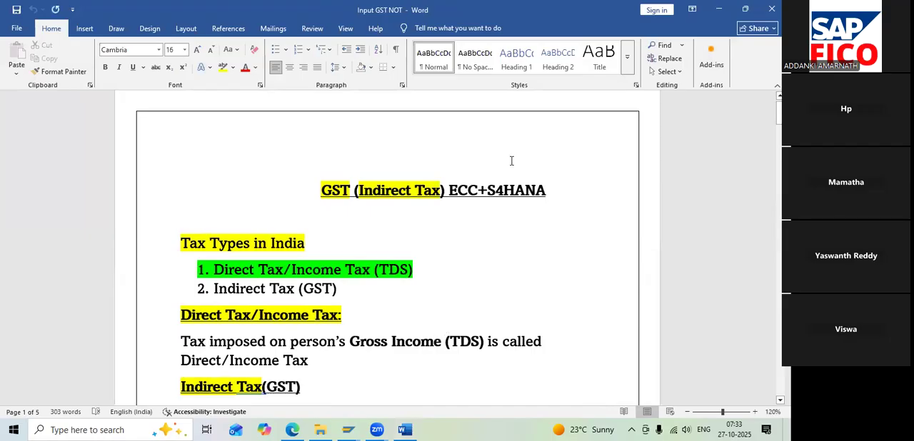
# Set the computer's speaker volume to 100
pyautogui.keyDown('ctrl'); pyautogui.scroll(1, 516, 227); pyautogui.keyUp('ctrl')
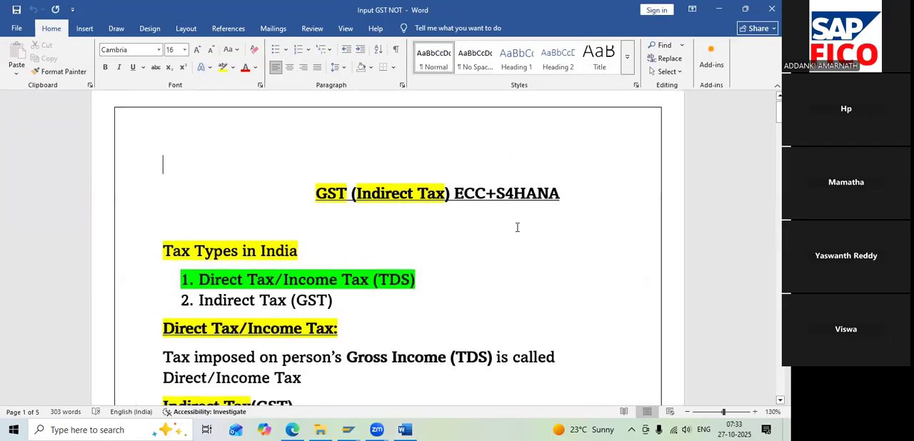
pyautogui.scroll(-1, 517, 227)
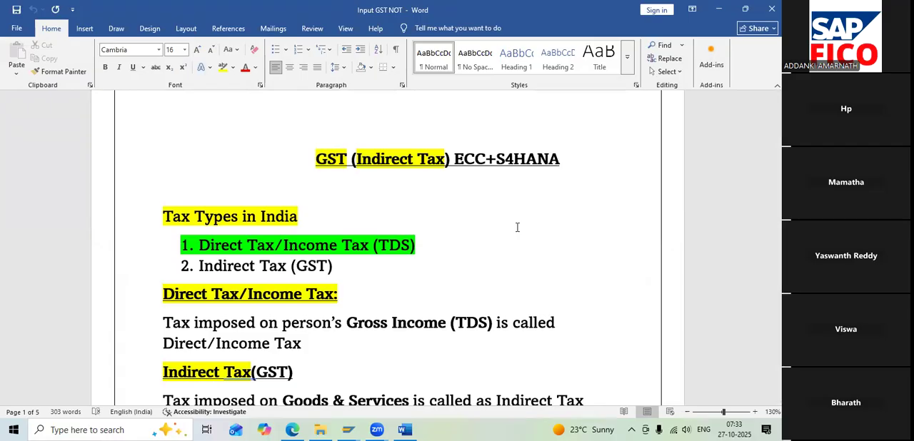
pyautogui.click(686, 430)
pyautogui.moveTo(690, 403); pyautogui.dragTo(747, 402)
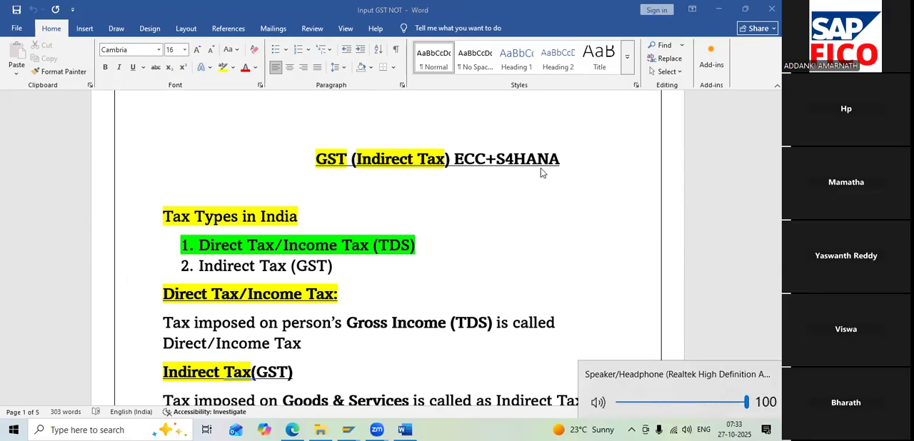
pyautogui.click(201, 165)
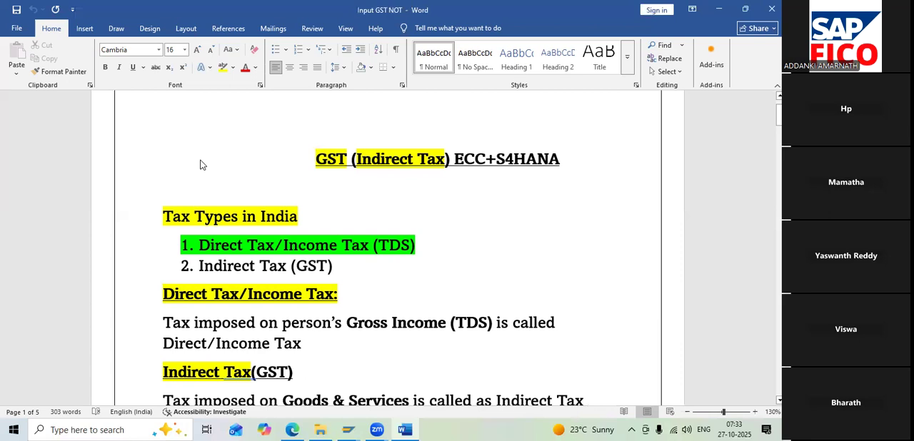
# Examine the tax types and the Direct Tax/Income Tax definition, marking the definition text and the words "Gross Income"
pyautogui.scroll(-1, 197, 185)
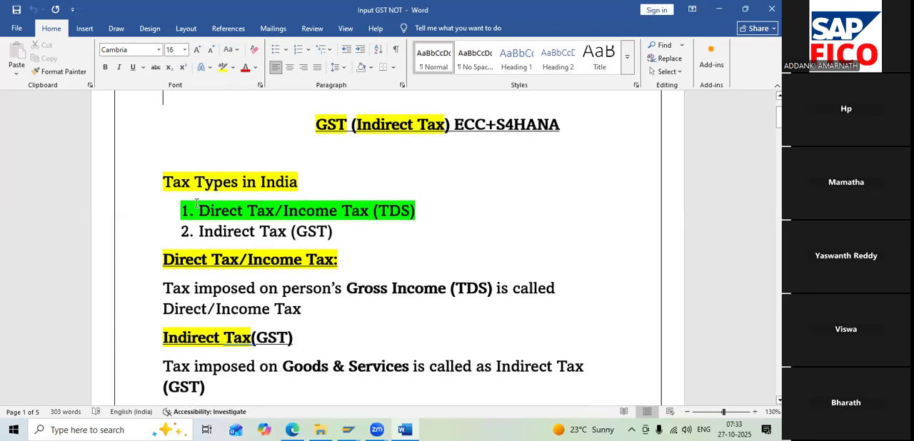
pyautogui.scroll(1, 325, 136)
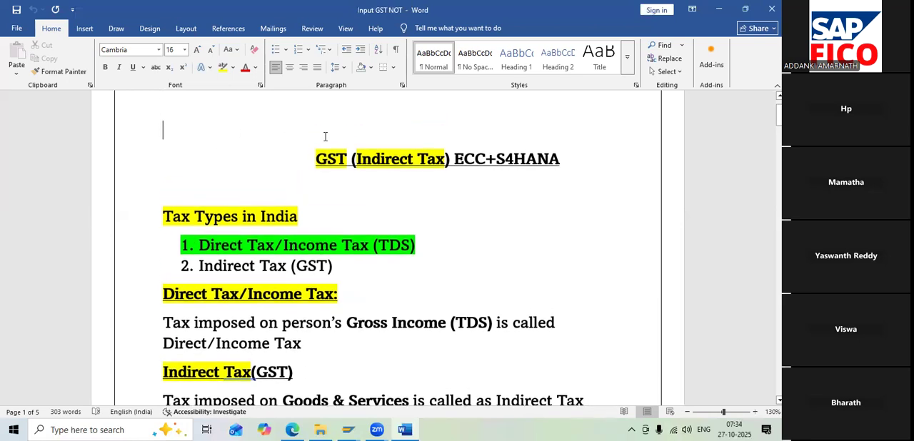
pyautogui.scroll(1, 325, 137)
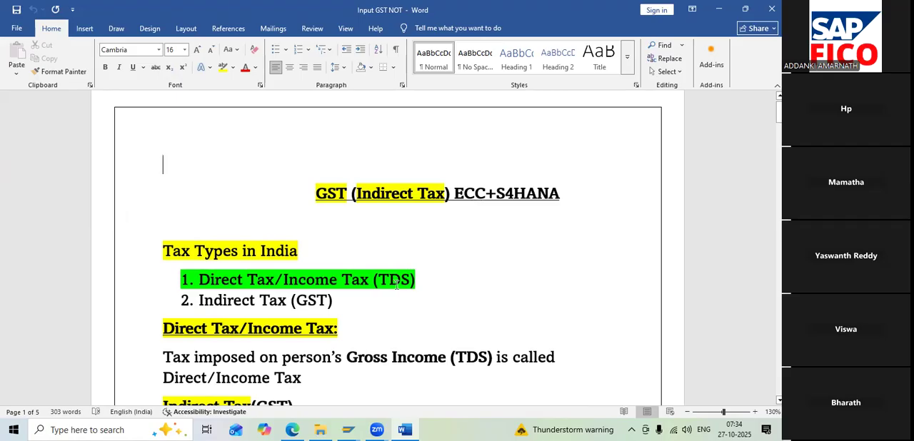
pyautogui.scroll(-2, 397, 284)
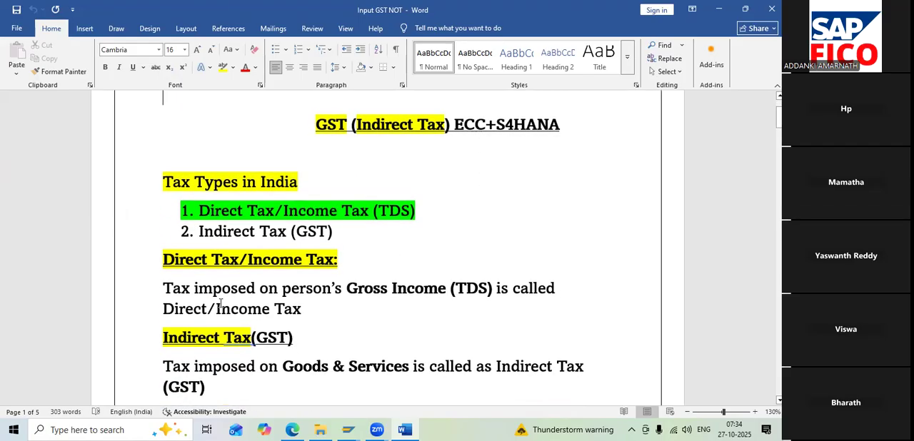
pyautogui.moveTo(166, 289); pyautogui.dragTo(321, 314)
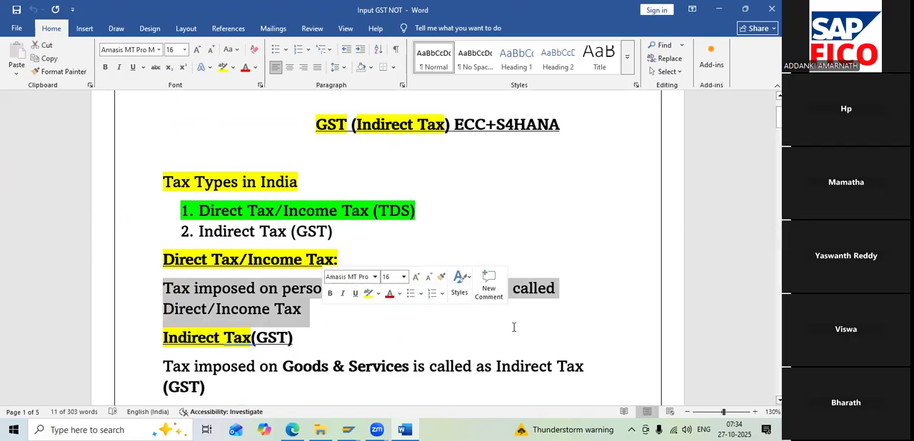
pyautogui.click(618, 252)
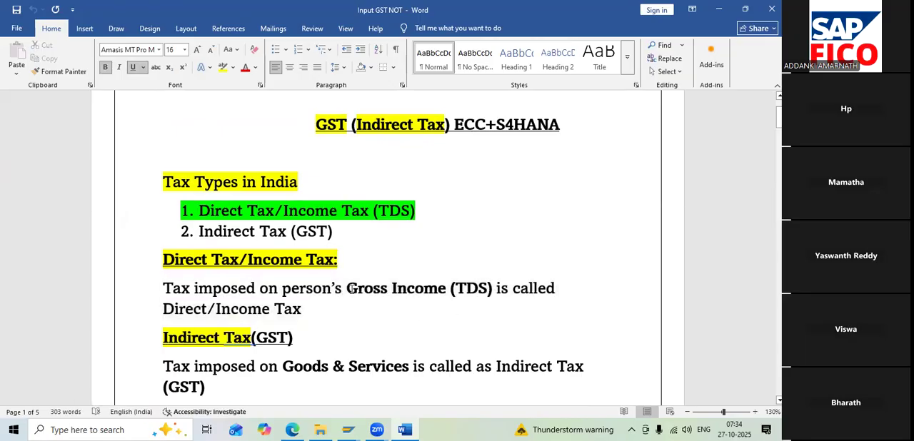
pyautogui.moveTo(349, 289); pyautogui.dragTo(420, 293)
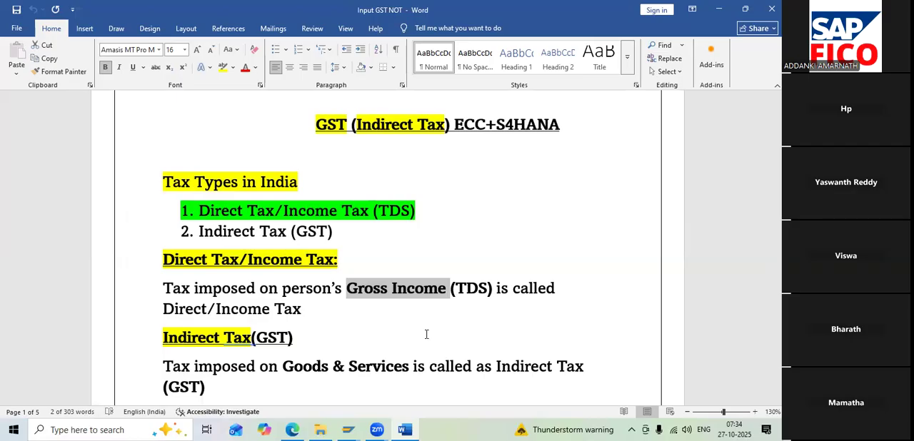
pyautogui.scroll(-3, 403, 337)
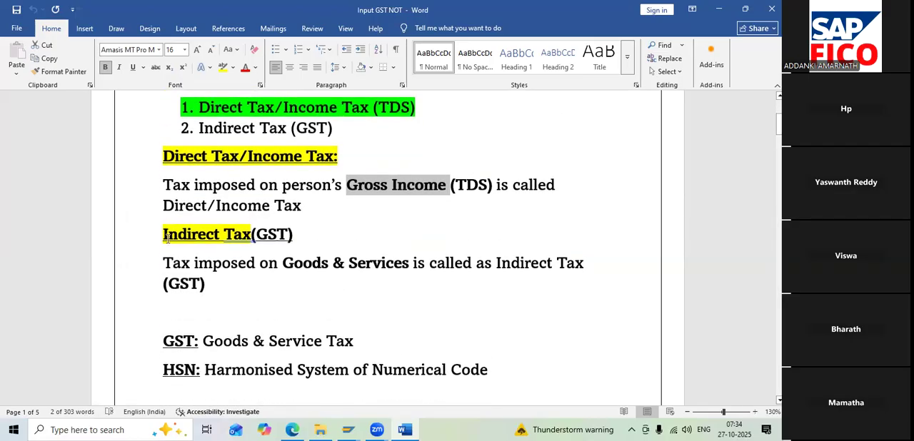
# Underline "Goods & Services" in the Indirect Tax definition and highlight it in yellow
pyautogui.moveTo(165, 238); pyautogui.dragTo(251, 283)
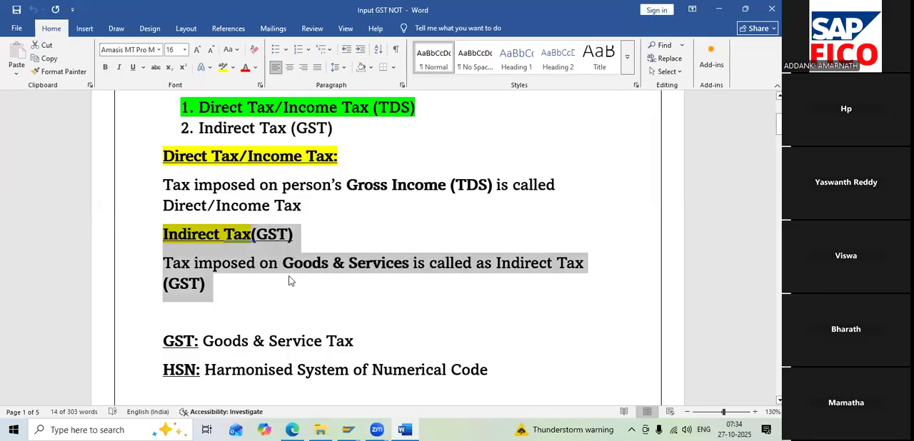
pyautogui.press('Right')
pyautogui.moveTo(285, 266); pyautogui.dragTo(383, 268)
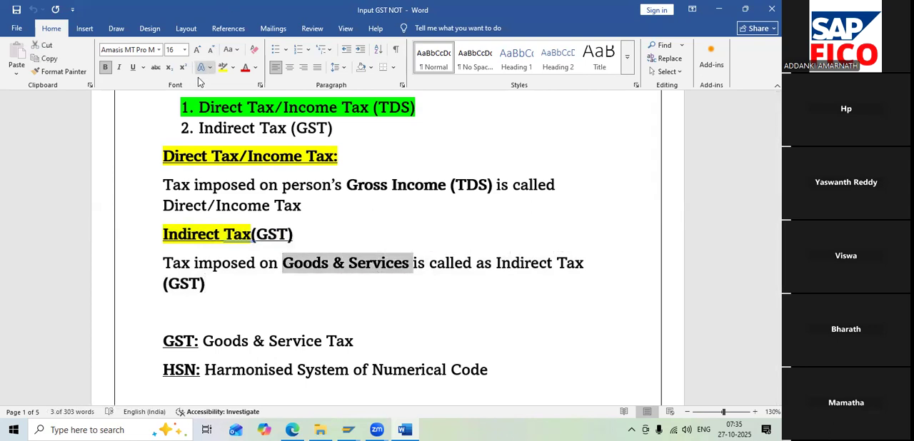
pyautogui.click(133, 68)
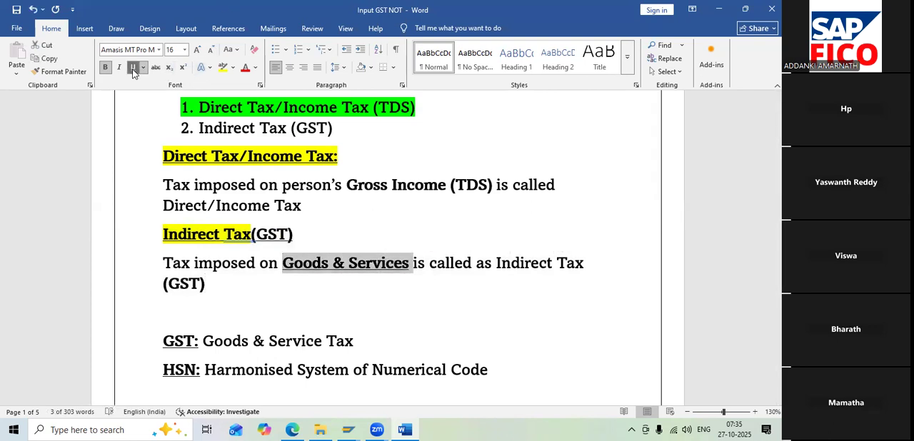
pyautogui.click(223, 68)
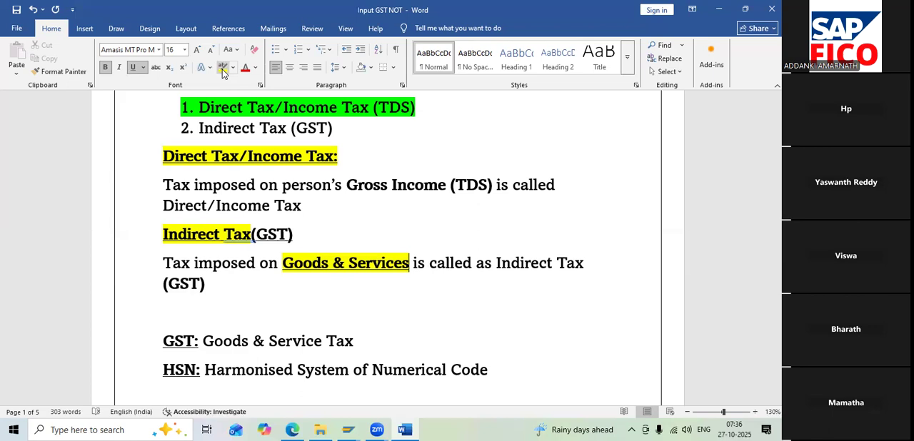
# Highlight the line "GST: Goods & Service Tax" in yellow and set its font colour to red
pyautogui.click(84, 28)
pyautogui.scroll(-3, 171, 172)
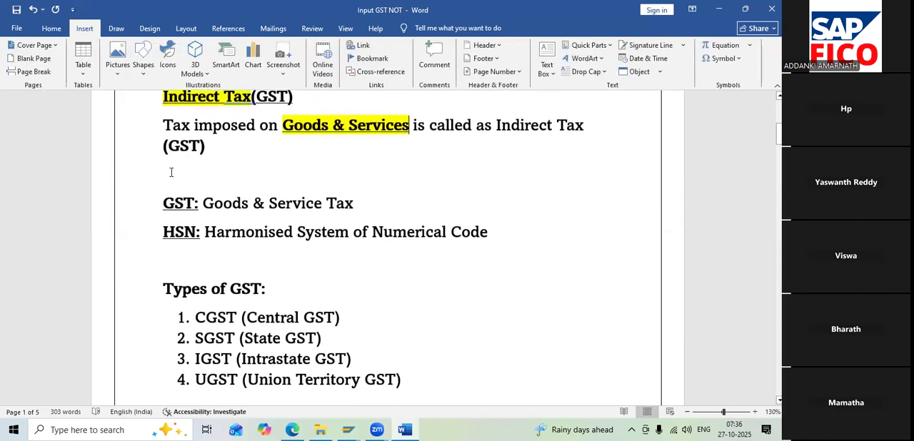
pyautogui.scroll(1, 170, 172)
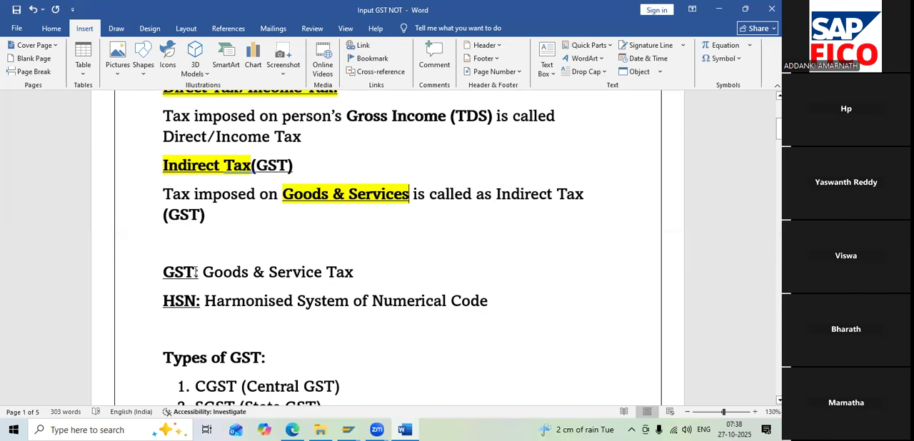
pyautogui.moveTo(161, 272); pyautogui.dragTo(361, 282)
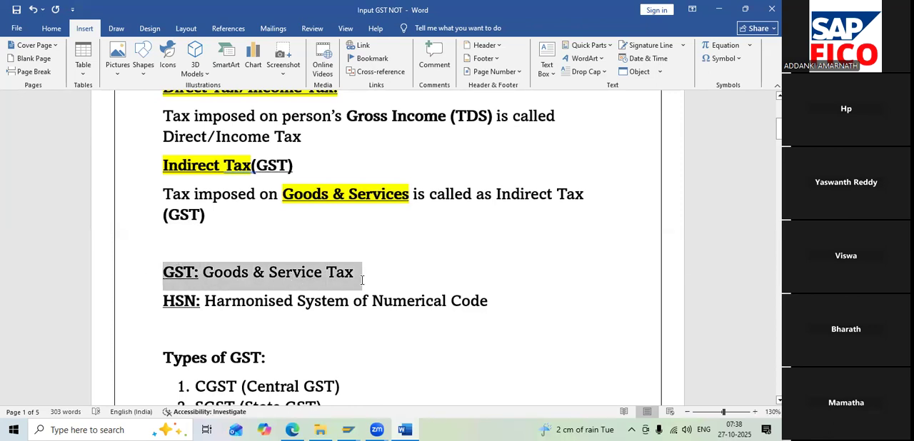
pyautogui.click(51, 28)
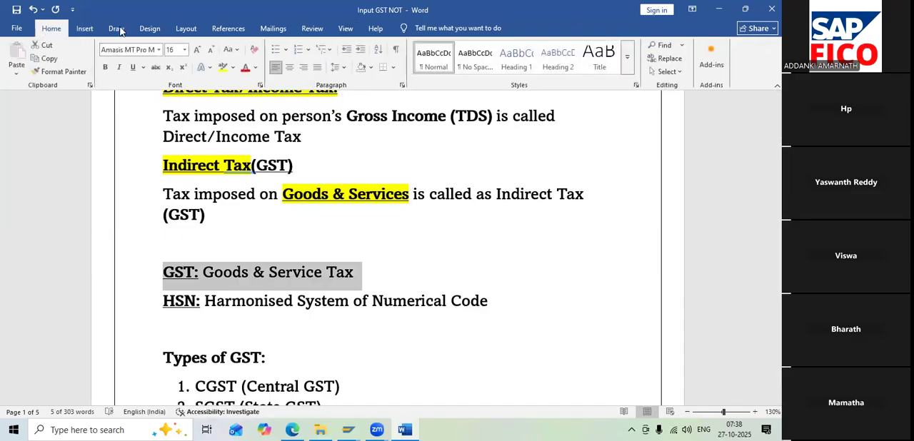
pyautogui.click(223, 67)
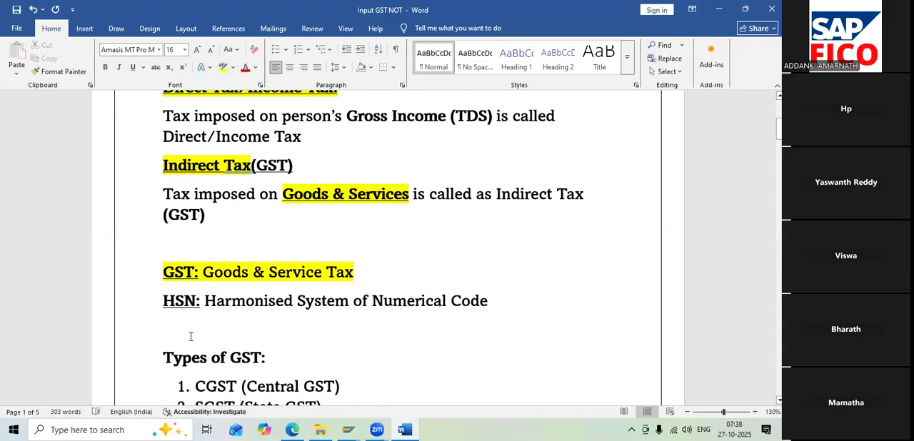
pyautogui.moveTo(162, 271); pyautogui.dragTo(349, 287)
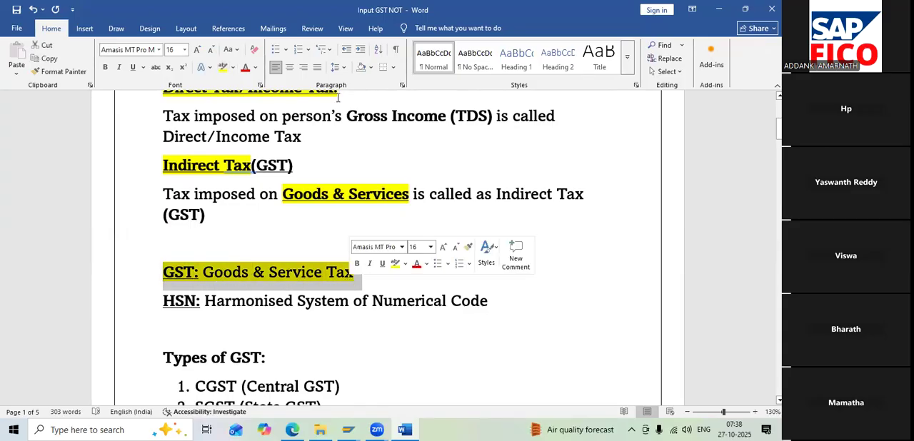
pyautogui.click(250, 69)
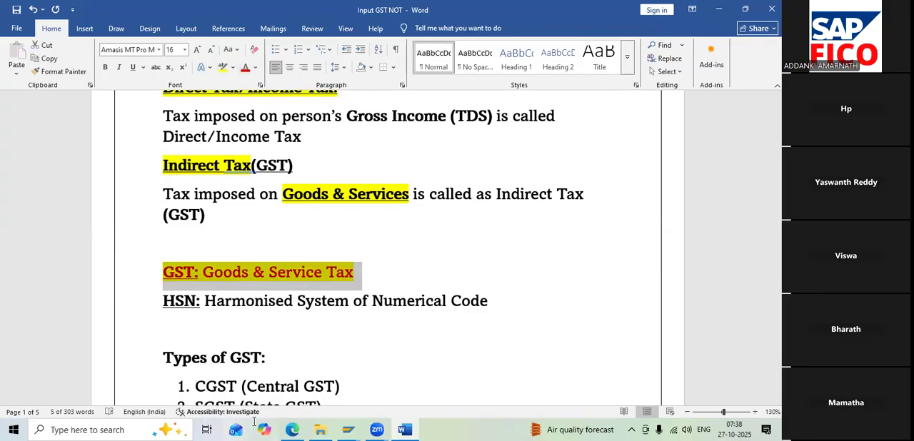
# Set the line "HSN: Harmonised System of Numerical Code" to red font colour with turquoise highlighting
pyautogui.scroll(-2, 270, 329)
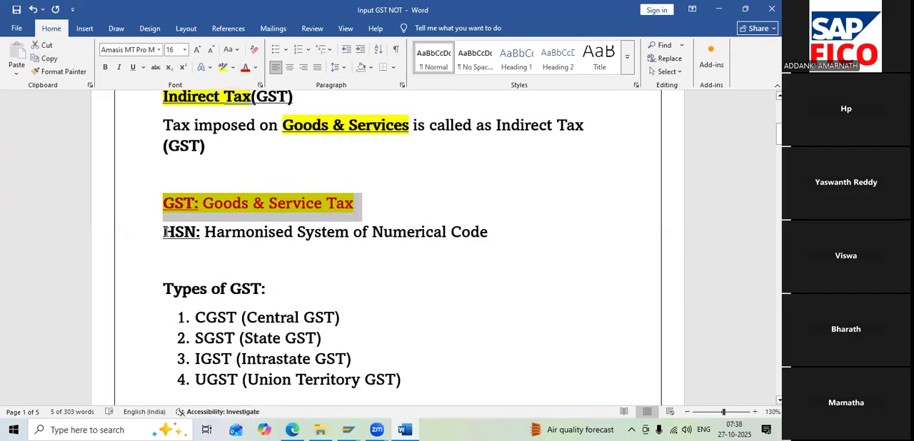
pyautogui.moveTo(164, 229); pyautogui.dragTo(494, 235)
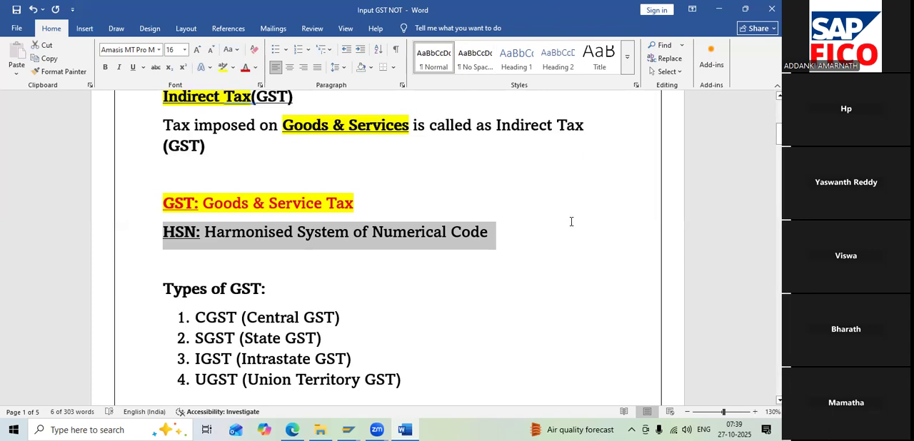
pyautogui.click(245, 68)
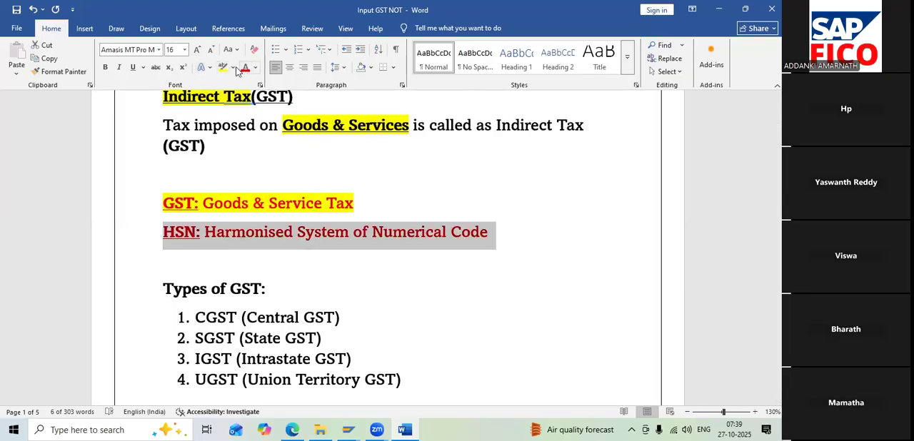
pyautogui.click(232, 68)
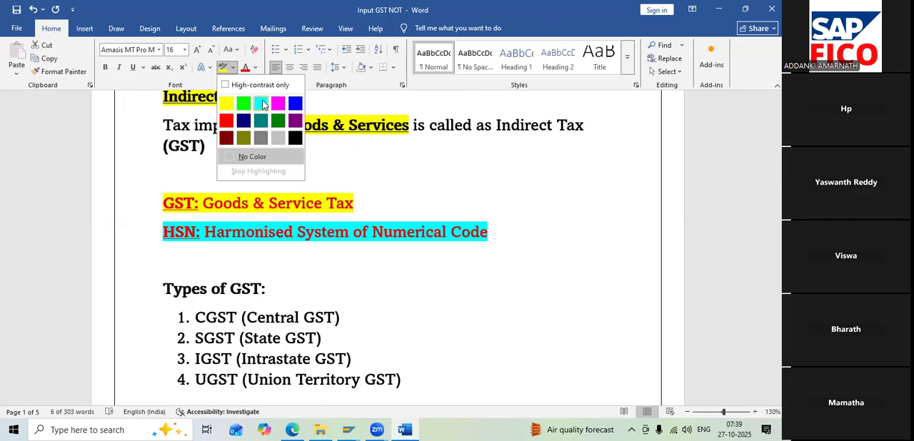
pyautogui.click(260, 104)
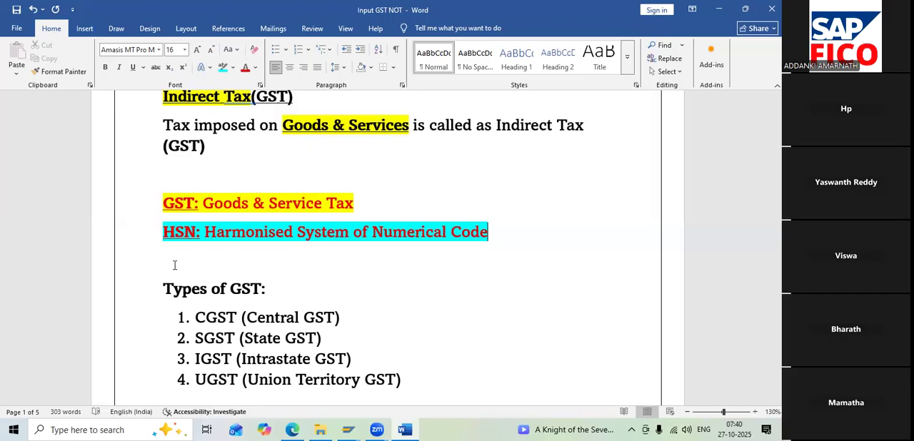
pyautogui.scroll(-2, 230, 269)
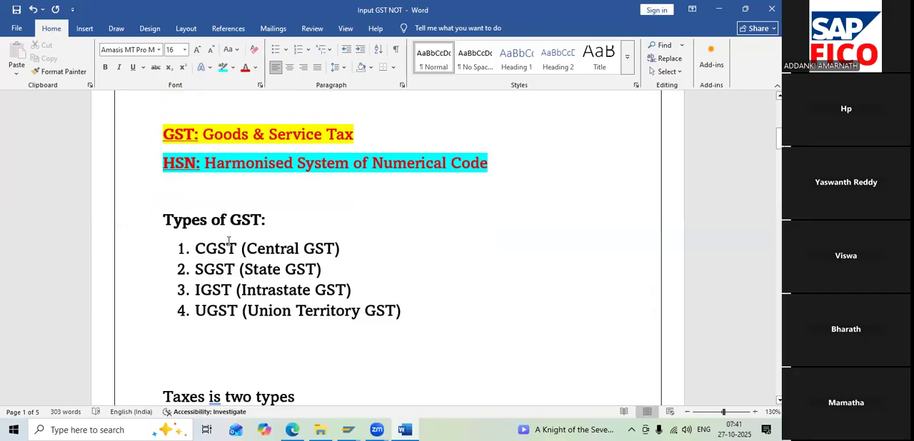
pyautogui.click(213, 188)
pyautogui.write('iN')
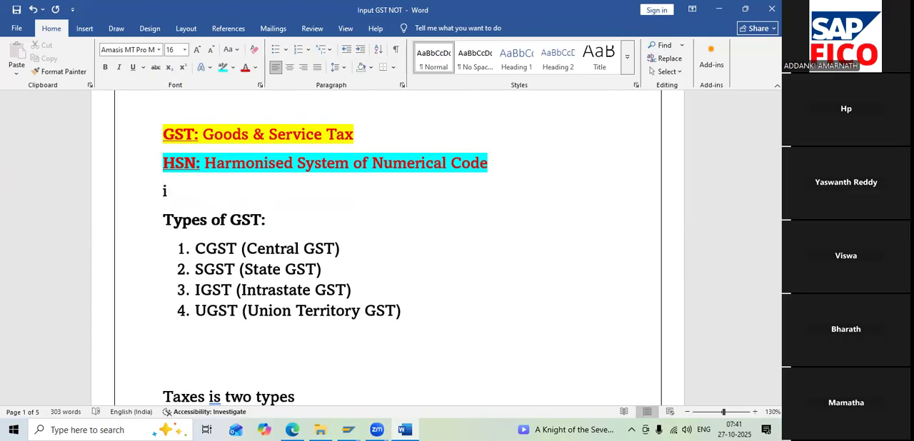
pyautogui.press('BackSpace')
pyautogui.press('BackSpace')
# Delete the two blank lines between the Types of GST list and "Taxes is two types"
pyautogui.scroll(-1, 207, 236)
pyautogui.scroll(-1, 206, 236)
pyautogui.click(167, 227)
pyautogui.press('Delete')
pyautogui.press('Delete')
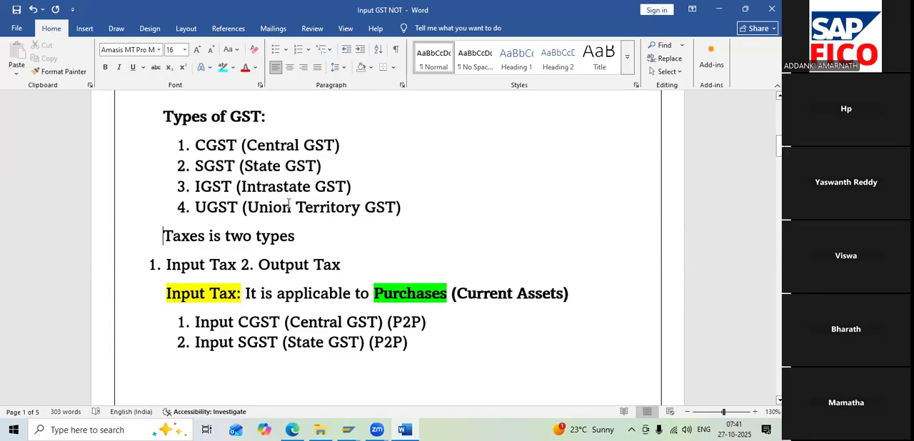
# Review the SGST, IGST and UGST entries in the Types of GST list, selecting each one in turn
pyautogui.scroll(1, 288, 201)
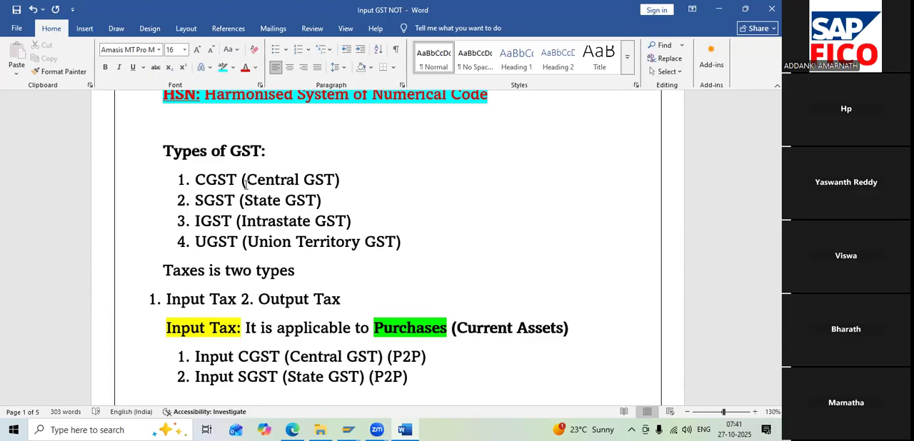
pyautogui.moveTo(197, 199); pyautogui.dragTo(333, 203)
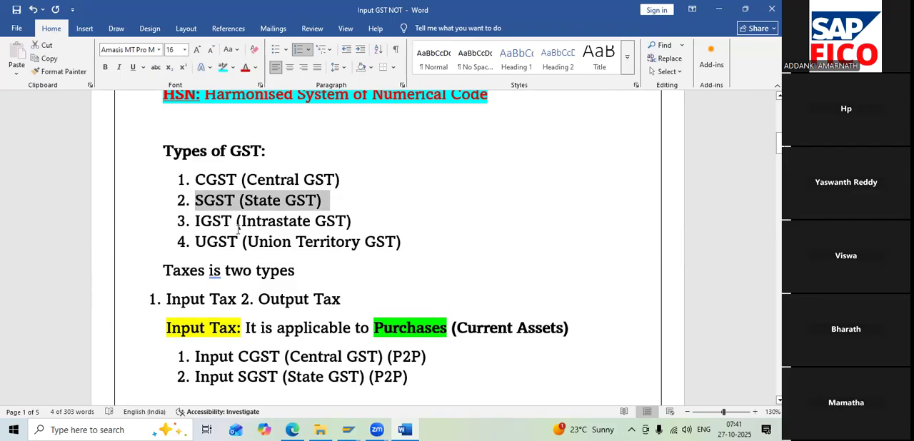
pyautogui.moveTo(194, 220); pyautogui.dragTo(372, 227)
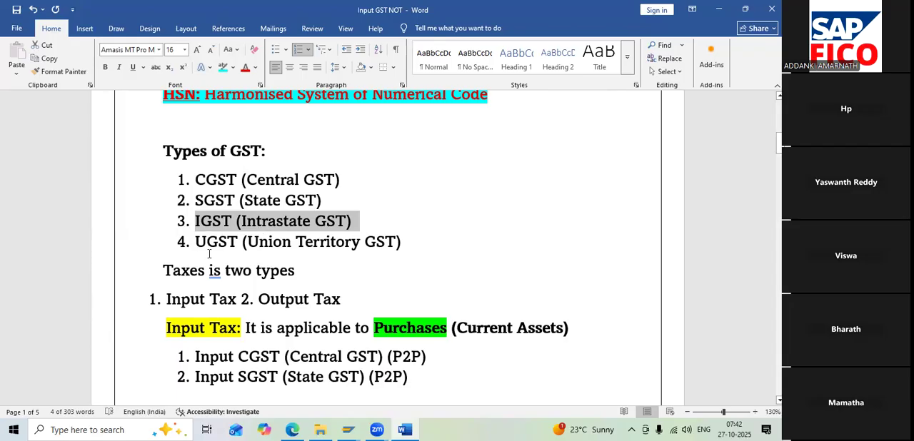
pyautogui.moveTo(196, 242); pyautogui.dragTo(410, 261)
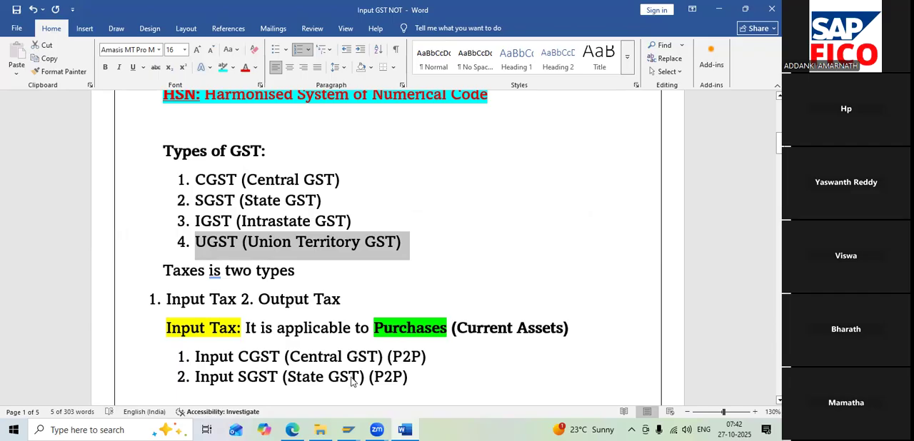
# Underline the line "Taxes is two types" below the Types of GST list
pyautogui.click(105, 390)
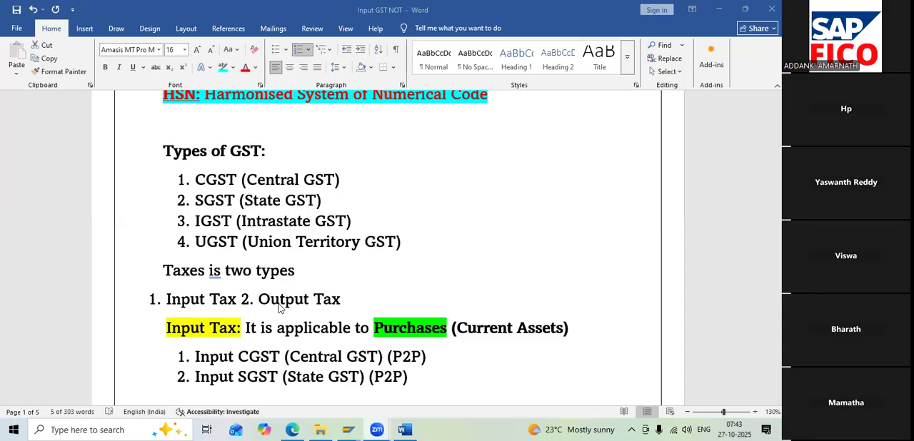
pyautogui.scroll(1, 278, 305)
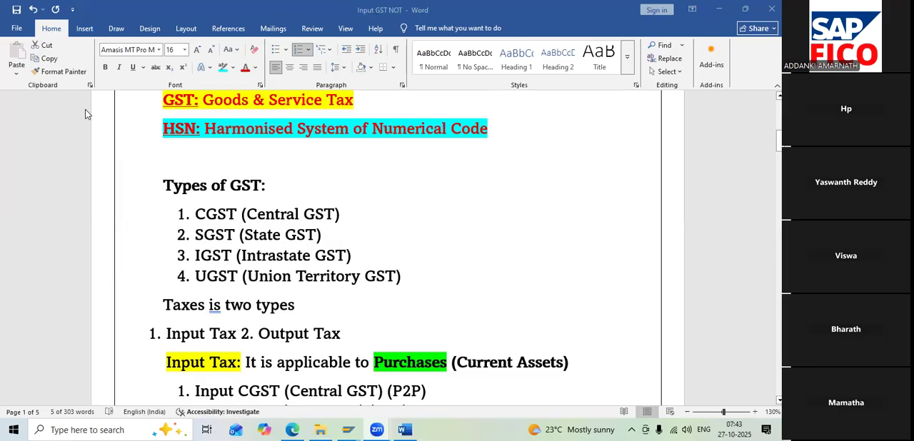
pyautogui.scroll(-2, 230, 289)
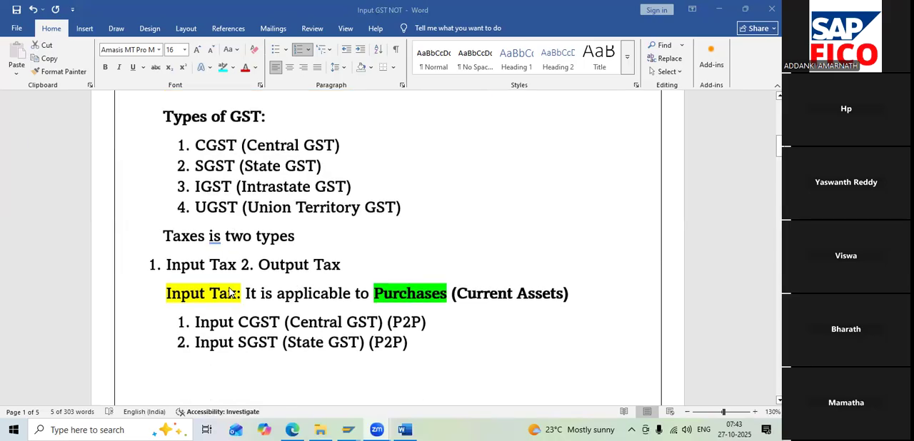
pyautogui.click(172, 243)
pyautogui.moveTo(165, 238); pyautogui.dragTo(286, 239)
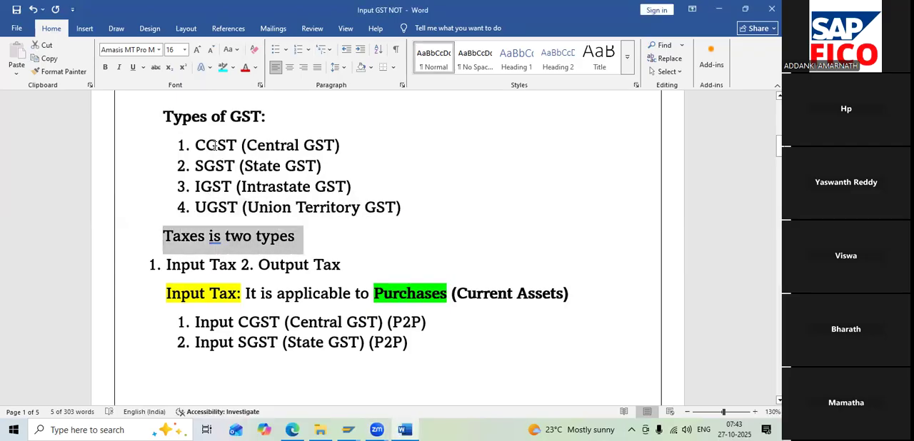
pyautogui.click(135, 71)
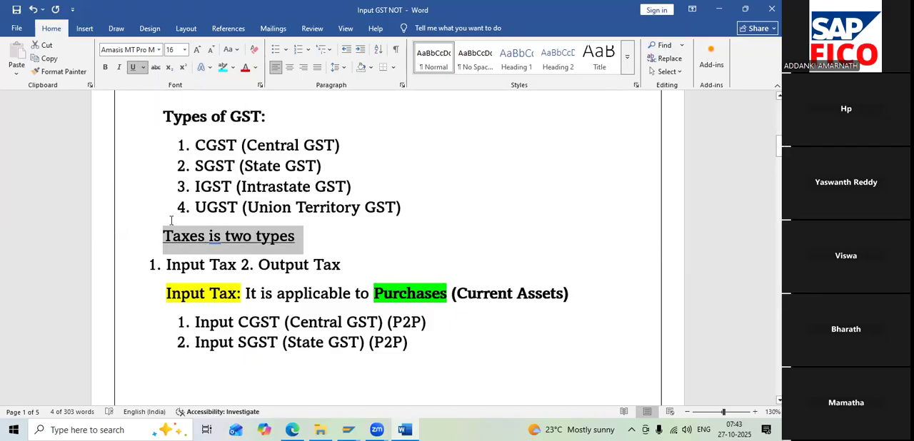
pyautogui.click(240, 266)
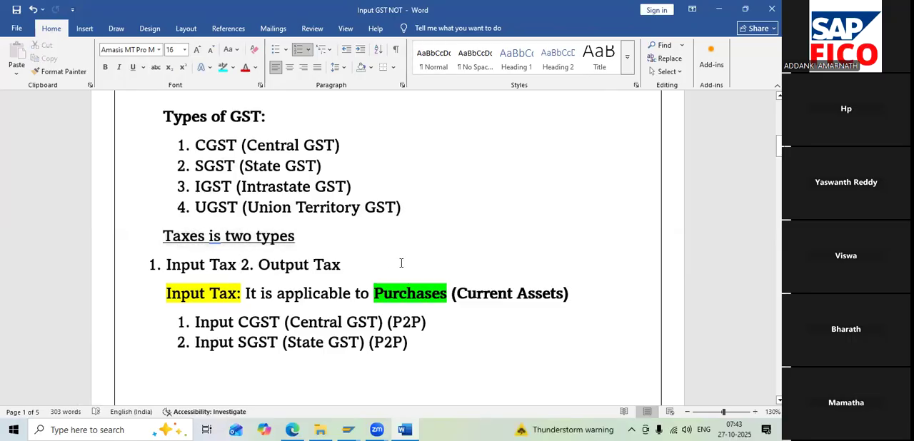
pyautogui.scroll(-1, 400, 263)
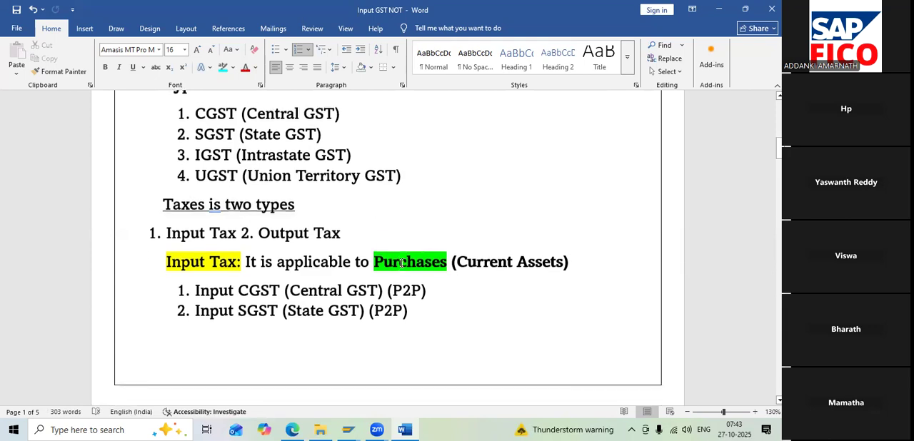
pyautogui.moveTo(376, 257); pyautogui.dragTo(448, 255)
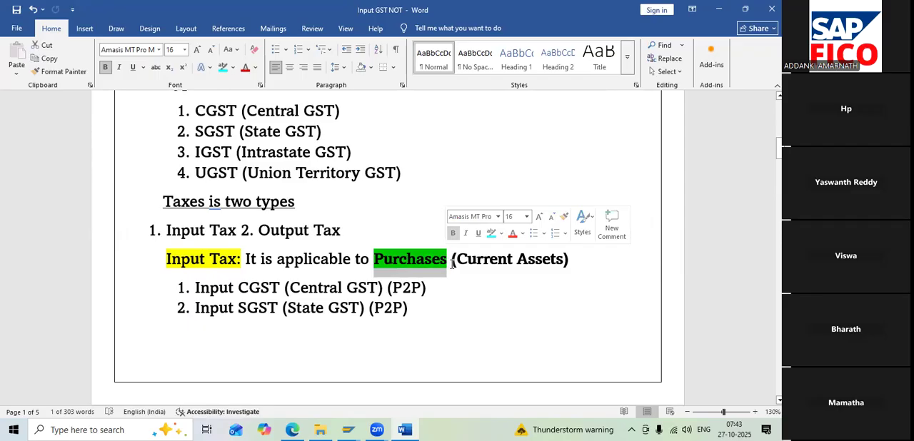
pyautogui.click(452, 263)
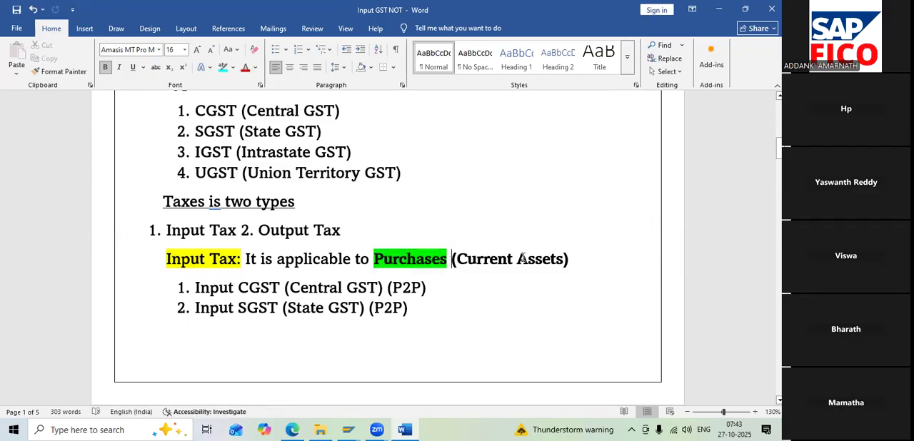
pyautogui.press('Left')
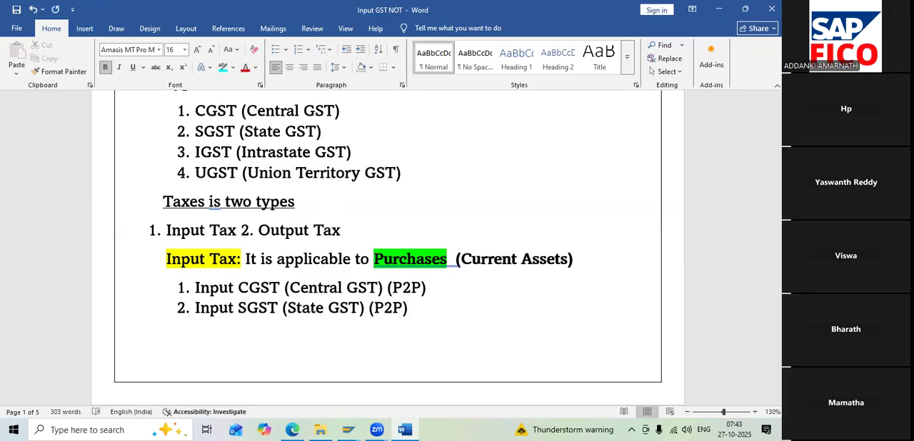
pyautogui.press('BackSpace')
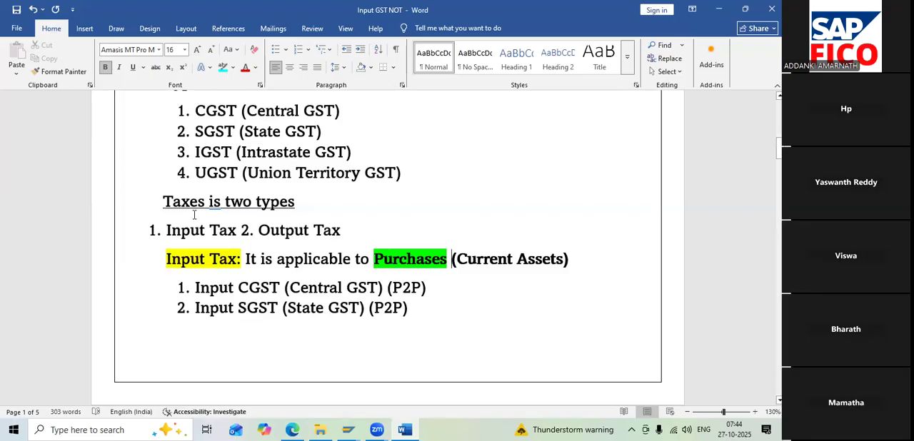
# Review the Input Tax and Output Tax sections, selecting the line "Input Tax 2. Output Tax" that introduces them
pyautogui.scroll(-2, 189, 254)
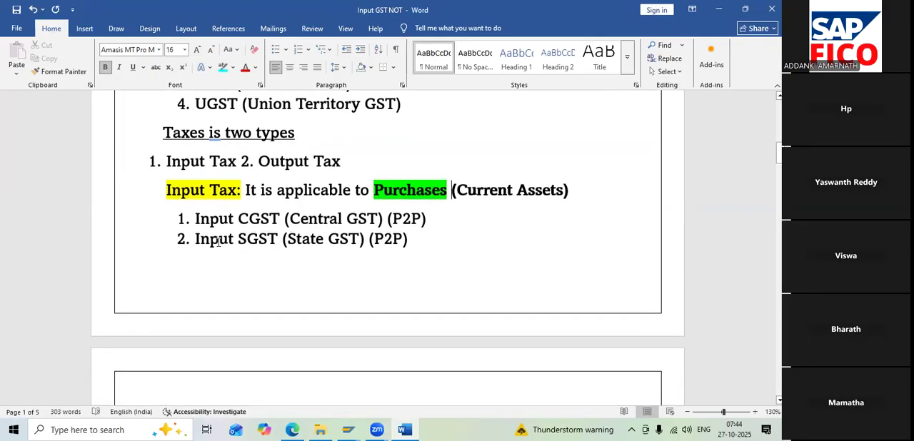
pyautogui.scroll(-5, 250, 240)
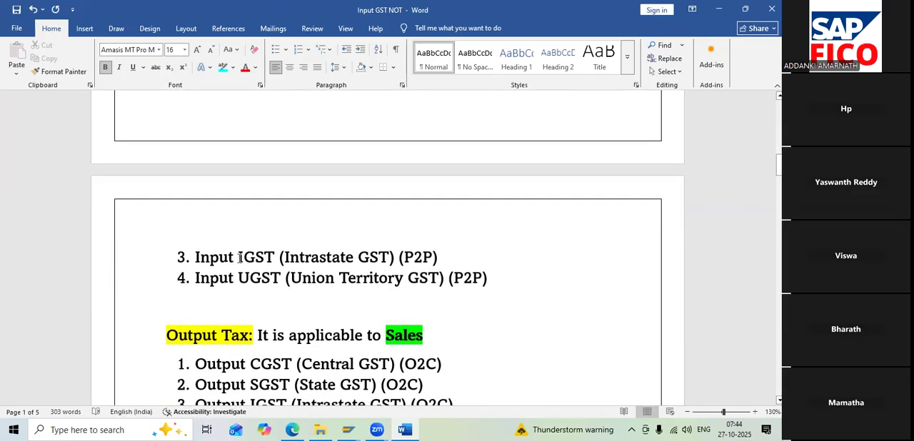
pyautogui.scroll(6, 235, 257)
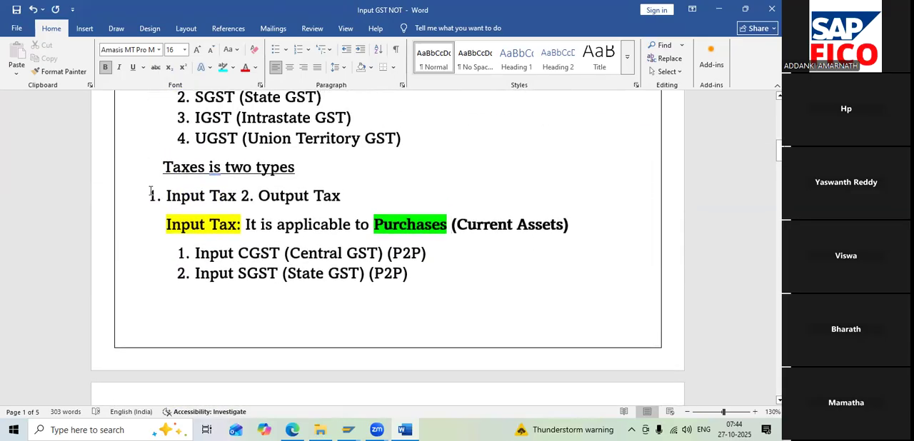
pyautogui.click(154, 193)
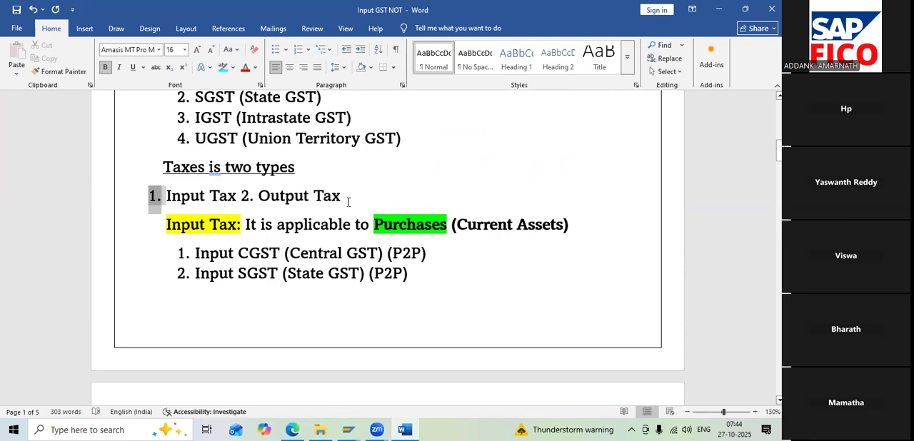
pyautogui.click(395, 196)
pyautogui.hotkey('shift', 'Left')
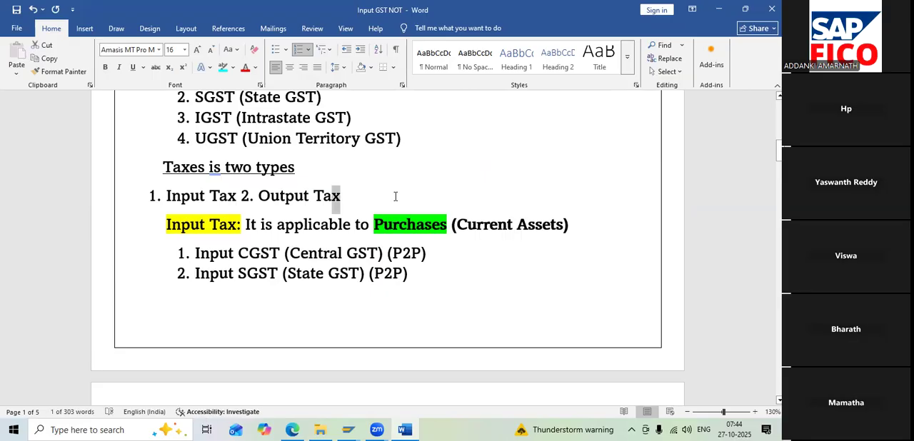
pyautogui.tripleClick(394, 196)
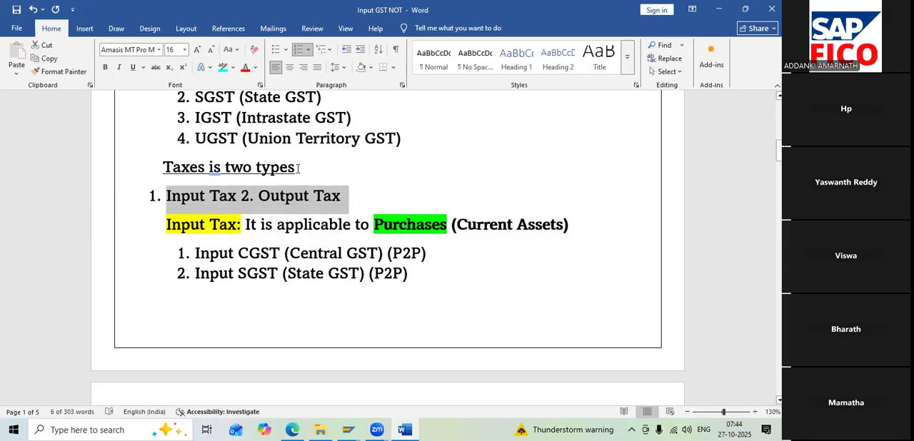
pyautogui.scroll(-1, 307, 214)
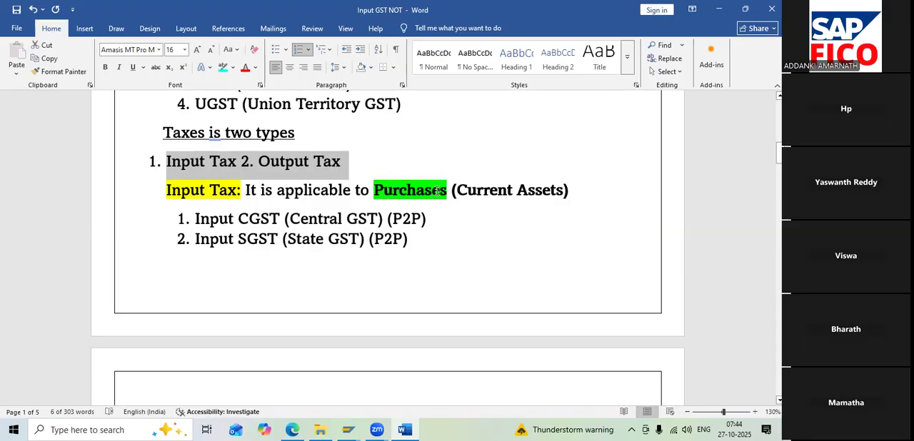
pyautogui.scroll(-4, 242, 226)
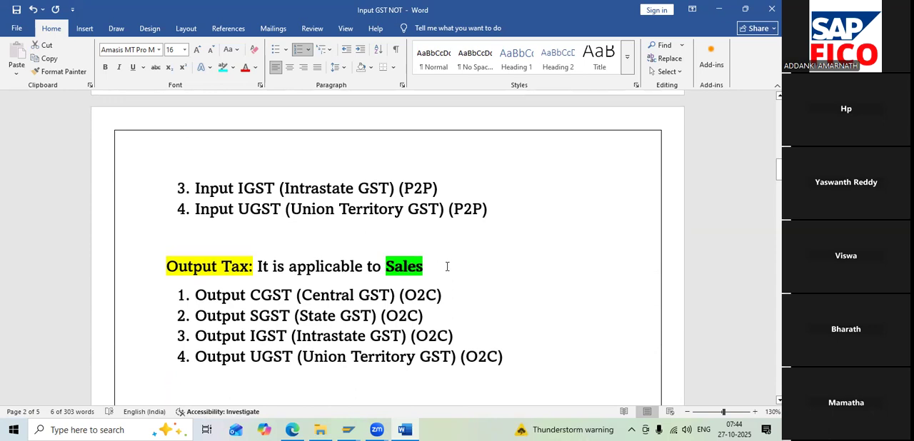
# Go back over the HSN, GST, direct tax and indirect tax definitions up to the document's title
pyautogui.scroll(5, 447, 267)
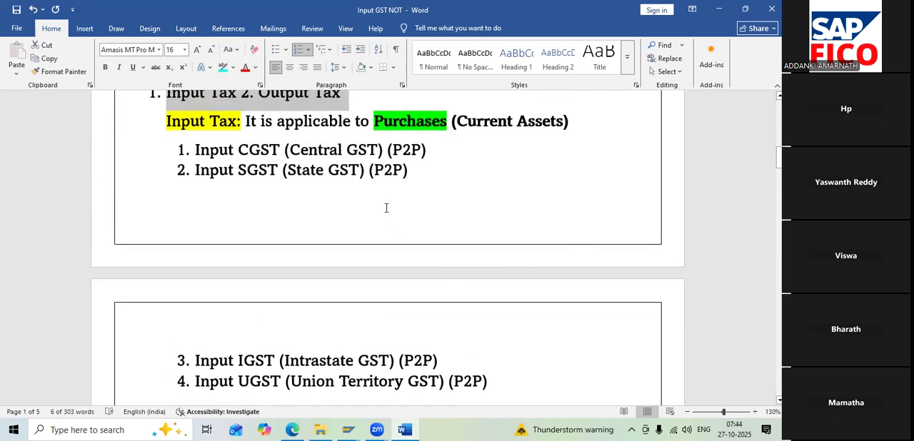
pyautogui.scroll(4, 386, 207)
pyautogui.scroll(3, 386, 208)
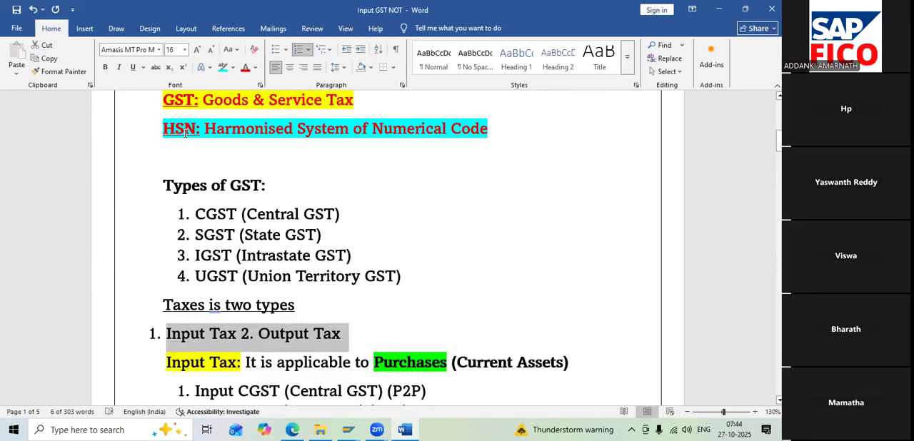
pyautogui.click(493, 128)
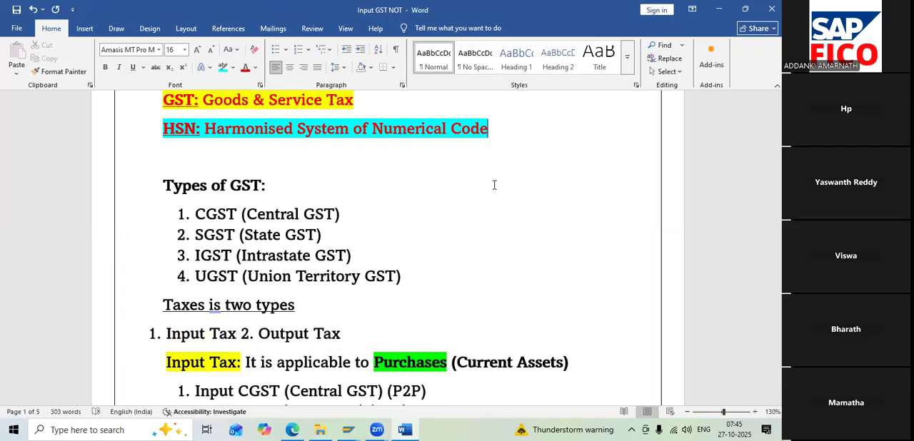
pyautogui.click(169, 152)
pyautogui.scroll(2, 214, 151)
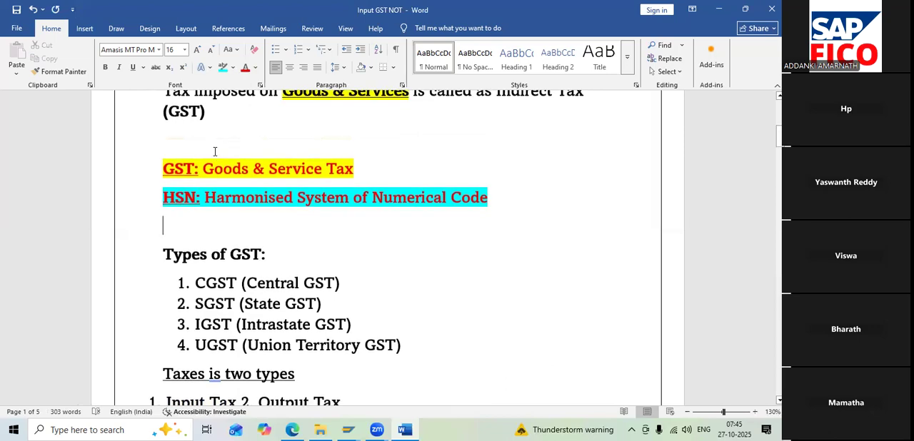
pyautogui.scroll(7, 214, 151)
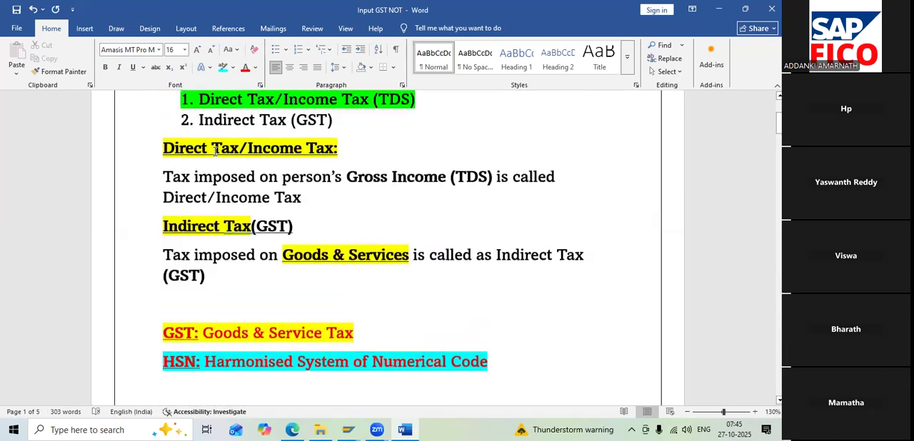
pyautogui.scroll(-2, 214, 151)
pyautogui.scroll(5, 214, 151)
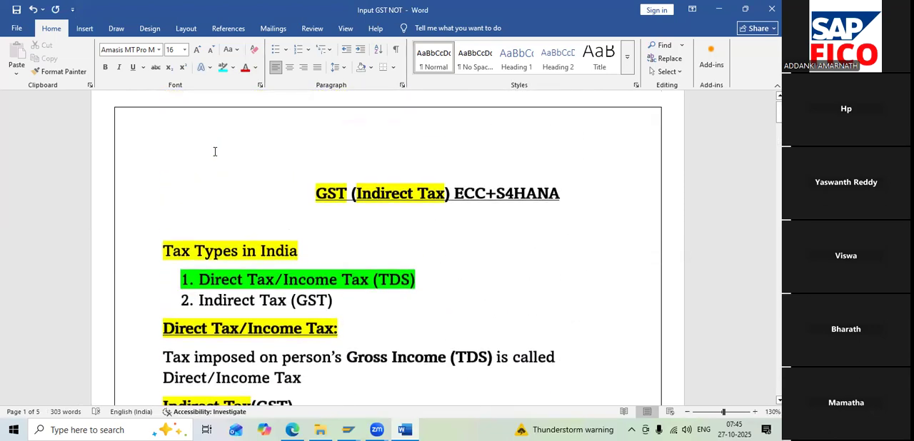
# Compare the Input Tax entries for purchases with the Output Tax entries for sales, and recheck the Types of GST list
pyautogui.scroll(-20, 215, 151)
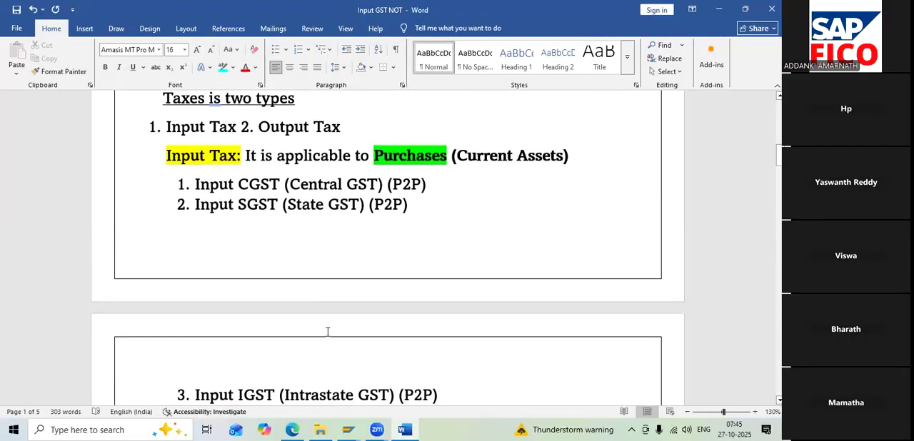
pyautogui.scroll(-4, 327, 331)
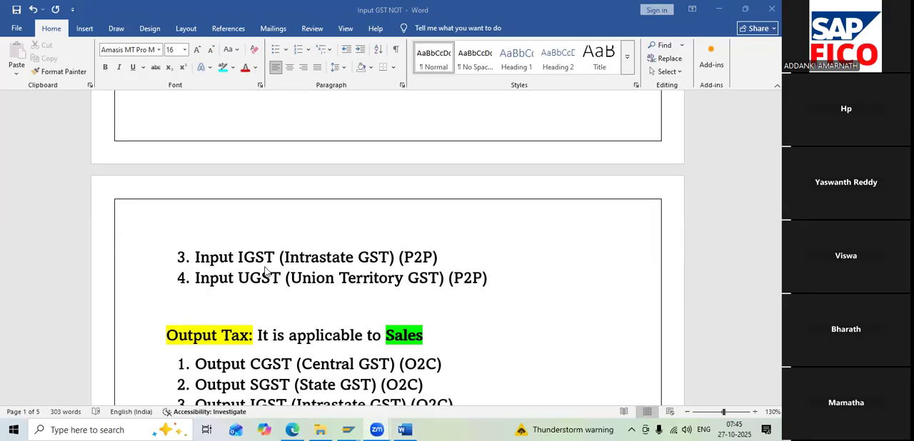
pyautogui.scroll(3, 285, 300)
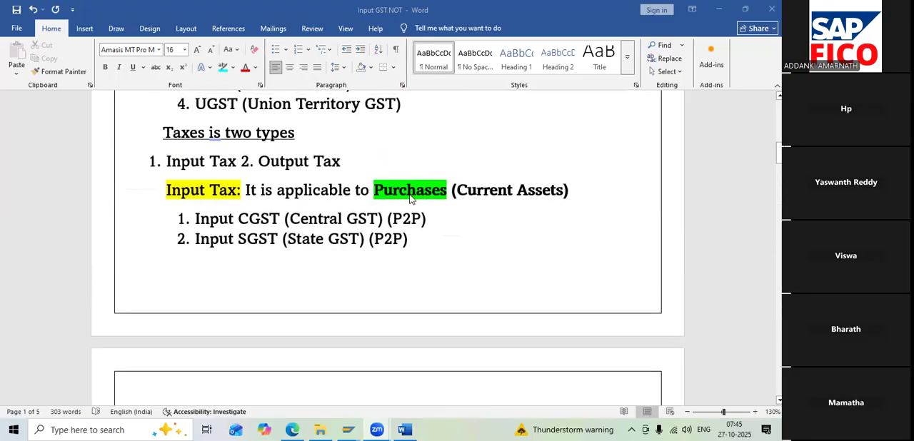
pyautogui.scroll(-6, 422, 276)
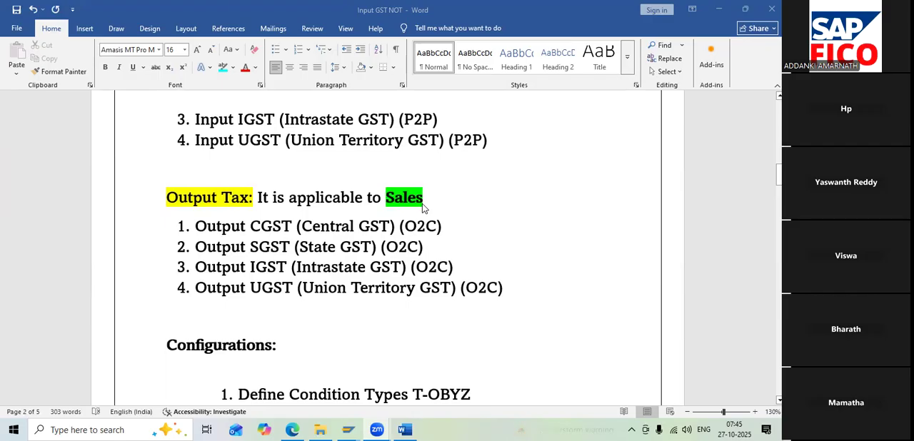
pyautogui.scroll(6, 422, 207)
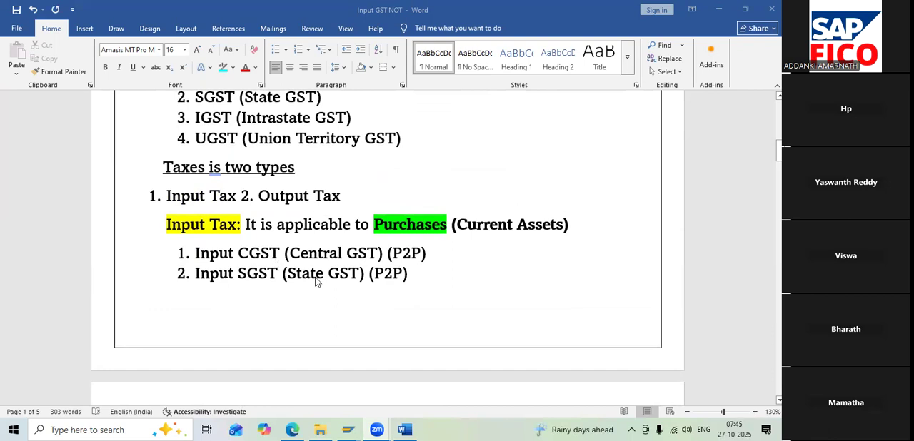
pyautogui.scroll(-6, 316, 282)
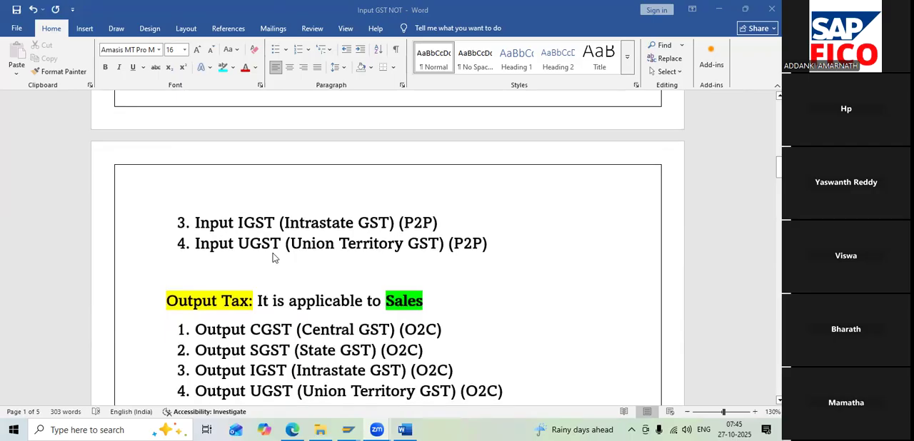
pyautogui.scroll(6, 272, 258)
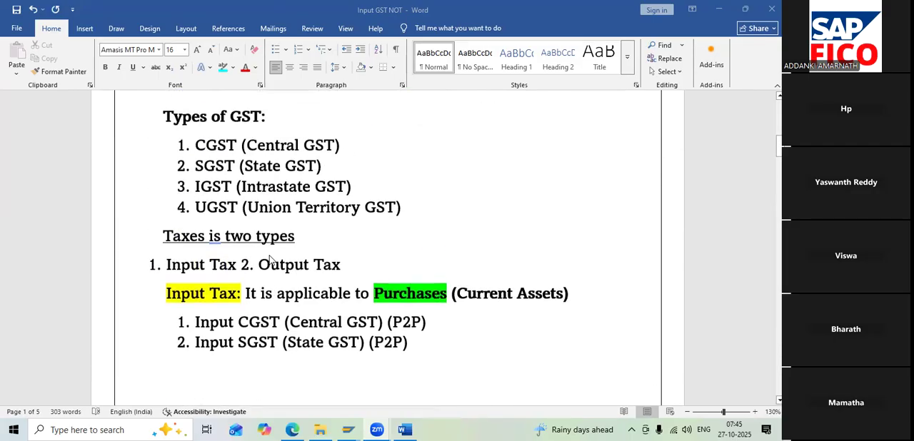
pyautogui.scroll(3, 269, 259)
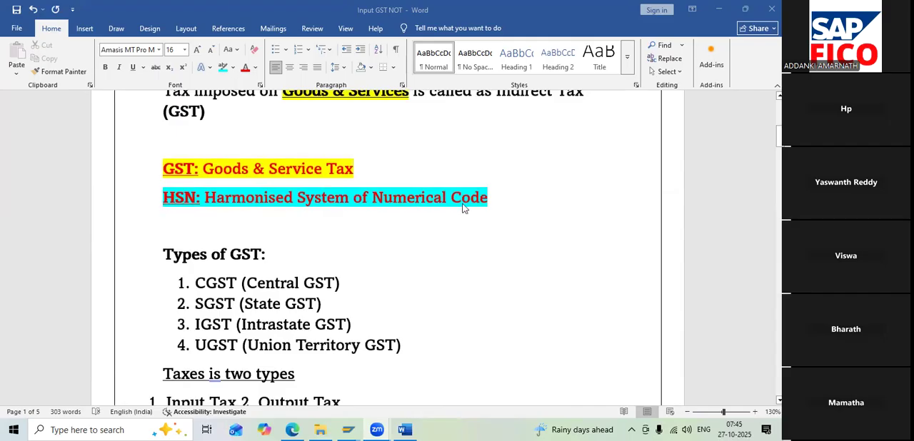
pyautogui.scroll(-4, 401, 254)
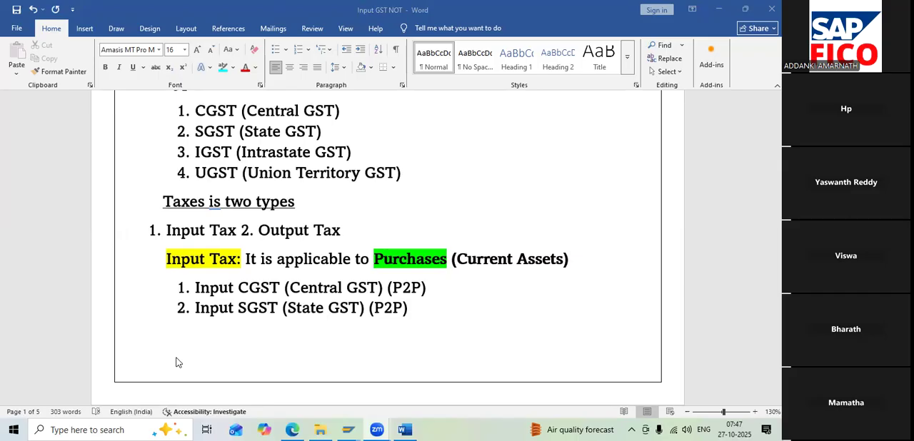
pyautogui.scroll(-6, 231, 357)
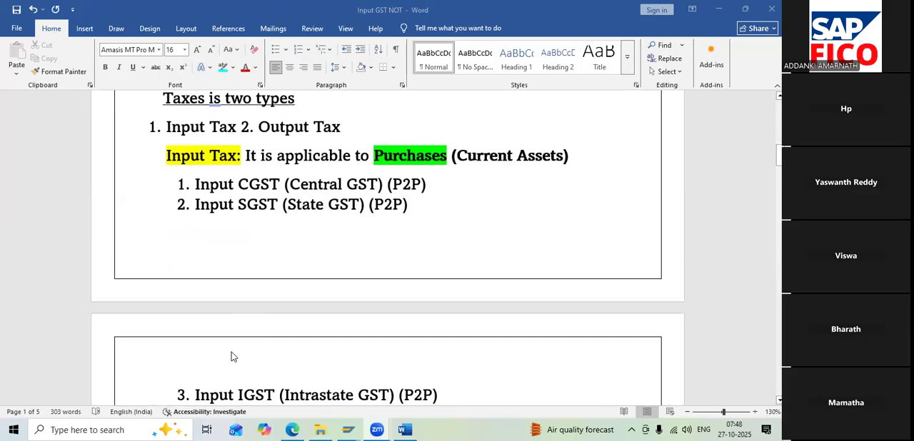
# Read through the Configurations list in the notes, from the condition types to the GL account creation entries
pyautogui.scroll(-5, 231, 357)
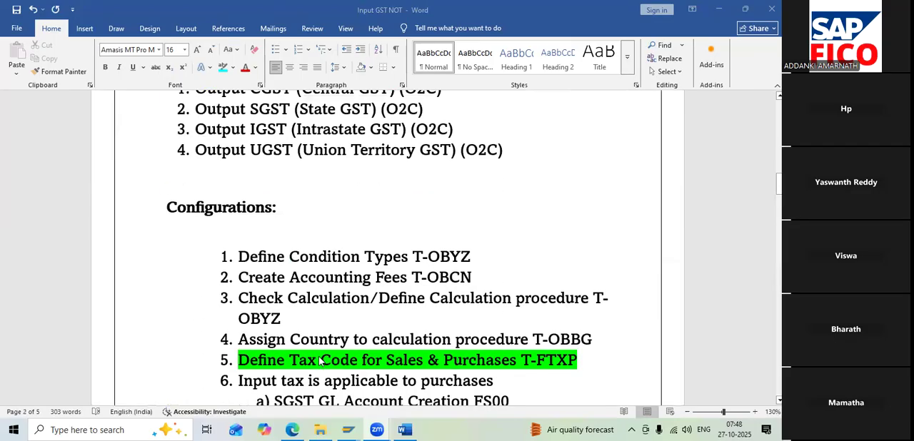
pyautogui.scroll(-3, 339, 272)
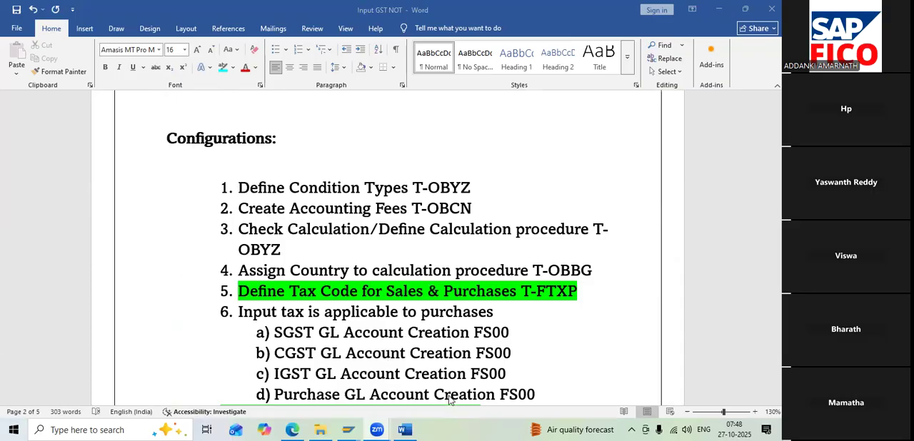
# Switch to the SAP session and try to open transaction OBYZ
pyautogui.hotkey('alt', 'Tab')
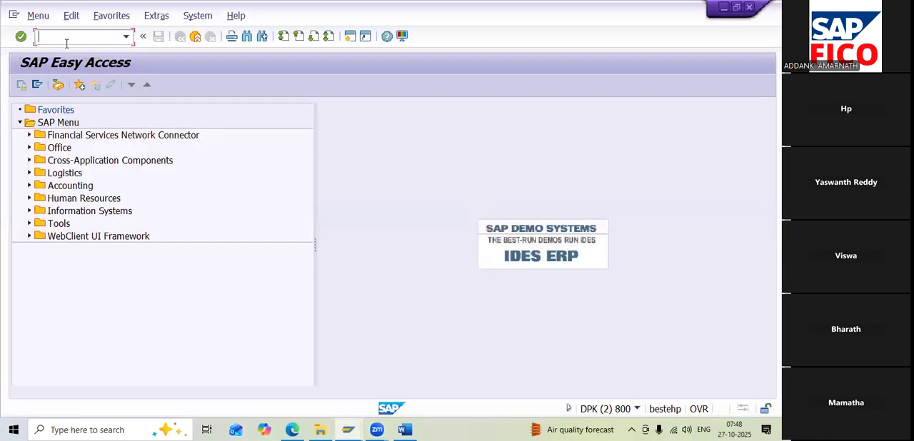
pyautogui.write('OBYZ')
pyautogui.press('Return')
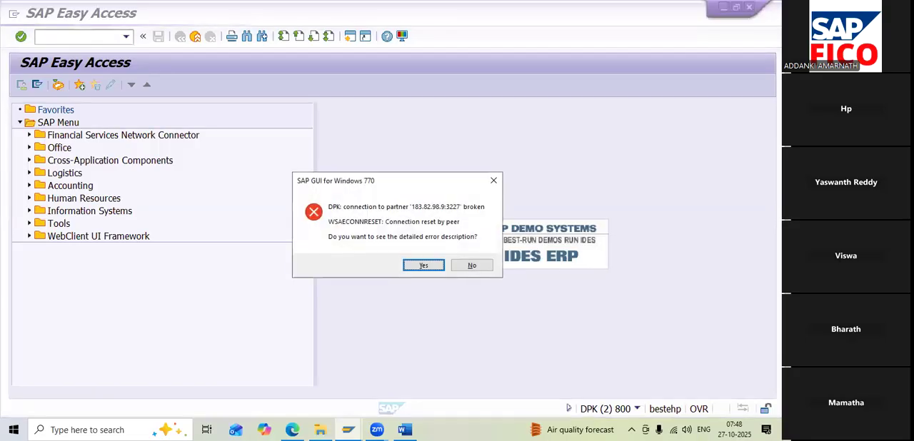
pyautogui.click(491, 269)
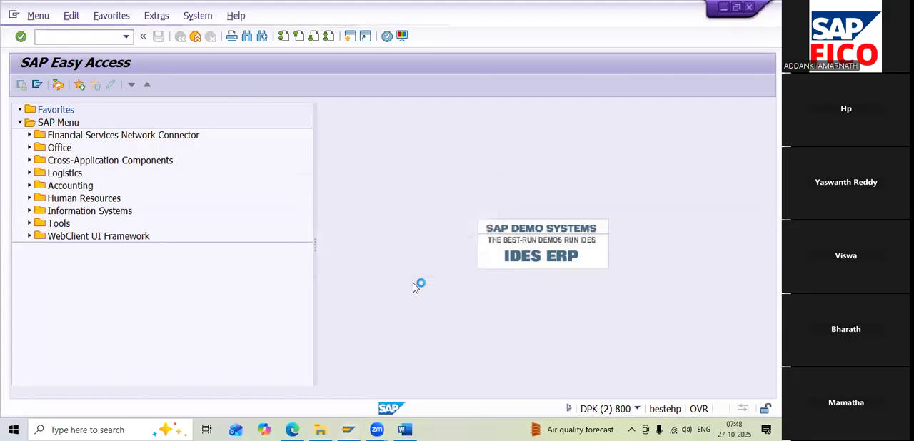
# Minimize the notes and log back on to SAP client 800 with the user name and account password
pyautogui.hotkey('alt', 'Tab')
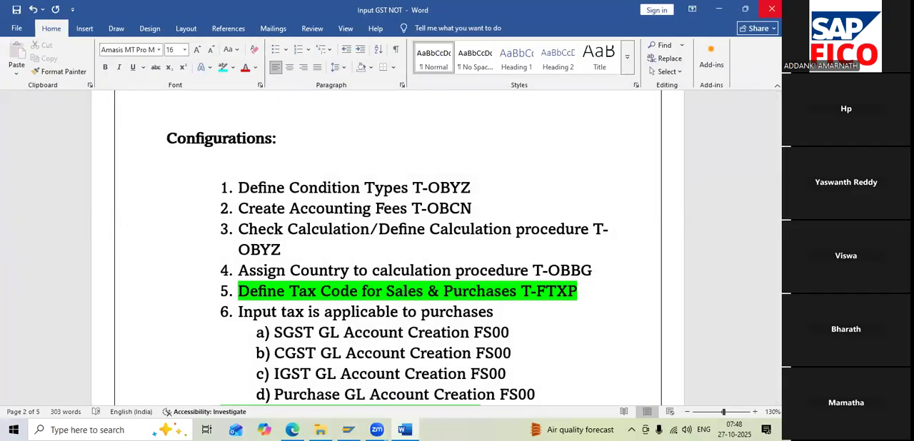
pyautogui.click(718, 8)
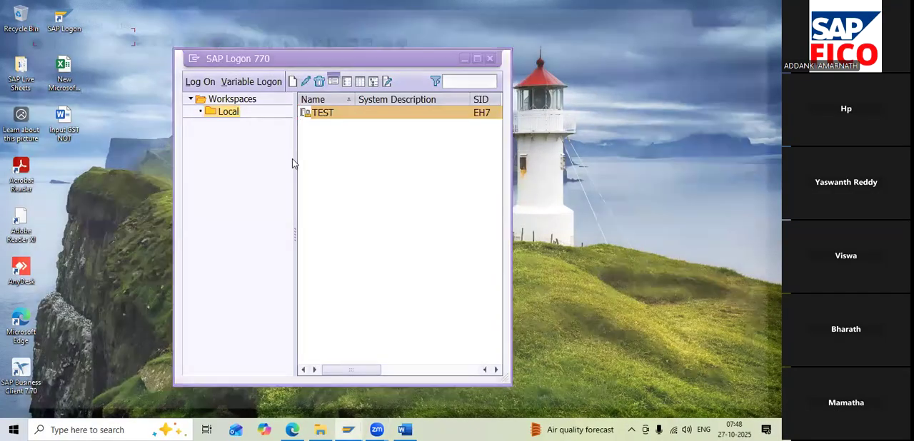
pyautogui.click(158, 139)
pyautogui.click(149, 152)
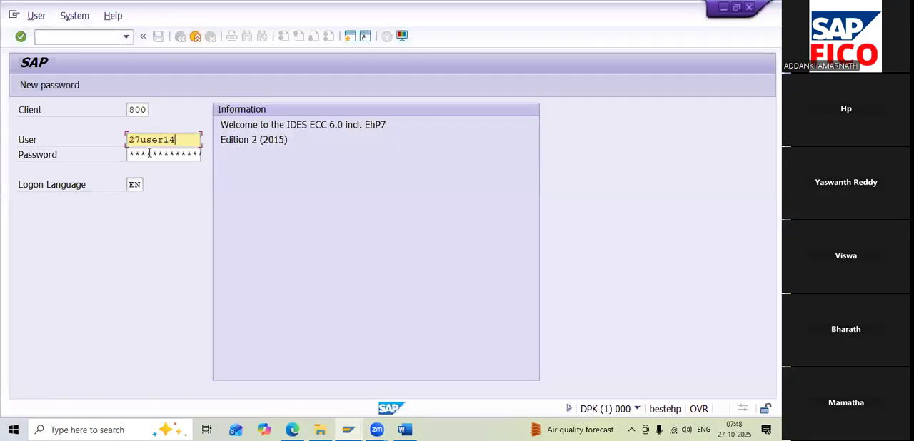
pyautogui.press('Tab')
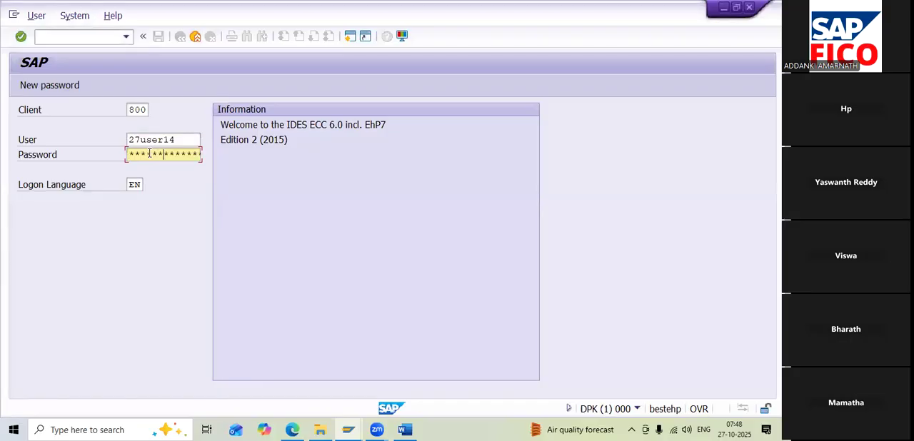
pyautogui.press('Return')
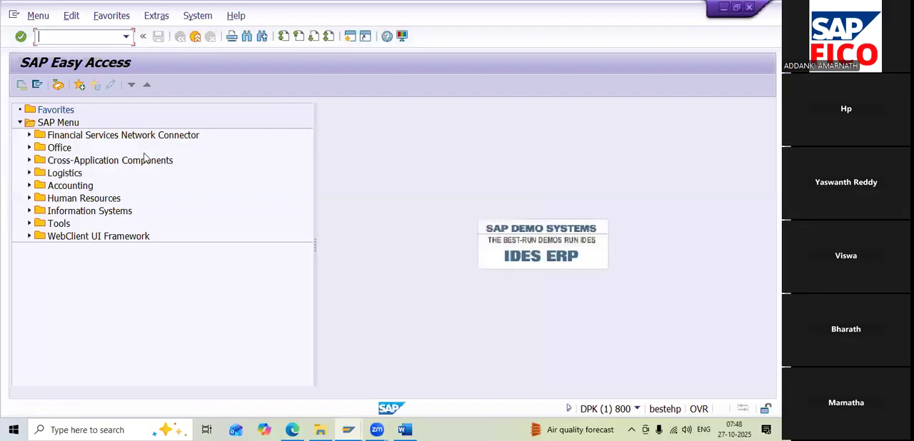
# Run transaction OBYZ and open the Condition Types overview
pyautogui.write('obyz')
pyautogui.press('Return')
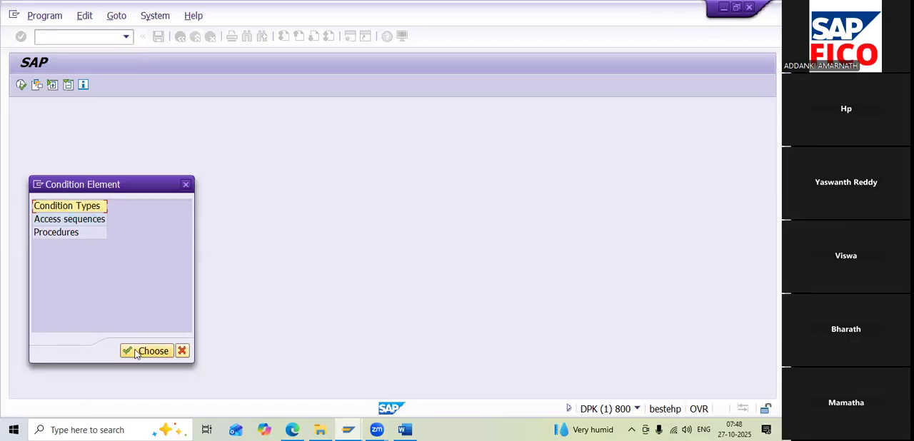
pyautogui.doubleClick(82, 207)
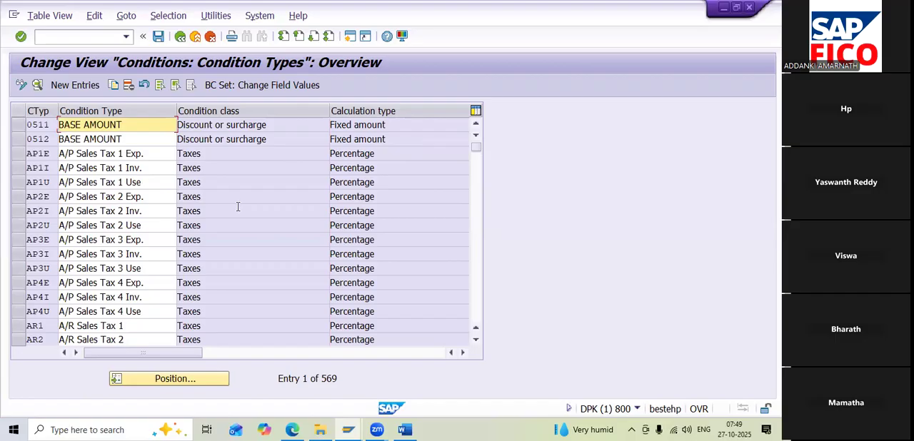
# Add a new condition type HA11 with a description made of INPUT SGST followed by the person's name
pyautogui.click(74, 88)
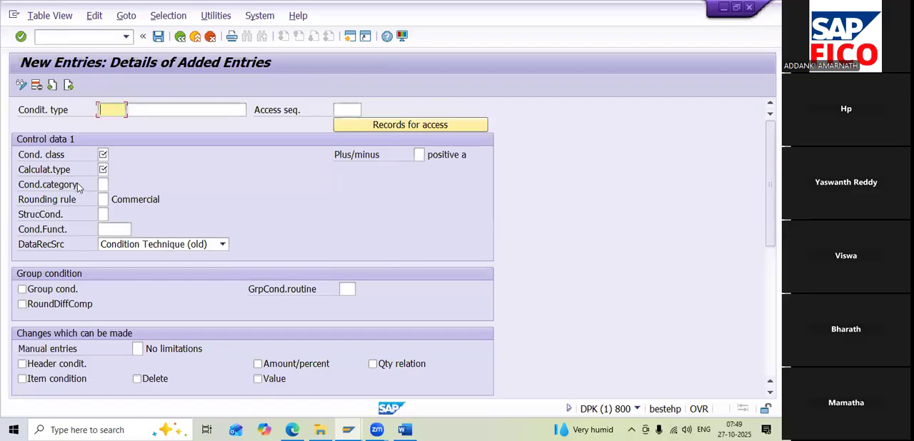
pyautogui.write('HA11')
pyautogui.click(170, 110)
pyautogui.write('IN')
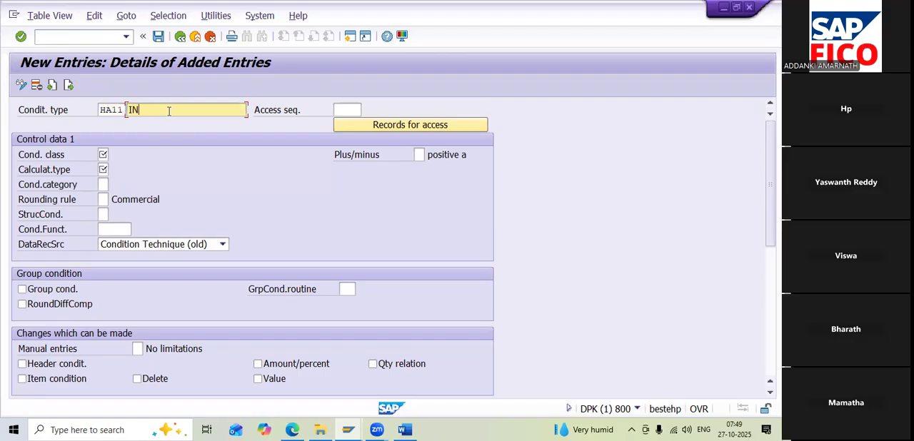
pyautogui.write('PUT SGST')
pyautogui.write('HARI')
# Assign the access sequence MWSW to condition type HA11
pyautogui.click(344, 107)
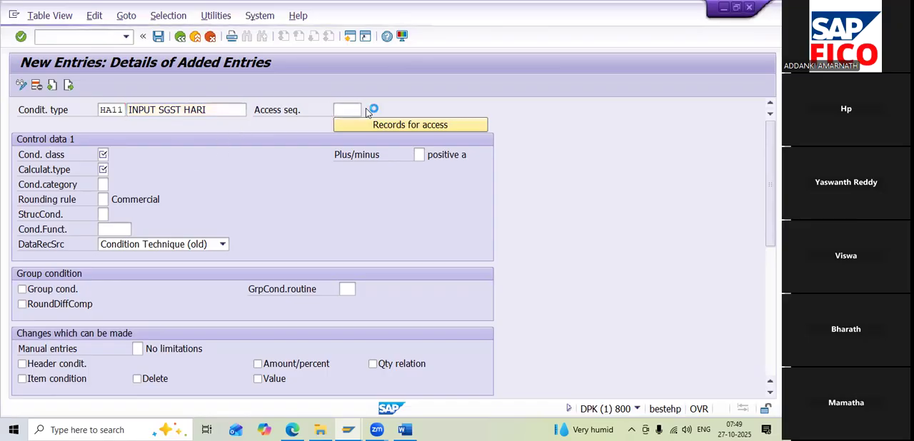
pyautogui.click(366, 111)
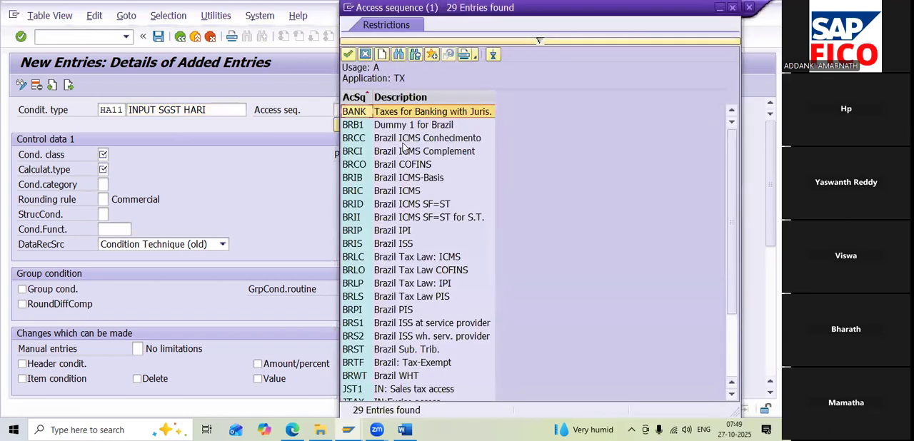
pyautogui.scroll(-3, 429, 239)
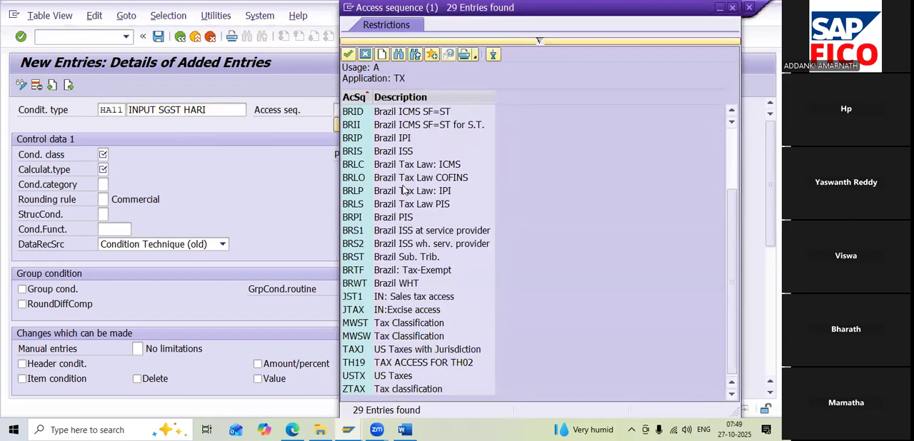
pyautogui.click(366, 338)
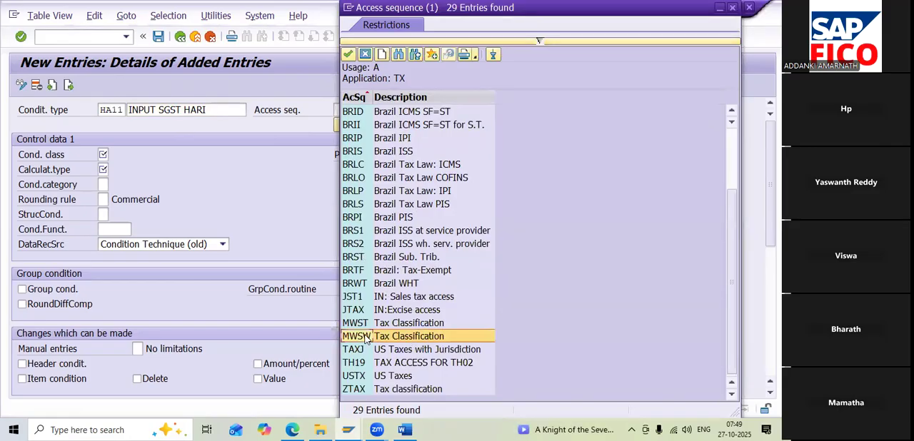
pyautogui.doubleClick(365, 339)
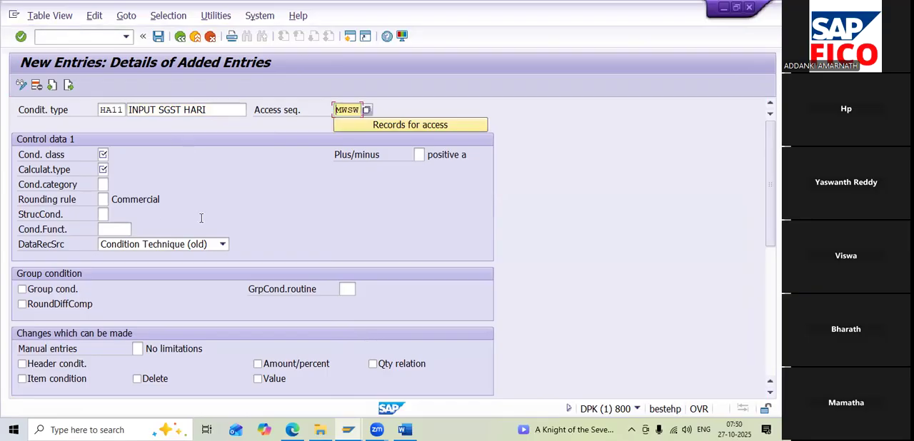
# Set the access sequence of condition type HA11 to MWST, Tax Classification
pyautogui.click(367, 111)
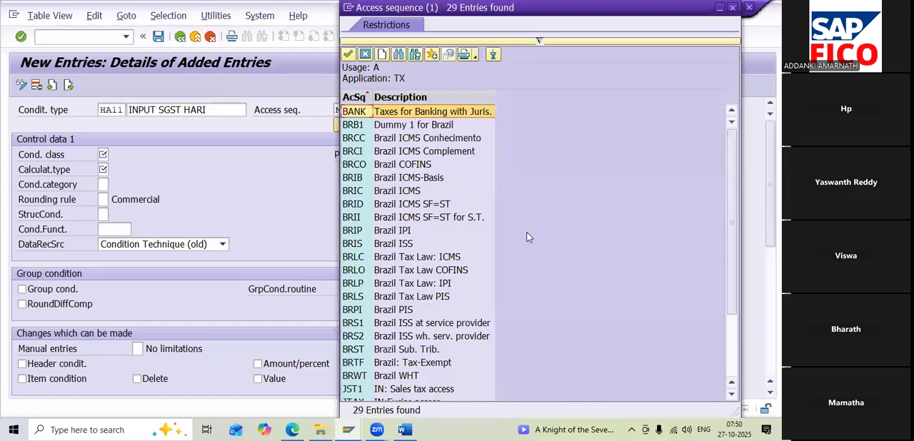
pyautogui.scroll(-3, 527, 237)
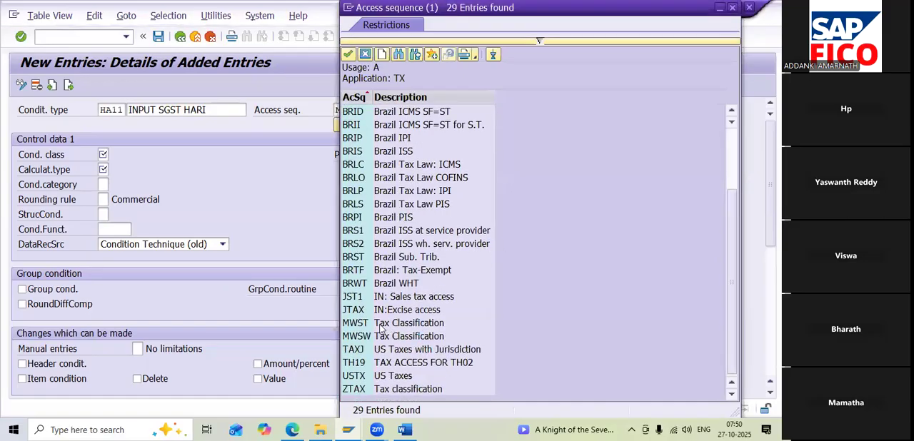
pyautogui.doubleClick(381, 325)
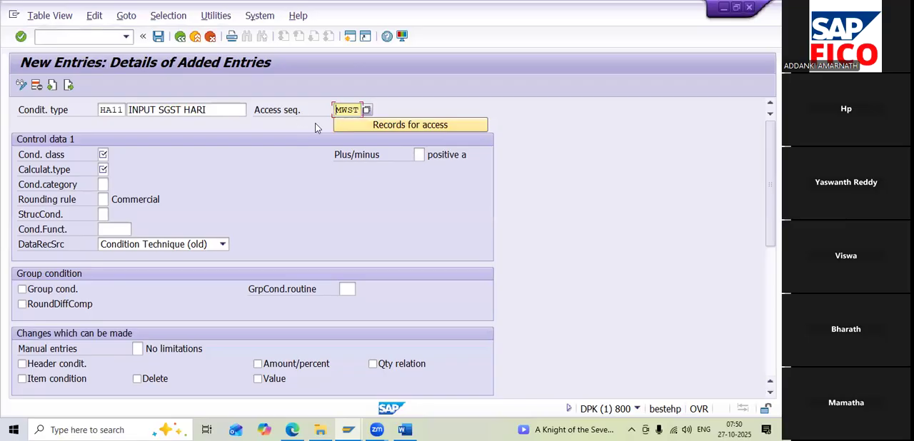
# Set HA11's condition class to D (Taxes) and its calculation type to A (Percentage)
pyautogui.click(104, 155)
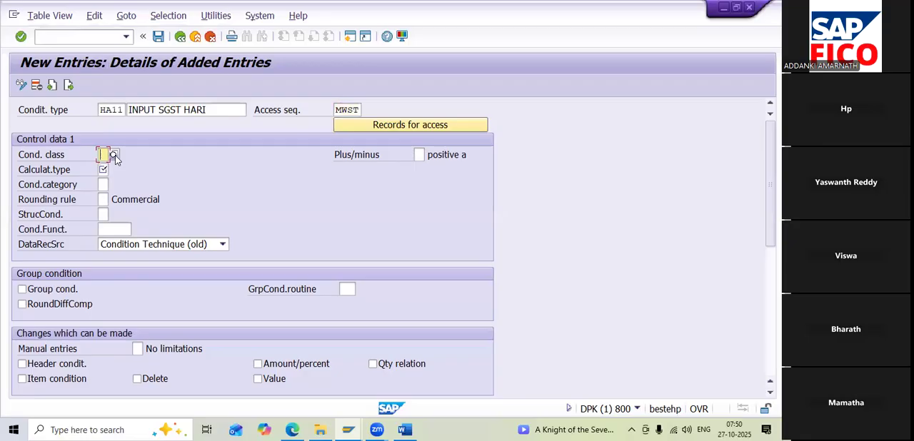
pyautogui.click(115, 155)
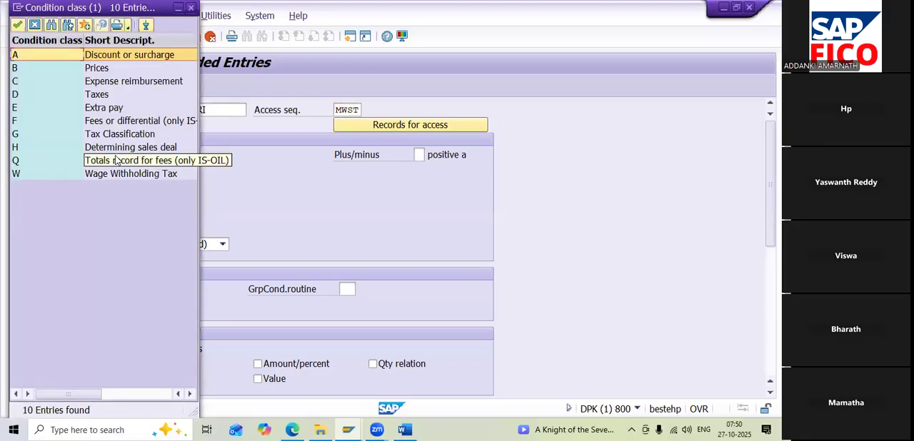
pyautogui.click(97, 101)
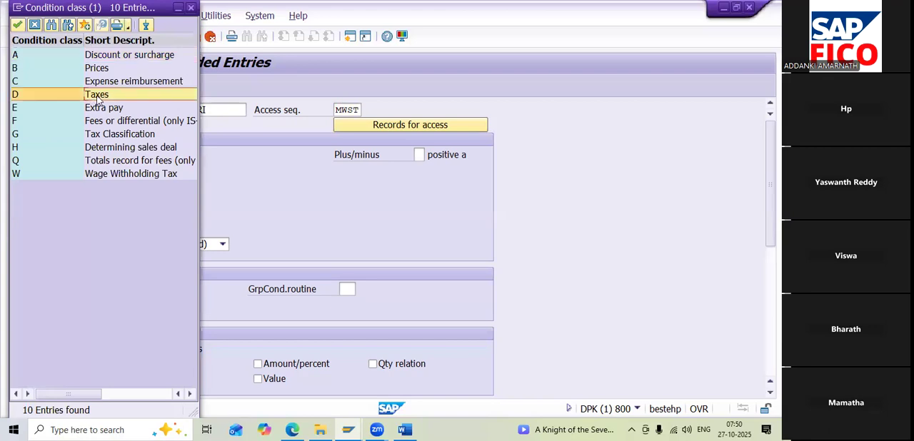
pyautogui.doubleClick(98, 100)
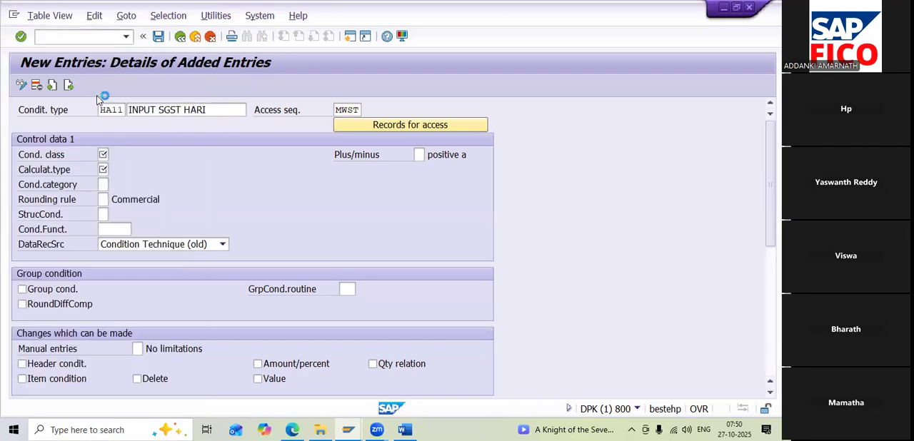
pyautogui.click(104, 170)
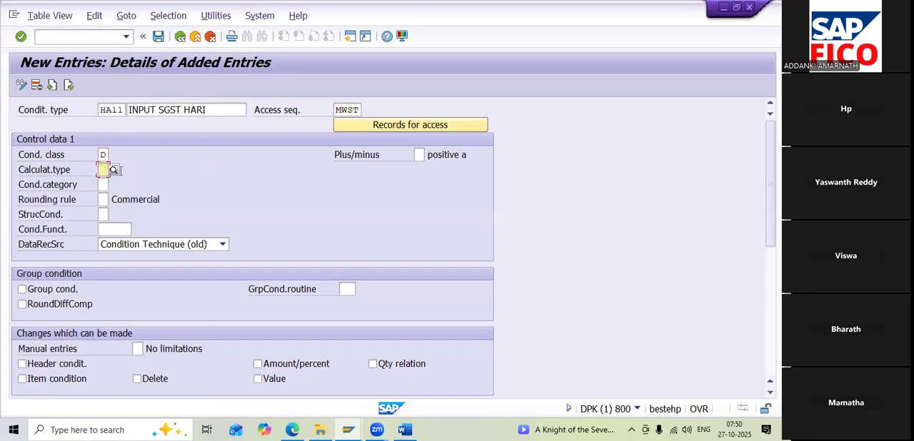
pyautogui.click(114, 171)
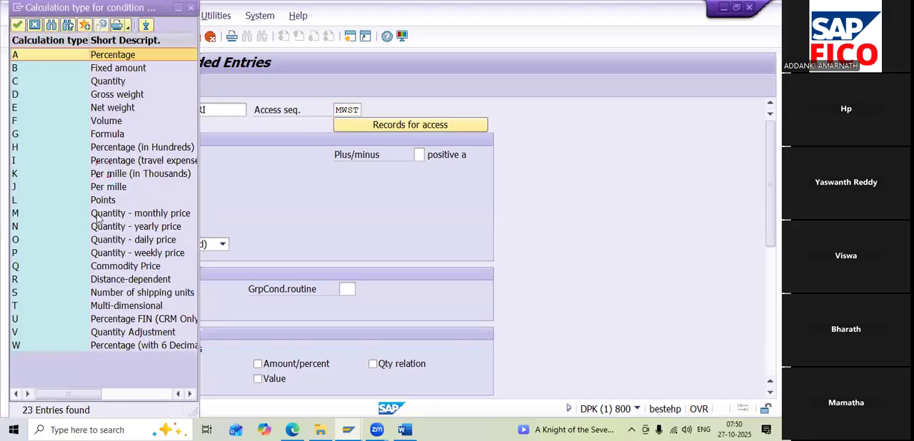
pyautogui.doubleClick(119, 59)
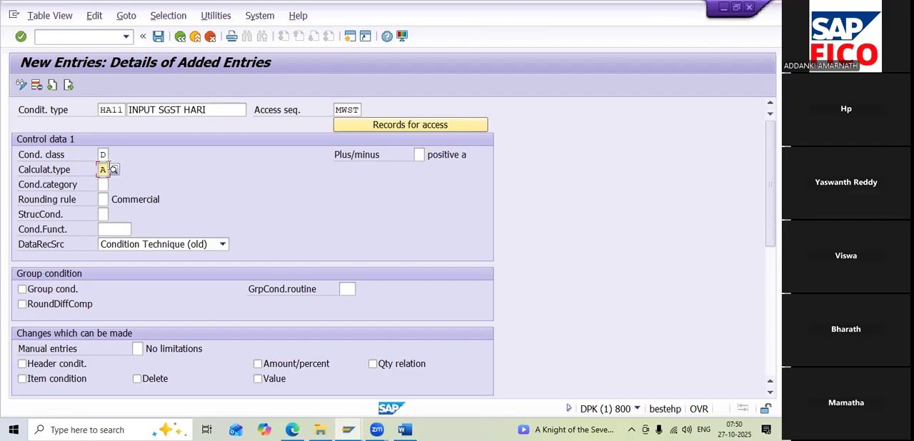
# Go on to the next new entry and define condition type HA22, described as INPUT CGST followed by the person's name
pyautogui.click(69, 86)
pyautogui.write('H')
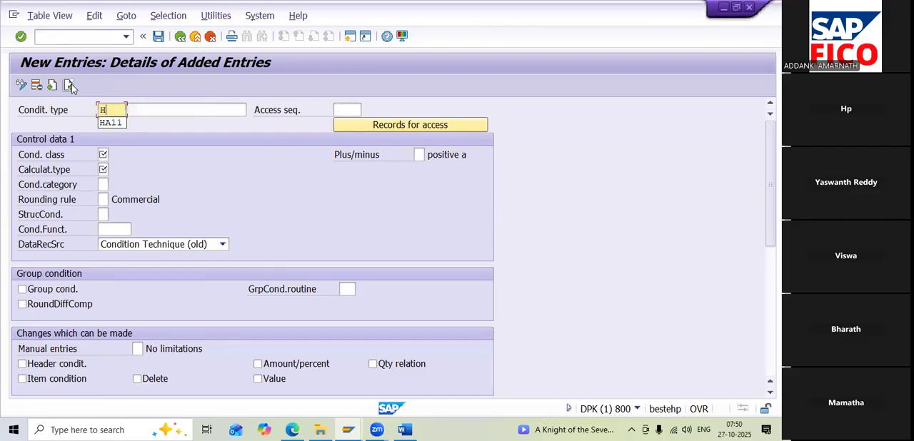
pyautogui.write('A22')
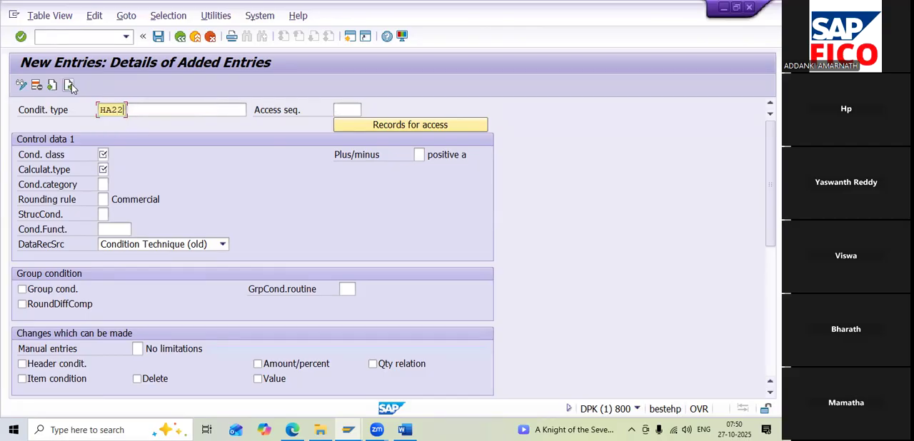
pyautogui.click(144, 107)
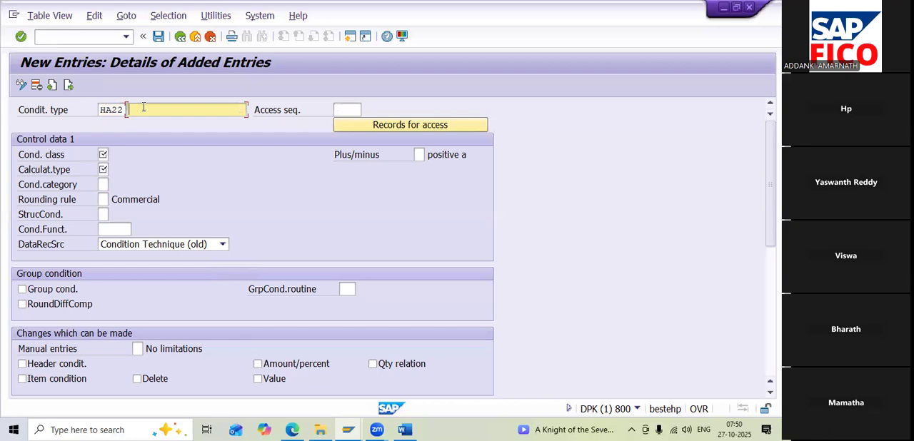
pyautogui.write('INP')
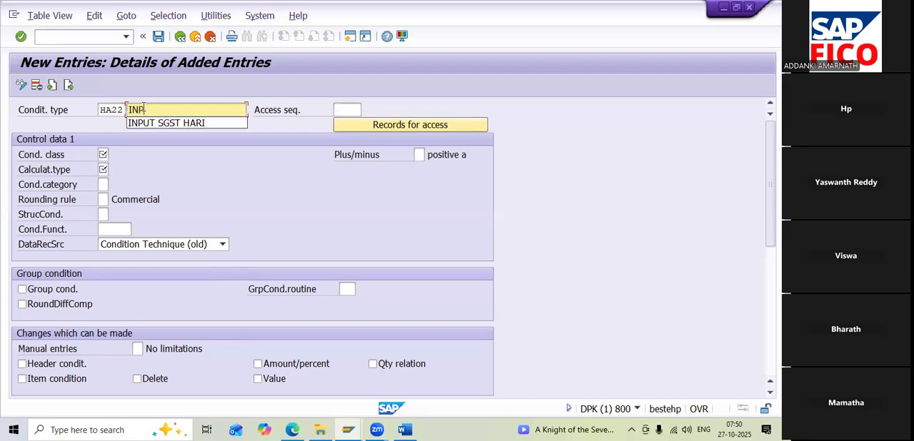
pyautogui.write('UT CG')
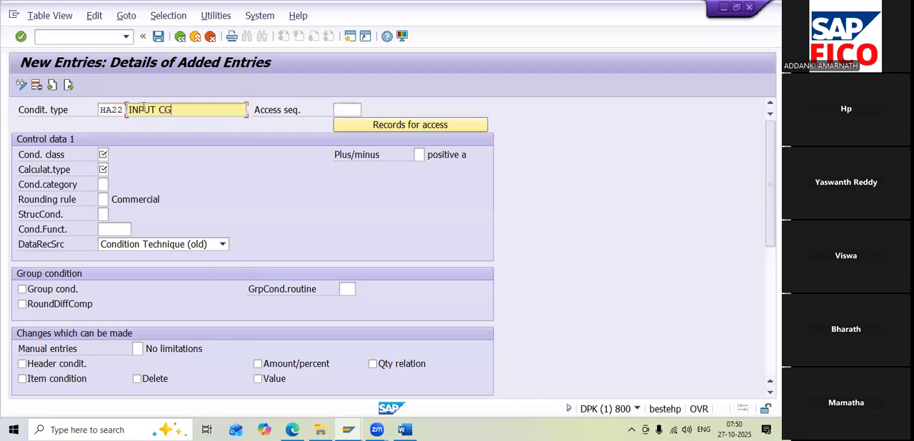
pyautogui.write('ST HARI')
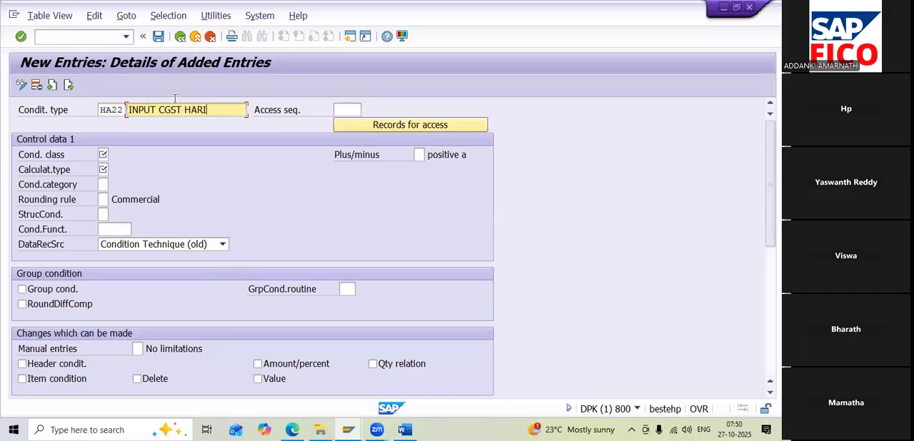
# Set the access sequence of condition type HA22 to MWST, Tax Classification
pyautogui.click(336, 110)
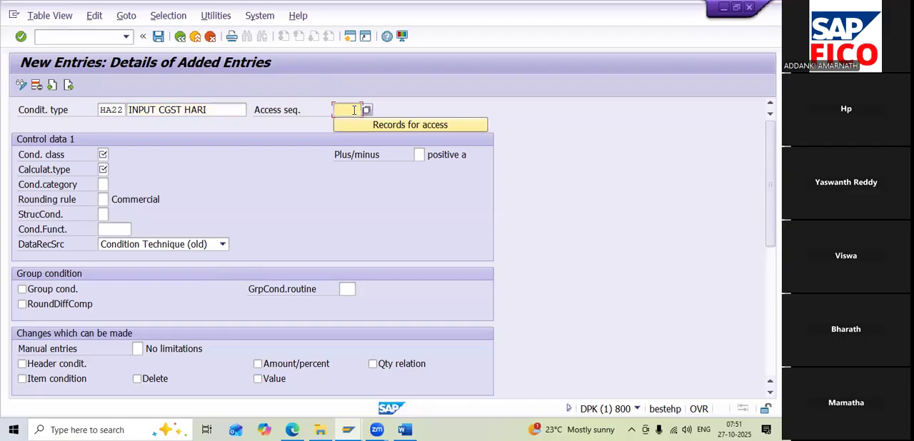
pyautogui.click(366, 109)
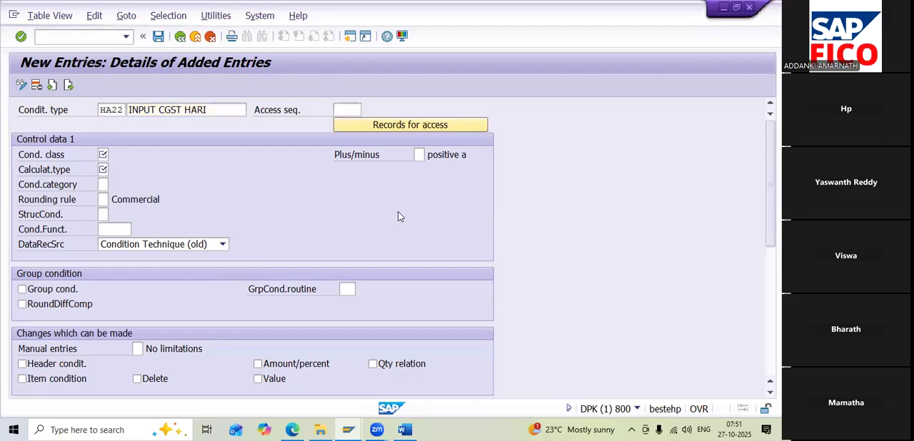
pyautogui.scroll(-3, 423, 329)
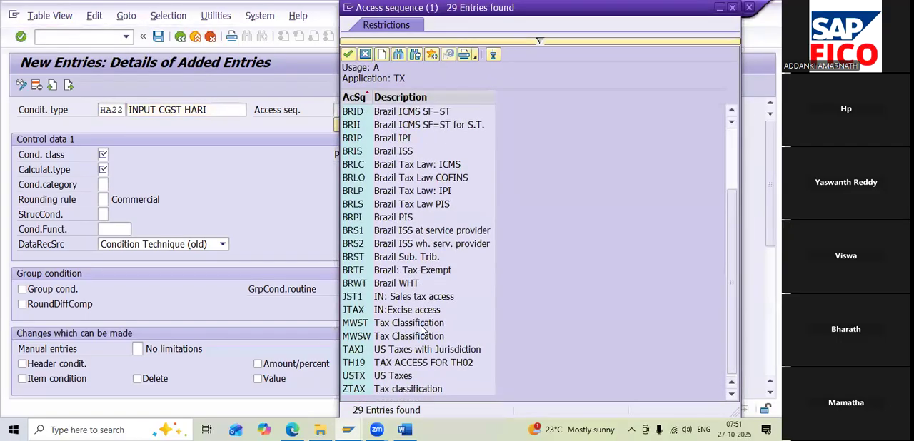
pyautogui.doubleClick(380, 325)
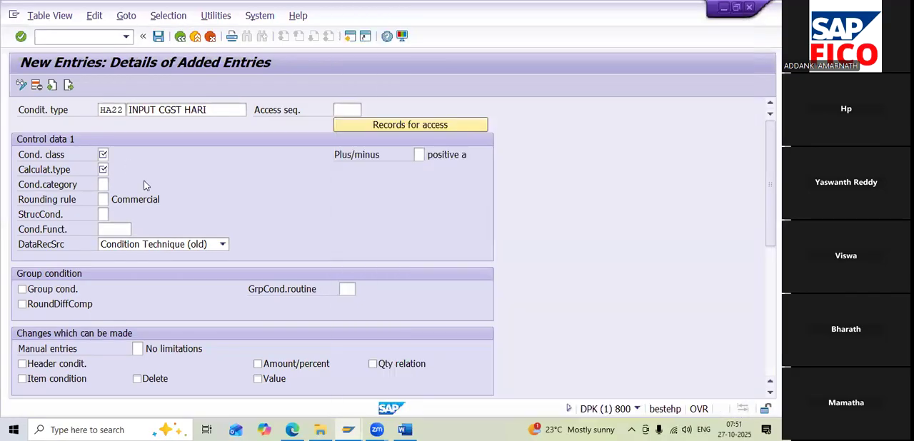
# Set HA22's condition class to D (Taxes) and its calculation type to A (Percentage)
pyautogui.click(104, 155)
pyautogui.click(114, 155)
pyautogui.doubleClick(96, 94)
pyautogui.click(103, 170)
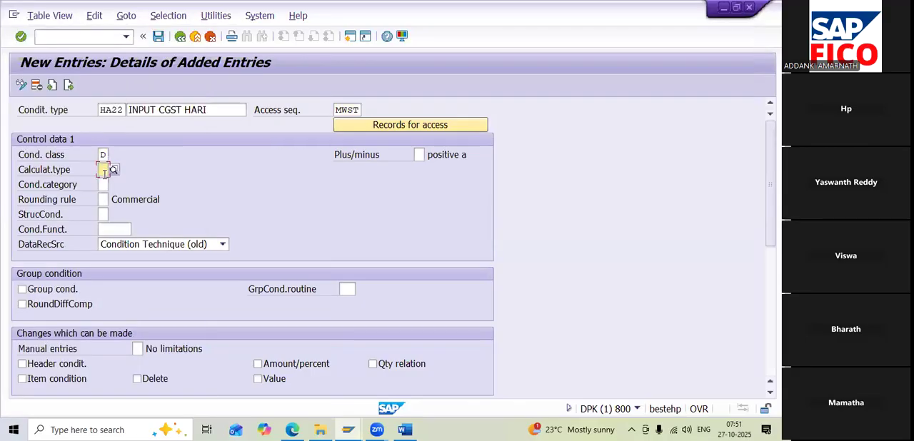
pyautogui.click(114, 170)
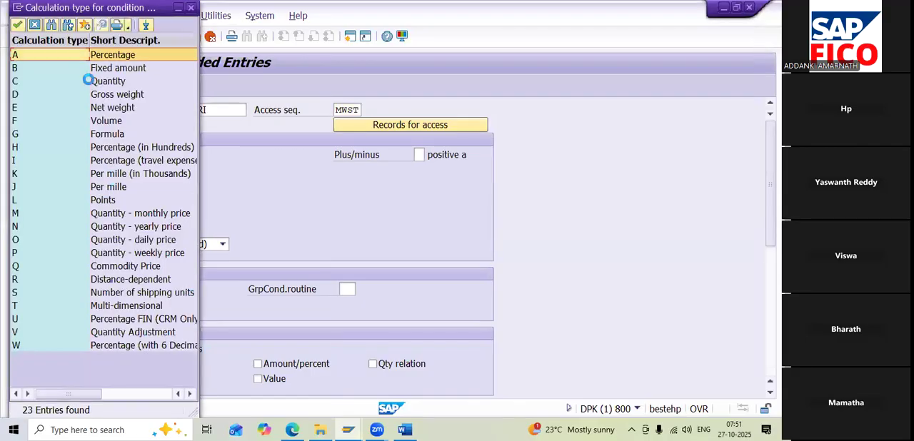
pyautogui.doubleClick(113, 56)
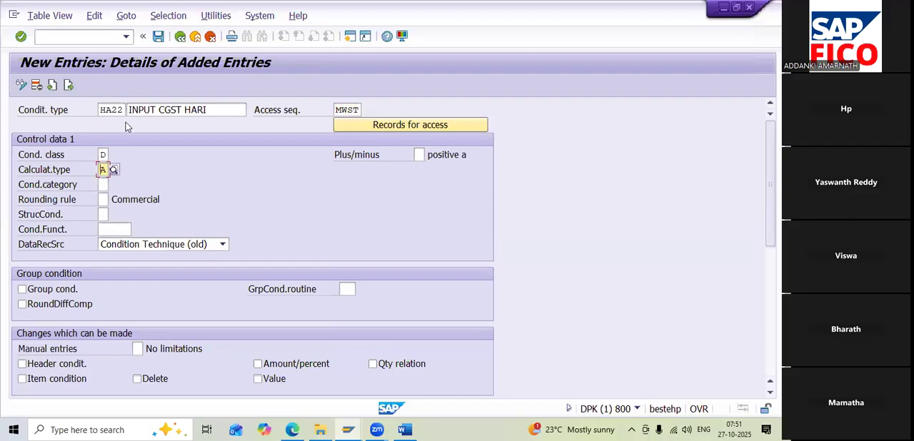
# Go on to the next new entry and define condition type HA33, described as INPUT IGST followed by the person's name
pyautogui.click(69, 85)
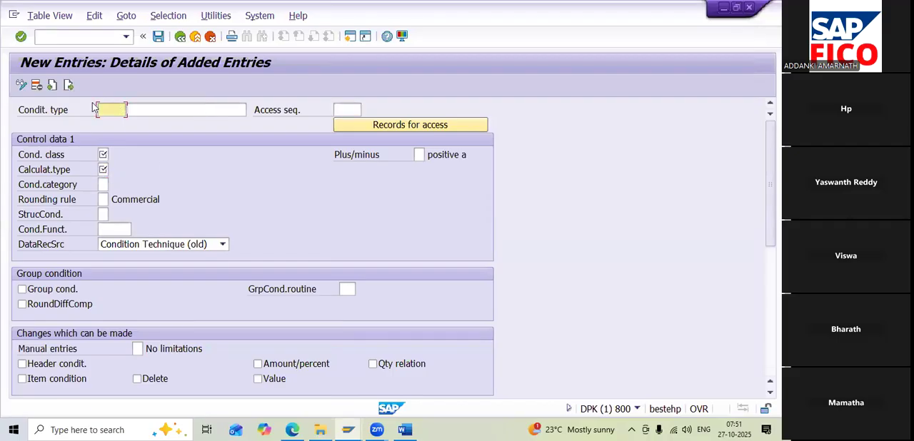
pyautogui.write('HA33')
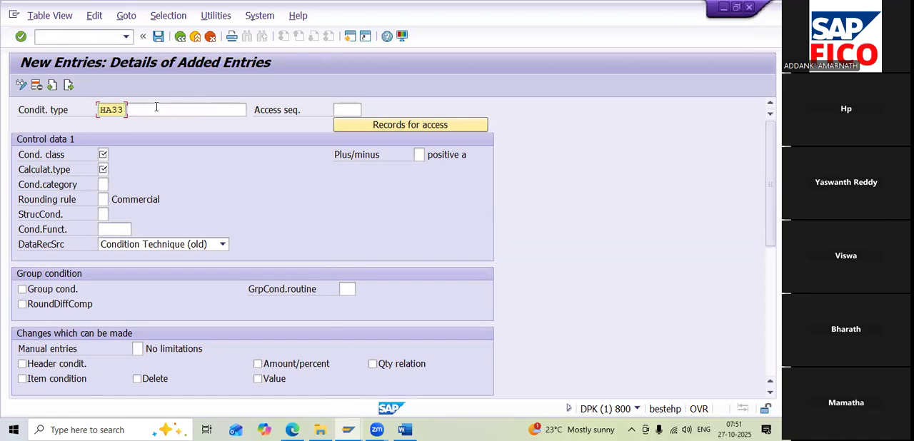
pyautogui.click(156, 107)
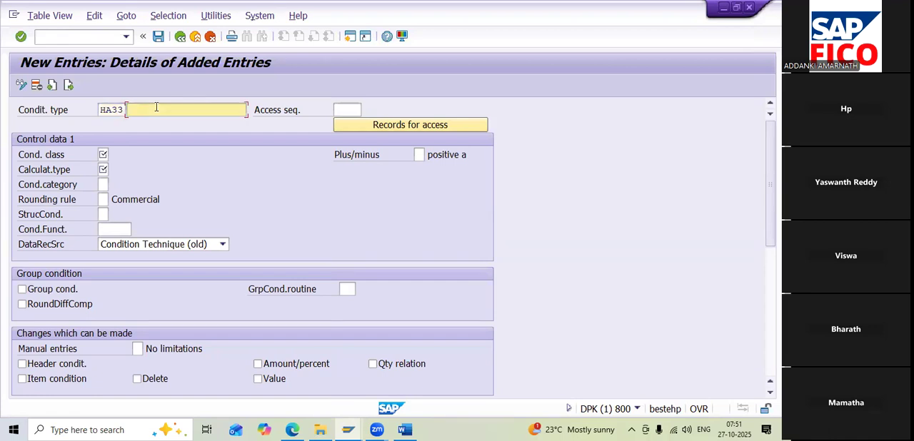
pyautogui.write('IG')
pyautogui.press('BackSpace')
pyautogui.write('N')
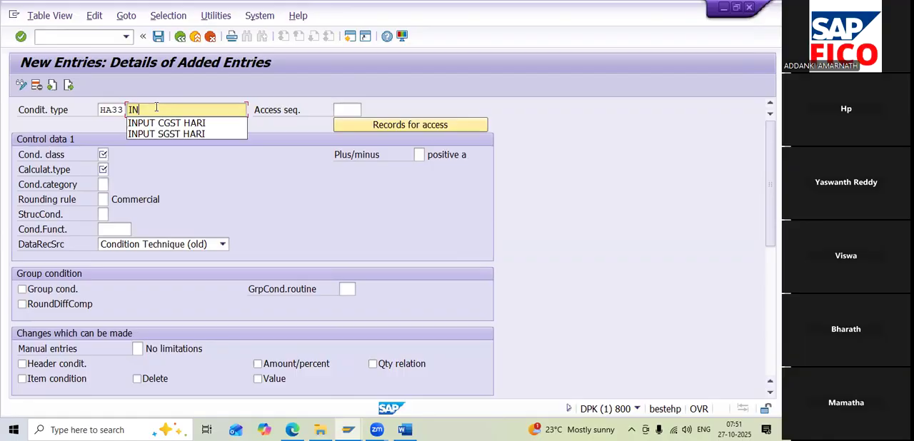
pyautogui.write('P')
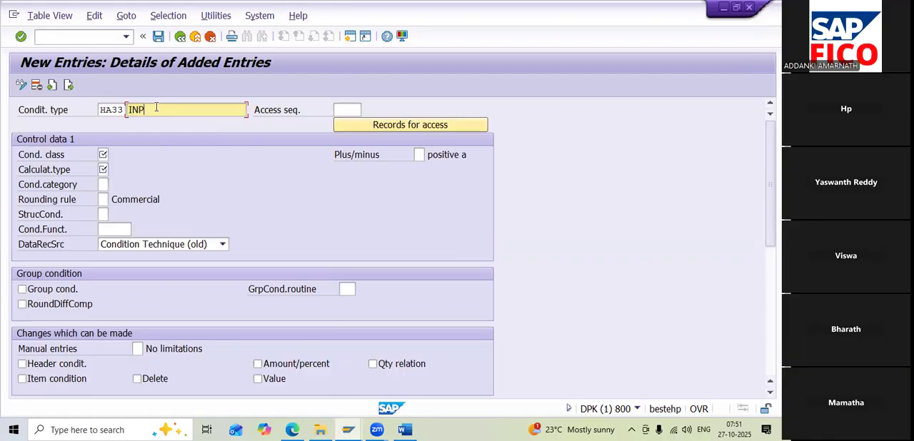
pyautogui.write('UT IGST HARI')
# Set the access sequence of condition type HA33 to MWST, Tax Classification
pyautogui.click(338, 108)
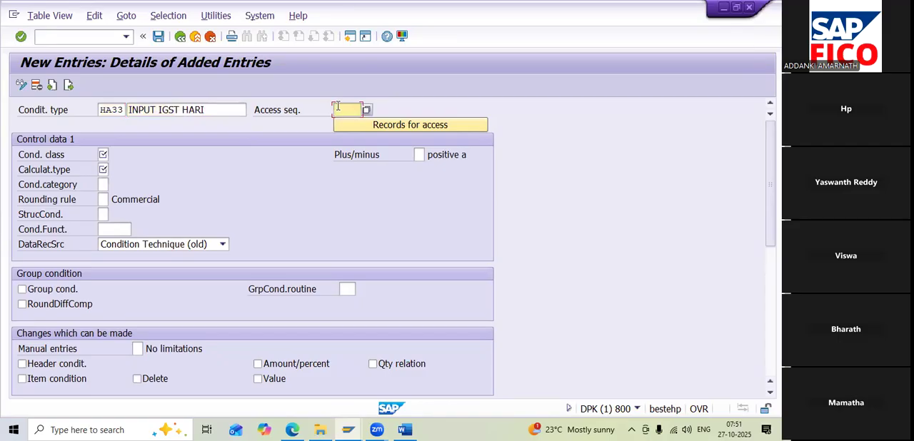
pyautogui.click(366, 109)
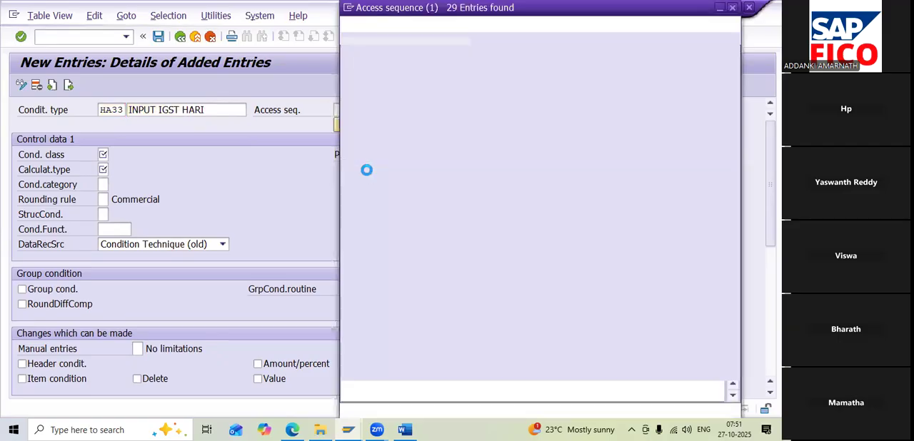
pyautogui.scroll(-3, 431, 279)
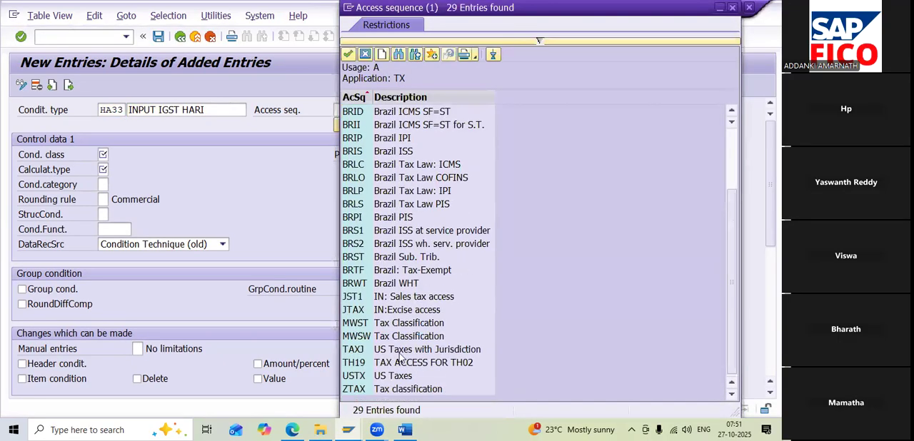
pyautogui.doubleClick(401, 322)
# Set HA33's condition class to D (Taxes) and its calculation type to A (Percentage)
pyautogui.click(104, 155)
pyautogui.click(118, 152)
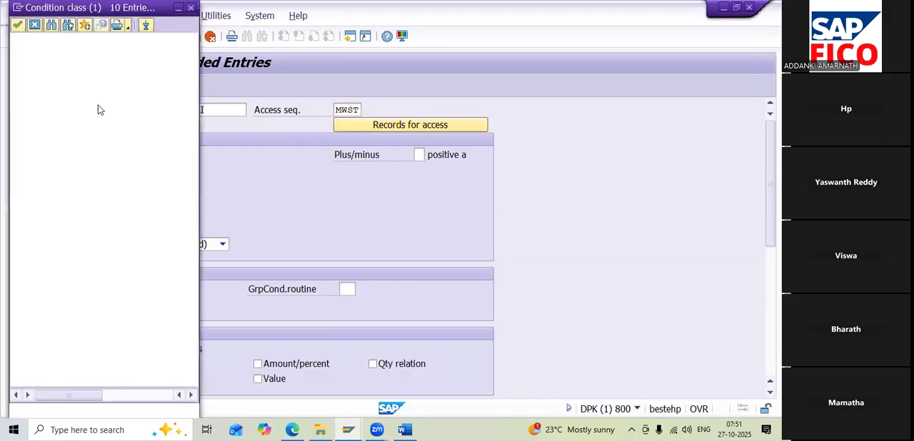
pyautogui.doubleClick(110, 93)
pyautogui.click(102, 169)
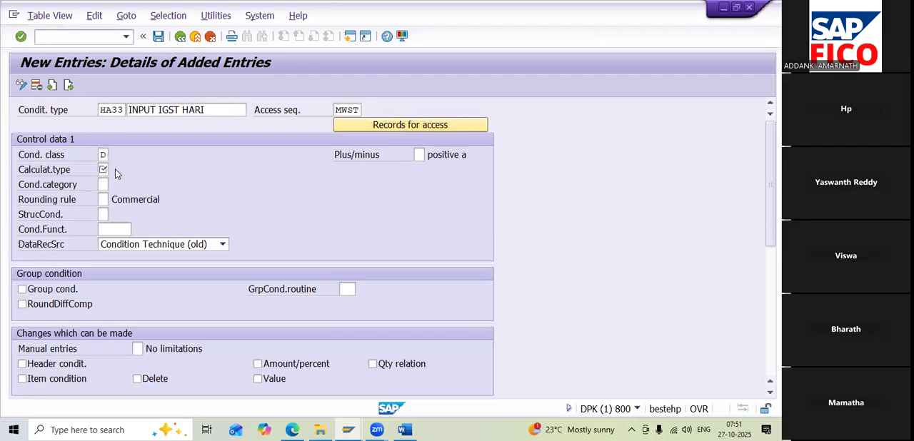
pyautogui.click(114, 169)
pyautogui.doubleClick(127, 56)
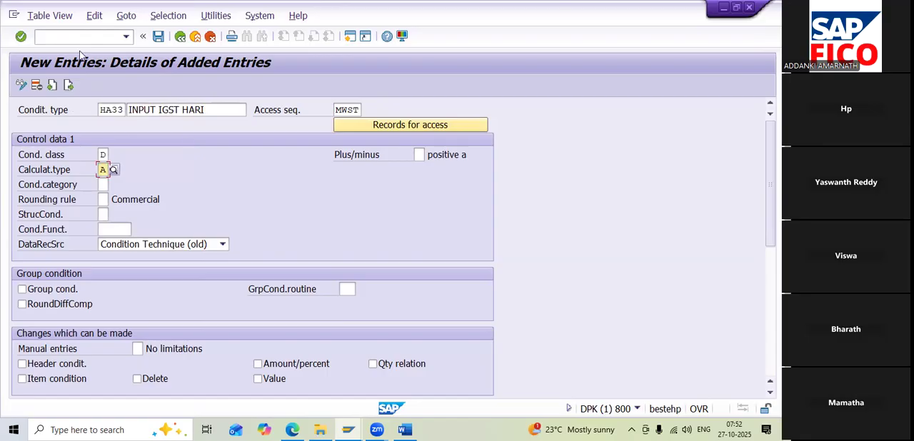
# Save the new condition types to the proposed customizing request and select HA11, HA22 and HA33 in the overview of added entries
pyautogui.click(159, 36)
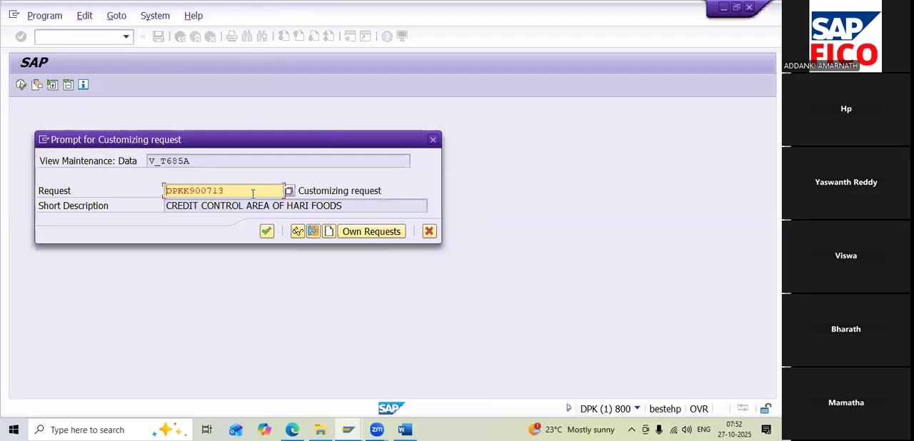
pyautogui.click(265, 232)
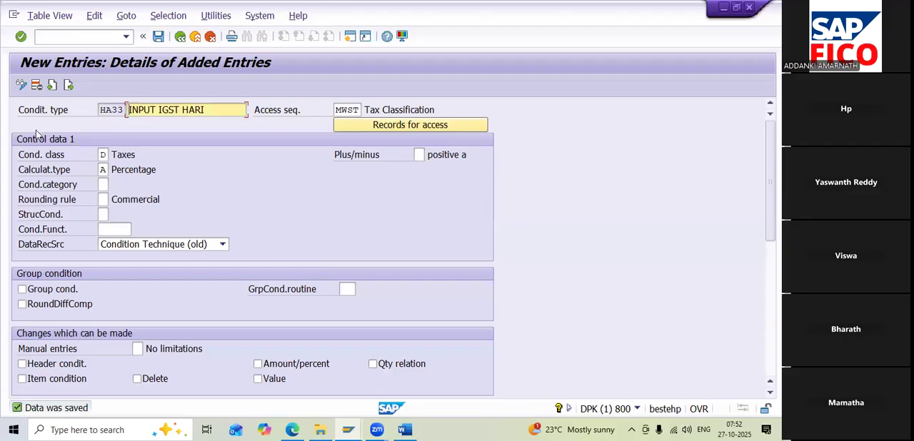
pyautogui.click(179, 38)
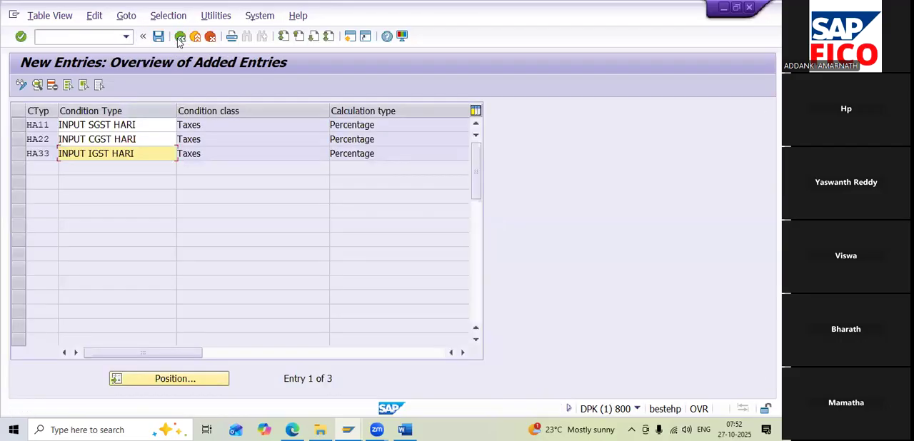
pyautogui.click(19, 125)
pyautogui.click(18, 139)
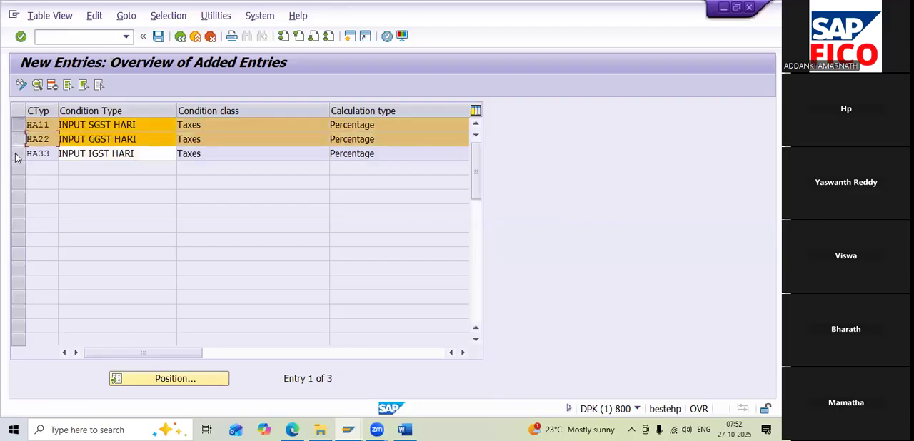
pyautogui.click(18, 154)
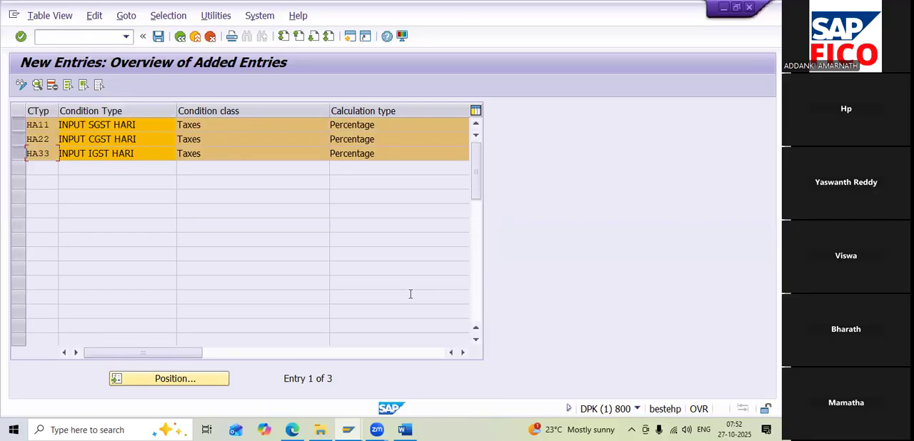
# Switch to the Word notes and mark the transaction code OBCN in the configuration list's Create Accounting Fees line
pyautogui.hotkey('alt', 'Tab')
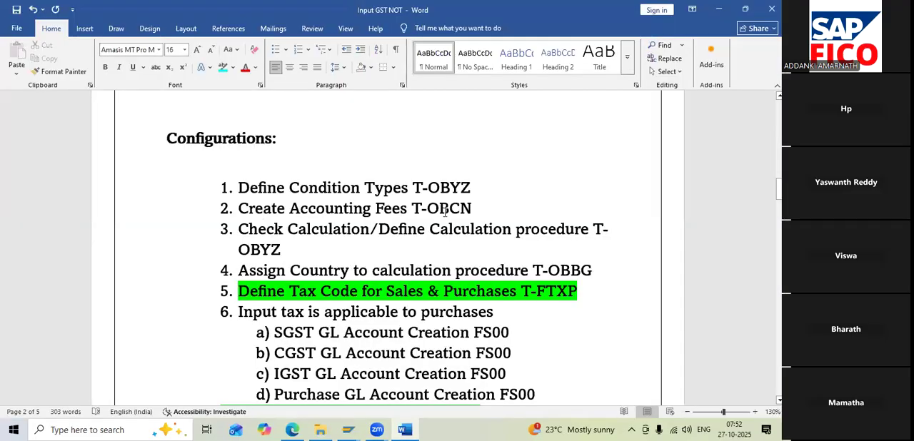
pyautogui.moveTo(427, 208); pyautogui.dragTo(471, 209)
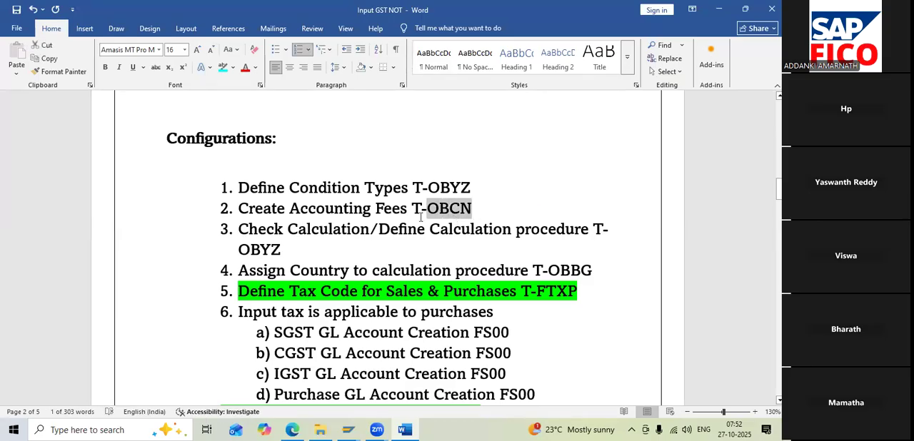
pyautogui.click(718, 10)
# Open transaction OBCN in SAP to maintain tax processing in accounting
pyautogui.click(71, 39)
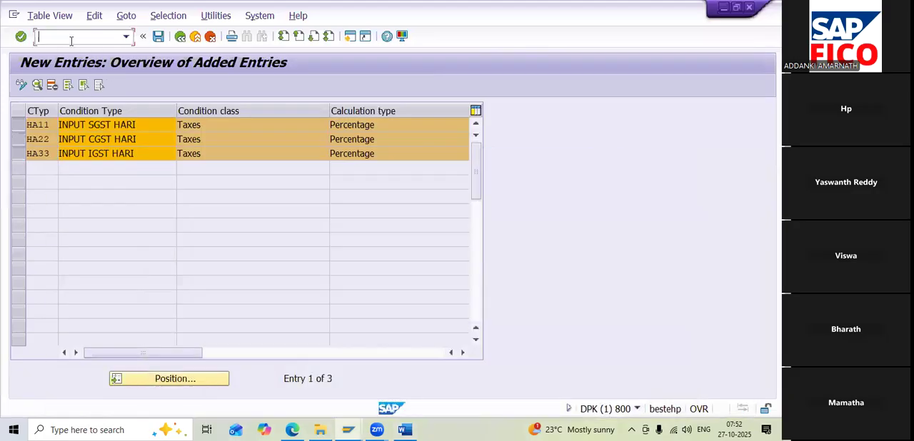
pyautogui.write('/NOBCN')
pyautogui.press('Return')
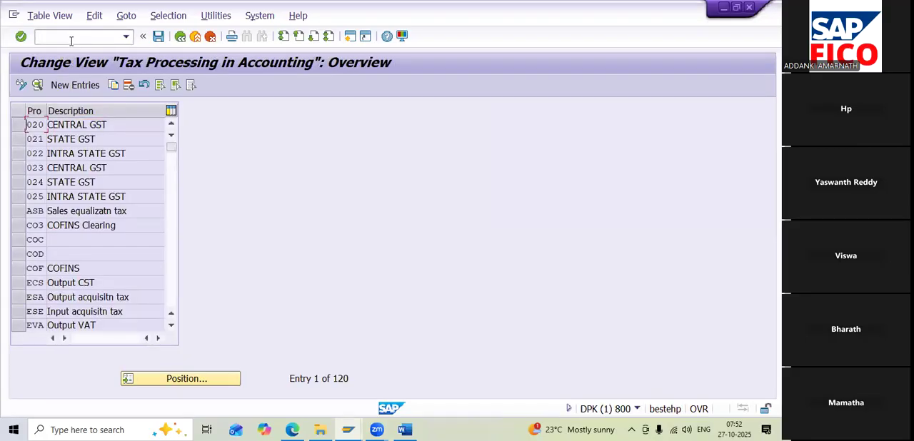
# Add a new tax processing entry with process key HA1 and the description INPUT SGST
pyautogui.click(72, 86)
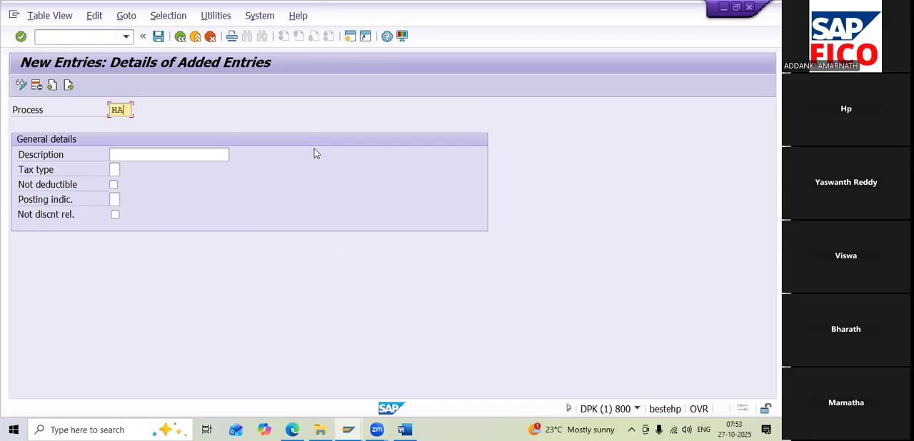
pyautogui.write('1')
pyautogui.click(194, 156)
pyautogui.write('IN')
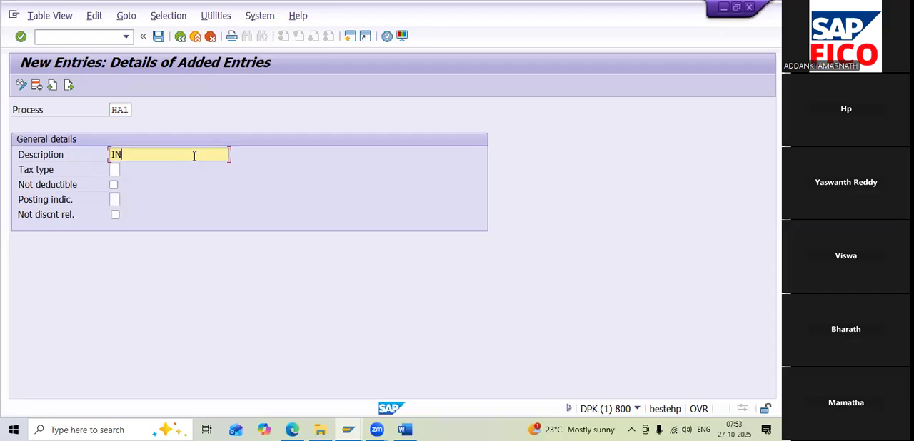
pyautogui.write('PUT SGST')
# Set HA1's tax type to 2 (Input tax) and its posting indicator to 2 (Separate line item)
pyautogui.click(113, 169)
pyautogui.click(124, 171)
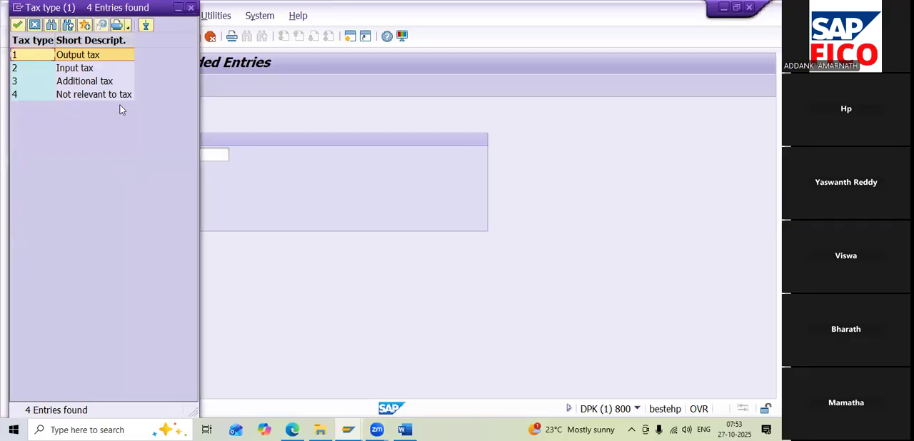
pyautogui.doubleClick(82, 68)
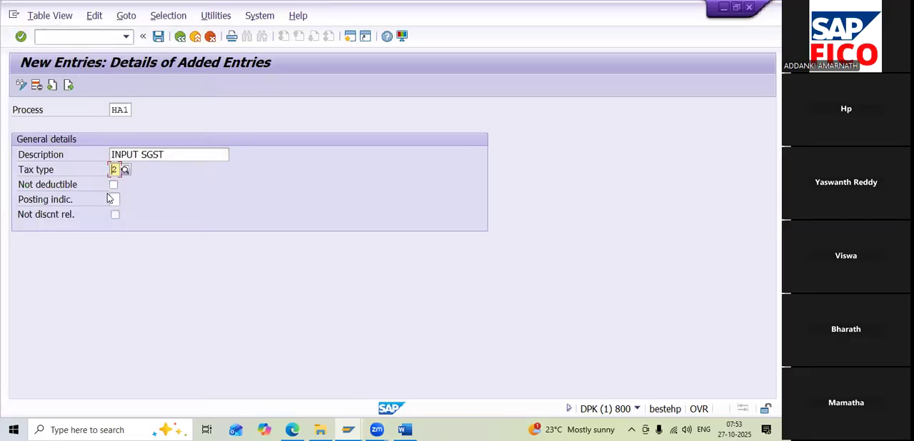
pyautogui.click(113, 200)
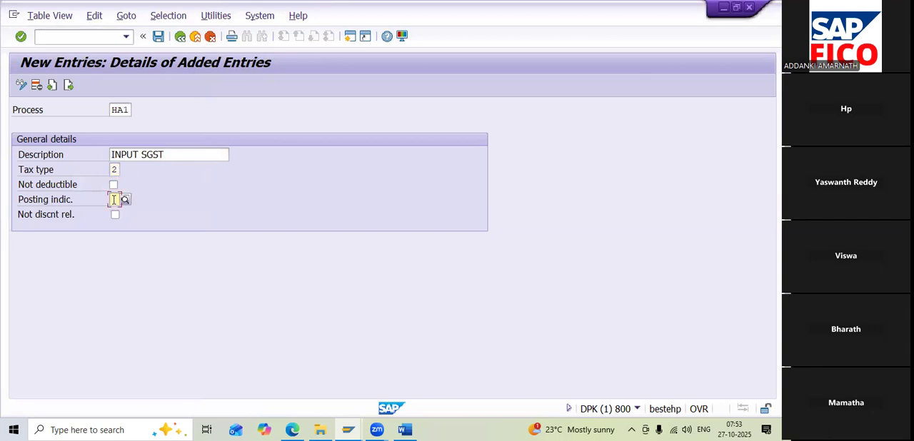
pyautogui.click(121, 200)
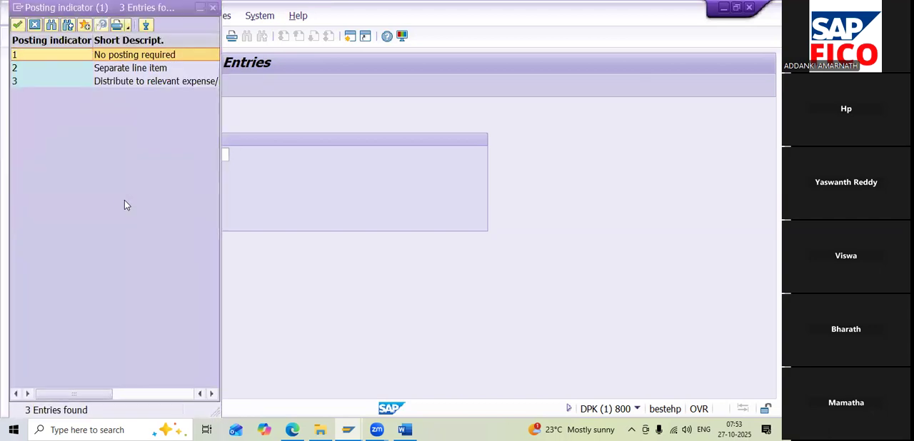
pyautogui.click(127, 69)
pyautogui.doubleClick(124, 68)
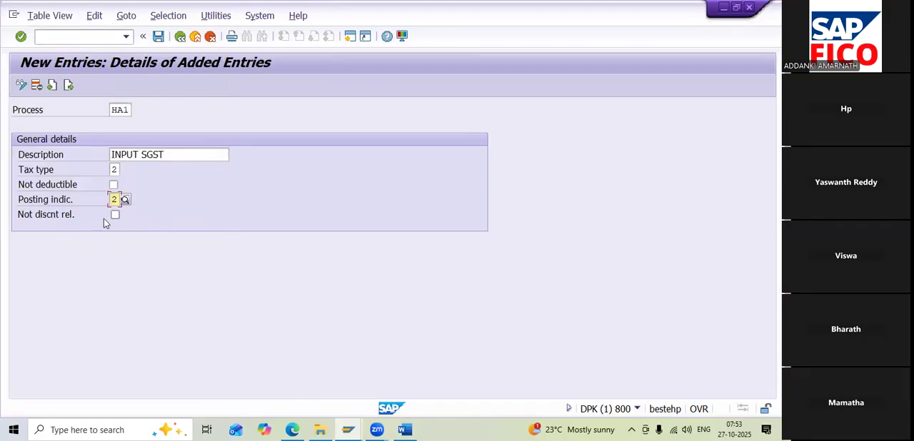
# Add another tax processing entry with process key HA2 and the description INPUT CGST
pyautogui.click(69, 86)
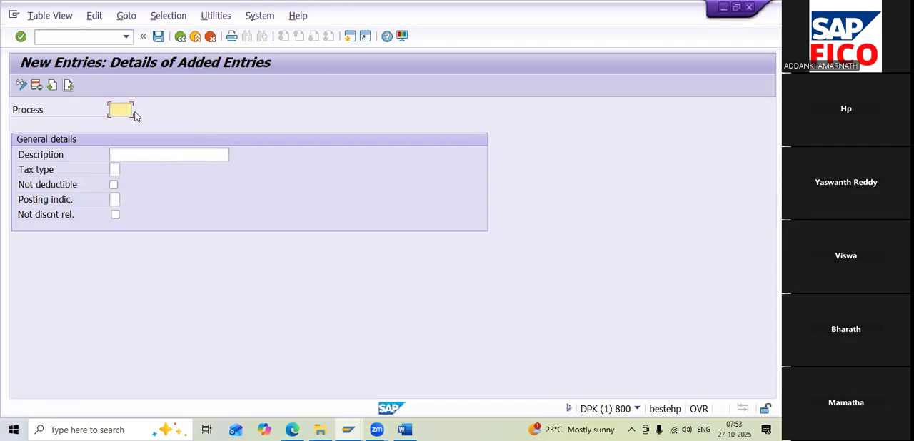
pyautogui.write('HA2')
pyautogui.click(222, 155)
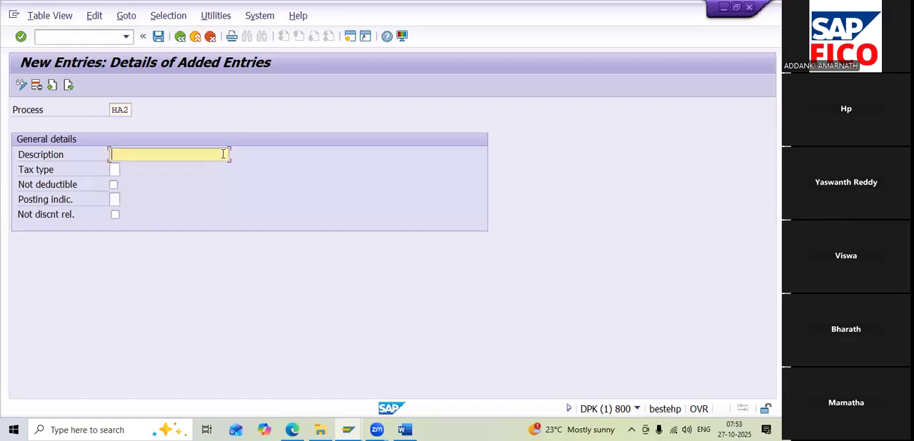
pyautogui.write('INPU')
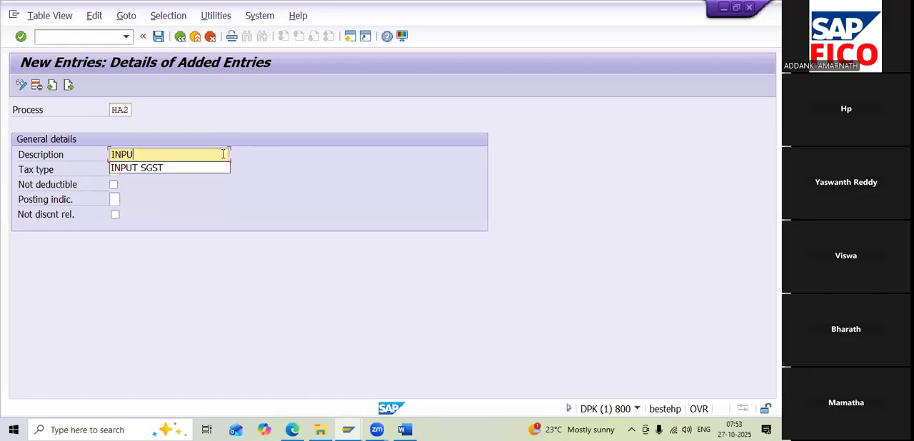
pyautogui.write('R')
pyautogui.press('BackSpace')
pyautogui.press('BackSpace')
pyautogui.write('T CGST')
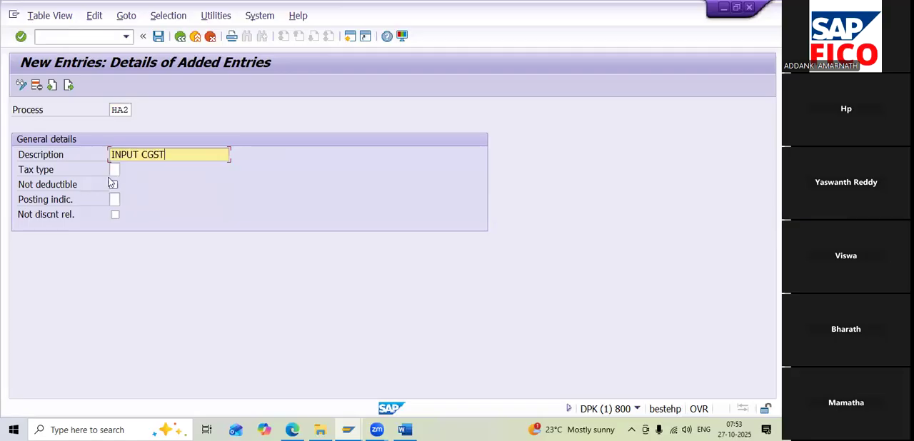
# Set HA2's tax type to 2 (Input tax) and its posting indicator to 2 (Separate line item)
pyautogui.click(116, 169)
pyautogui.click(124, 171)
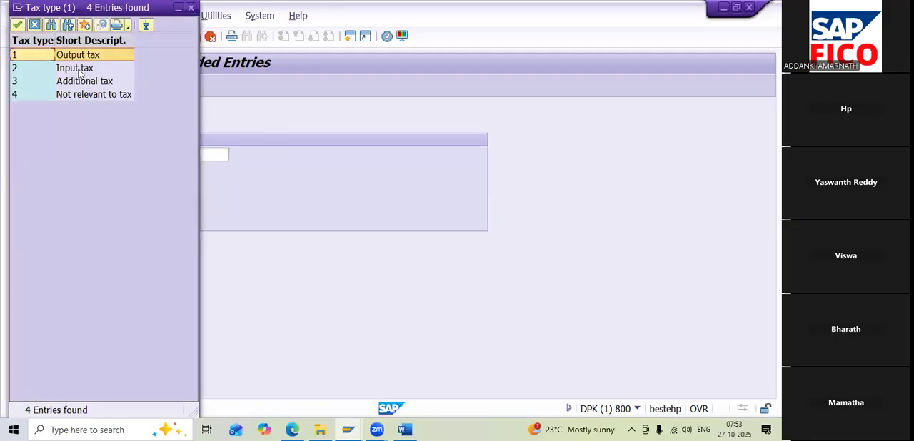
pyautogui.doubleClick(79, 70)
pyautogui.click(113, 201)
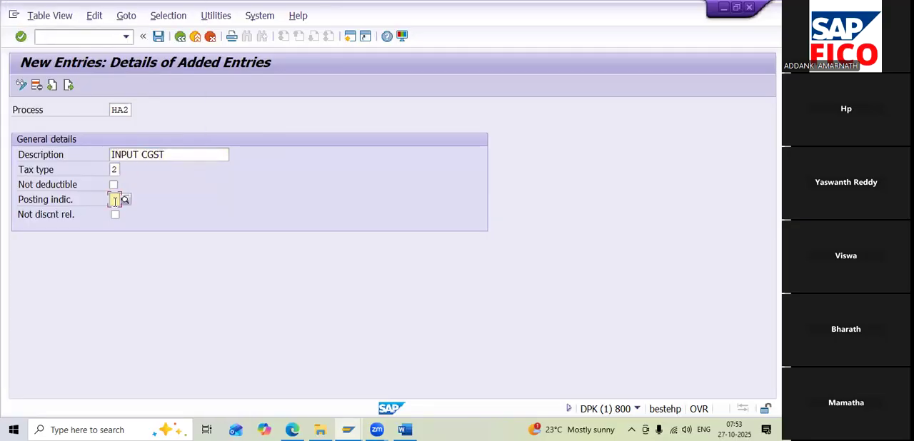
pyautogui.click(124, 200)
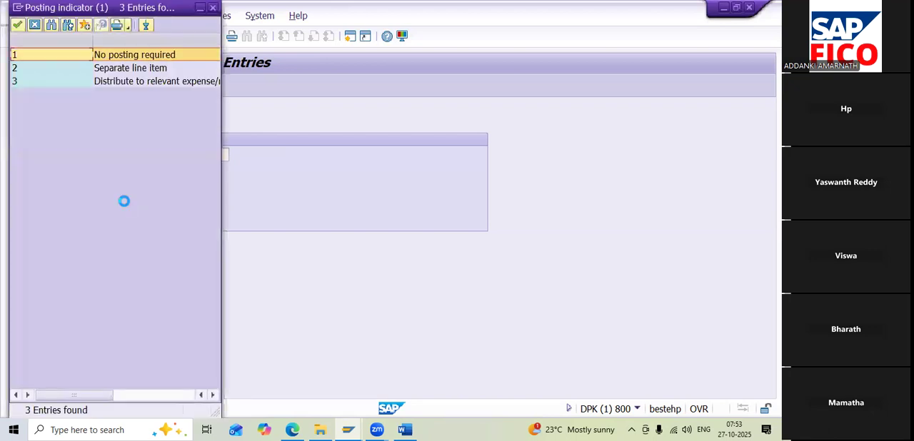
pyautogui.doubleClick(117, 70)
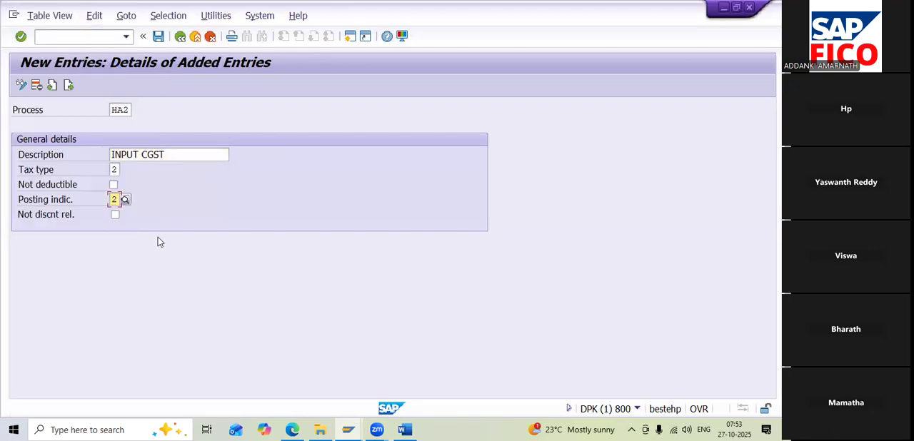
# Add a third tax processing entry with process key HA3 and the description INPUT IGST
pyautogui.click(68, 86)
pyautogui.write('HA3')
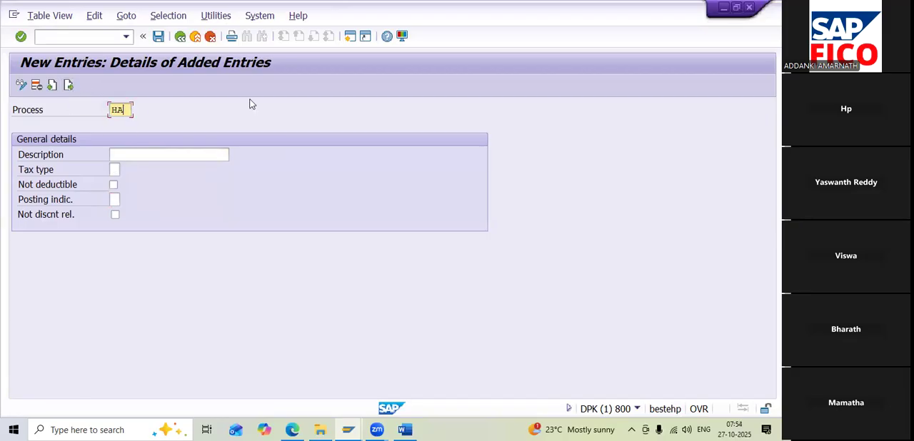
pyautogui.click(175, 161)
pyautogui.write('IN')
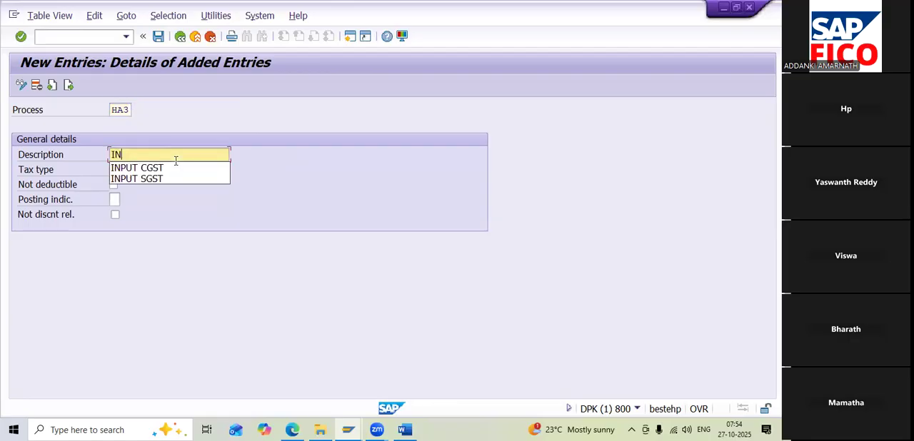
pyautogui.write('PUT IGST')
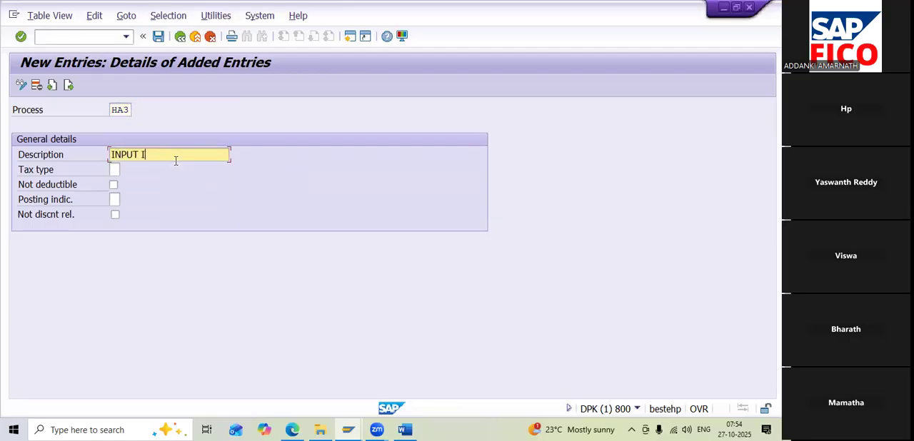
# Set HA3's tax type to 2 (Input tax) and its posting indicator to 2 (Separate line item)
pyautogui.click(114, 170)
pyautogui.click(125, 172)
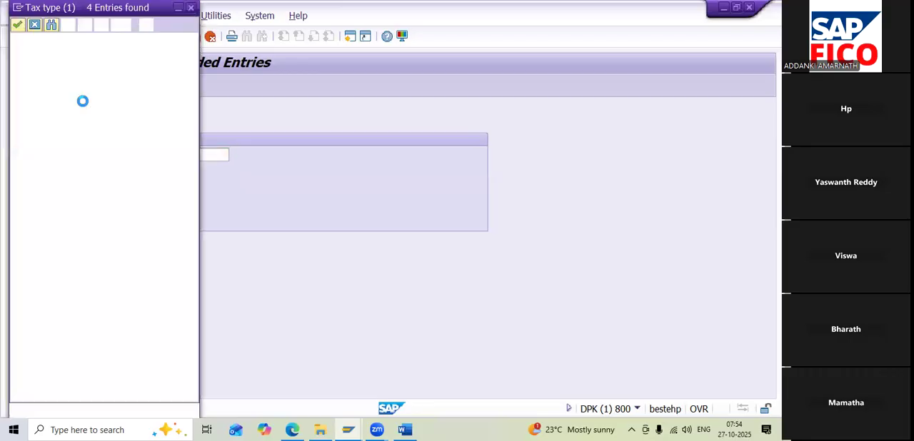
pyautogui.doubleClick(84, 68)
pyautogui.click(116, 199)
pyautogui.click(125, 200)
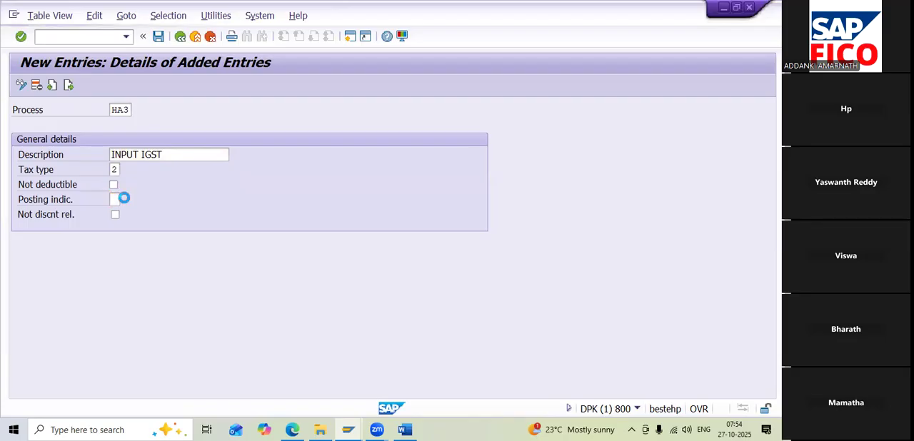
pyautogui.doubleClick(130, 70)
# Save the new entries under the proposed customizing request and select HA1, HA2 and HA3 in the overview of added entries
pyautogui.click(158, 36)
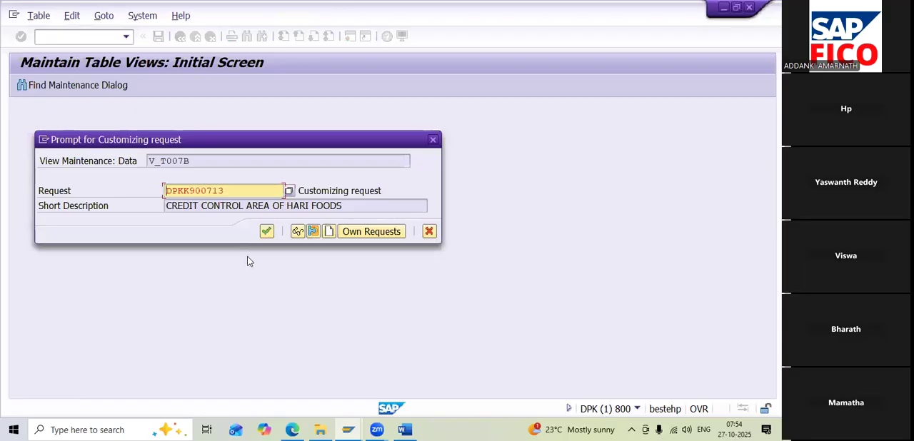
pyautogui.click(266, 232)
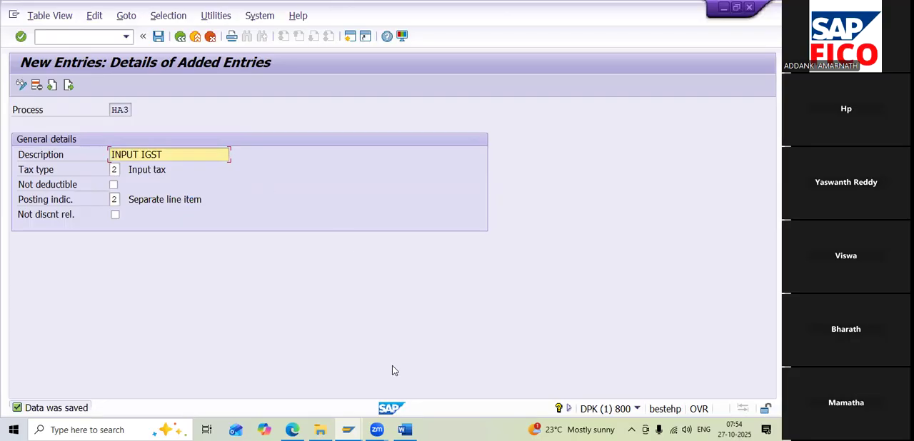
pyautogui.click(183, 38)
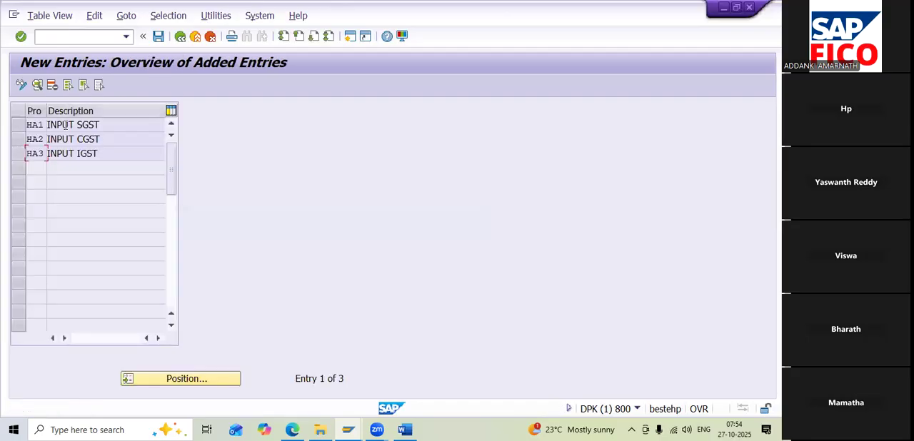
pyautogui.moveTo(17, 125); pyautogui.dragTo(18, 161)
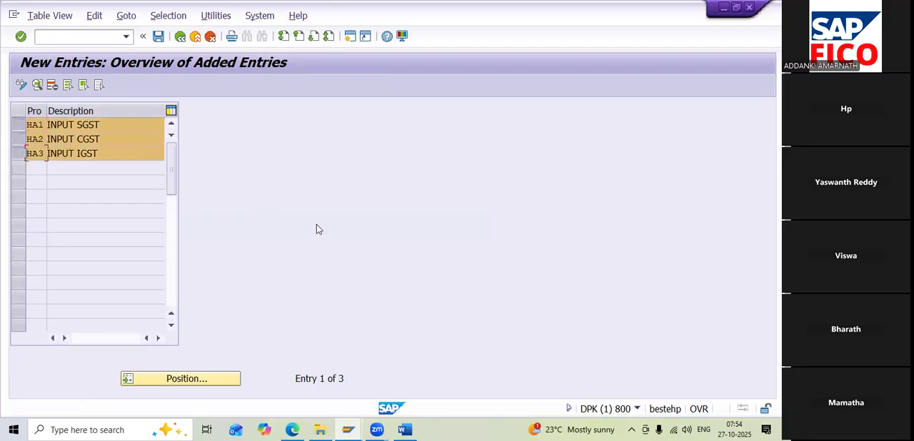
# Switch to the Word notes and mark the transaction code OBYZ in the Check Calculation/Define Calculation procedure line
pyautogui.click(404, 429)
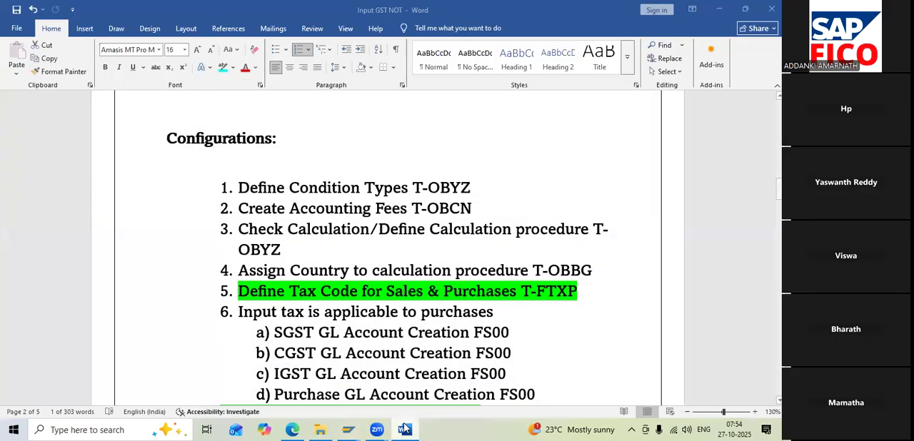
pyautogui.click(404, 429)
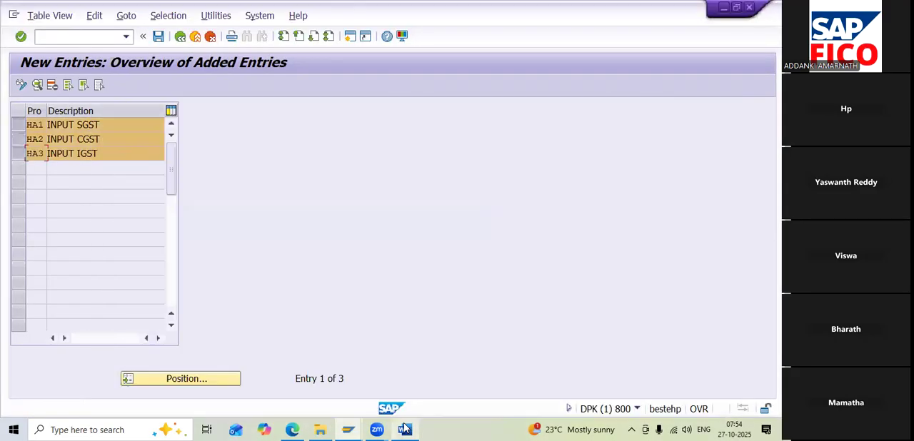
pyautogui.click(404, 428)
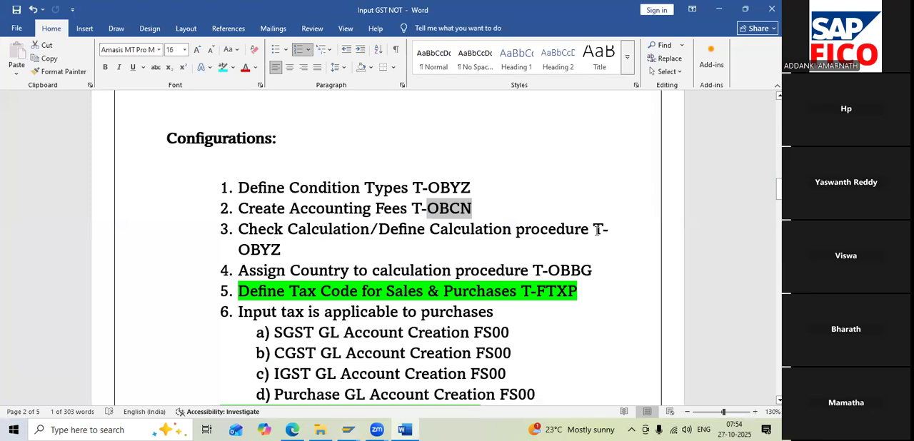
pyautogui.moveTo(238, 249); pyautogui.dragTo(287, 249)
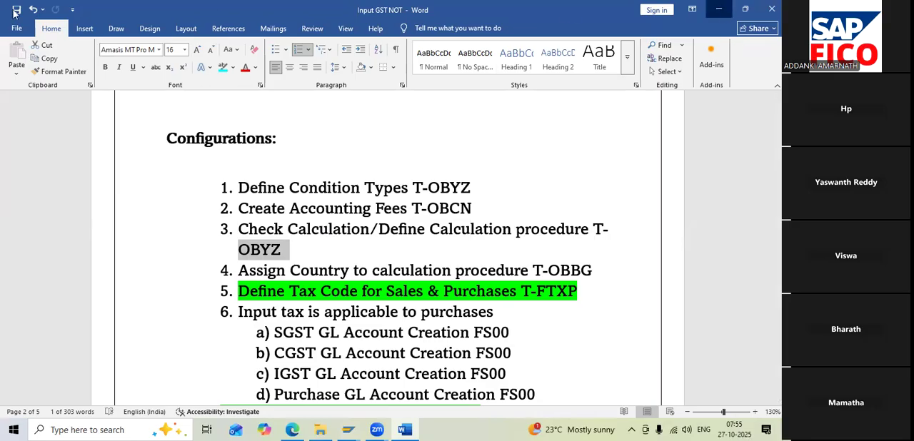
# Switch back to SAP, start transaction OBYZ and open the Procedures condition element
pyautogui.hotkey('alt', 'Tab')
pyautogui.click(55, 38)
pyautogui.write('/NOBYZ')
pyautogui.press('Return')
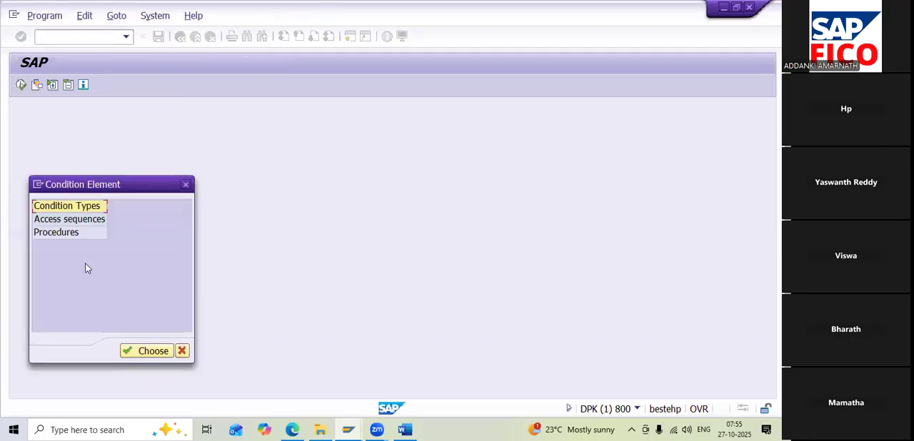
pyautogui.click(77, 235)
pyautogui.doubleClick(75, 232)
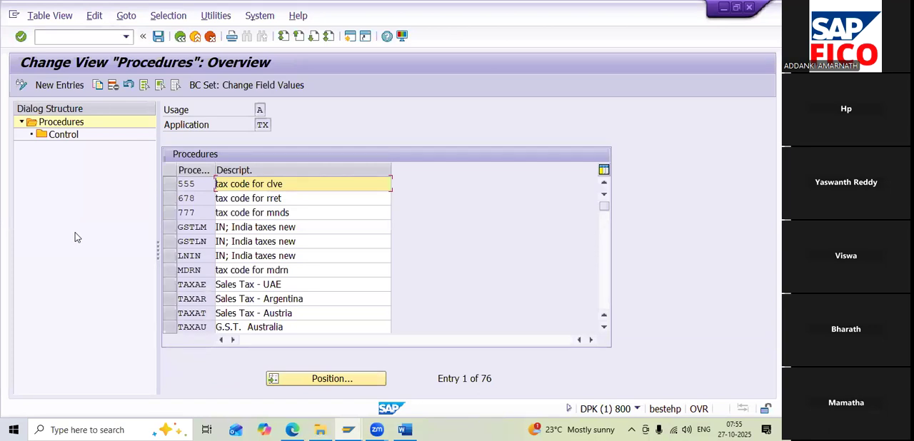
# Add procedure HAINTX with the description CALUCATION PROCEDURE FOR HARI and save it under the proposed customizing request
pyautogui.click(58, 86)
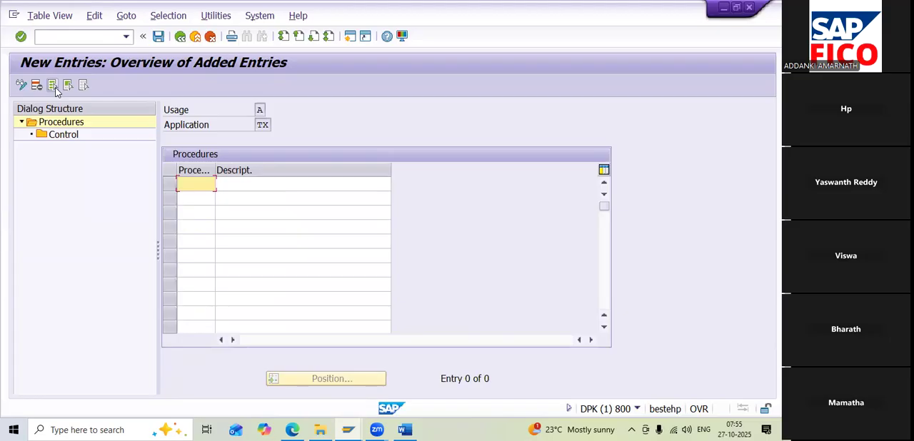
pyautogui.write('HAINTX')
pyautogui.click(242, 187)
pyautogui.write('CALUCATION P')
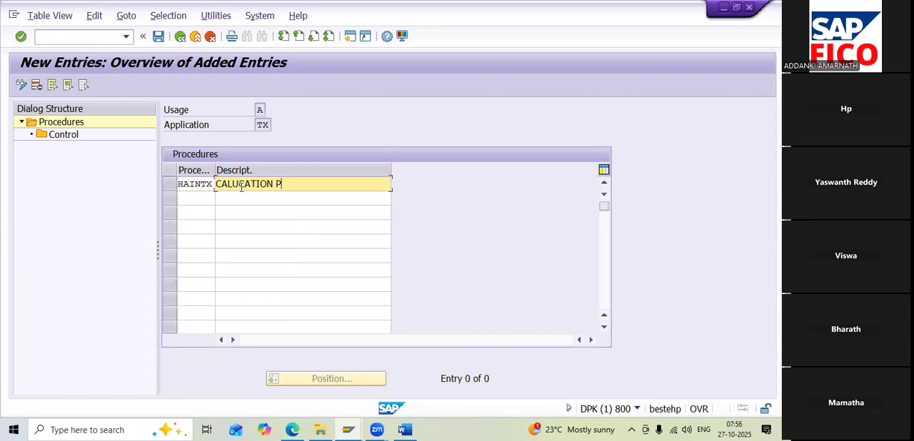
pyautogui.write('ROCEDURE FOR')
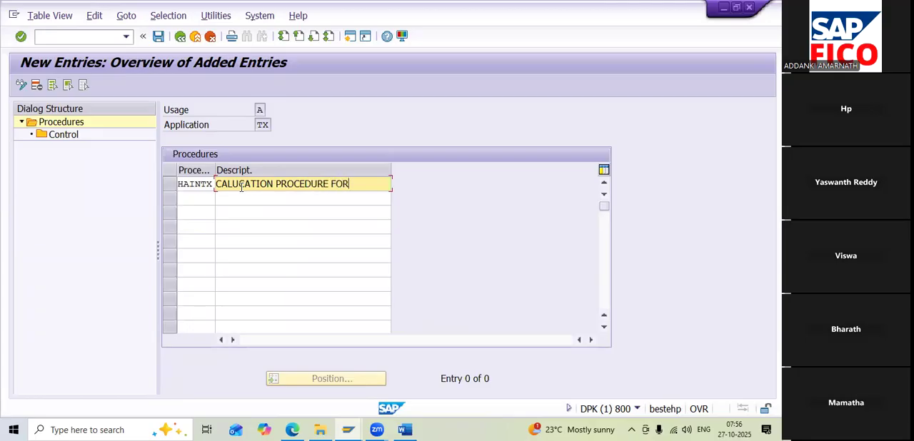
pyautogui.write(' HARI')
pyautogui.click(158, 38)
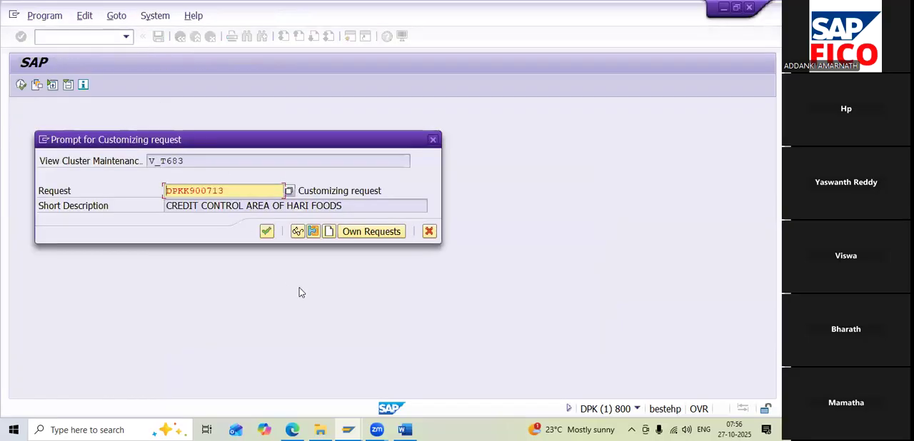
pyautogui.click(266, 232)
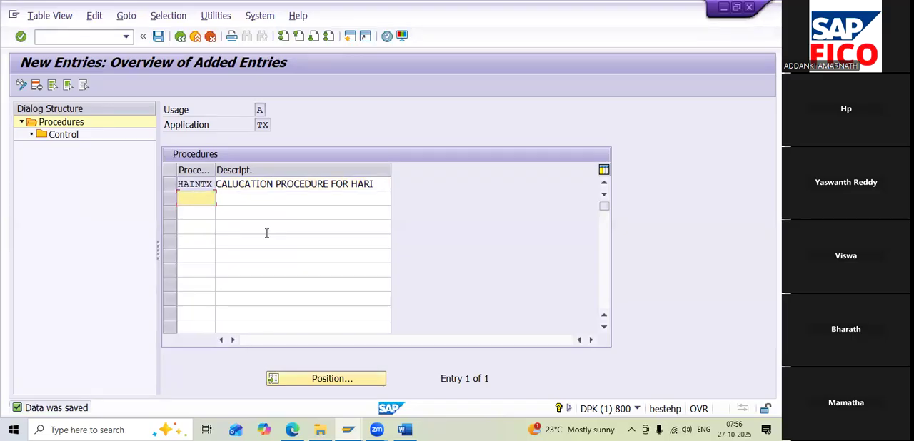
# Start new Control entries for procedure HAINTX and enter the step numbers 10, 20, 30 and 40
pyautogui.click(168, 182)
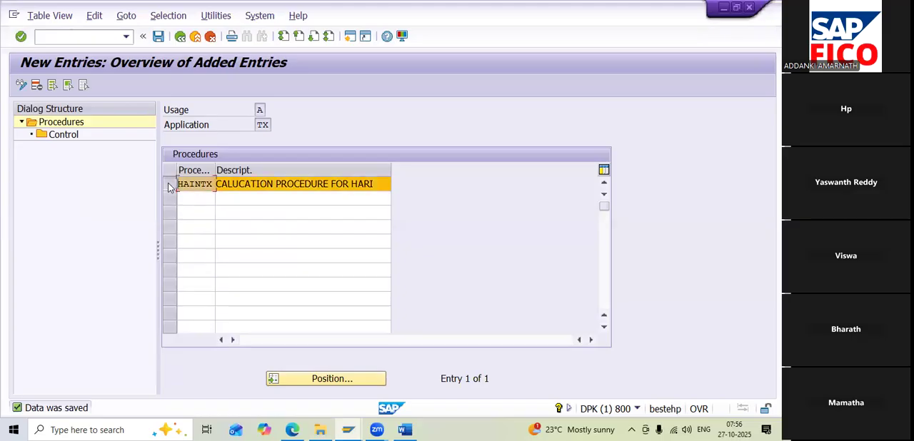
pyautogui.doubleClick(68, 136)
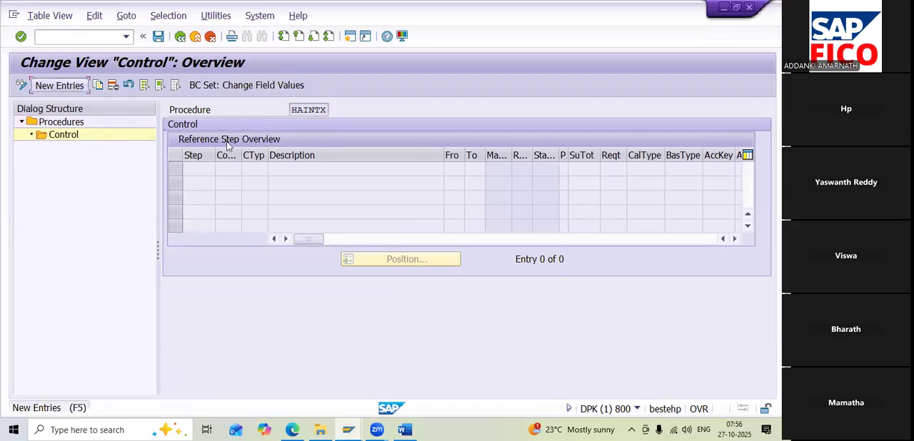
pyautogui.click(50, 85)
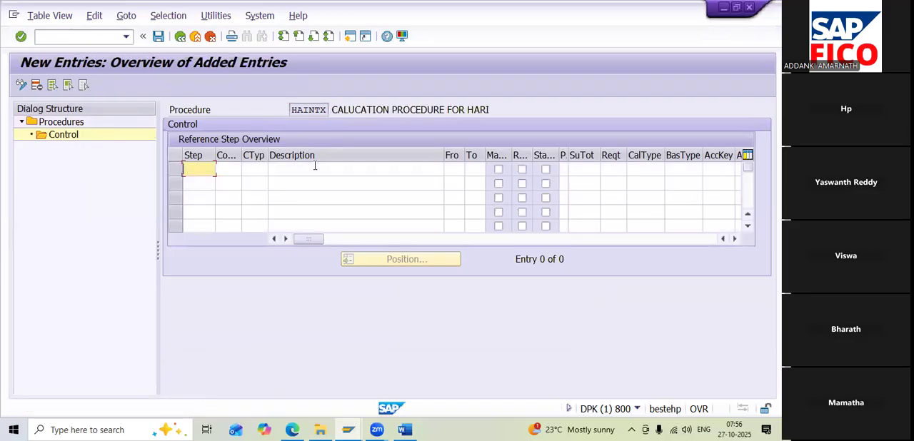
pyautogui.write('10')
pyautogui.click(205, 180)
pyautogui.write('20')
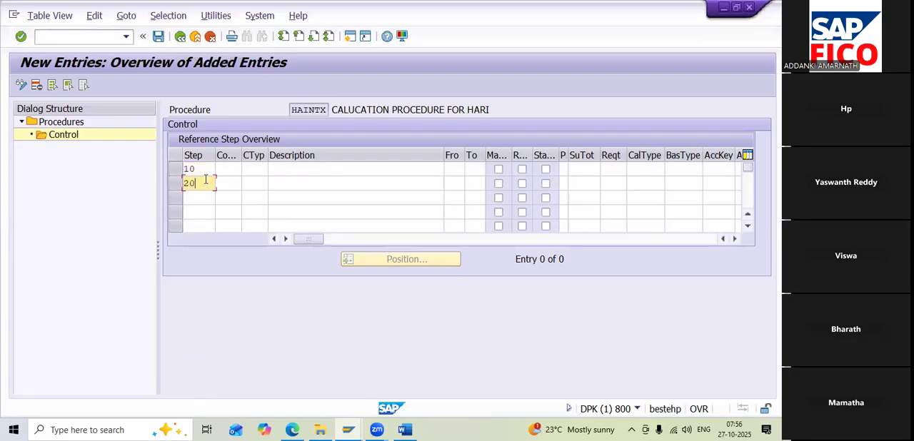
pyautogui.click(207, 195)
pyautogui.write('30')
pyautogui.press('Down')
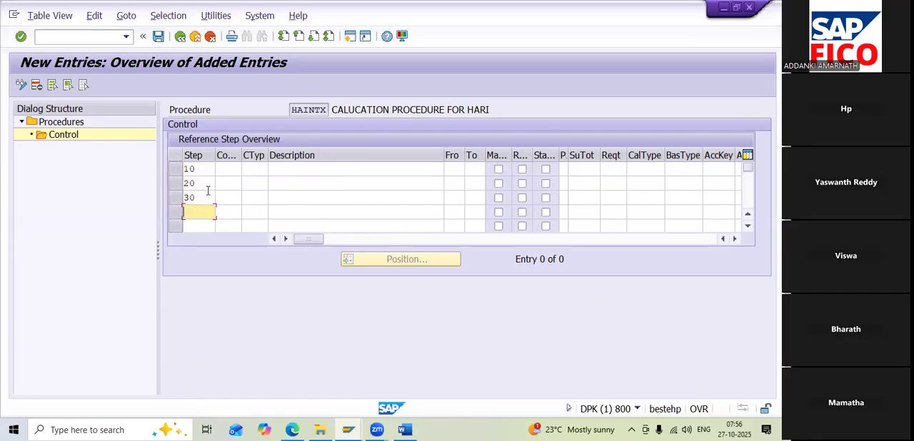
pyautogui.write('40')
pyautogui.click(226, 170)
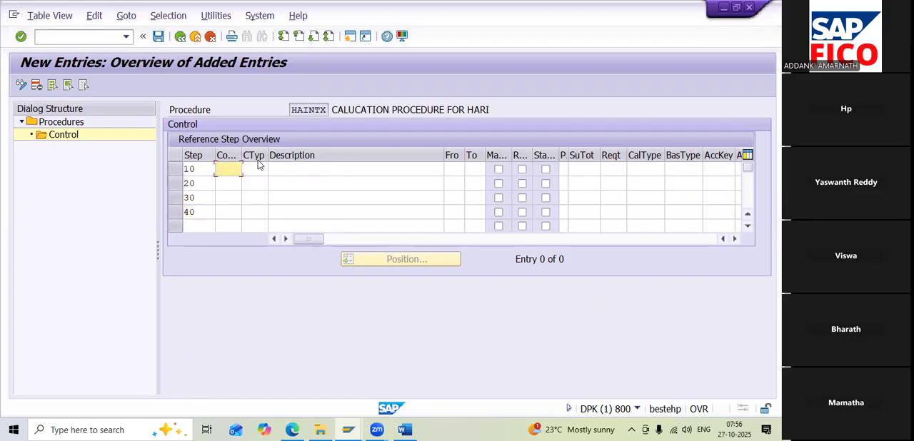
# Assign condition type BASB (Base Amount) to step 10 of the procedure's control data
pyautogui.click(257, 169)
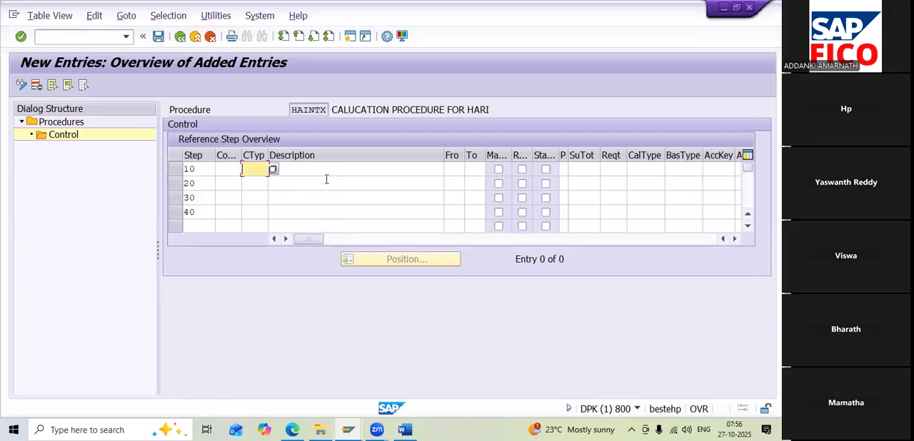
pyautogui.write('B')
pyautogui.write('P')
pyautogui.click(272, 168)
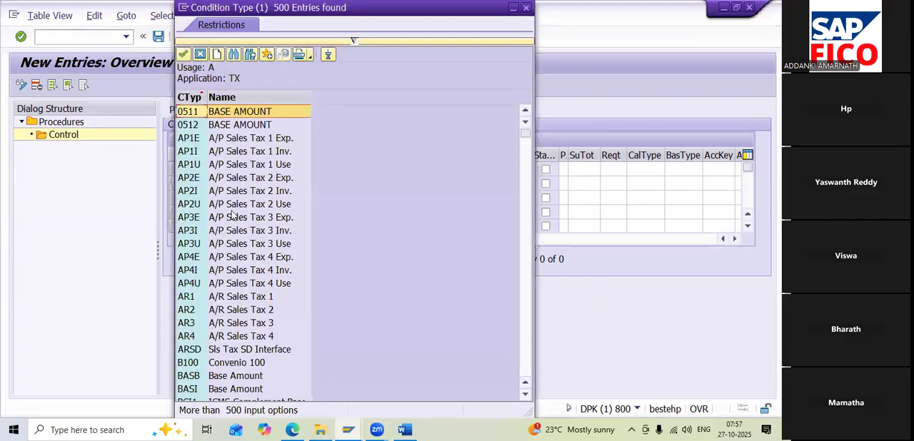
pyautogui.scroll(-1, 233, 270)
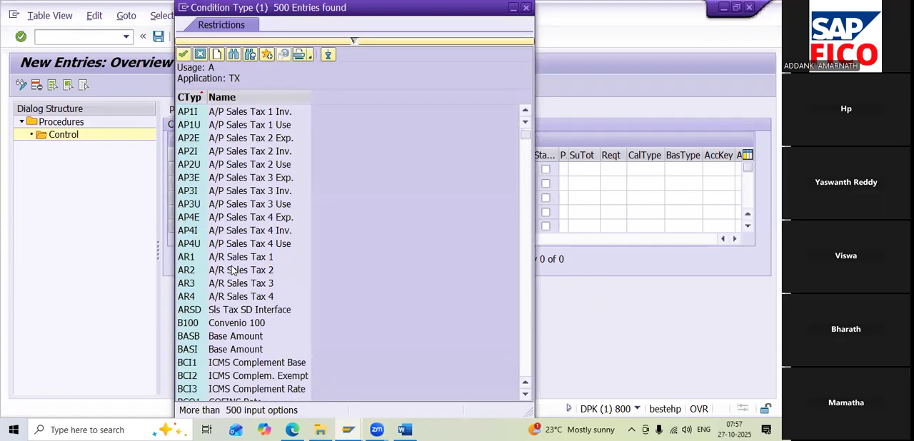
pyautogui.doubleClick(235, 337)
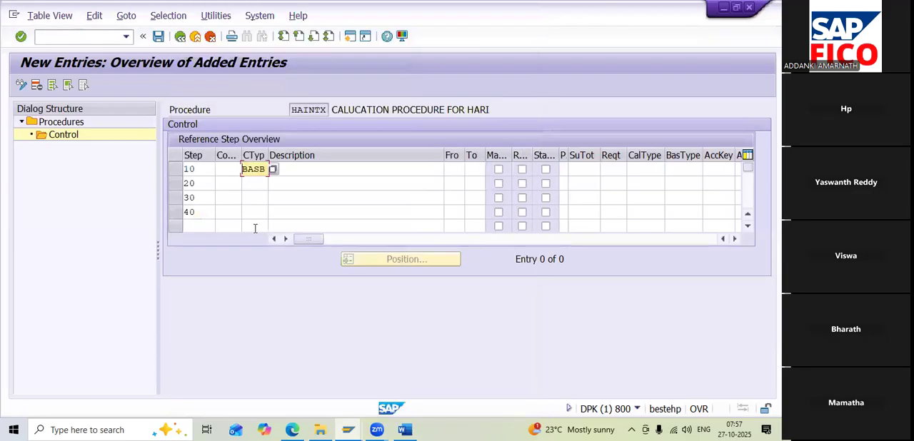
pyautogui.click(255, 180)
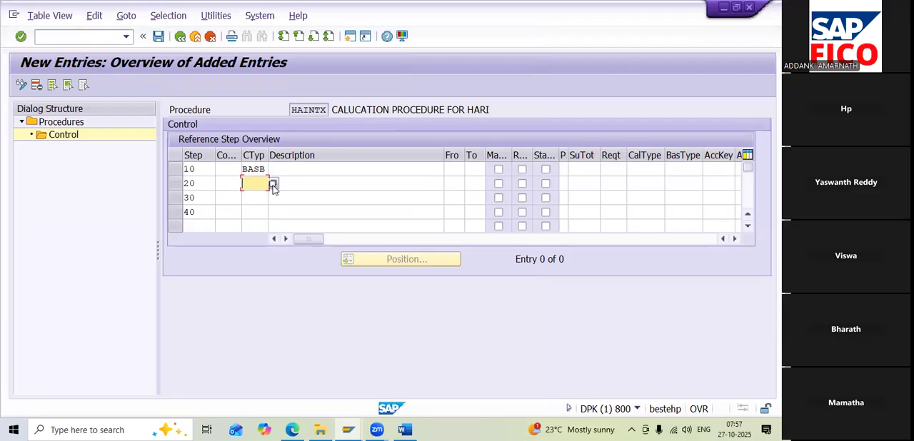
pyautogui.click(273, 183)
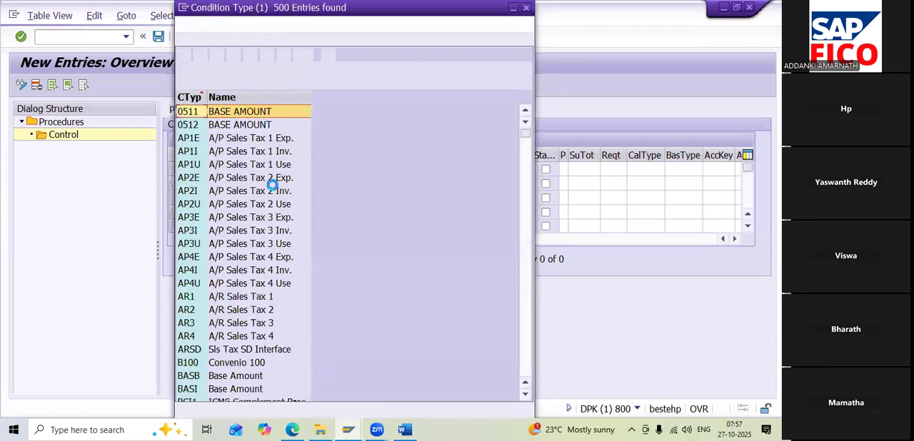
pyautogui.scroll(-4, 274, 191)
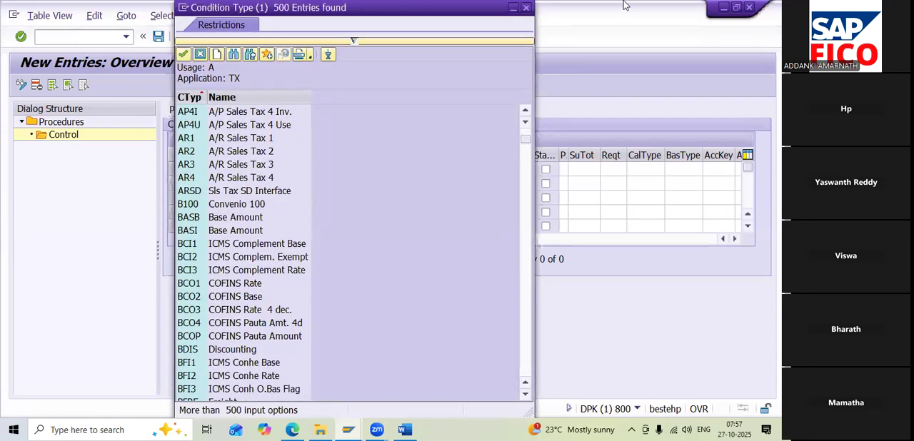
pyautogui.click(525, 7)
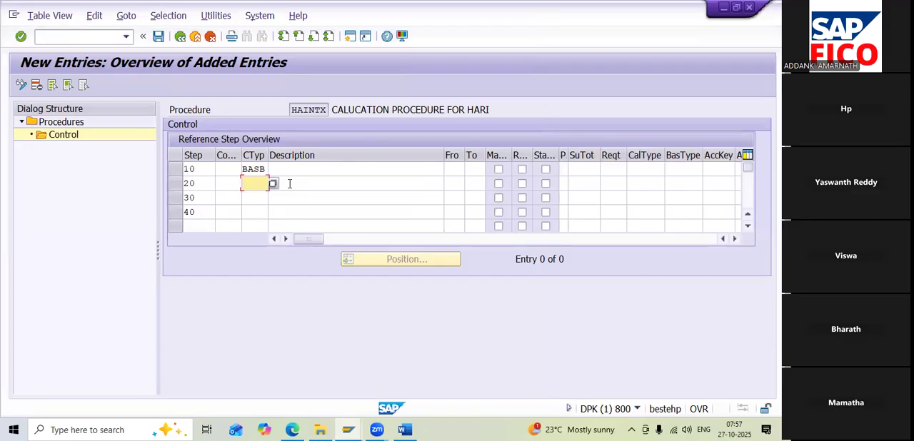
# Enter condition types HA11 for step 20, HA22 for step 30 and HA33 for step 40
pyautogui.write('HA11')
pyautogui.click(260, 202)
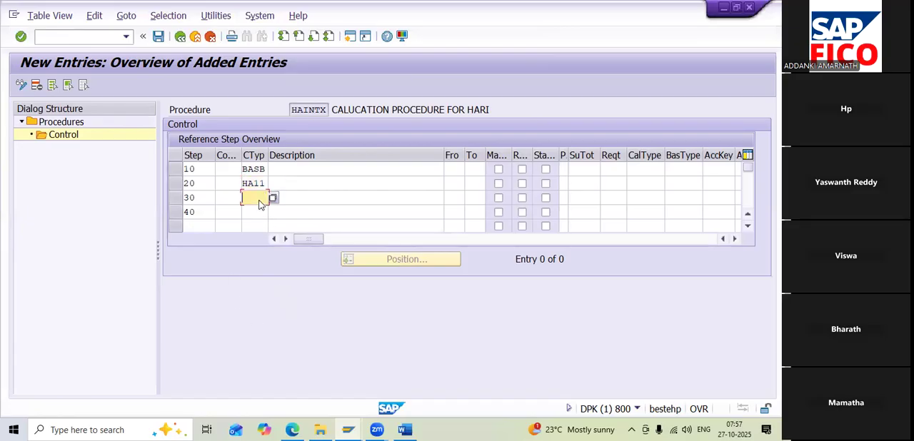
pyautogui.write('HA22')
pyautogui.press('Return')
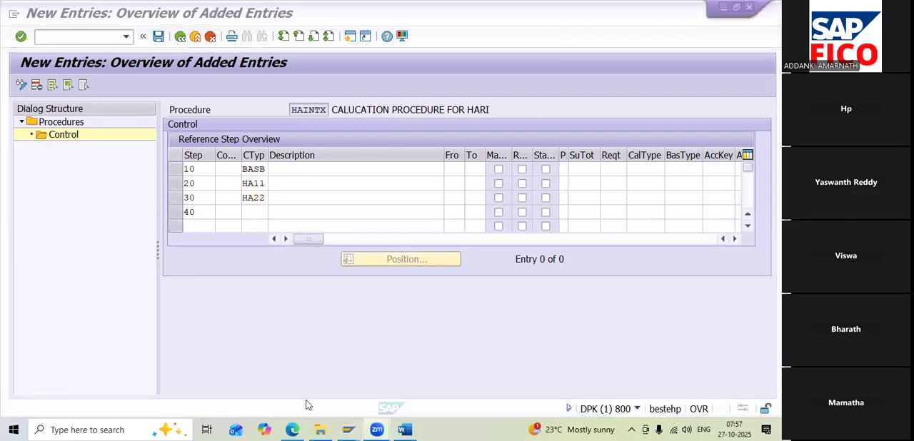
pyautogui.click(245, 212)
pyautogui.write('HA33')
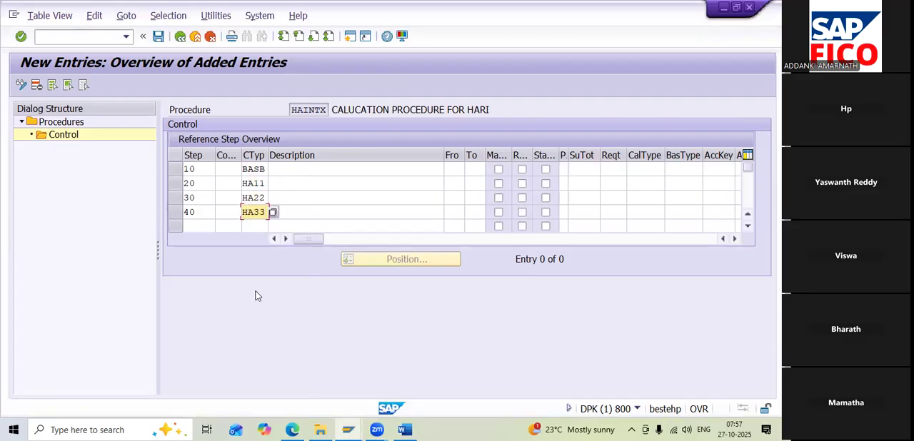
# Set the From and To reference steps to 10 for each of the steps 20, 30 and 40
pyautogui.click(457, 170)
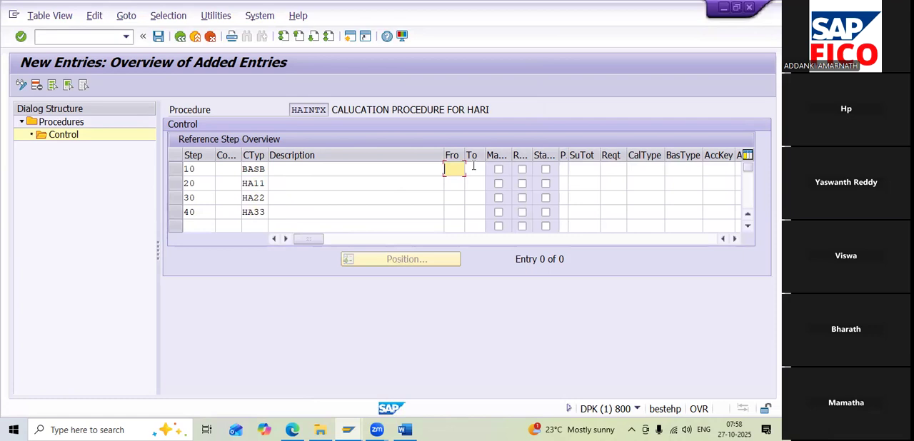
pyautogui.press('Down')
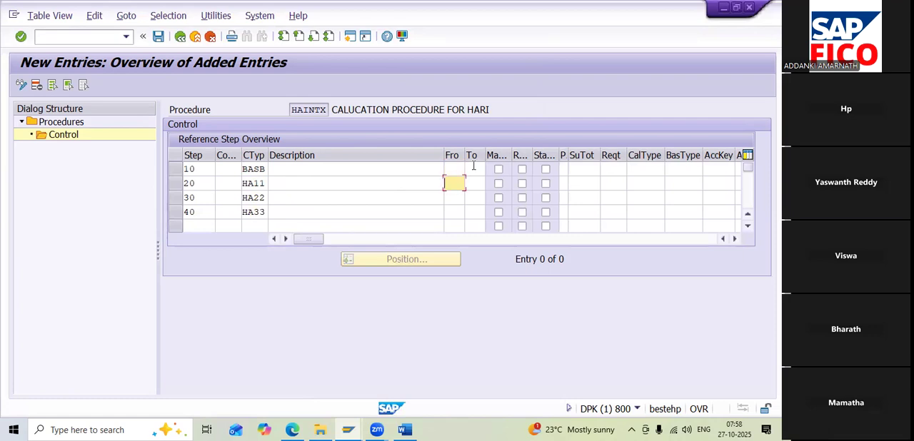
pyautogui.write('10')
pyautogui.click(473, 188)
pyautogui.write('10')
pyautogui.click(461, 199)
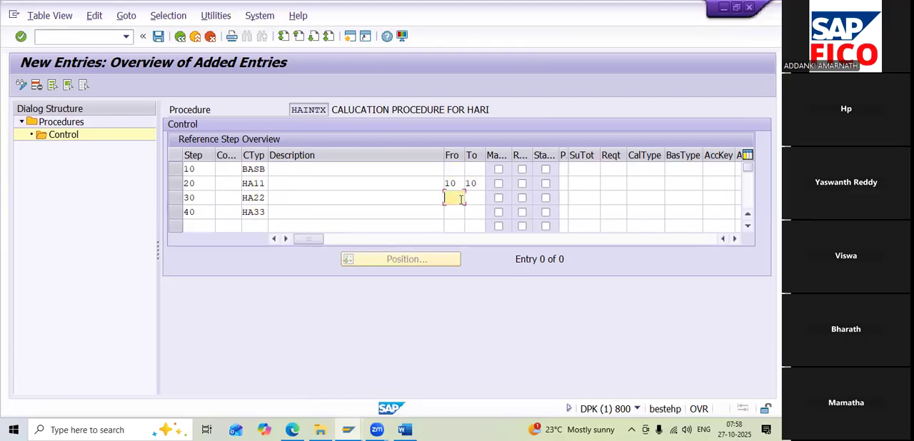
pyautogui.write('10')
pyautogui.click(472, 200)
pyautogui.write('10')
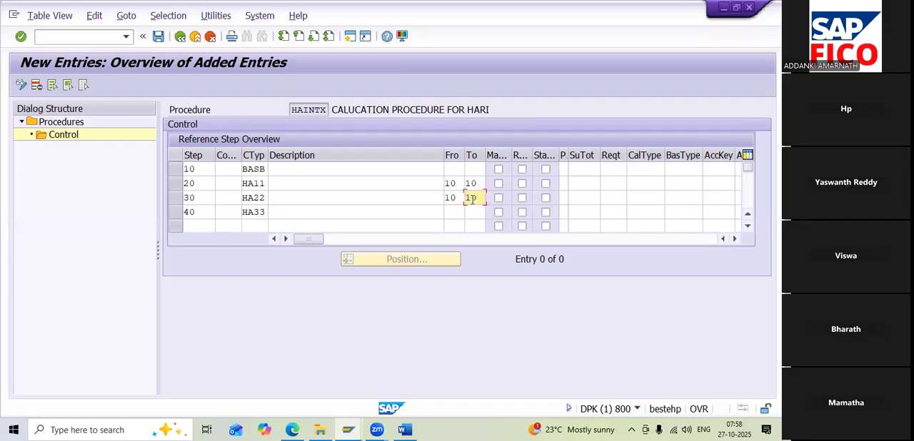
pyautogui.click(455, 210)
pyautogui.write('10')
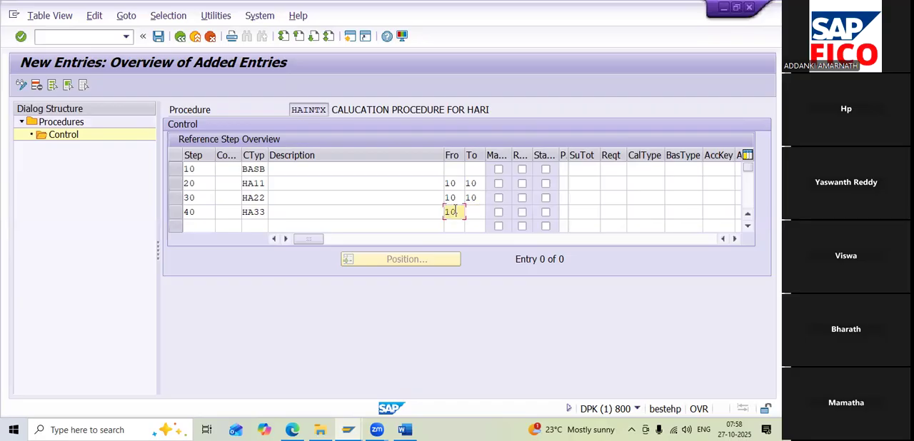
pyautogui.click(475, 212)
pyautogui.write('10')
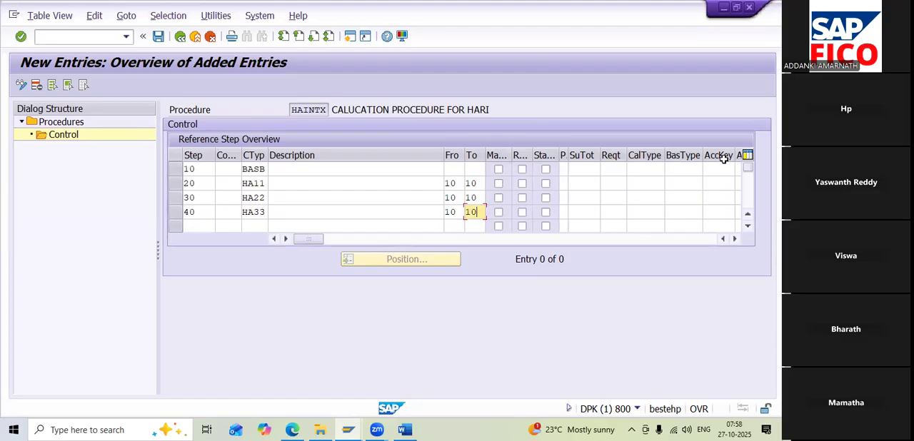
# Assign account keys HA1, HA2 and HA3 to steps 20, 30 and 40, and save the control entries
pyautogui.click(735, 239)
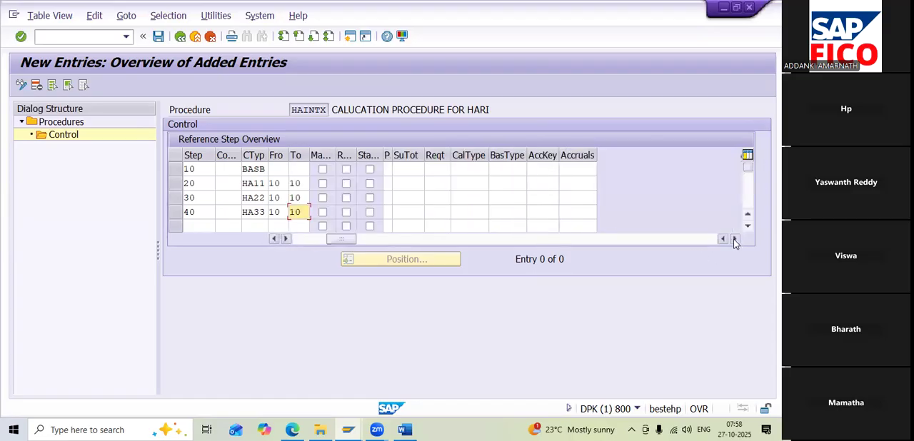
pyautogui.click(538, 184)
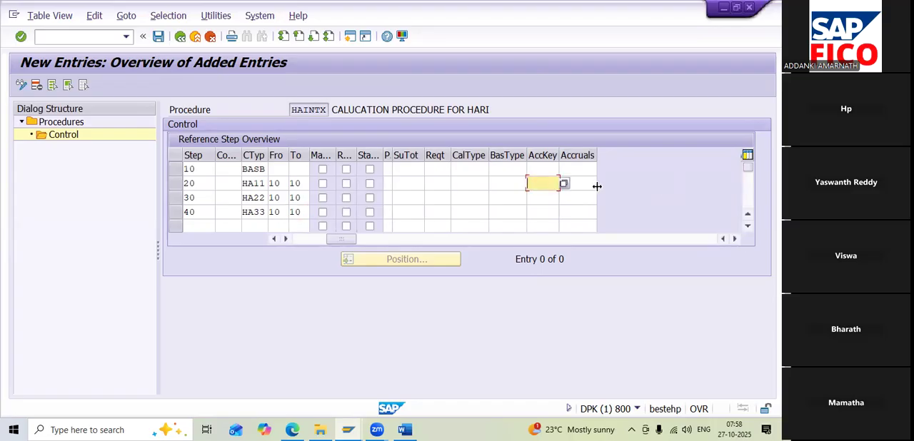
pyautogui.write('HA1')
pyautogui.click(548, 199)
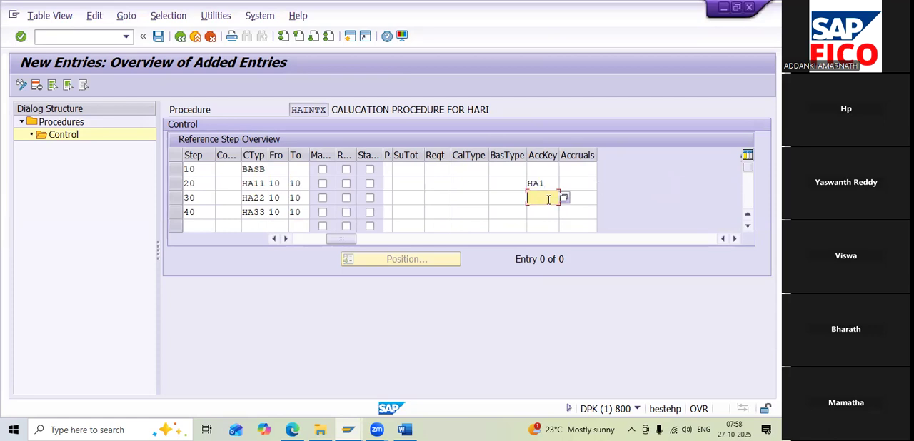
pyautogui.write('HA2')
pyautogui.click(531, 211)
pyautogui.write('HA3')
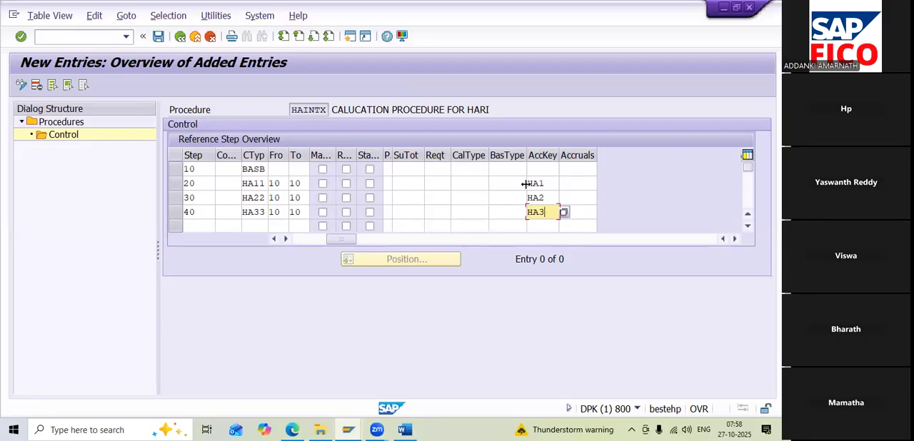
pyautogui.press('Return')
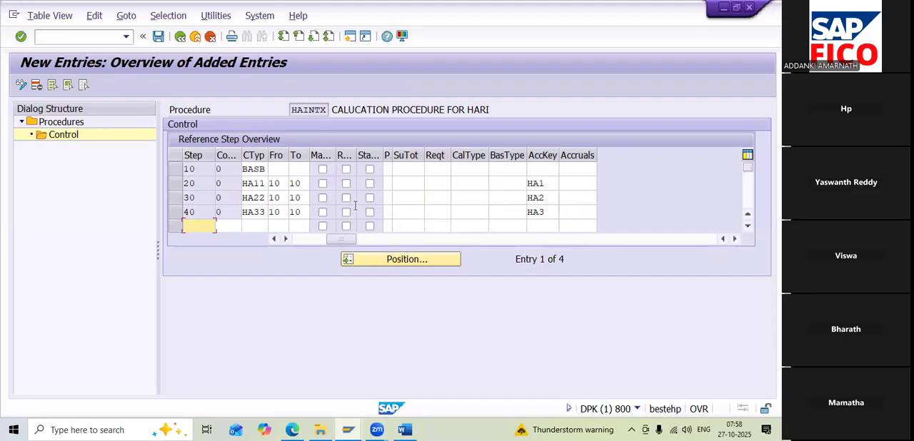
pyautogui.click(275, 240)
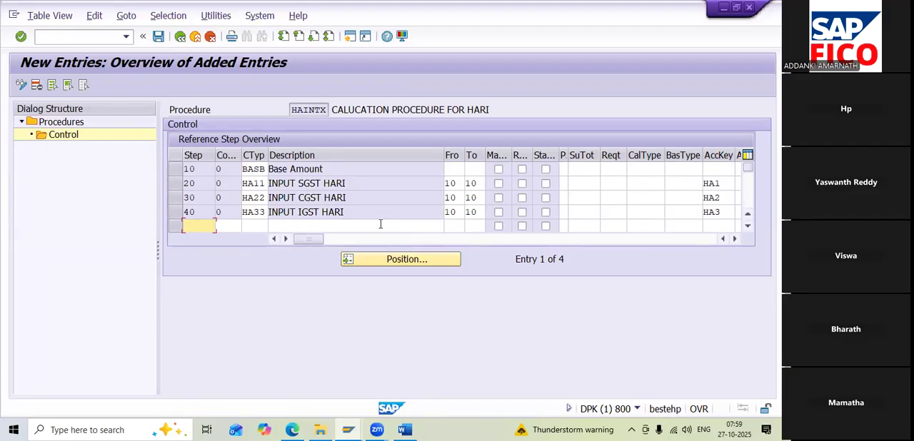
pyautogui.click(158, 36)
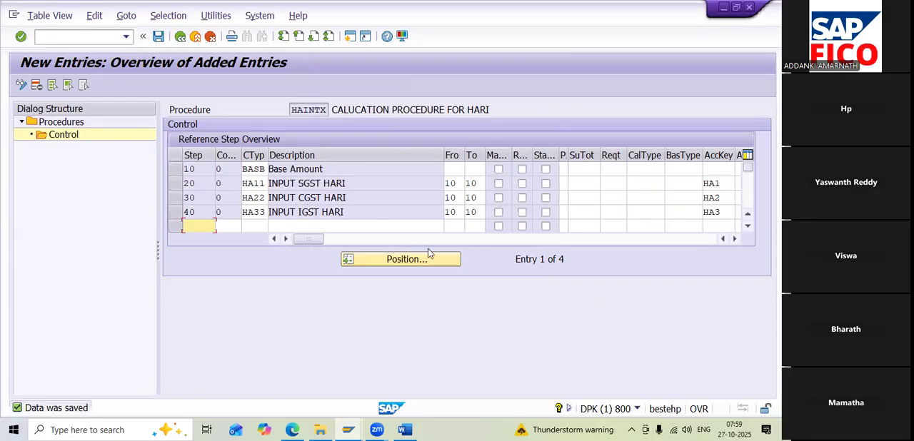
# Mark the transaction code OBBG in the Word notes' Assign Country to calculation procedure line, and return to SAP
pyautogui.hotkey('alt', 'Tab')
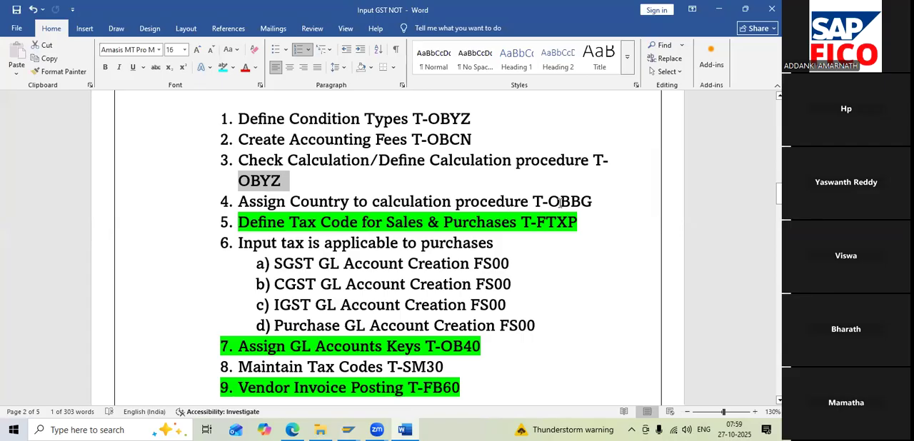
pyautogui.moveTo(549, 202); pyautogui.dragTo(595, 206)
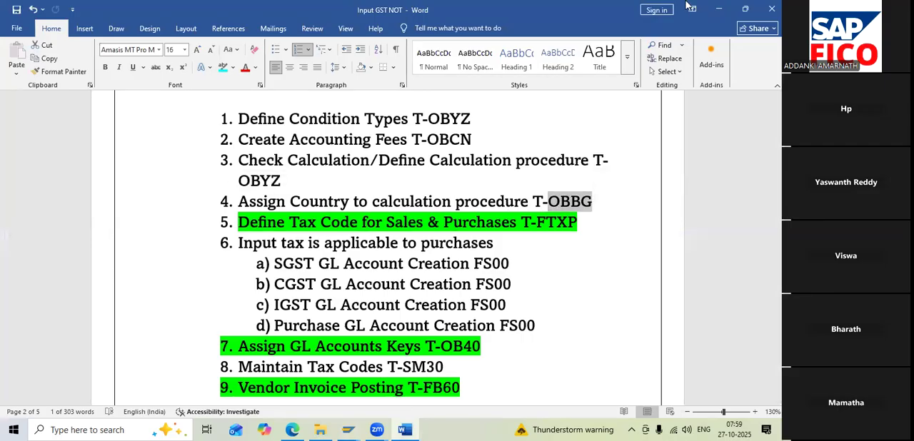
pyautogui.click(717, 13)
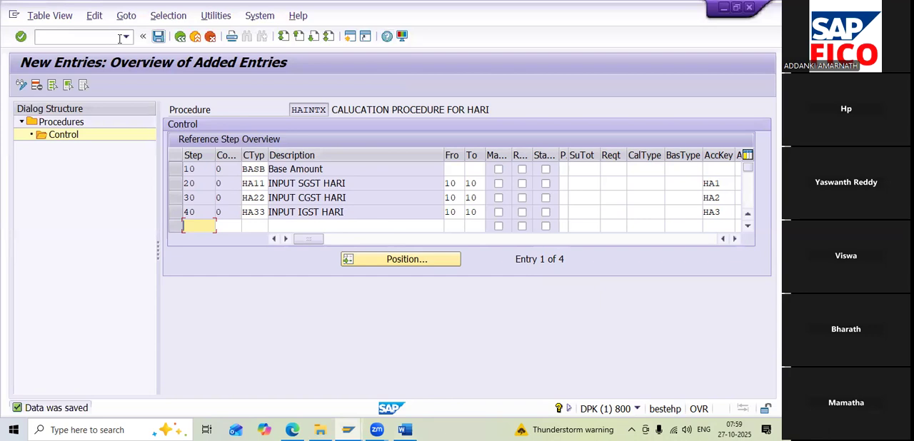
# Start transaction OBBG and position the country list at country IN
pyautogui.write('/N')
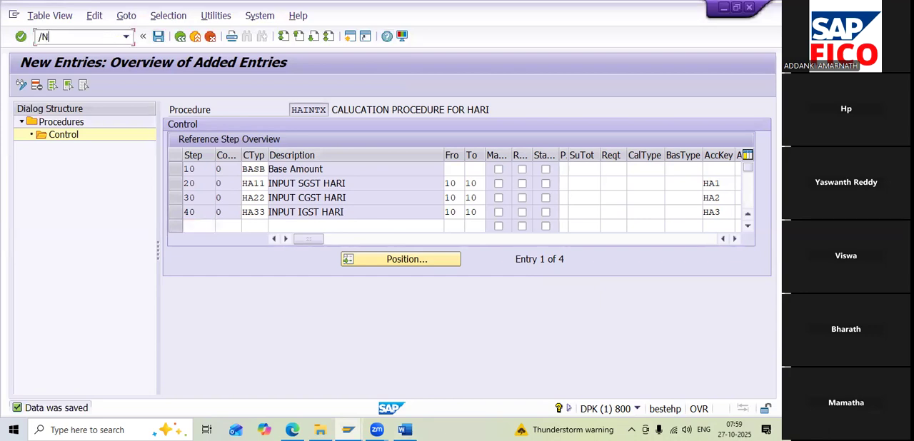
pyautogui.write('OBBG')
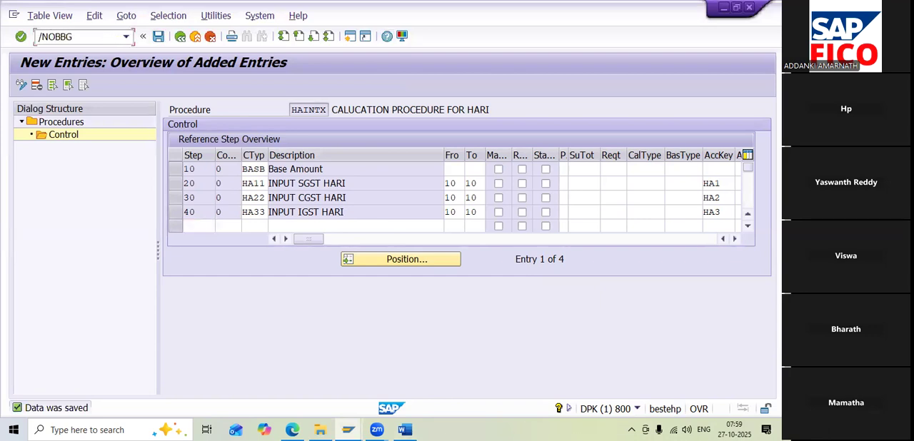
pyautogui.press('Return')
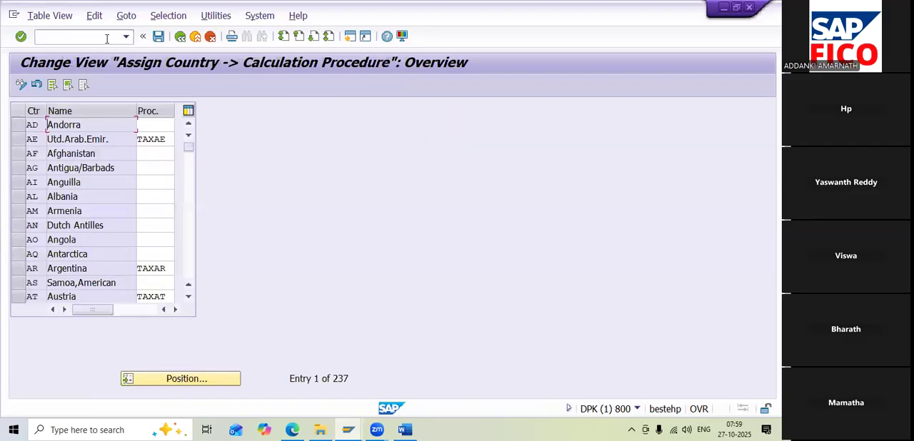
pyautogui.click(184, 383)
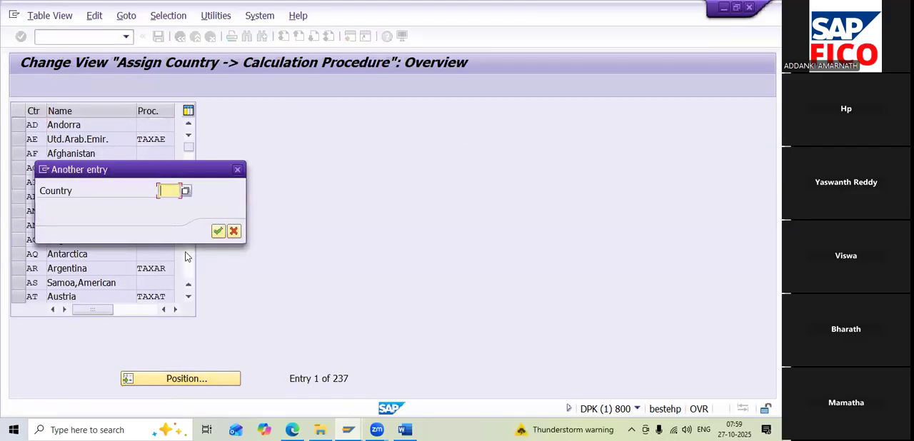
pyautogui.write('IN')
pyautogui.click(218, 231)
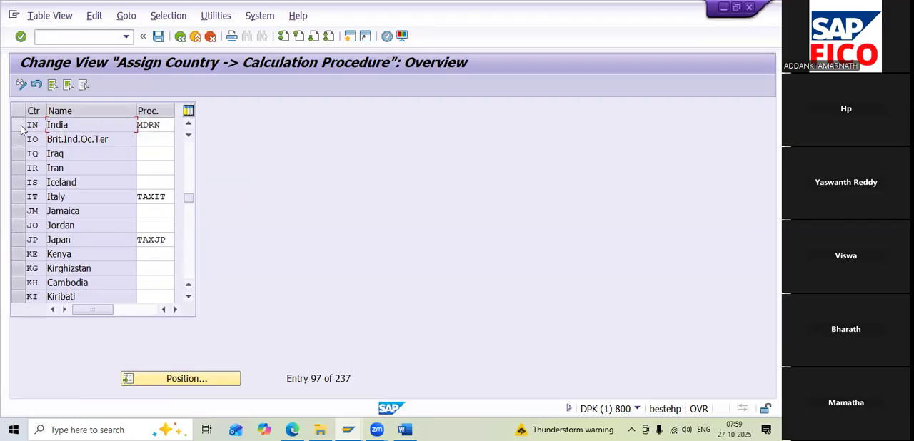
# Assign calculation procedure HAINTX to country IN (India) and save the entry
pyautogui.click(171, 125)
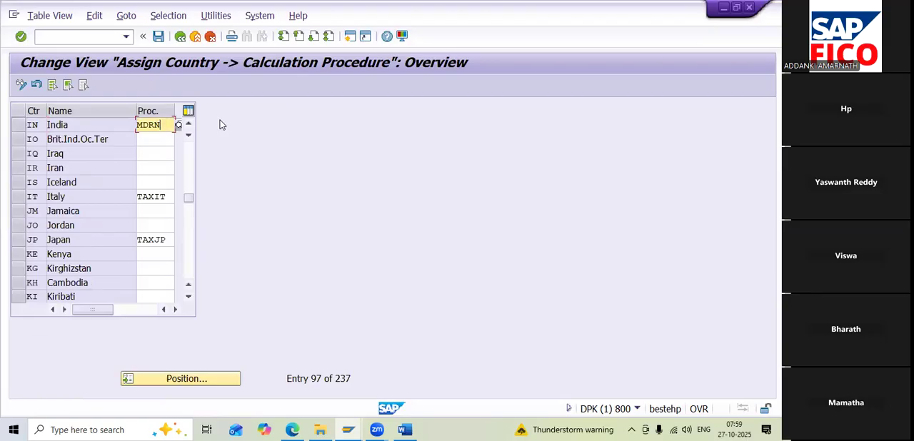
pyautogui.press('BackSpace')
pyautogui.press('BackSpace')
pyautogui.press('BackSpace')
pyautogui.press('BackSpace')
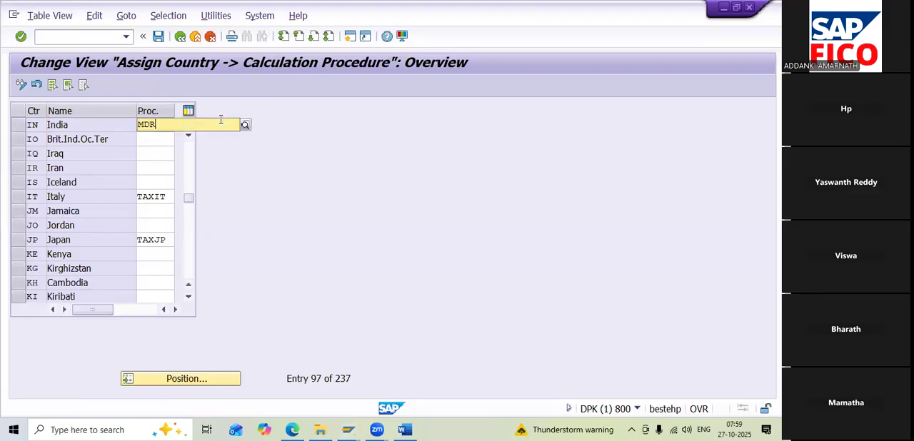
pyautogui.write('HA')
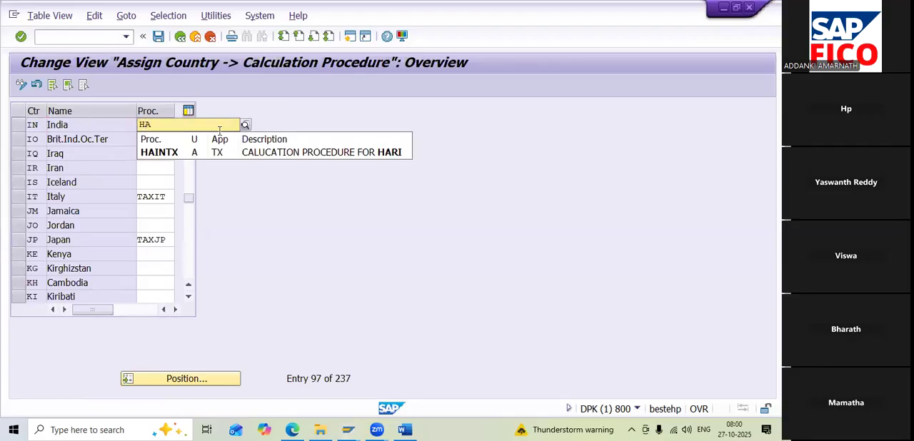
pyautogui.click(203, 156)
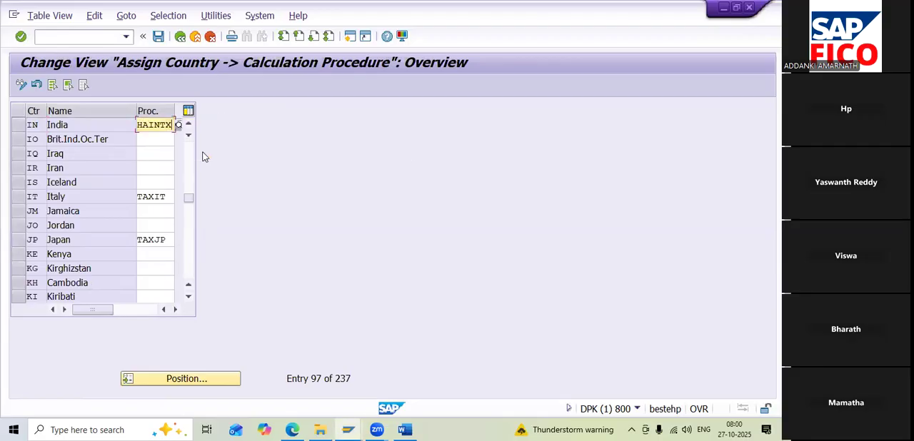
pyautogui.click(20, 131)
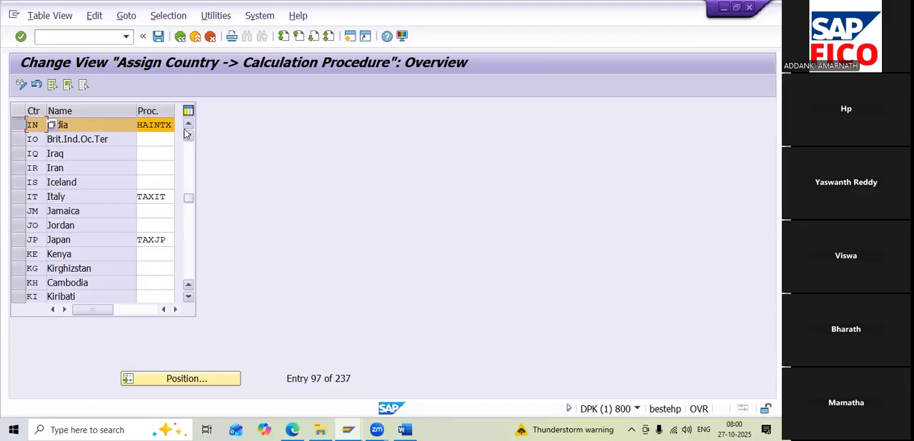
pyautogui.click(160, 40)
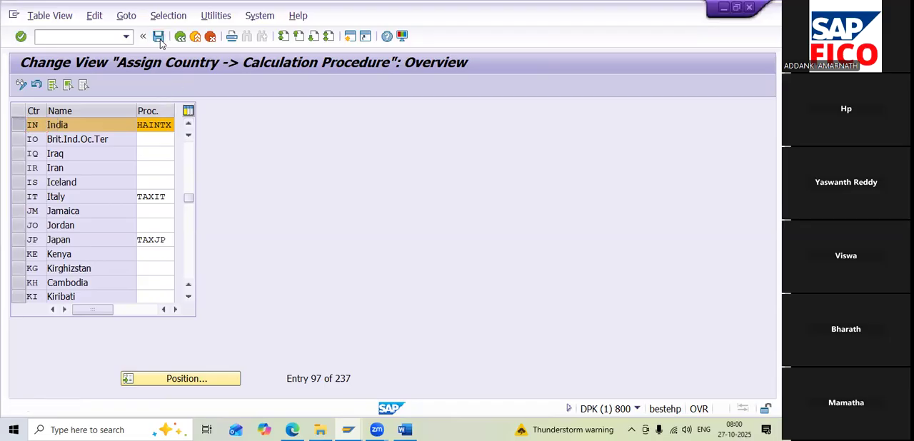
pyautogui.click(266, 232)
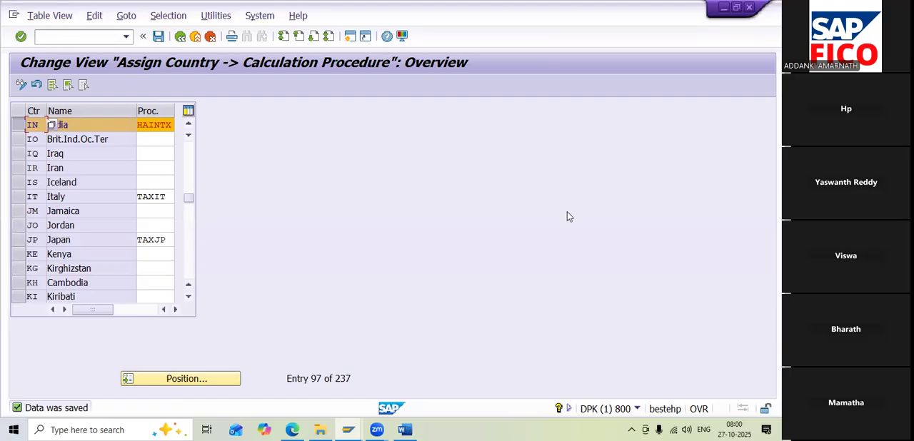
# Switch to the Word notes and format the Assign Country to calculation procedure T-OBBG line in red with turquoise highlighting
pyautogui.hotkey('alt', 'Tab')
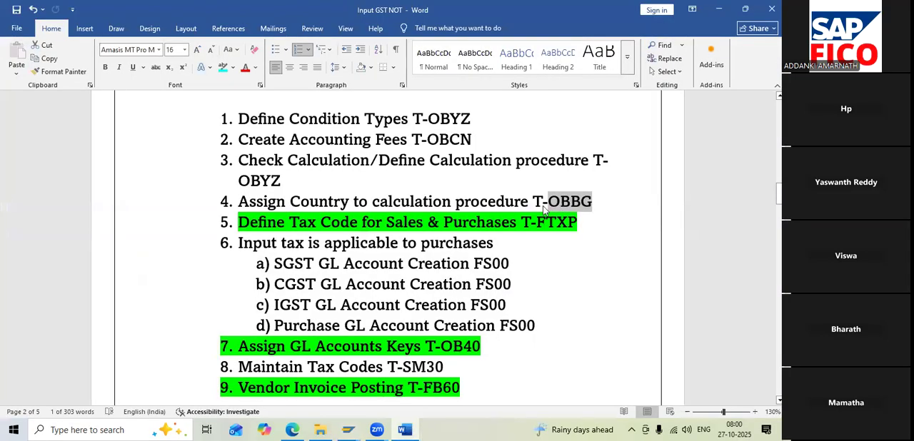
pyautogui.moveTo(238, 201); pyautogui.dragTo(601, 201)
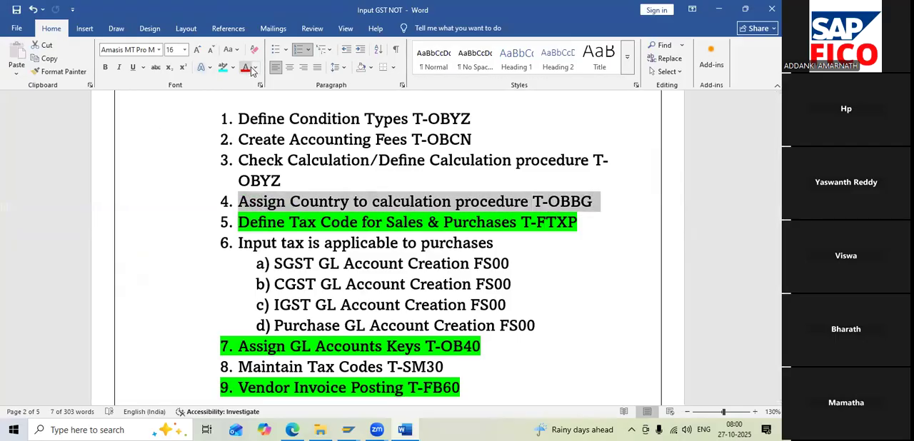
pyautogui.click(245, 67)
pyautogui.click(223, 68)
pyautogui.click(311, 203)
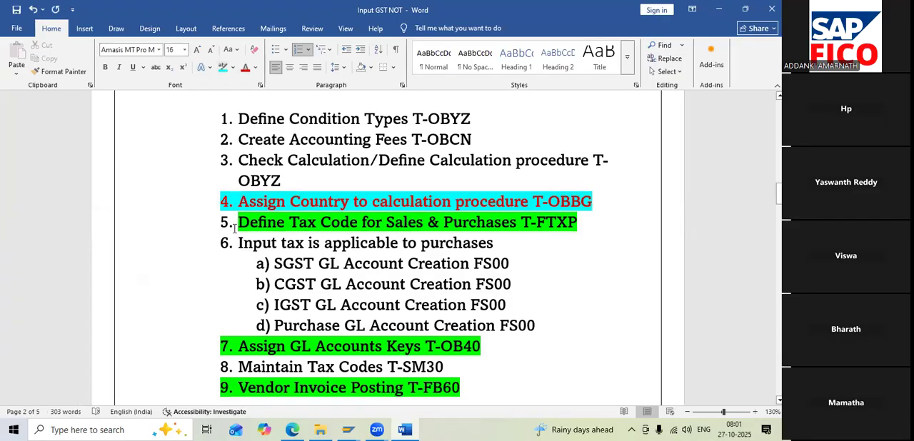
# Underline the transaction code T-FTXP in the Define Tax Code for Sales & Purchases line
pyautogui.scroll(-1, 235, 228)
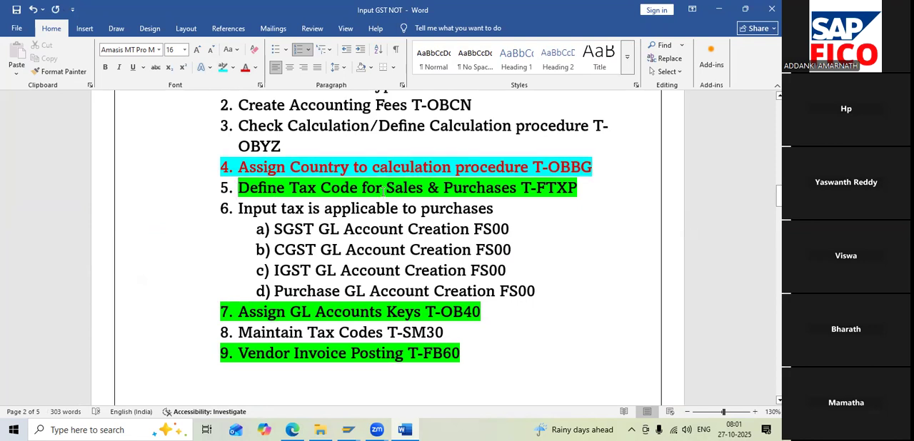
pyautogui.moveTo(386, 190); pyautogui.dragTo(463, 193)
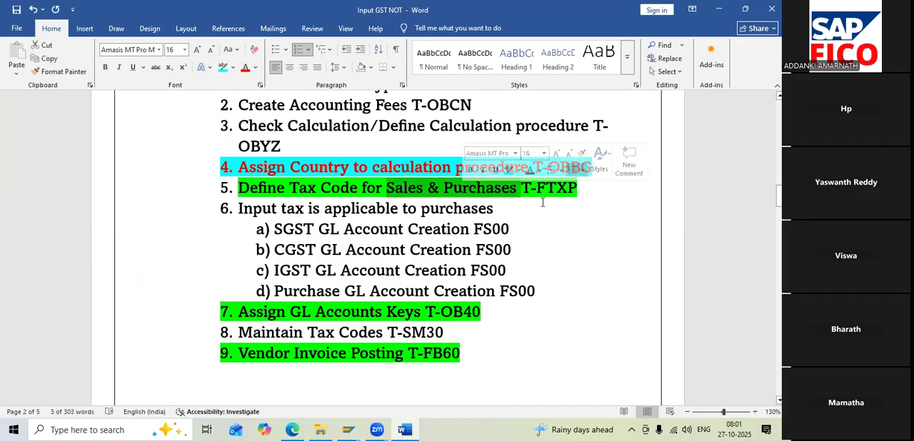
pyautogui.moveTo(521, 189); pyautogui.dragTo(577, 197)
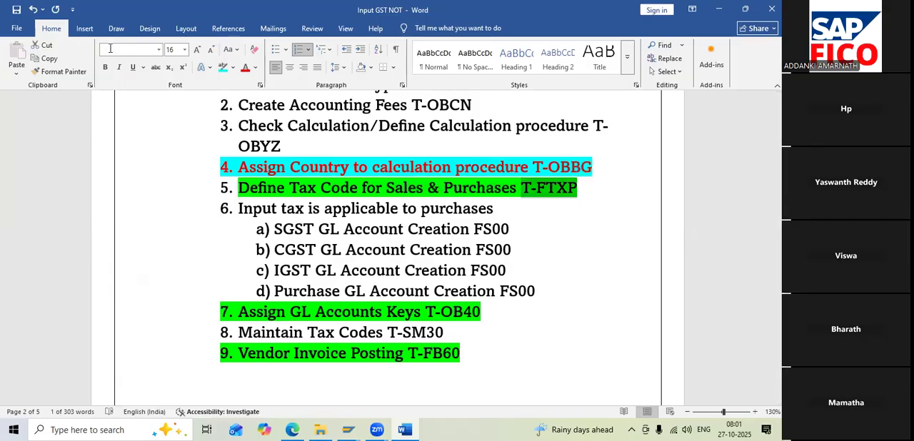
pyautogui.click(133, 68)
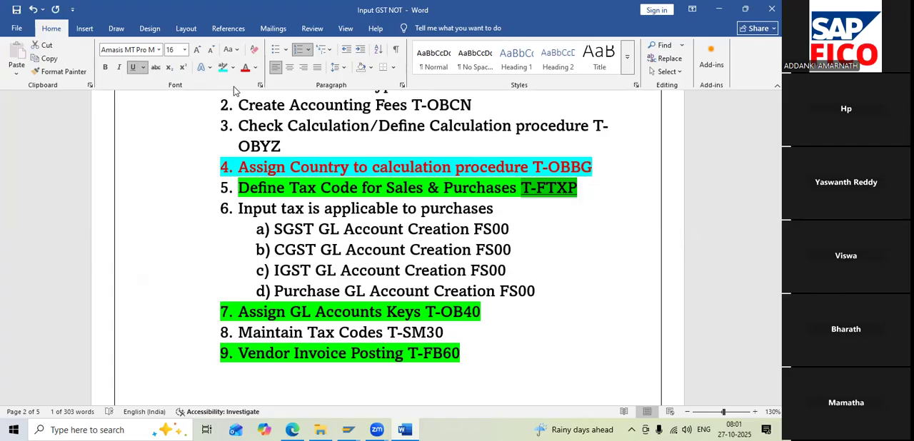
# Try a turquoise highlight on the T-FTXP code, and undo that highlight
pyautogui.click(222, 67)
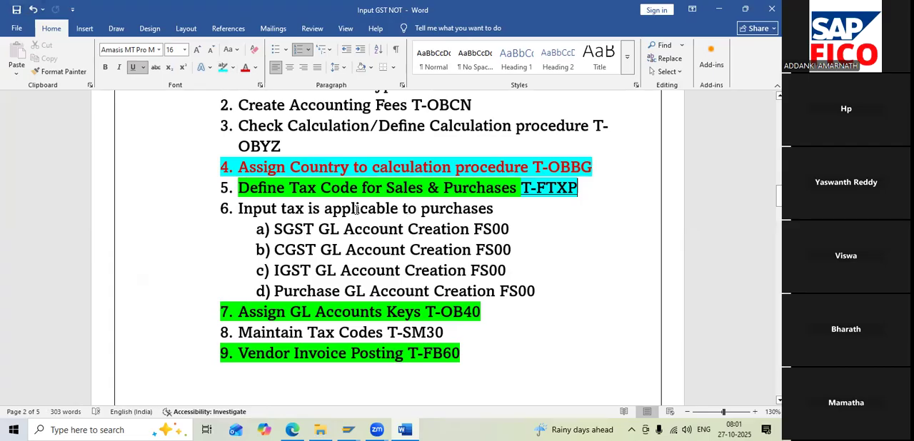
pyautogui.moveTo(522, 187); pyautogui.dragTo(577, 189)
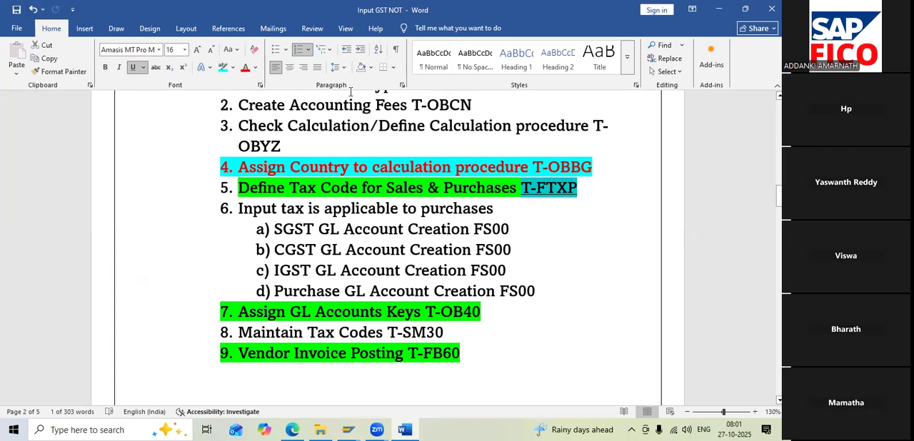
pyautogui.hotkey('ctrl', 'z')
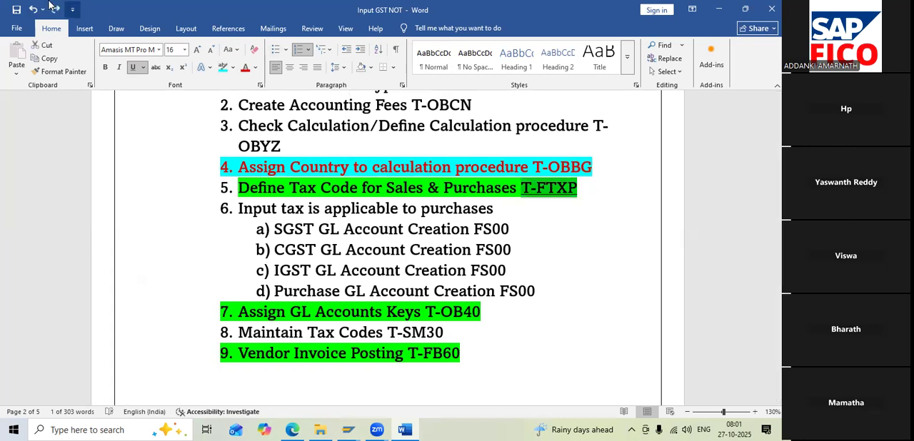
# Color the T-FTXP code red and save the Word notes
pyautogui.click(16, 10)
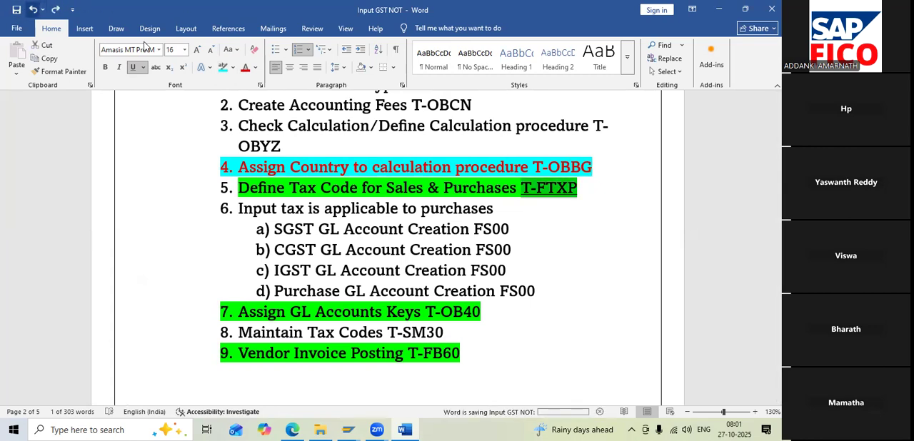
pyautogui.click(247, 71)
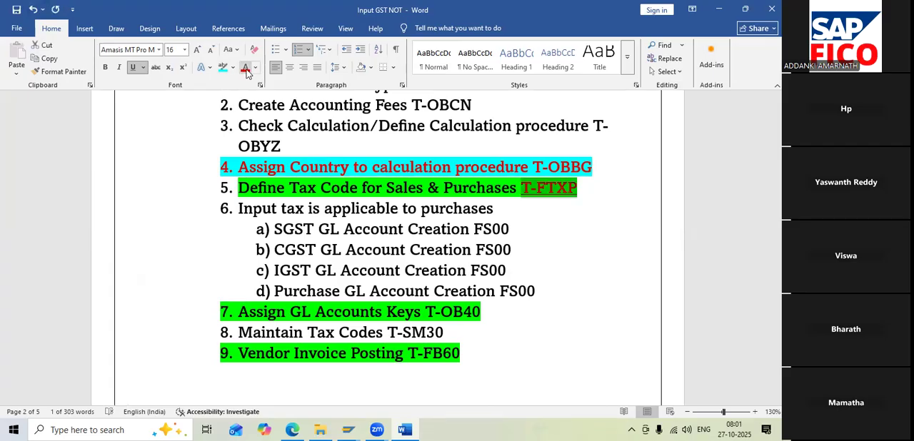
pyautogui.click(17, 9)
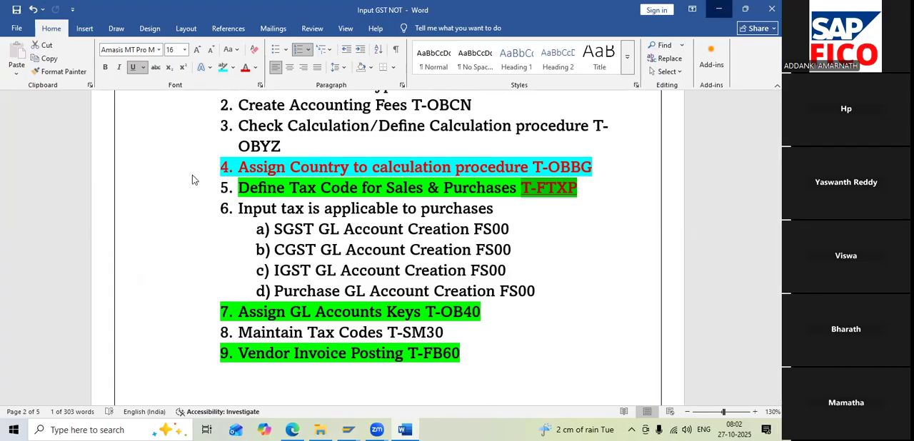
# Switch back to SAP, leave the country assignment view and start transaction FTXP
pyautogui.hotkey('alt', 'Tab')
pyautogui.click(97, 38)
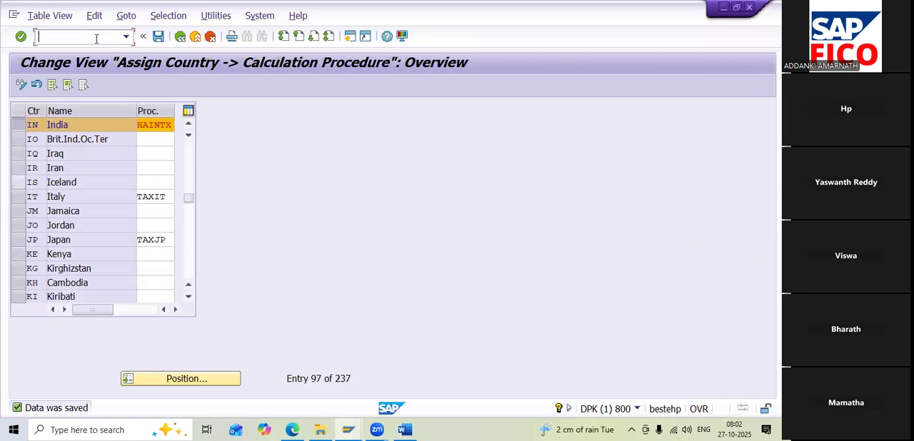
pyautogui.write('/N')
pyautogui.press('Return')
pyautogui.write('F')
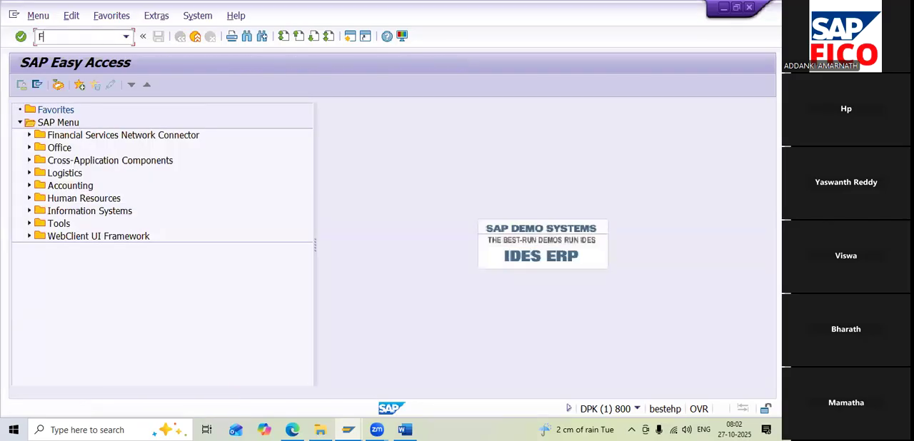
pyautogui.write('TXP')
pyautogui.click(210, 426)
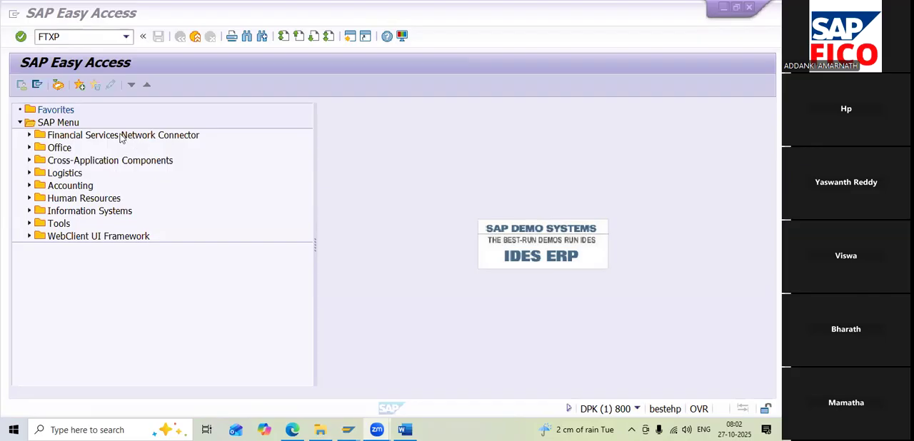
pyautogui.click(71, 37)
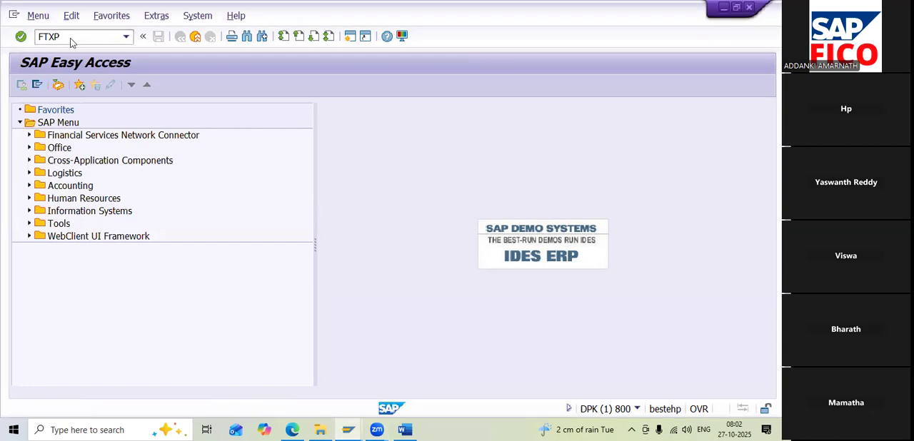
pyautogui.press('Return')
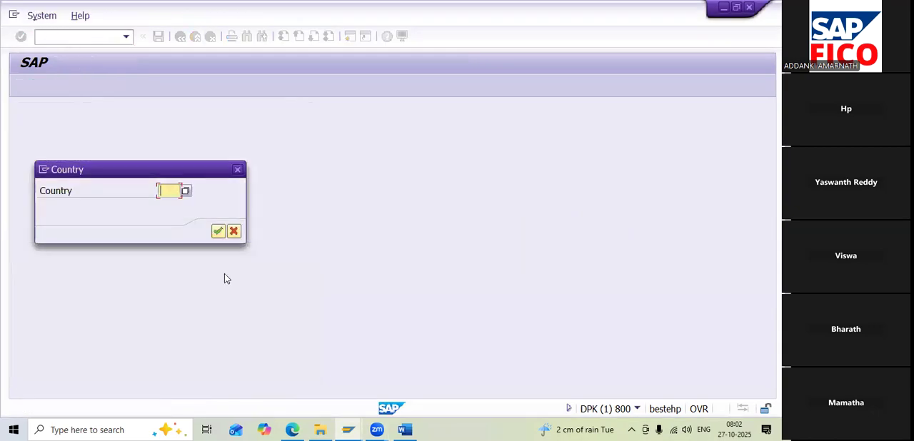
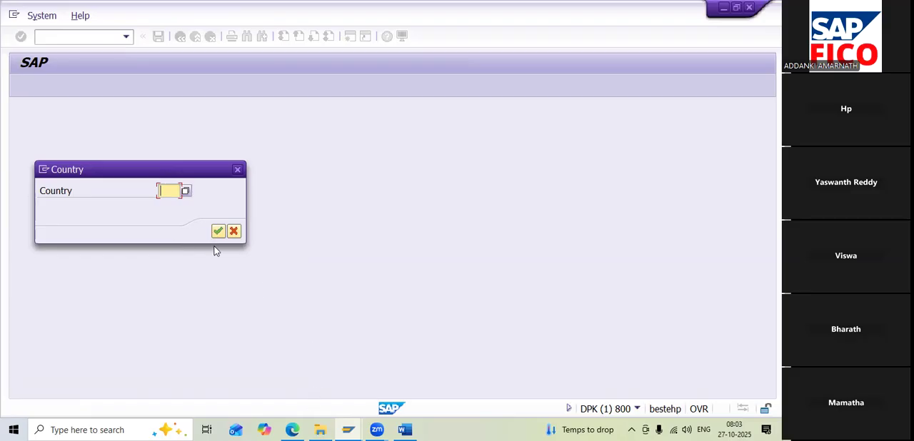
# Choose country IN for tax code maintenance and start creating tax code H1
pyautogui.write('IN')
pyautogui.click(217, 232)
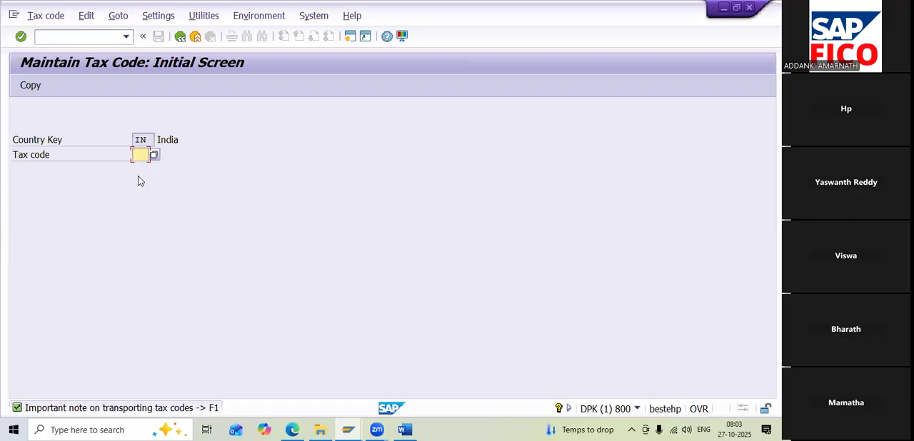
pyautogui.write('H1')
pyautogui.press('Return')
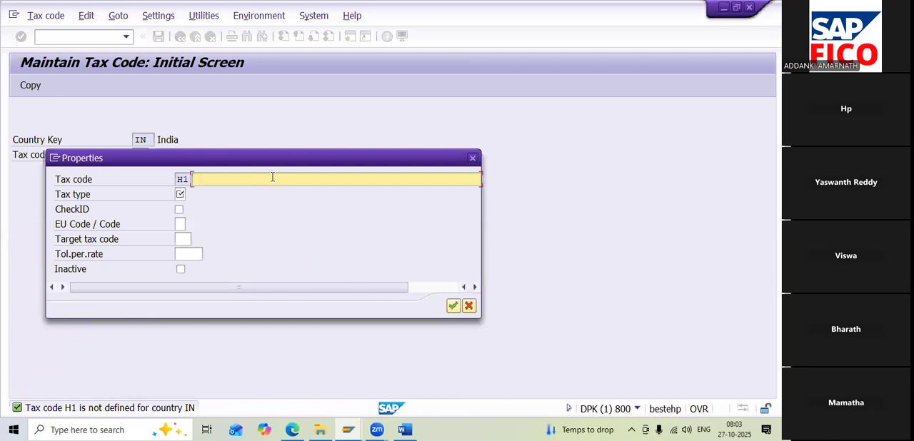
# Describe tax code H1 as INPUT SGST & CGST and give it tax type V (Input tax)
pyautogui.write('INPUT SGST & CGST')
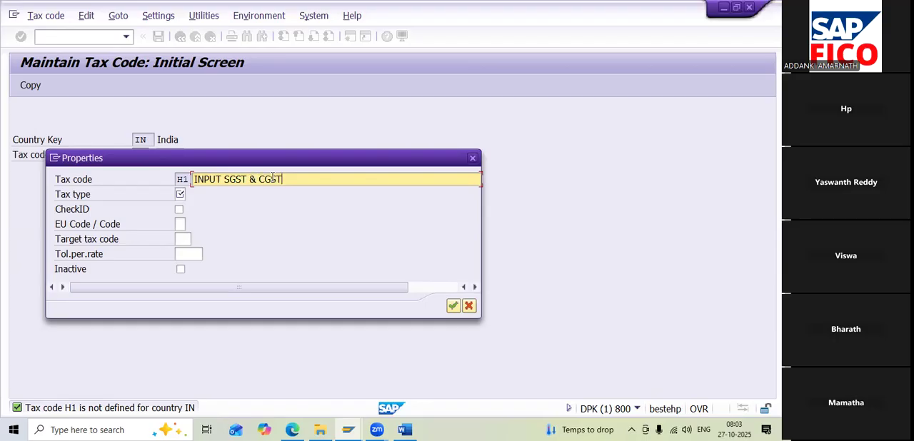
pyautogui.click(180, 194)
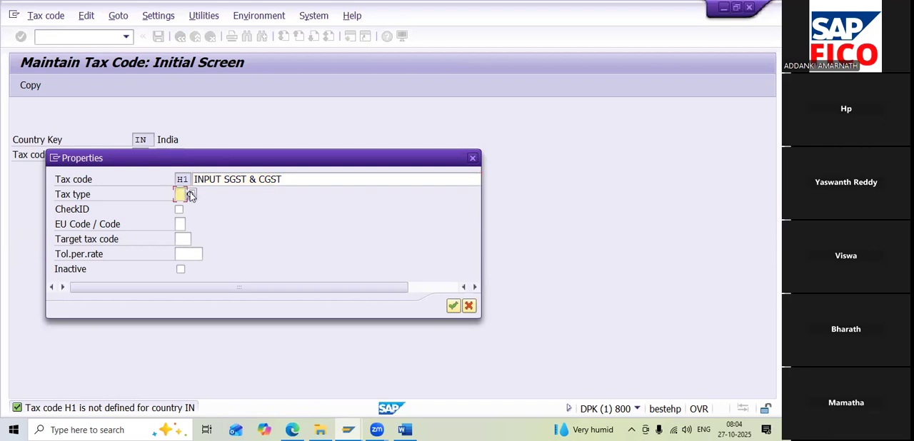
pyautogui.click(190, 195)
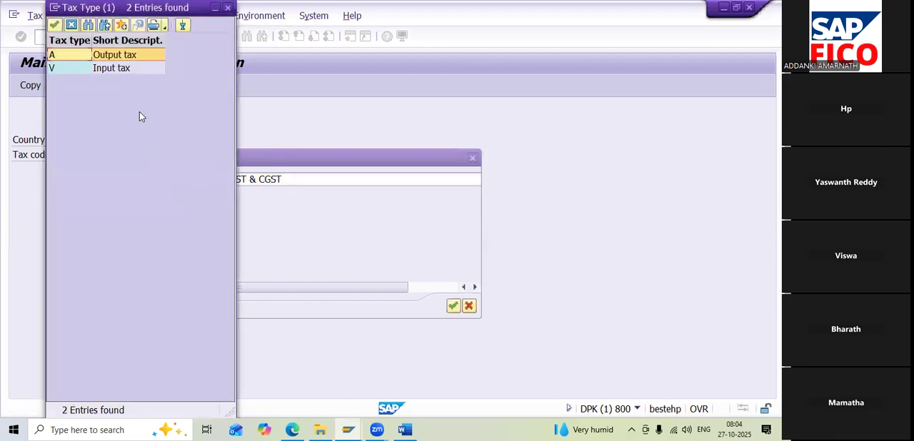
pyautogui.doubleClick(120, 68)
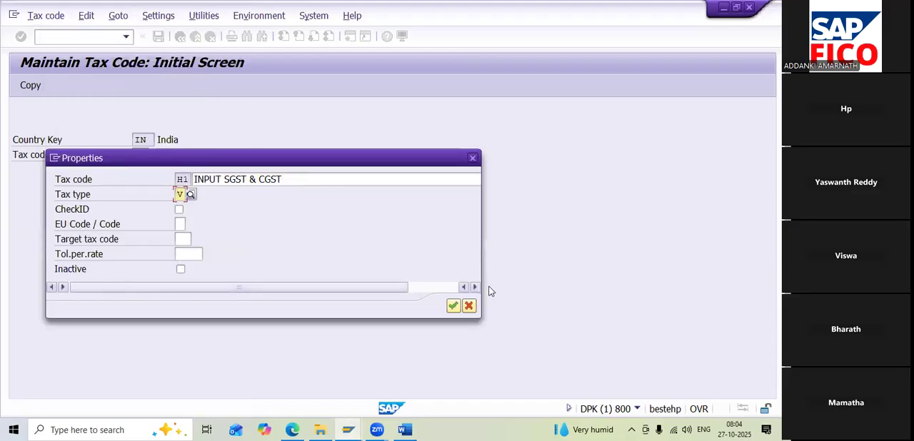
pyautogui.press('Return')
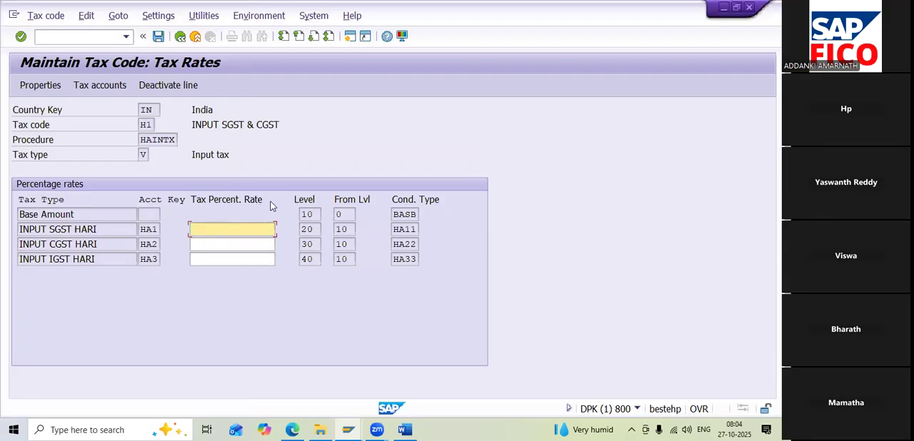
# Set the input SGST and input CGST rates of tax code H1 to 6 percent each and save it
pyautogui.write('6')
pyautogui.click(224, 243)
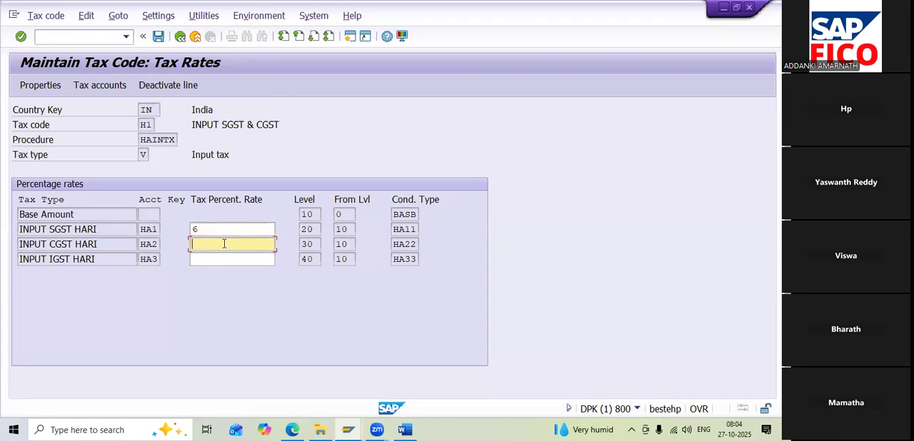
pyautogui.write('6')
pyautogui.click(206, 261)
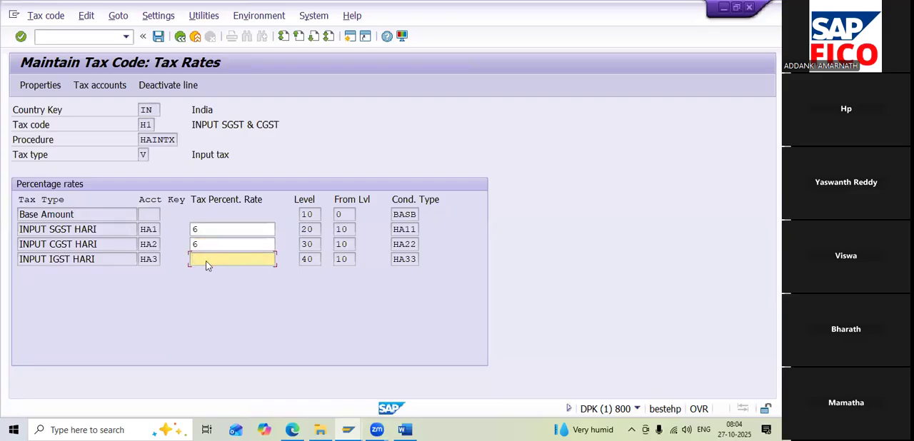
pyautogui.click(157, 37)
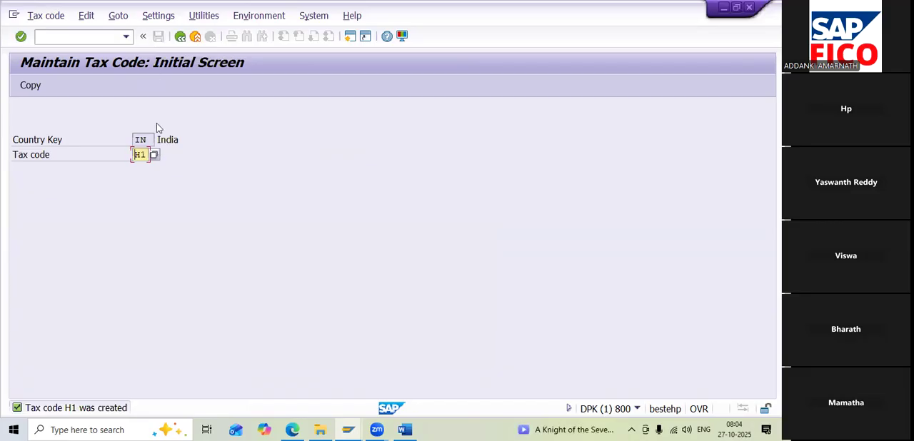
# Create tax code H2 with the description INPUT IGST and tax type V (Input tax)
pyautogui.press('BackSpace')
pyautogui.press('BackSpace')
pyautogui.write('H2')
pyautogui.press('Return')
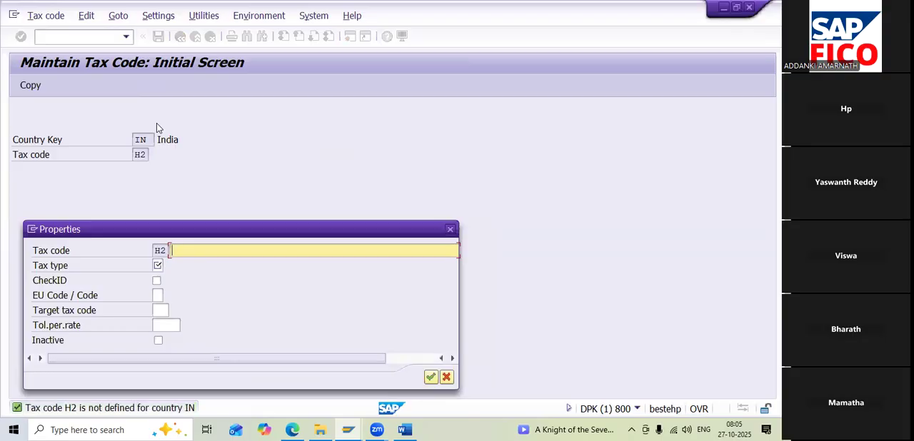
pyautogui.write('INPUT IGST')
pyautogui.press('Tab')
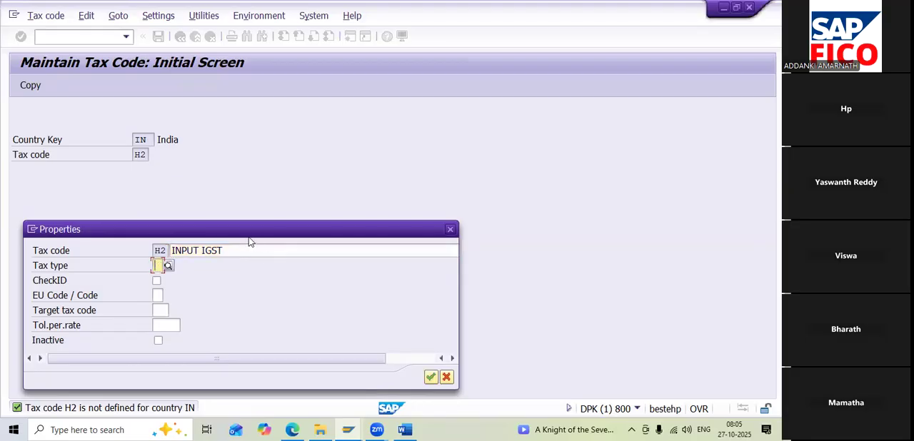
pyautogui.click(169, 267)
pyautogui.doubleClick(73, 68)
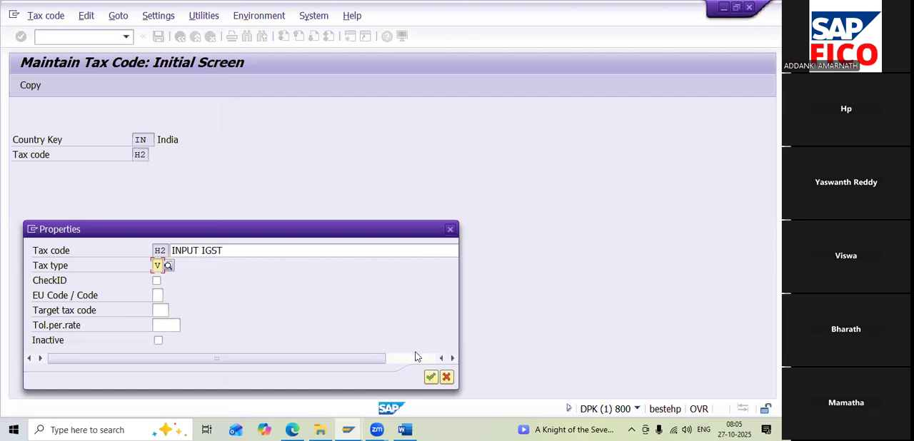
pyautogui.click(430, 377)
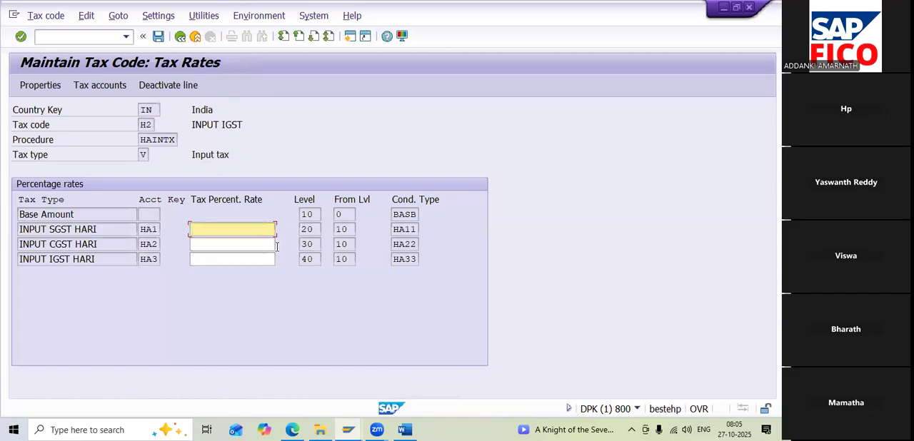
# Set the input IGST rate of tax code H2 to 12 percent and save it
pyautogui.click(221, 259)
pyautogui.write('12')
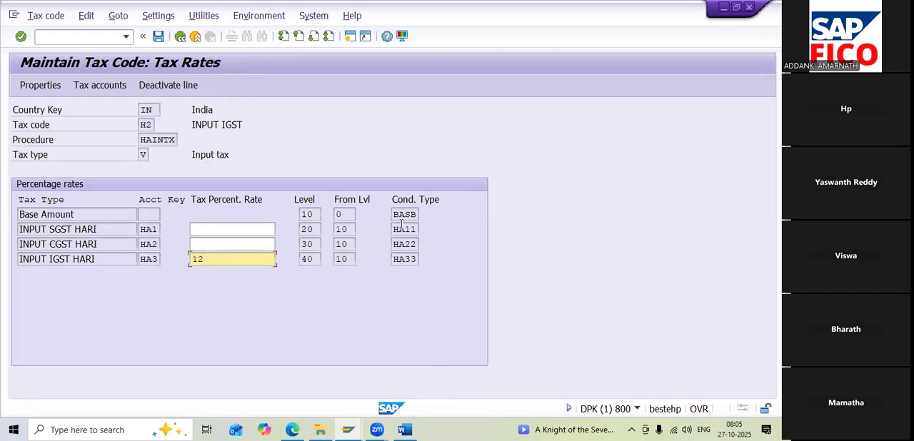
pyautogui.press('Return')
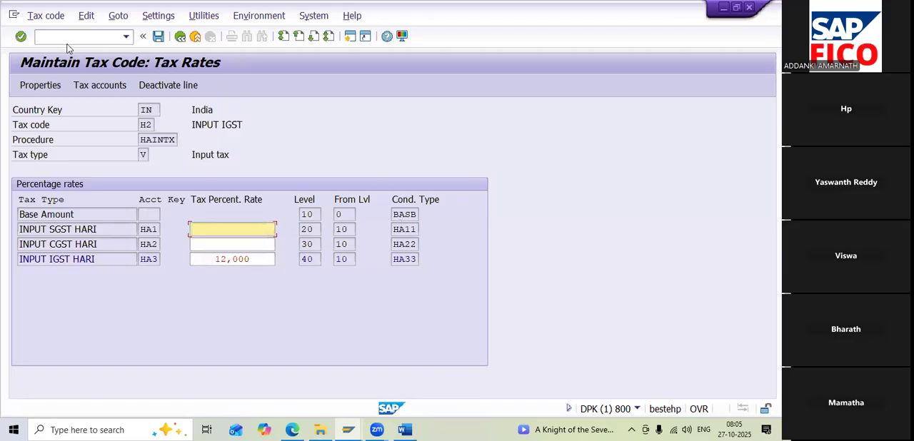
pyautogui.click(159, 37)
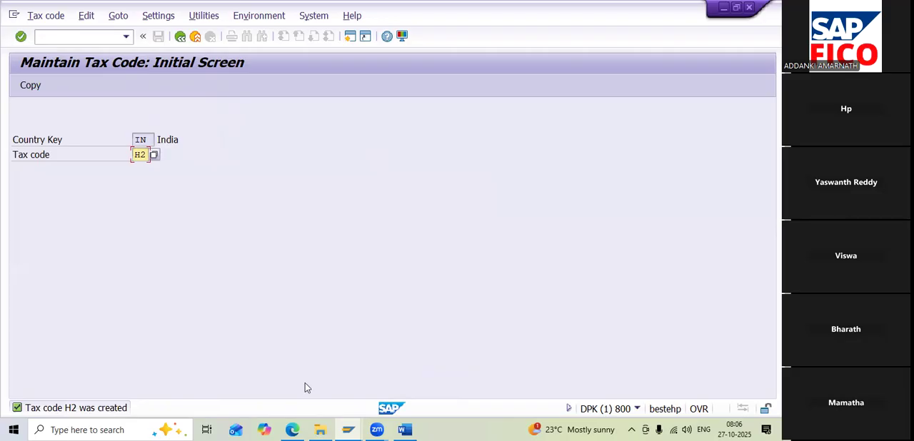
# Review the Input GST step list in the Word notes and return to the SAP tax code screen
pyautogui.click(409, 428)
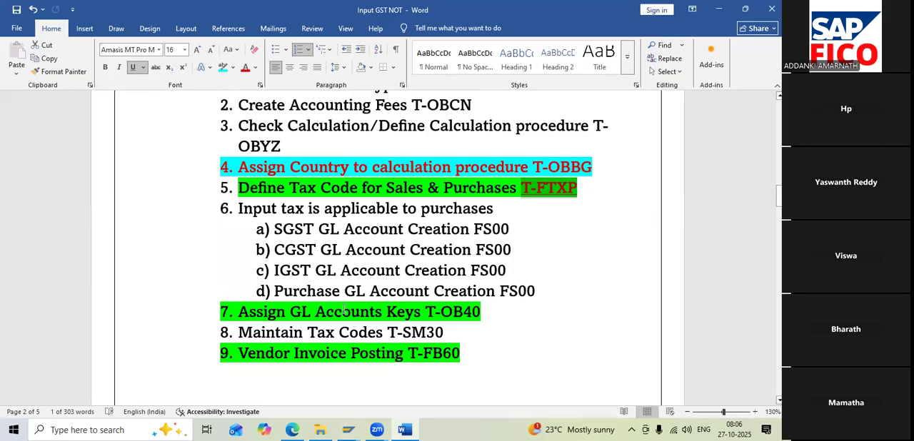
pyautogui.click(718, 10)
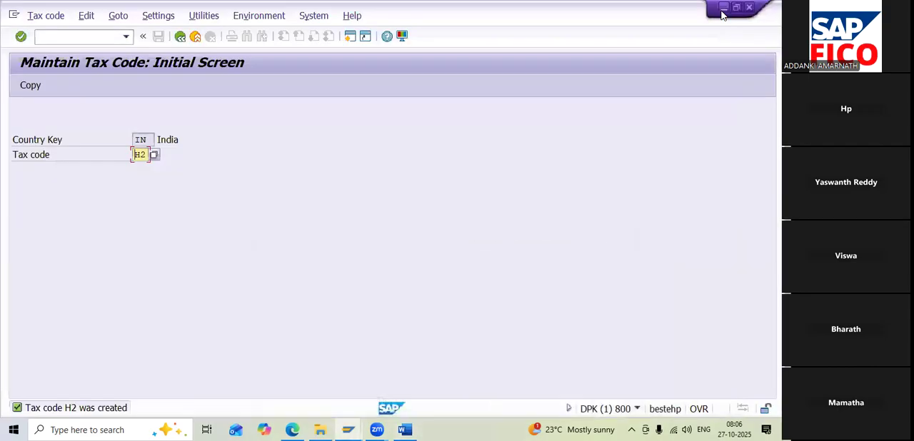
pyautogui.click(722, 9)
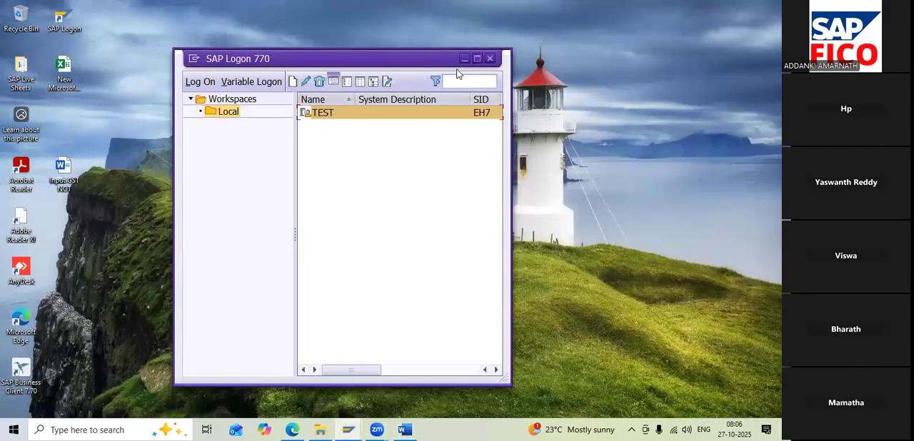
pyautogui.click(463, 57)
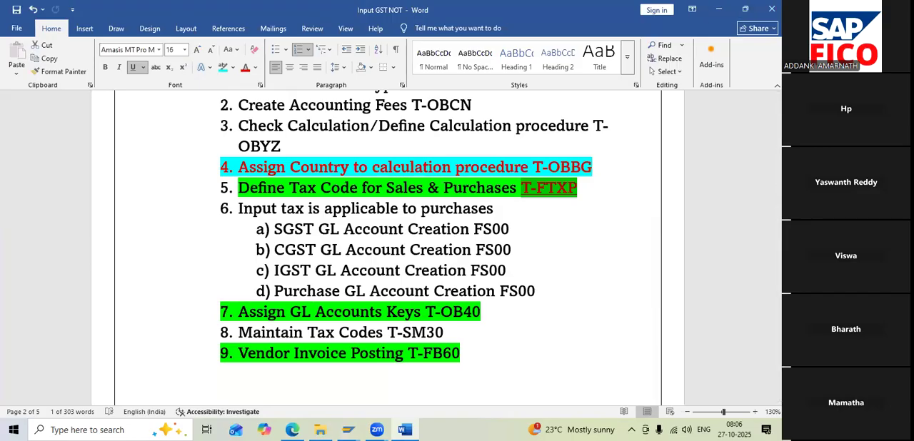
pyautogui.click(718, 14)
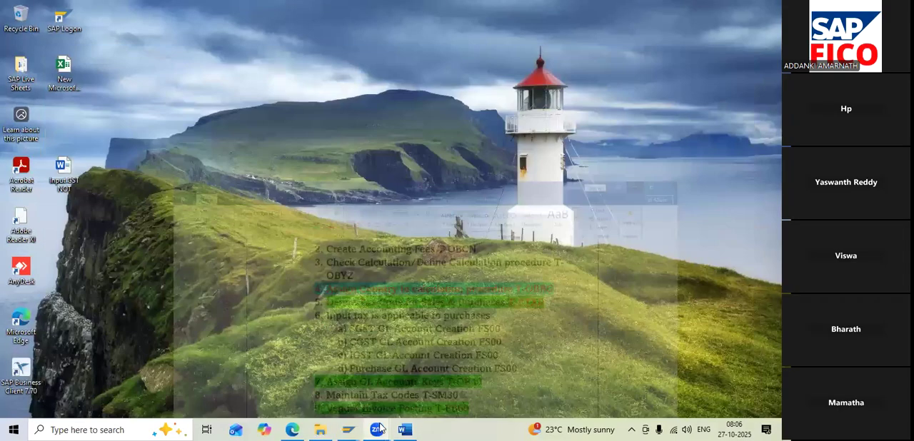
pyautogui.click(420, 402)
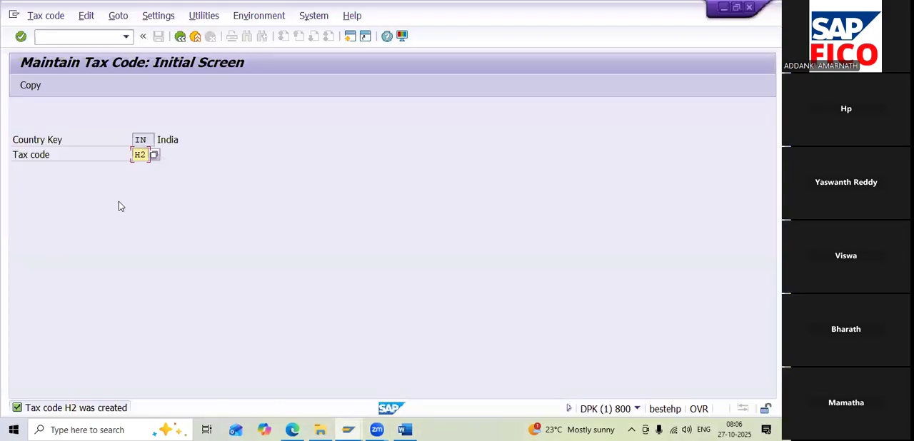
# Leave tax code maintenance and return to the SAP Easy Access screen
pyautogui.click(81, 35)
pyautogui.write('/n')
pyautogui.press('Return')
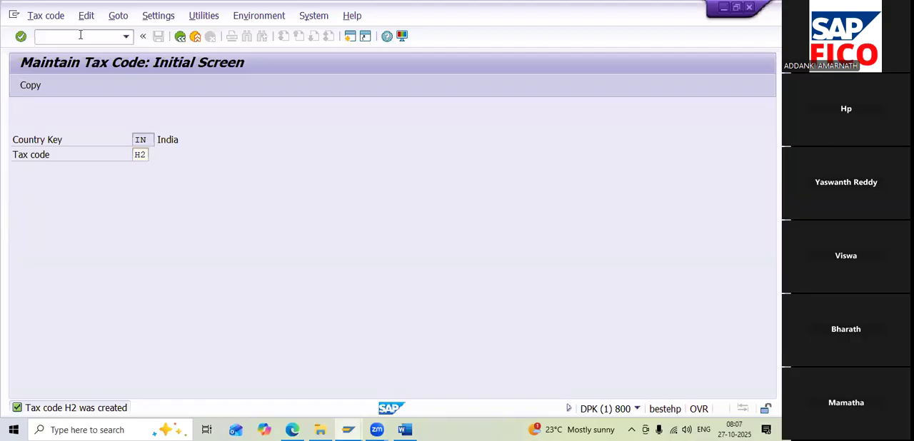
pyautogui.write('FS')
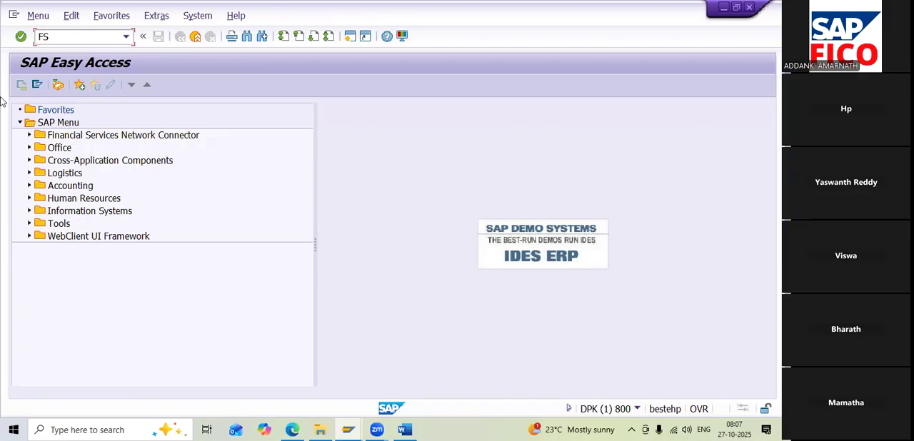
# Expand the Accounting tree through Financial Accounting, General Ledger, Master Records and G/L Accounts down to the Individual Processing transactions
pyautogui.click(30, 187)
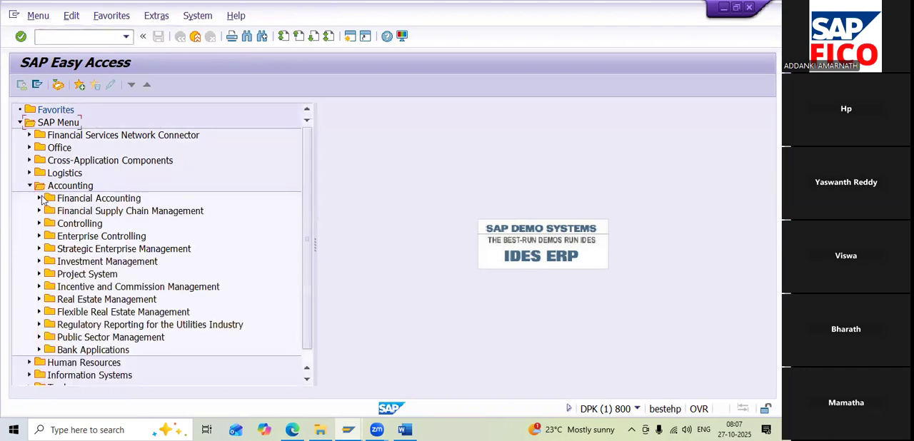
pyautogui.click(40, 199)
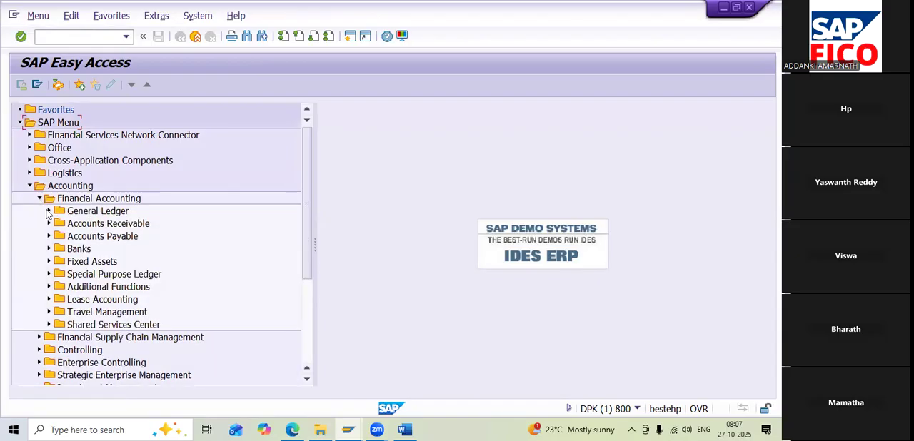
pyautogui.click(50, 211)
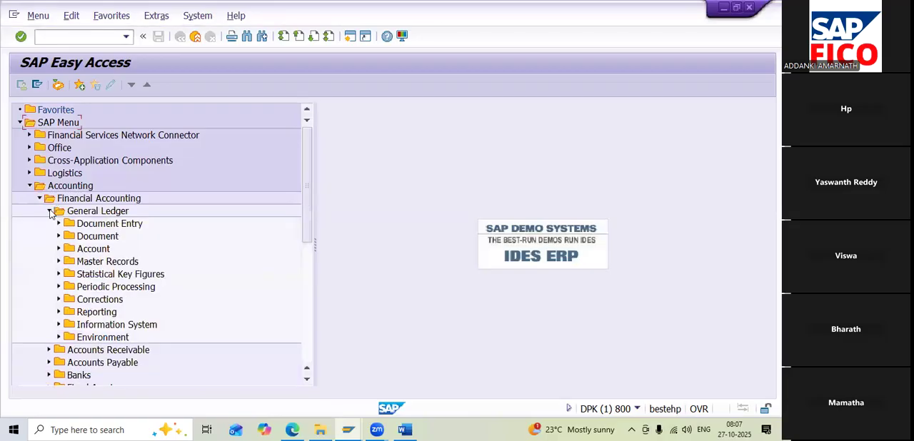
pyautogui.click(59, 261)
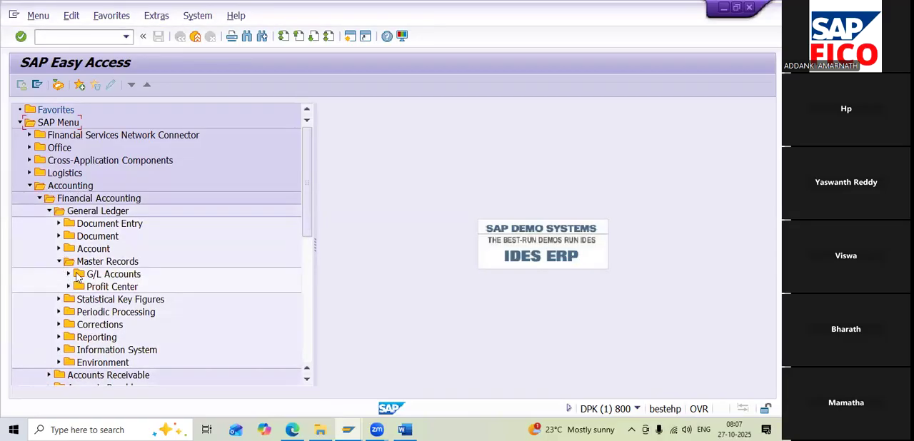
pyautogui.click(69, 274)
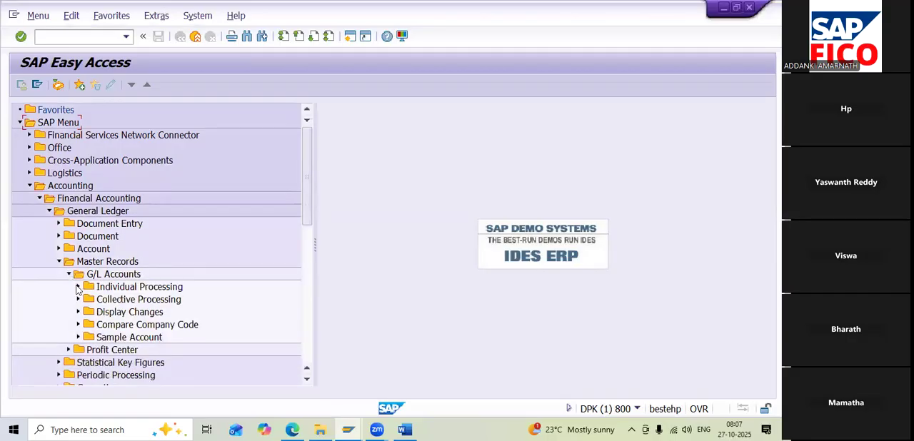
pyautogui.click(79, 287)
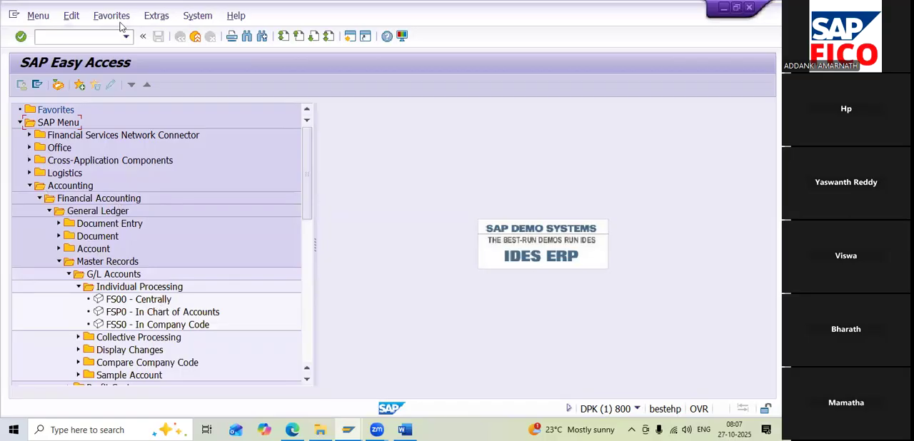
# Start transaction FS00 to edit G/L accounts centrally
pyautogui.click(71, 39)
pyautogui.write('FS00')
pyautogui.press('Return')
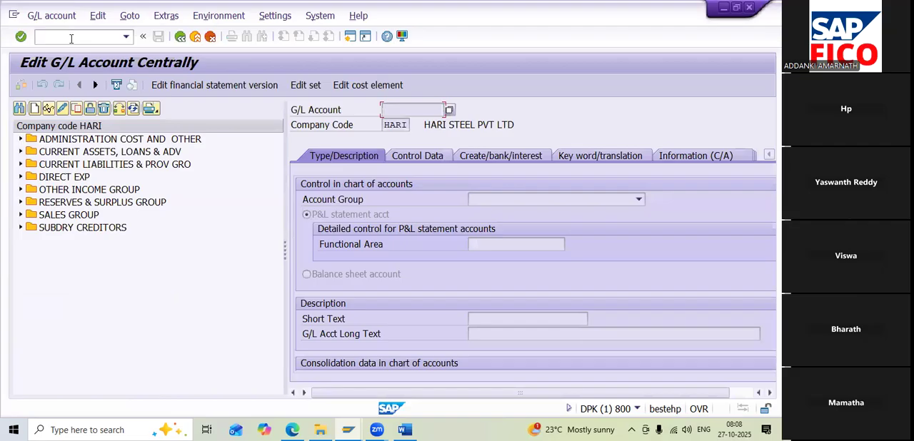
# Start creating G/L account 200126 in company code HARI, continuing the CURRENT ASSETS, LOANS & ADV account numbering
pyautogui.click(68, 38)
pyautogui.click(420, 399)
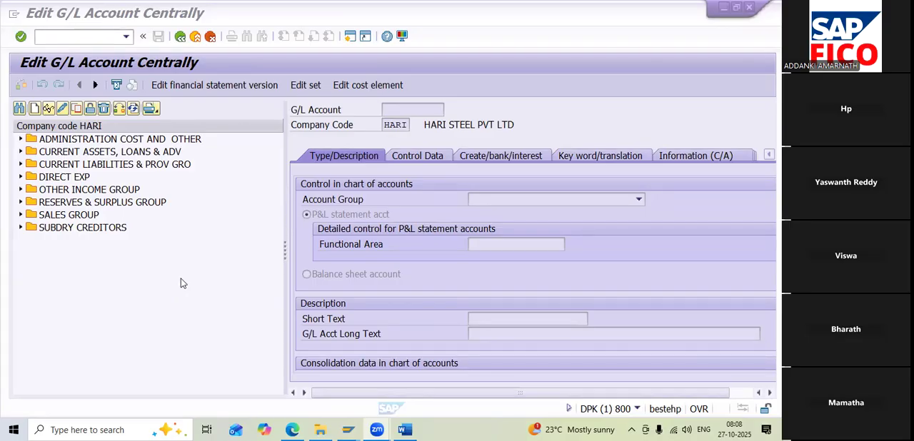
pyautogui.click(22, 152)
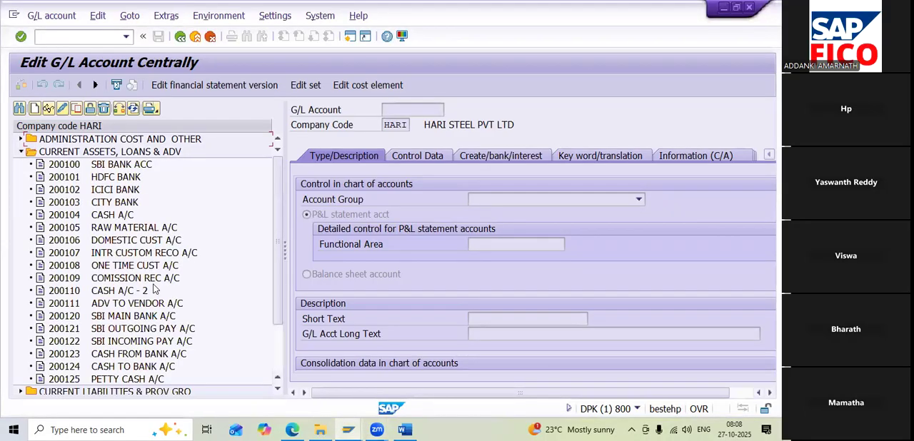
pyautogui.click(125, 366)
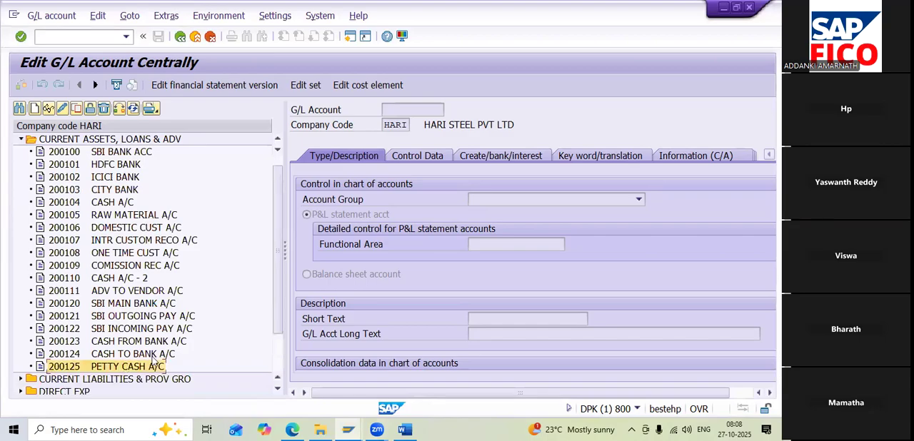
pyautogui.click(36, 110)
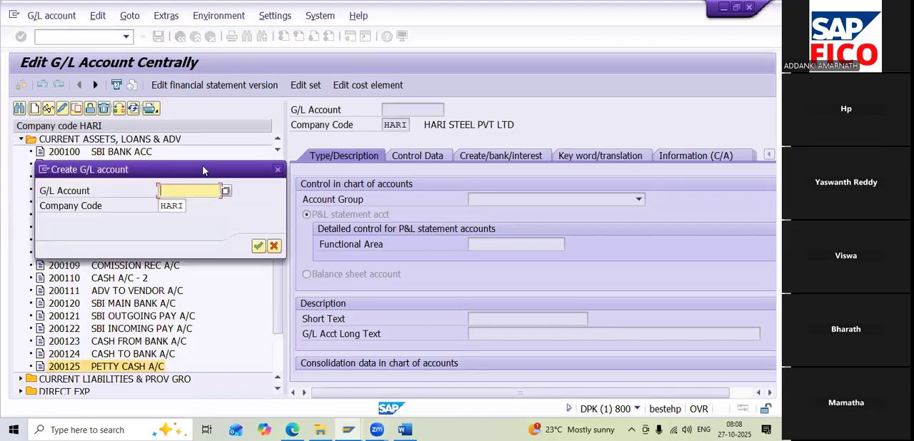
pyautogui.write('200126')
pyautogui.click(258, 246)
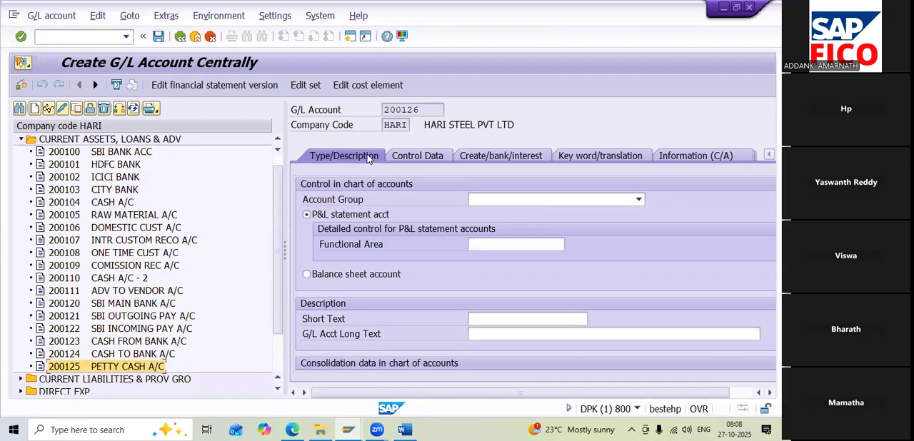
# Assign account 200126 to the CURRENT ASSETS, LOANS & ADV group and make it a balance sheet account
pyautogui.click(607, 199)
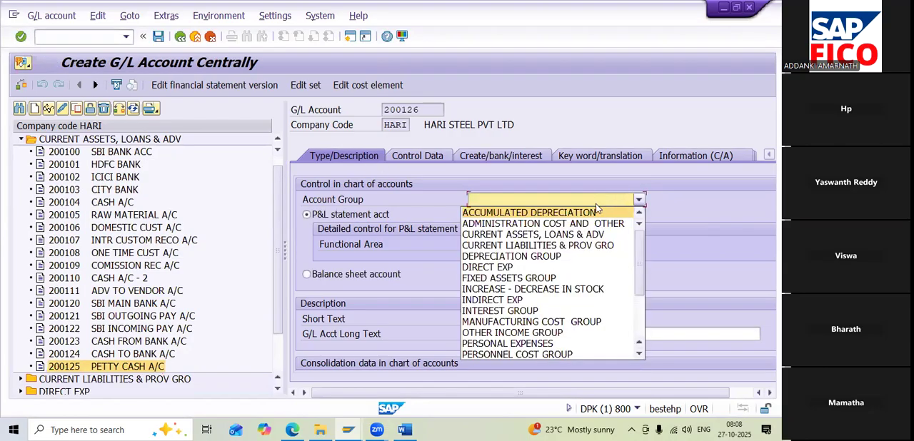
pyautogui.click(577, 241)
pyautogui.click(348, 275)
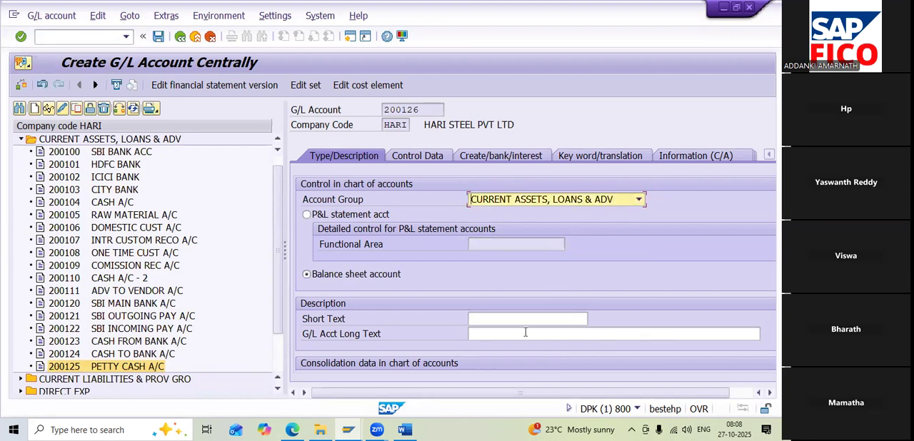
# Enter the short text "INPUT SGST A/C" and the long text "INPUT SGST ACCOUNT" for account 200126
pyautogui.click(506, 320)
pyautogui.write('I')
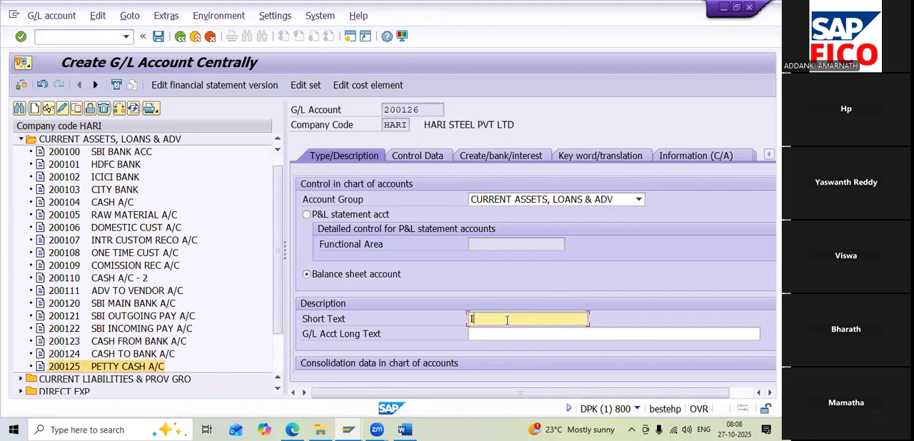
pyautogui.write('NPUT SGST A/C')
pyautogui.click(519, 333)
pyautogui.write('INPUT')
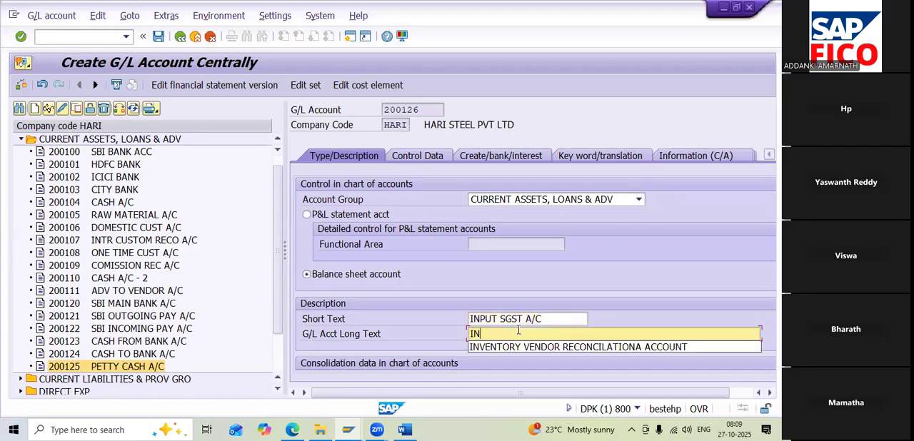
pyautogui.write(' S')
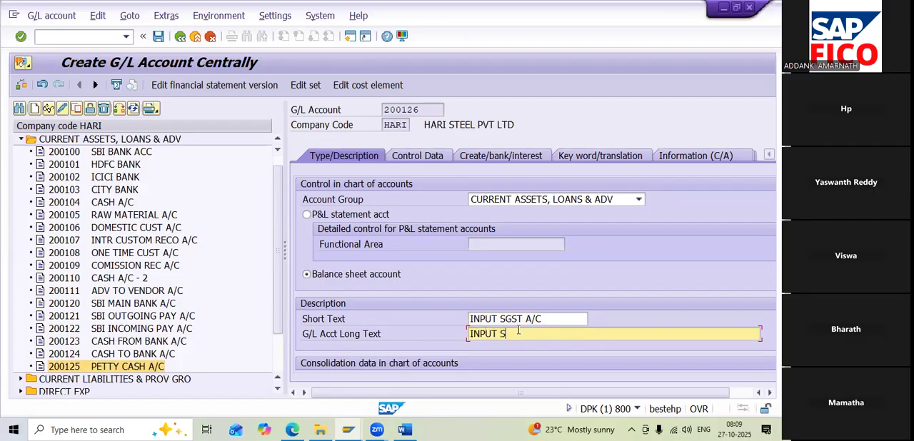
pyautogui.write('GST ACCOUNT')
# Set the tax category of account 200126 to H1, INPUT SGST & CGST, in its control data
pyautogui.click(425, 156)
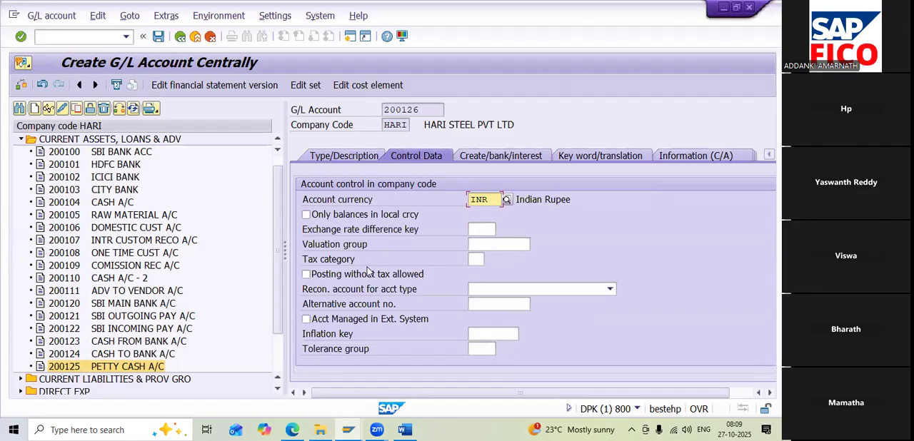
pyautogui.click(329, 265)
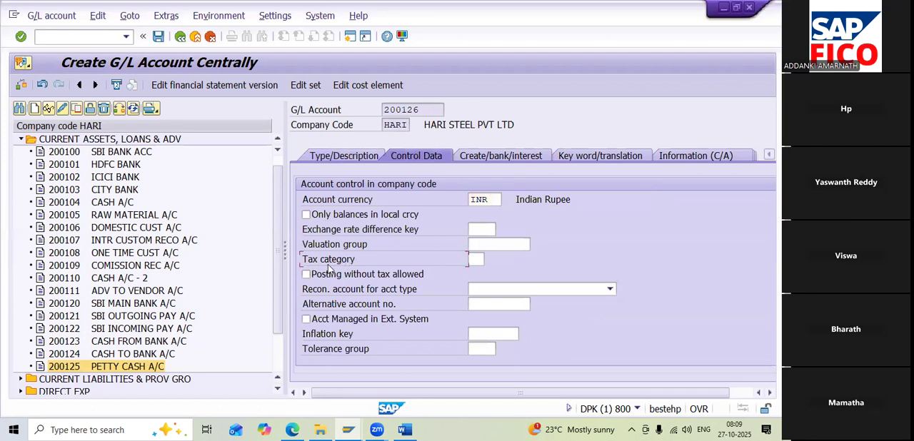
pyautogui.click(477, 261)
pyautogui.click(487, 260)
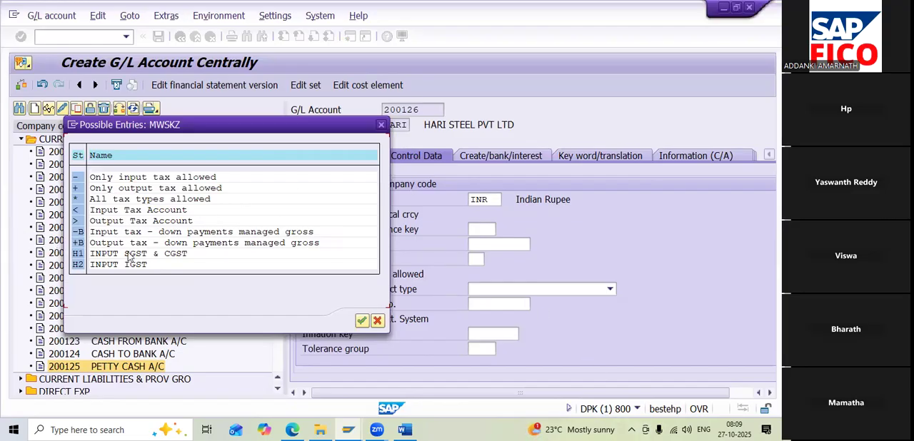
pyautogui.click(99, 257)
pyautogui.doubleClick(160, 257)
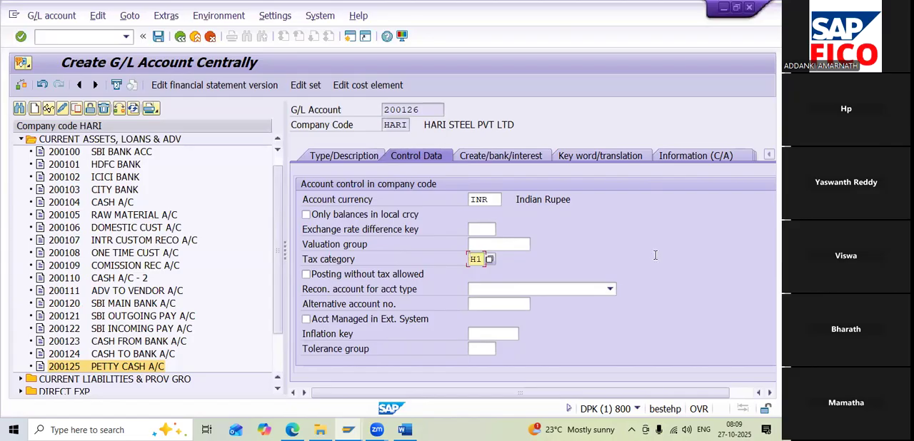
# Enable line item display for account 200126 and set its sort key to 001, Posting date
pyautogui.scroll(-1, 450, 334)
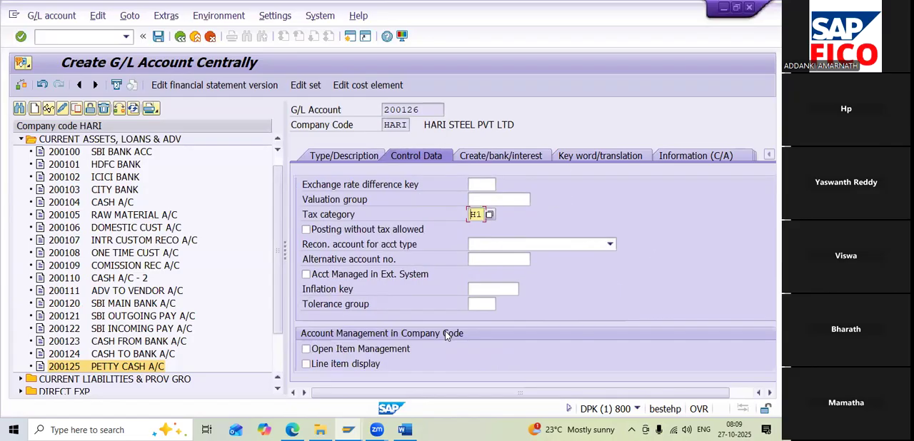
pyautogui.scroll(-1, 354, 328)
pyautogui.click(350, 319)
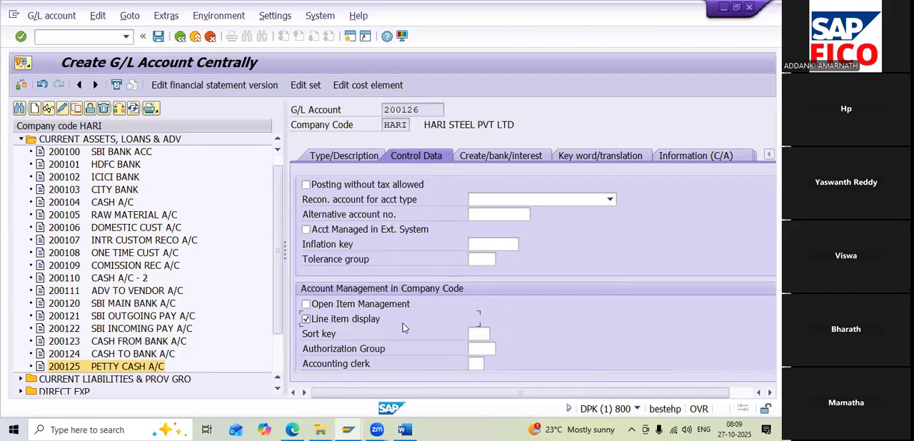
pyautogui.click(478, 332)
pyautogui.write('001')
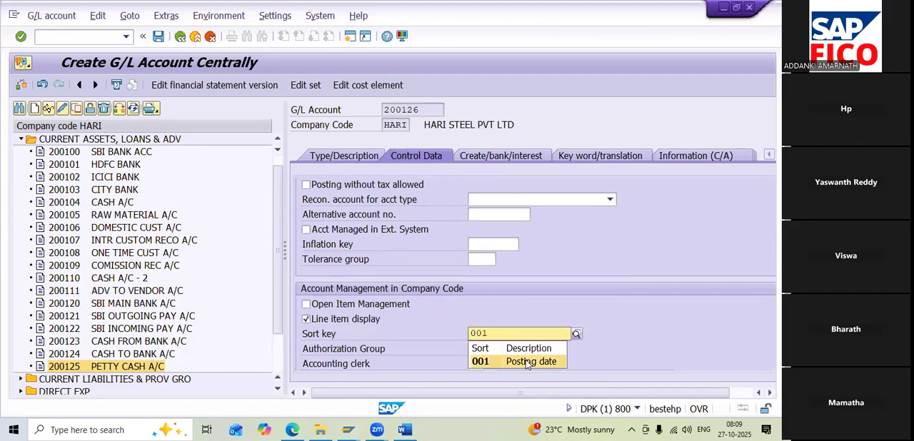
pyautogui.click(527, 362)
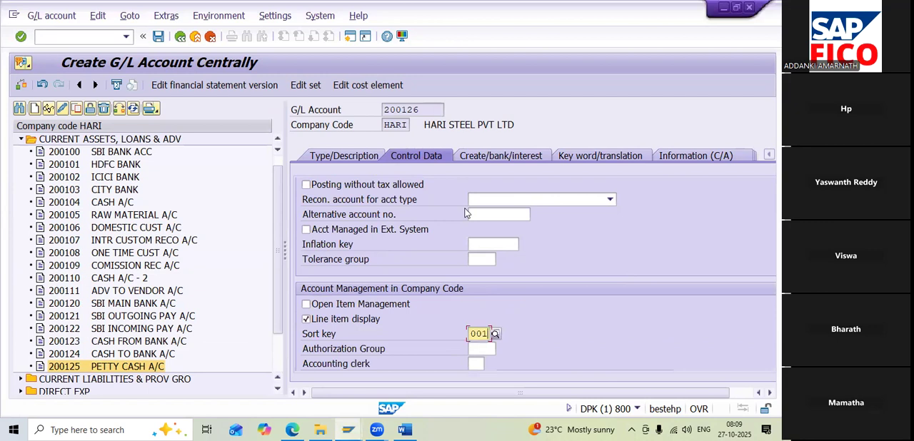
# Set field status group G001 and Post automatically only for account 200126, and save the account
pyautogui.click(511, 162)
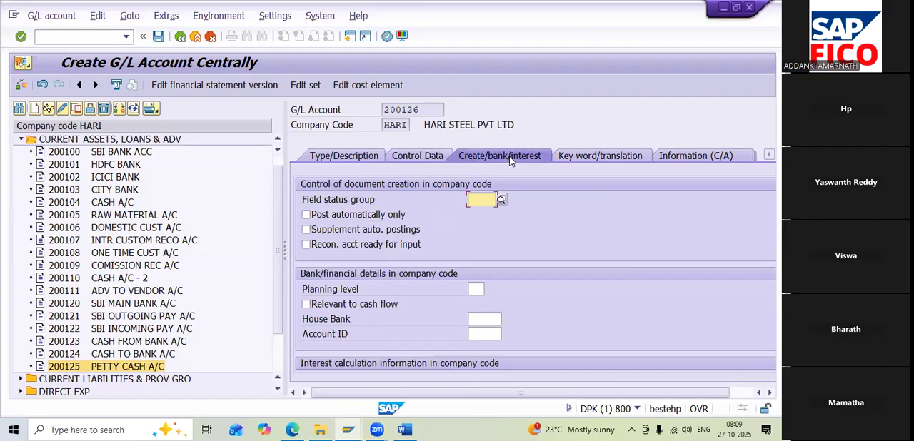
pyautogui.write('G00')
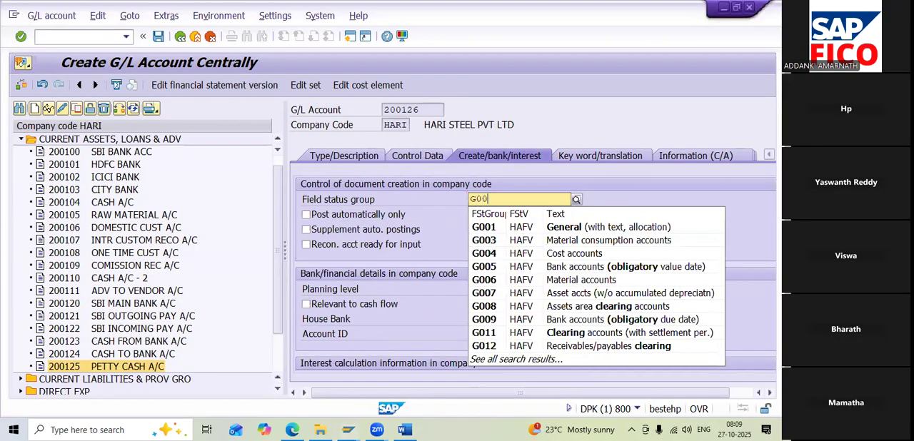
pyautogui.write('1')
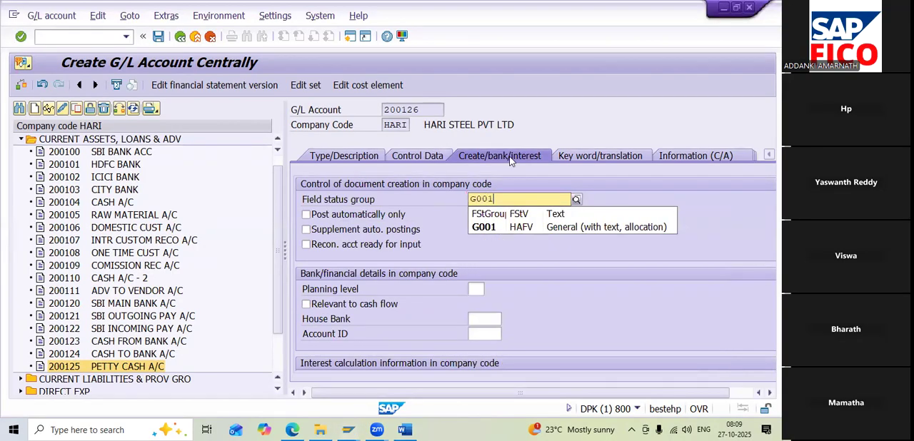
pyautogui.click(534, 227)
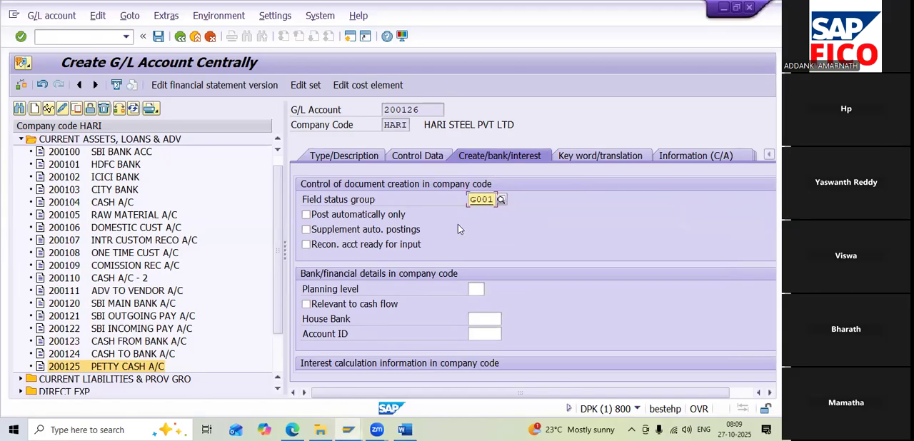
pyautogui.click(384, 216)
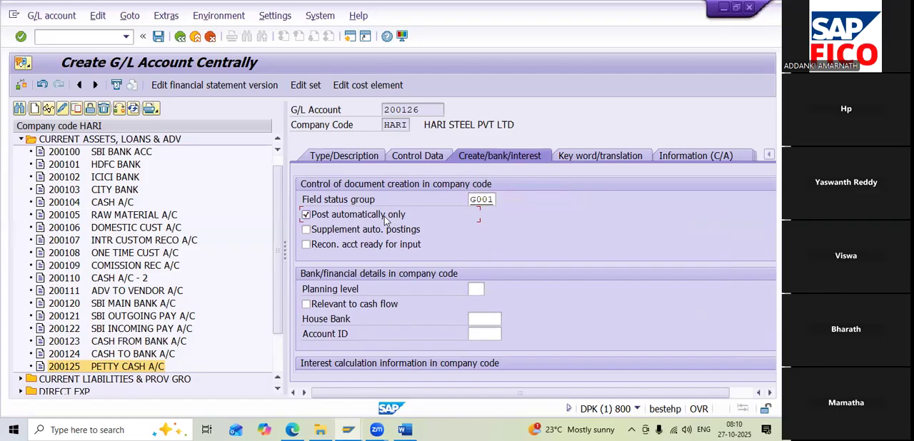
pyautogui.click(158, 37)
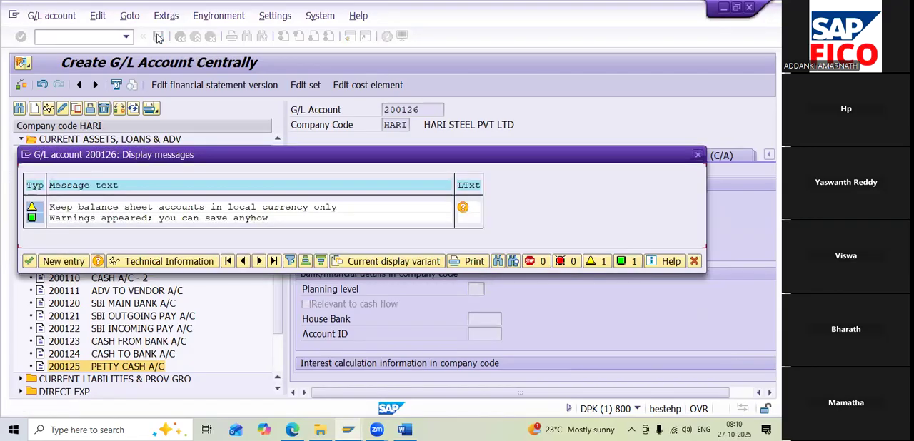
pyautogui.click(28, 261)
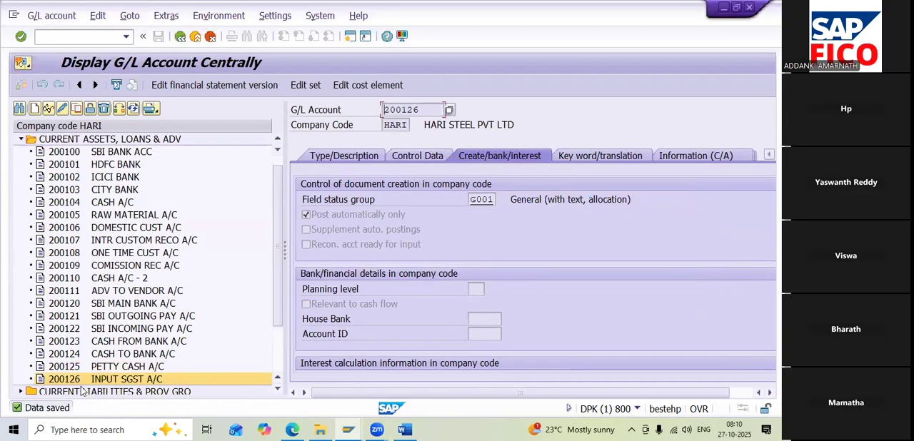
# Start creating G/L account 200127 in company code HARI
pyautogui.click(35, 108)
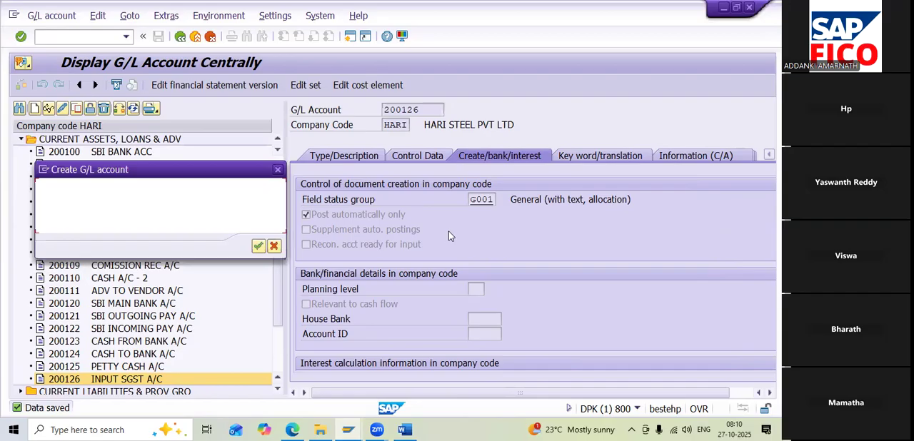
pyautogui.write('20012')
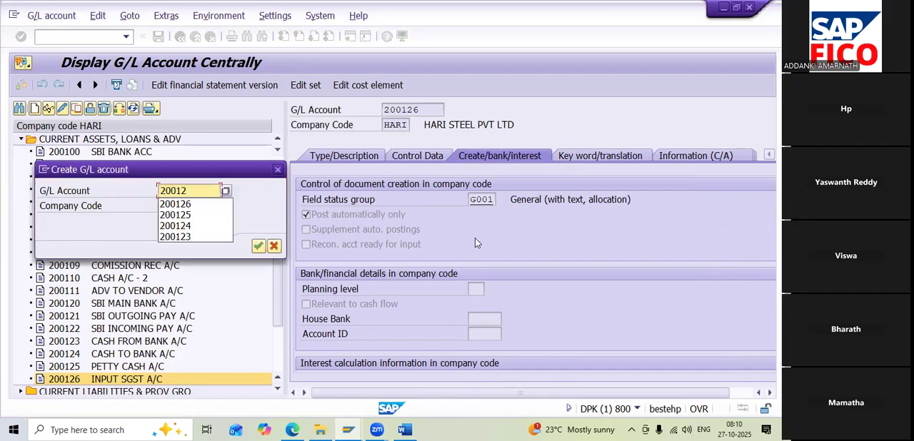
pyautogui.write('7')
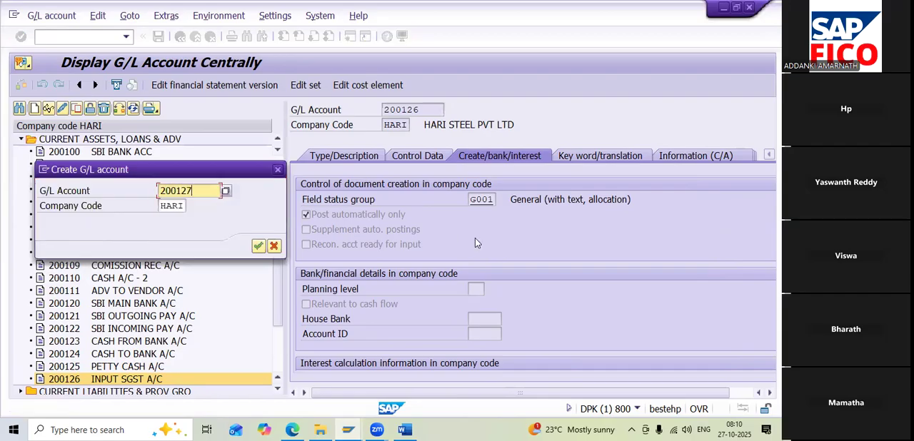
pyautogui.click(258, 247)
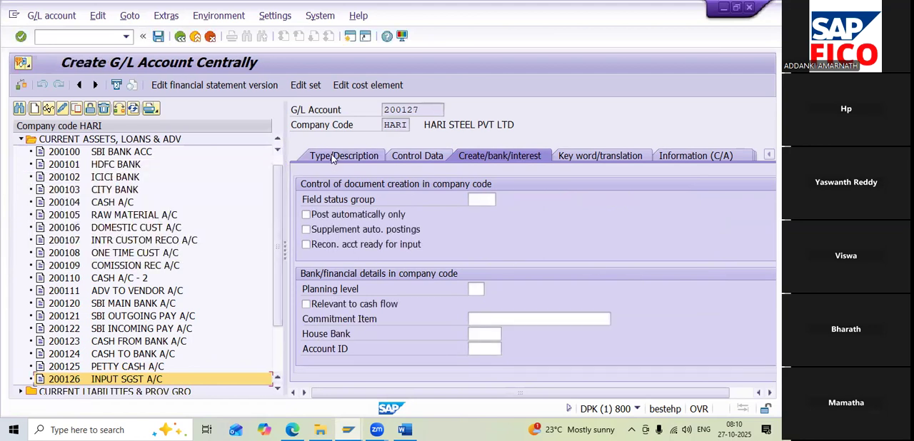
# Assign account 200127 to the CURRENT ASSETS, LOANS & ADV group and make it a balance sheet account
pyautogui.click(332, 157)
pyautogui.click(564, 200)
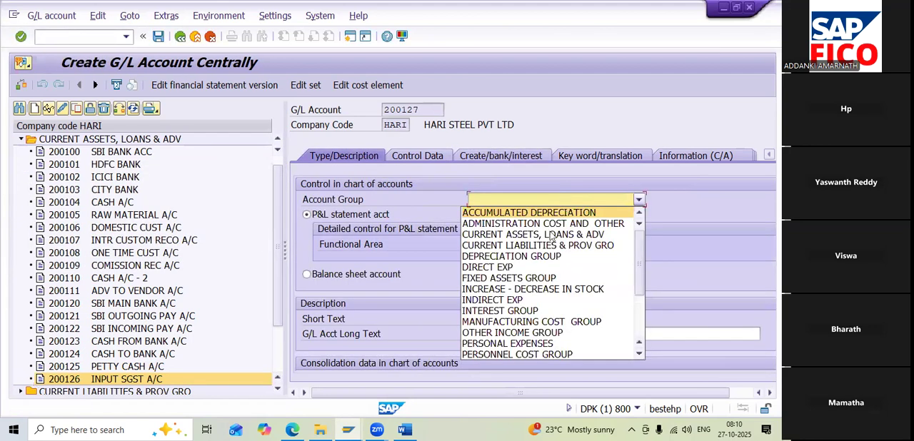
pyautogui.click(551, 235)
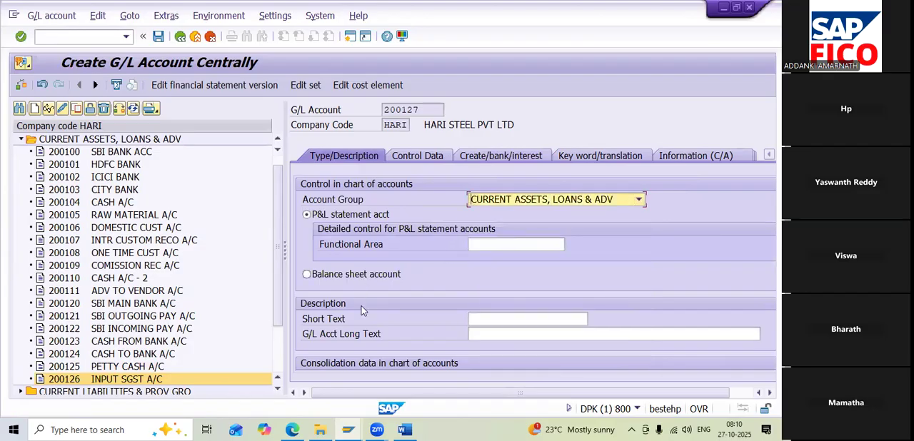
pyautogui.click(346, 274)
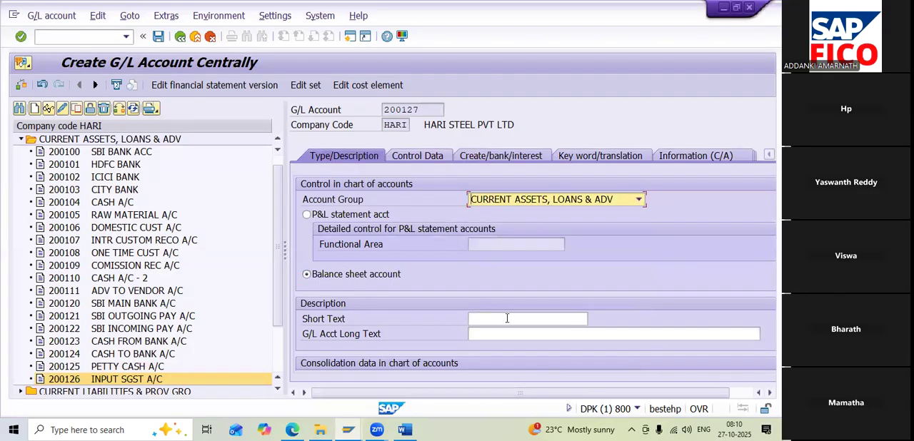
# Describe account 200127 with short text INPUT CGST A/C and long text INPUT CGST ACCOUNT
pyautogui.click(506, 319)
pyautogui.write('IN')
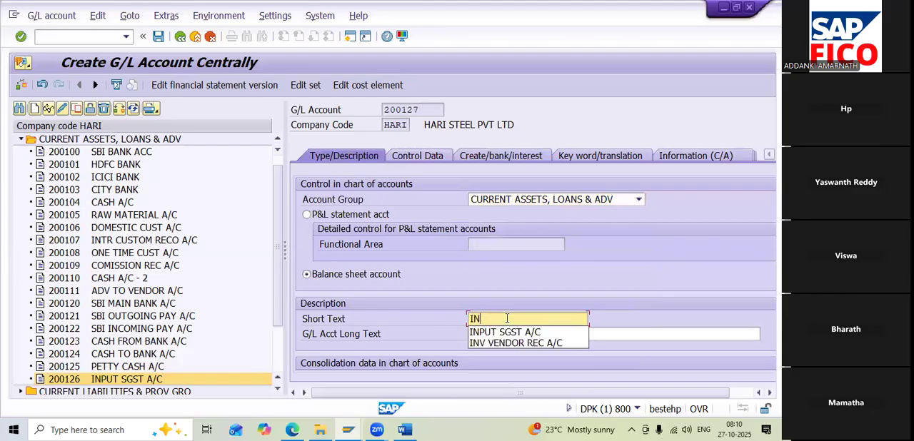
pyautogui.write('PUT CGST A/C')
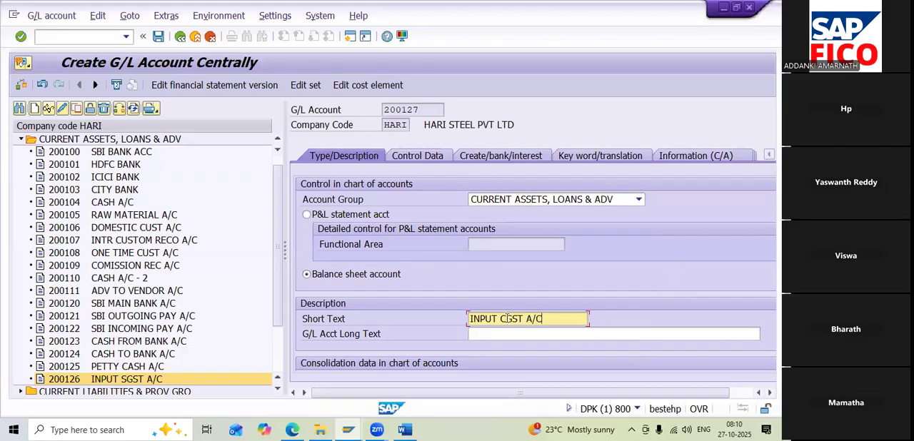
pyautogui.click(486, 337)
pyautogui.write('IN')
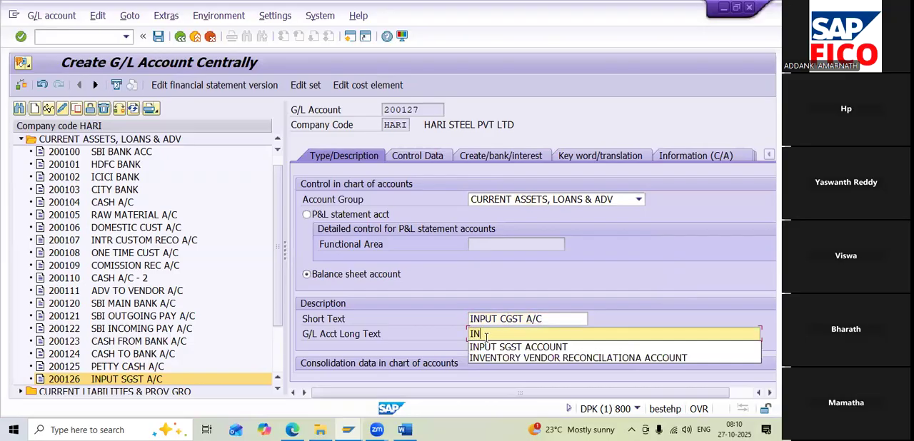
pyautogui.write('PUT')
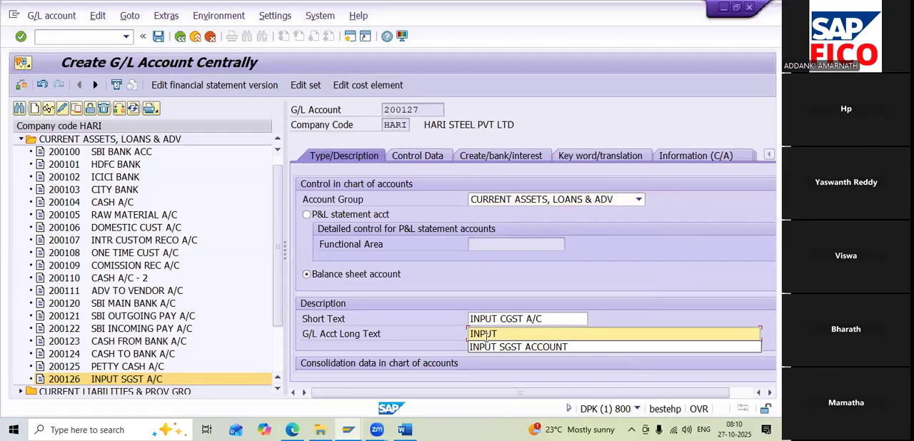
pyautogui.write(' CGST ACCOUNT')
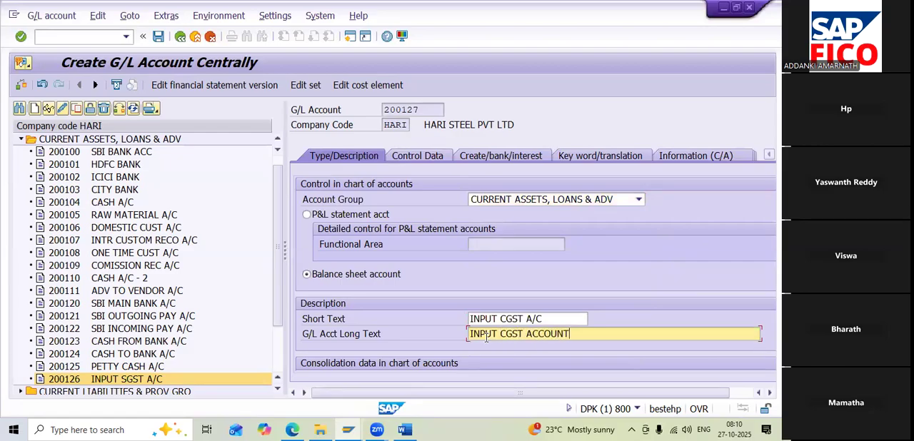
# Set the tax category of account 200127 to H1, INPUT SGST & CGST
pyautogui.click(425, 157)
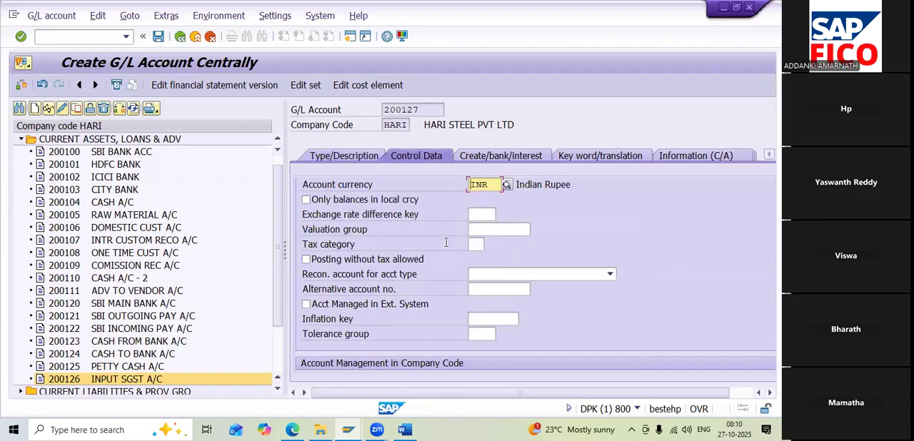
pyautogui.click(475, 244)
pyautogui.click(489, 245)
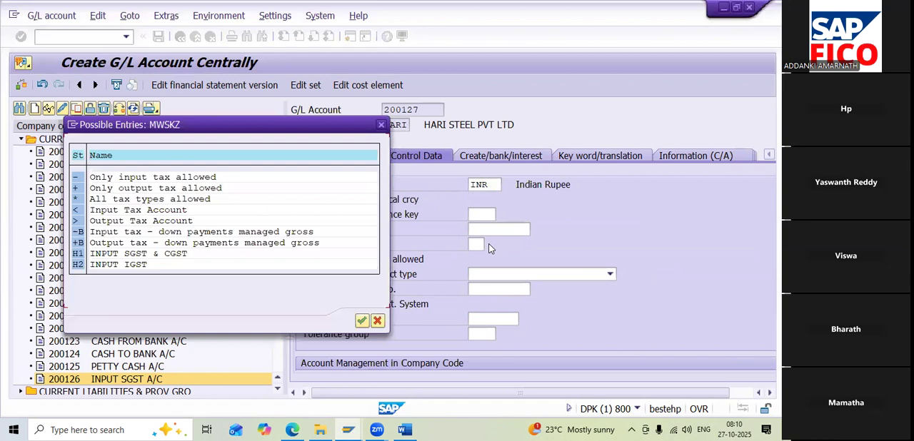
pyautogui.doubleClick(129, 256)
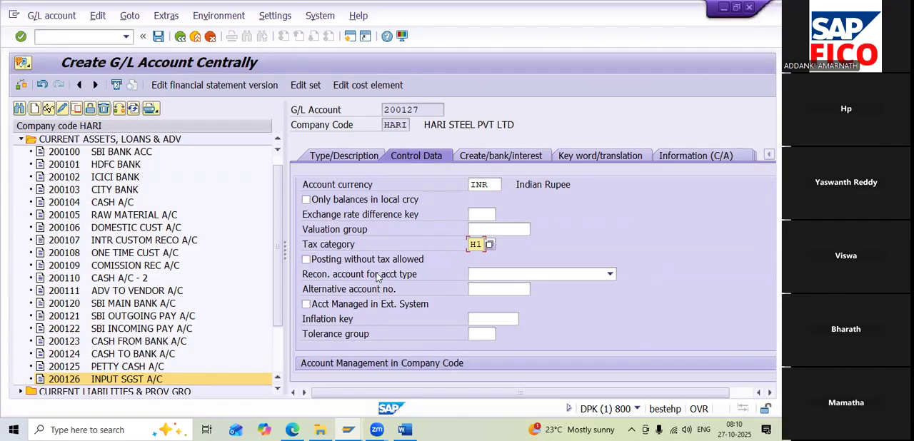
# Enable line item display for account 200127 and set its sort key to 001
pyautogui.scroll(-3, 377, 277)
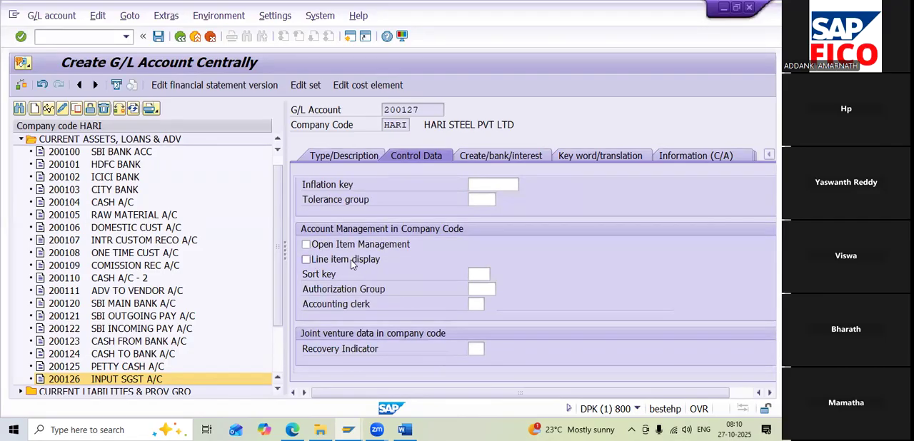
pyautogui.scroll(3, 351, 264)
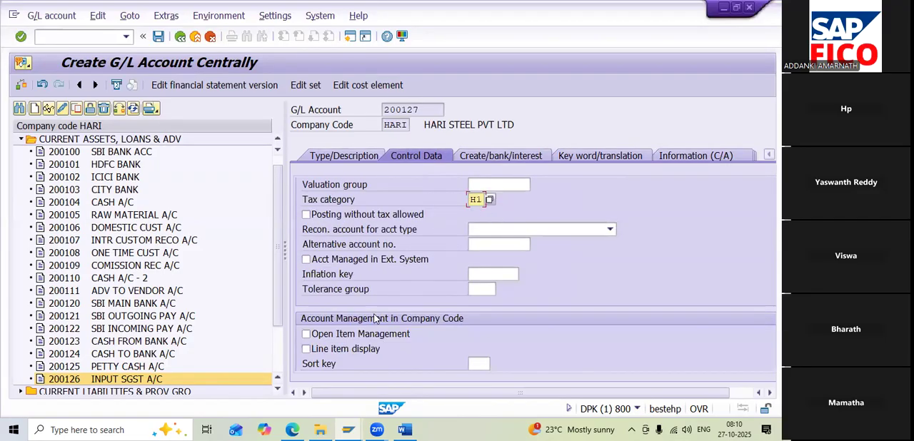
pyautogui.click(357, 350)
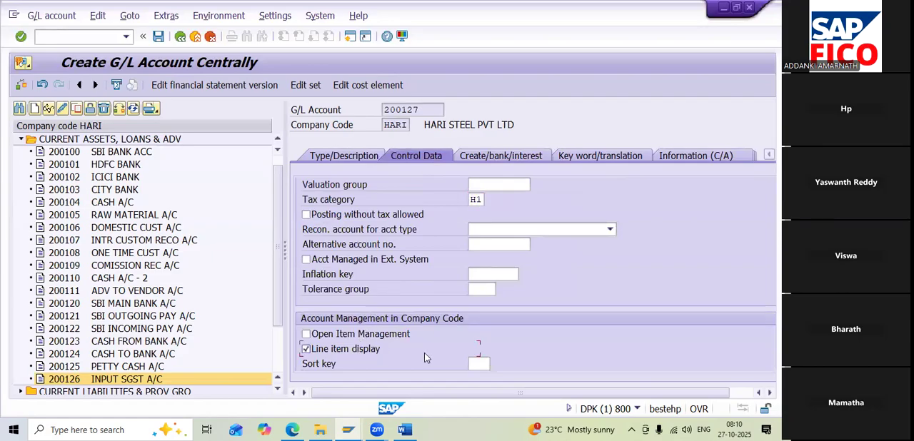
pyautogui.click(477, 364)
pyautogui.write('001')
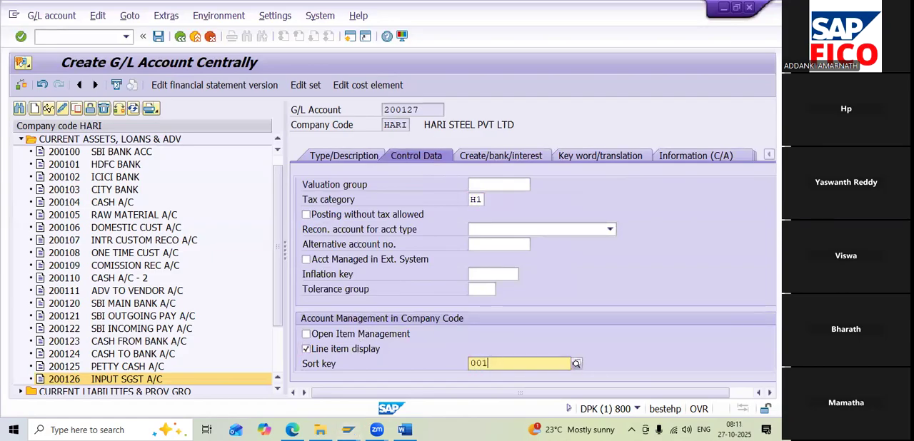
pyautogui.click(531, 391)
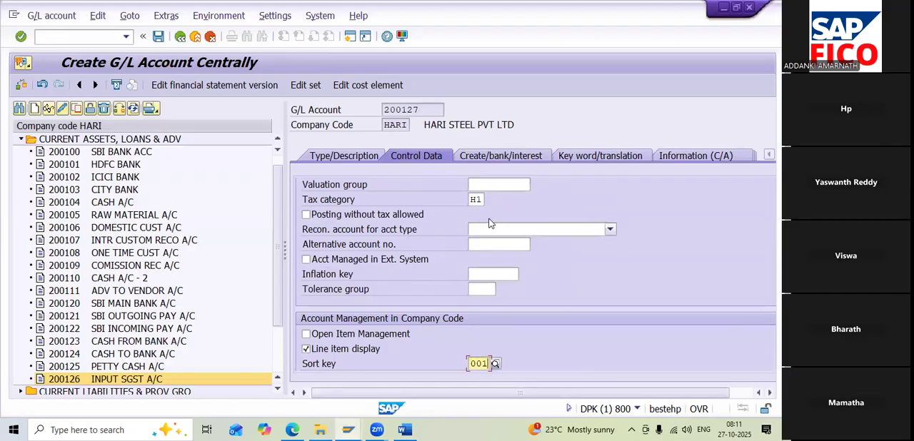
# Set field status group G001 and Post automatically only for account 200127, and save the account
pyautogui.click(512, 157)
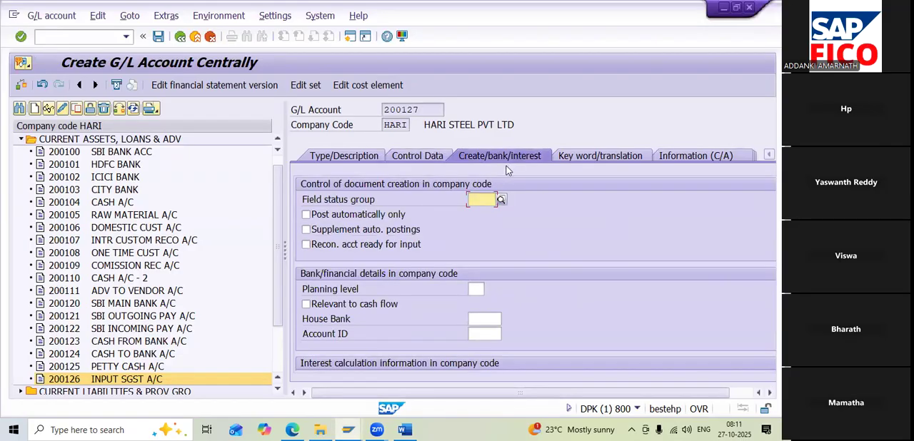
pyautogui.write('G001')
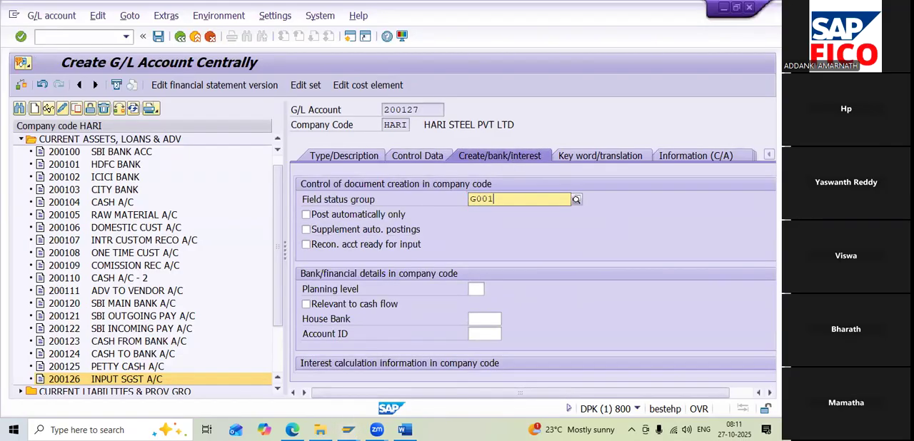
pyautogui.click(483, 232)
pyautogui.click(376, 216)
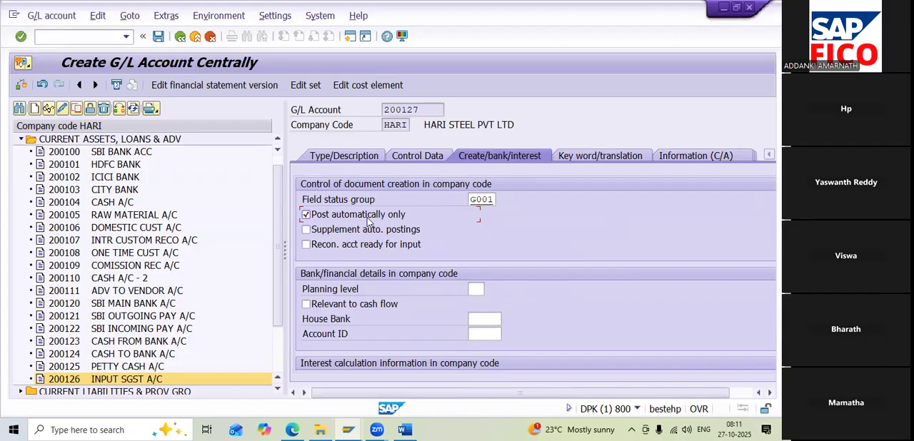
pyautogui.click(159, 36)
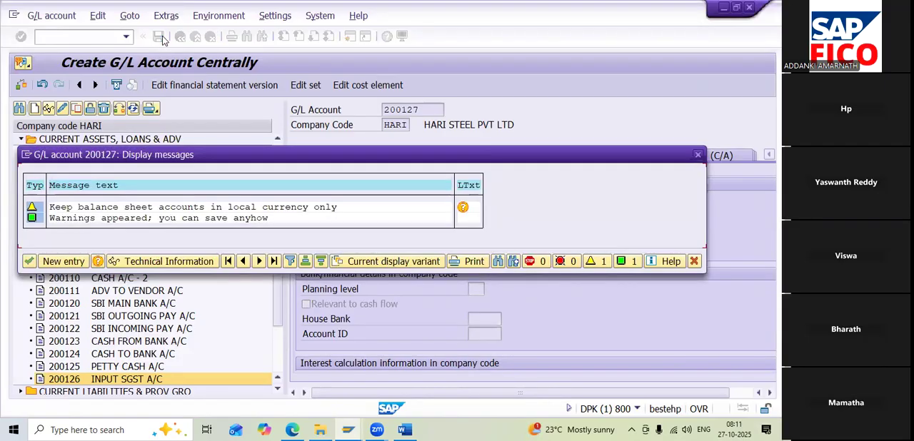
pyautogui.click(28, 261)
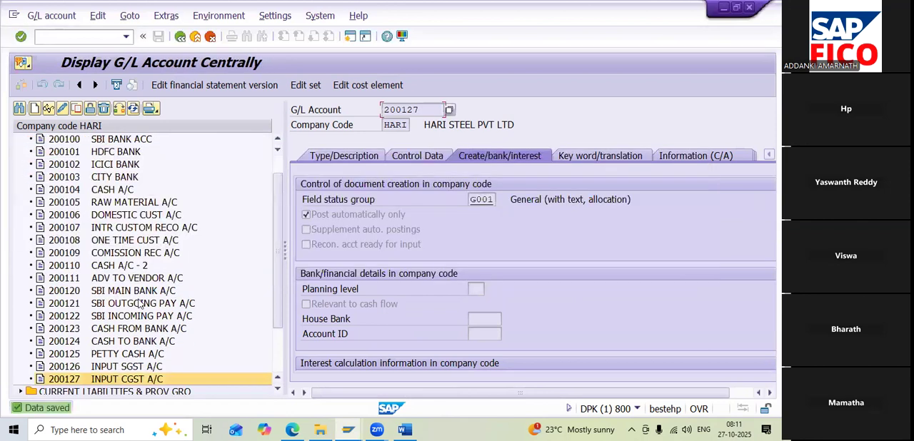
# Start creating G/L account 200128 in company code HARI
pyautogui.click(33, 107)
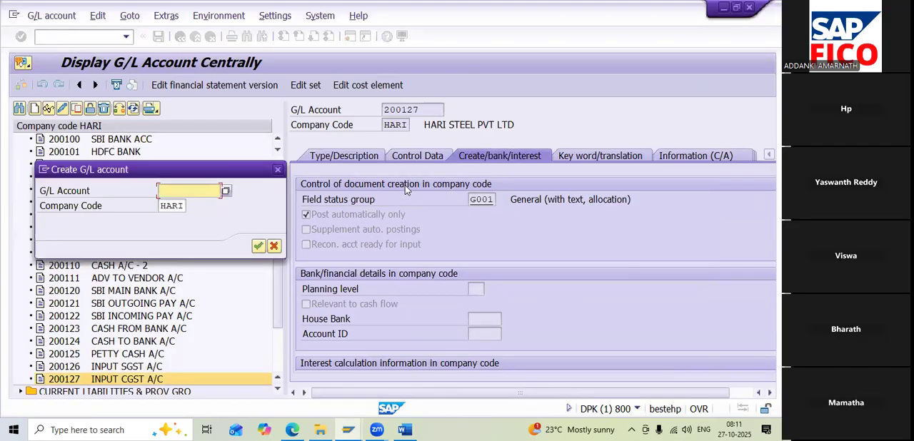
pyautogui.write('20012')
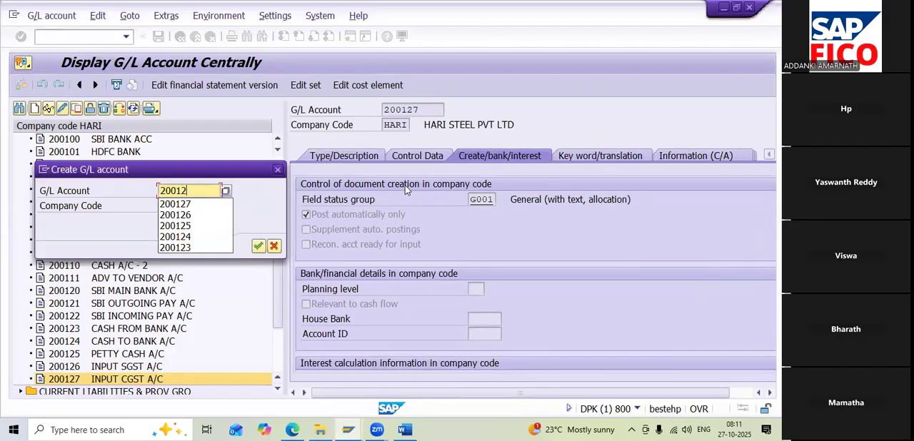
pyautogui.write('7')
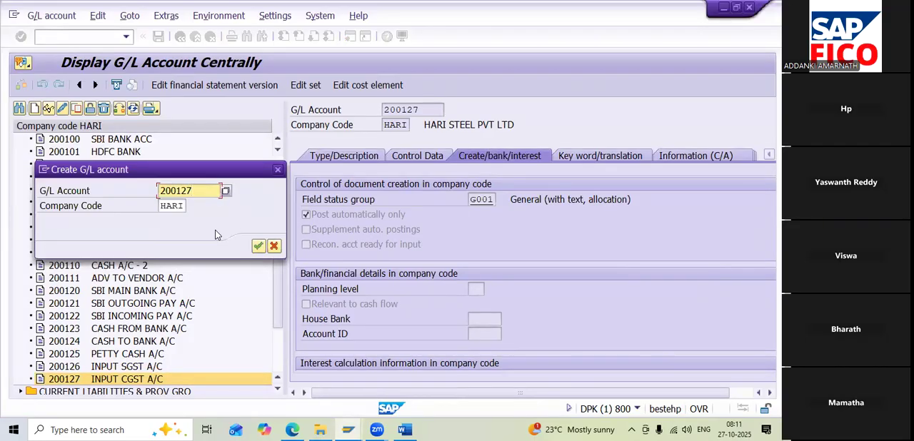
pyautogui.click(259, 246)
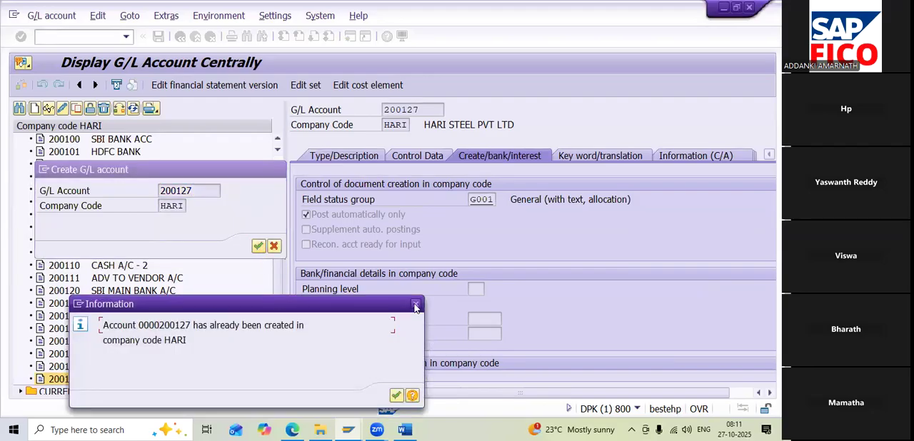
pyautogui.click(416, 304)
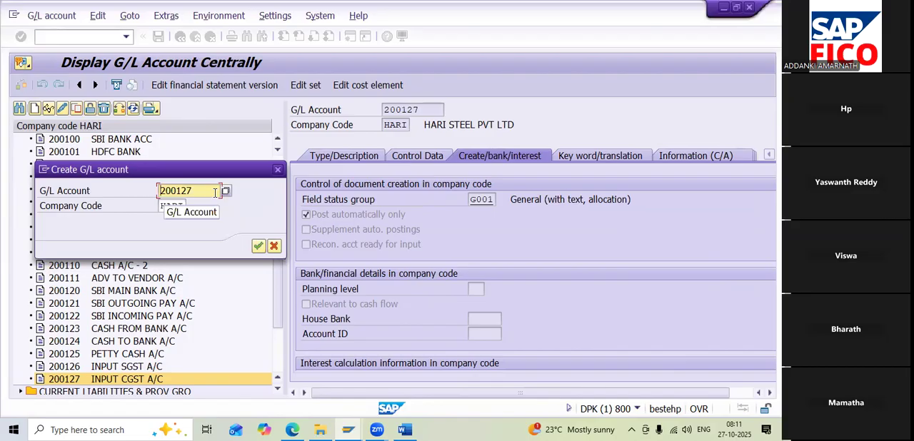
pyautogui.press('BackSpace')
pyautogui.write('8')
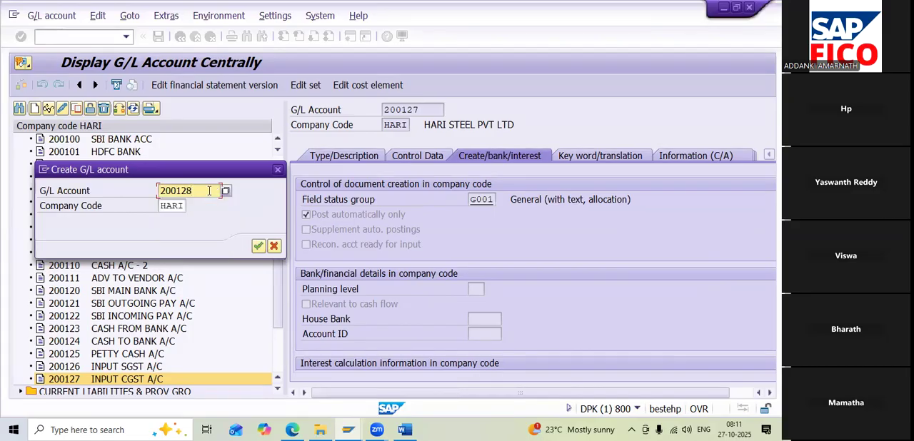
pyautogui.click(259, 247)
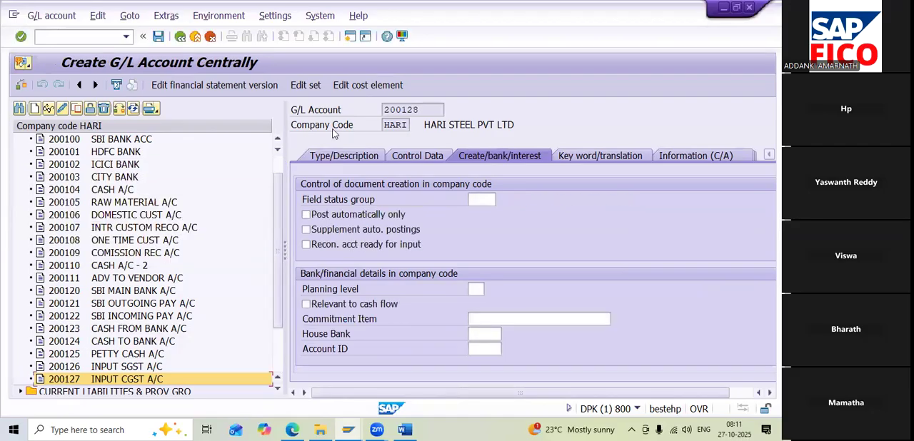
# Assign account 200128 to the CURRENT ASSETS, LOANS & ADV group and make it a balance sheet account
pyautogui.click(339, 157)
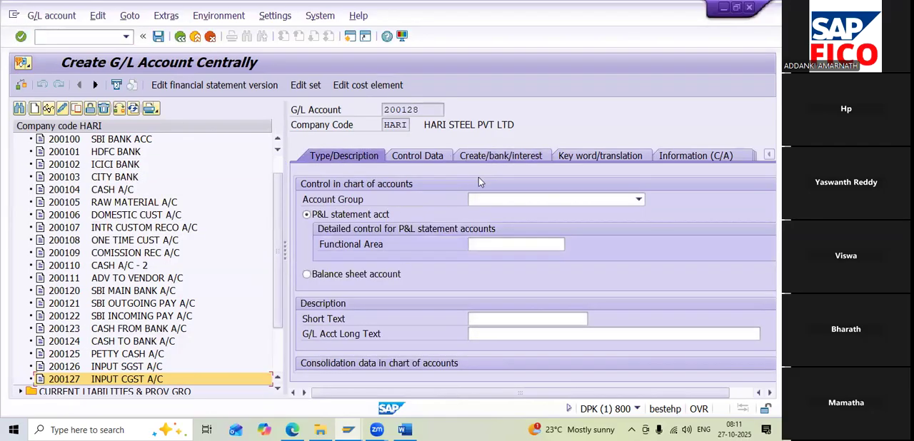
pyautogui.click(490, 200)
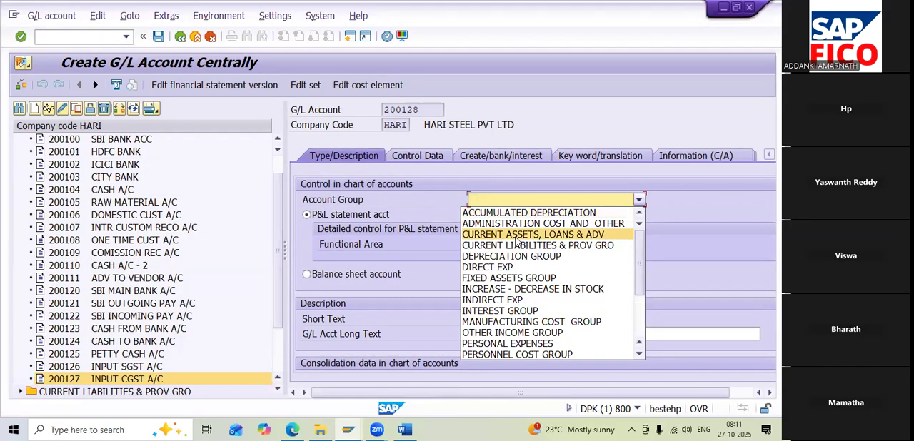
pyautogui.click(517, 236)
pyautogui.click(369, 274)
# Describe account 200128 with short text INPUT IGST A/C and long text INPUT IGST ACCOUNT
pyautogui.click(495, 319)
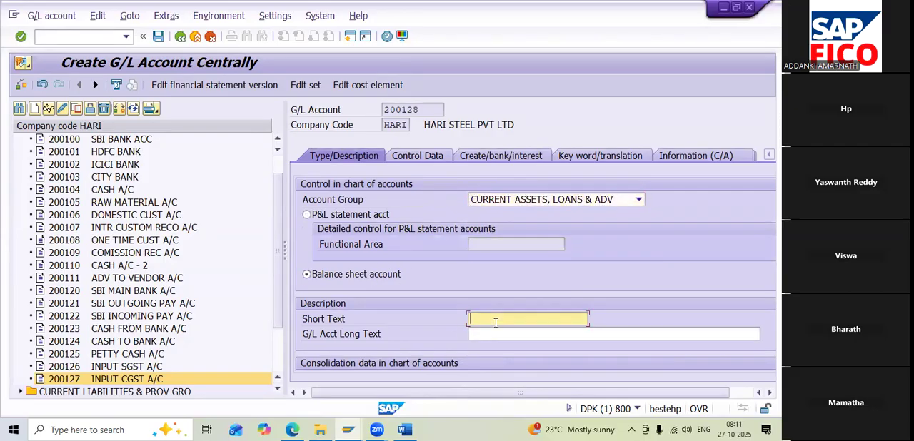
pyautogui.write('INPUT')
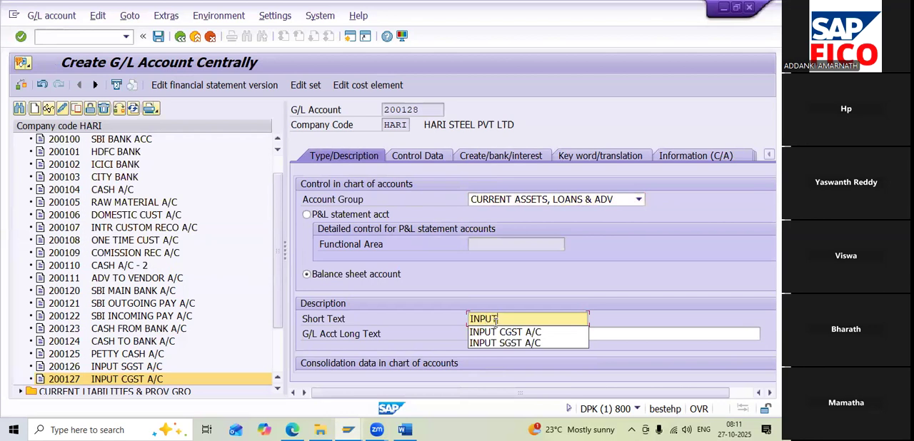
pyautogui.write(' IGST A/C')
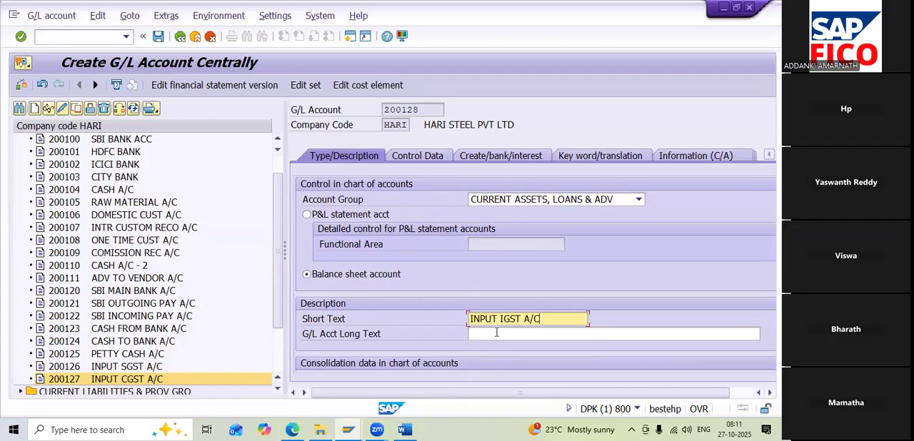
pyautogui.click(496, 333)
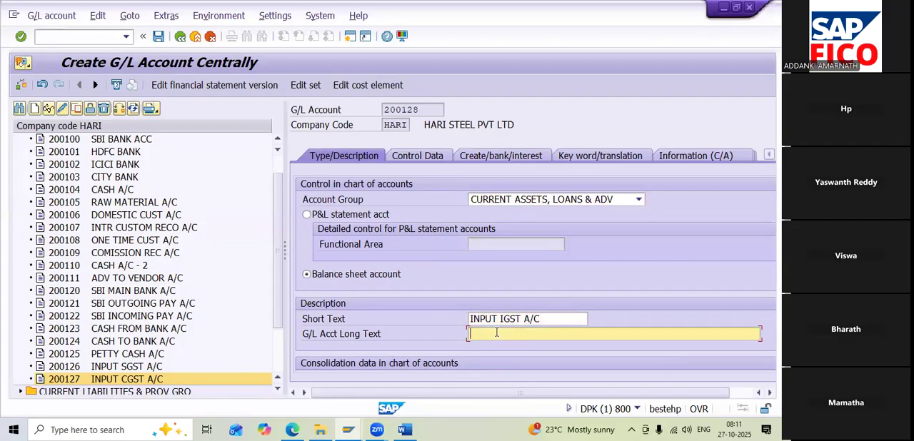
pyautogui.write('INP')
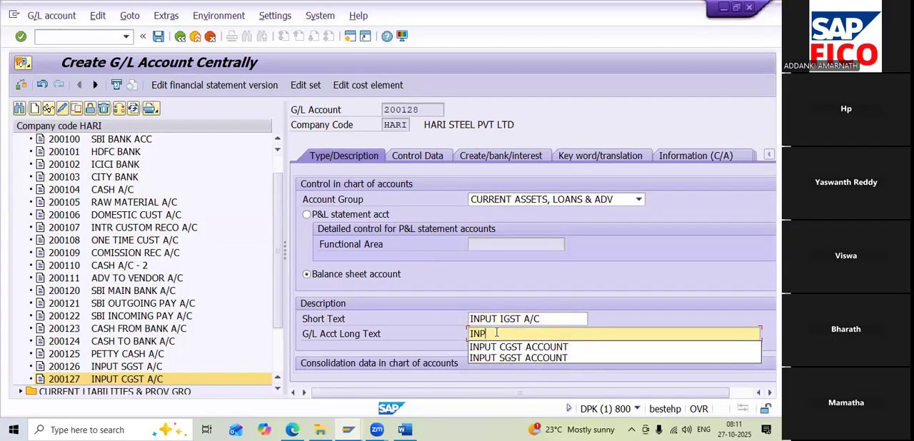
pyautogui.write('UT IGS')
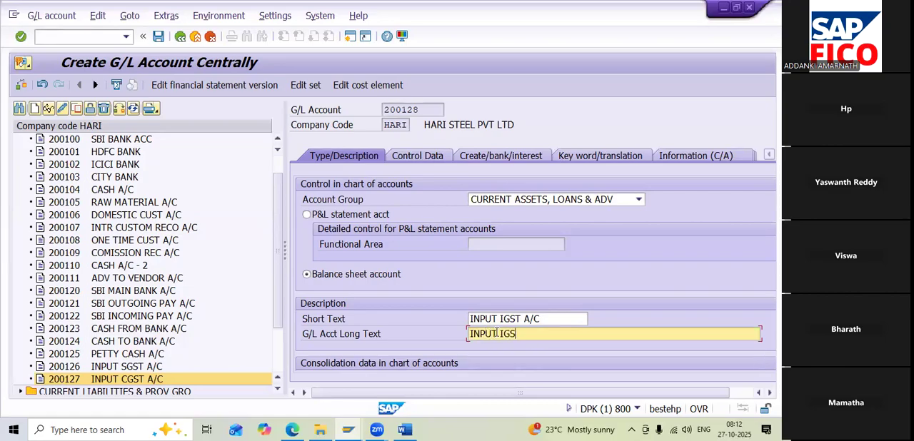
pyautogui.write('T ACCOUNT')
# Set the tax category of account 200128 to H2, INPUT IGST
pyautogui.click(405, 156)
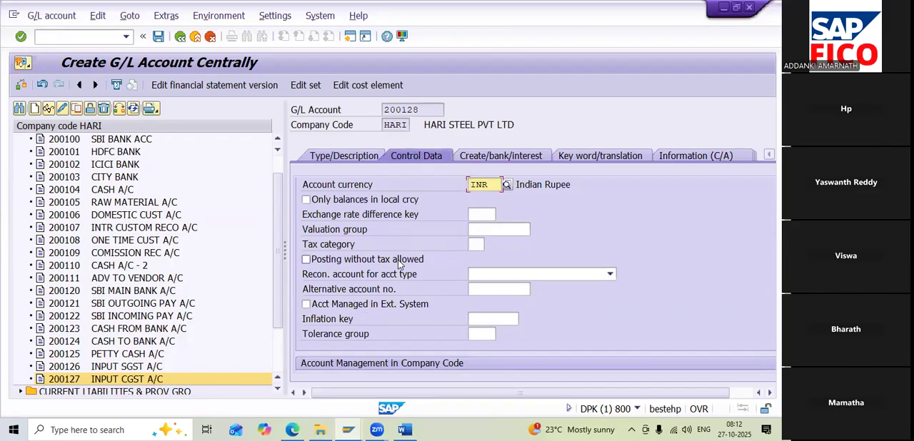
pyautogui.click(475, 245)
pyautogui.click(489, 246)
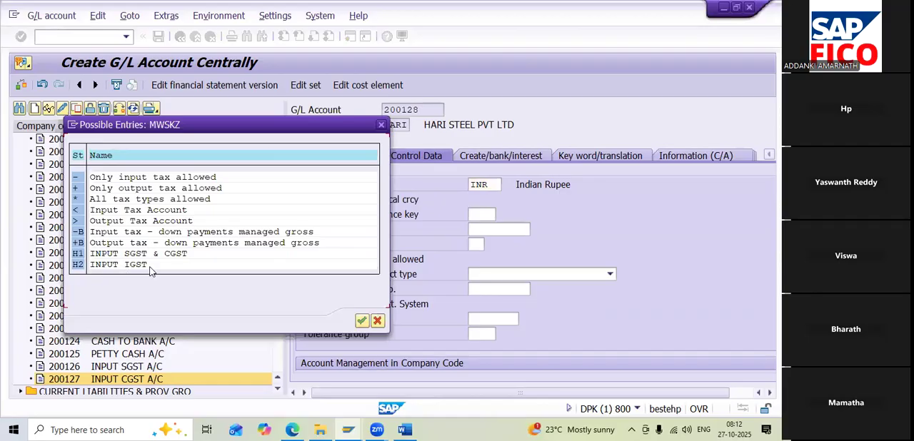
pyautogui.doubleClick(106, 266)
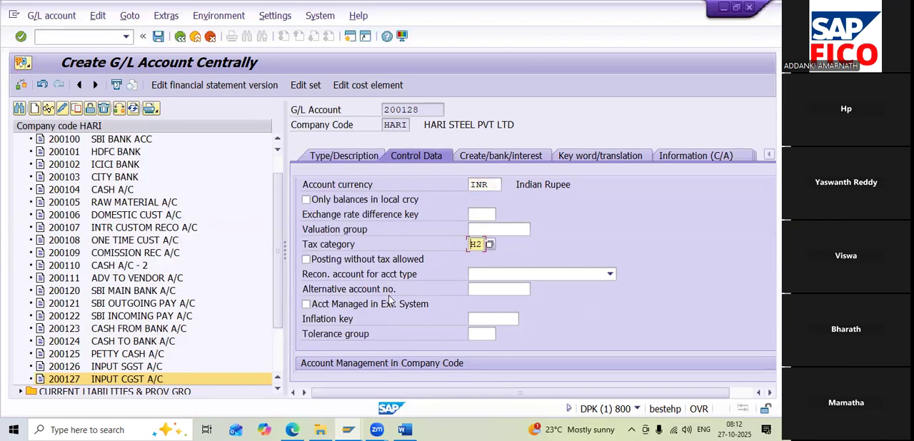
# Enable line item display for account 200128 and set its sort key to 001, Posting date
pyautogui.scroll(-2, 389, 300)
pyautogui.click(346, 306)
pyautogui.click(479, 321)
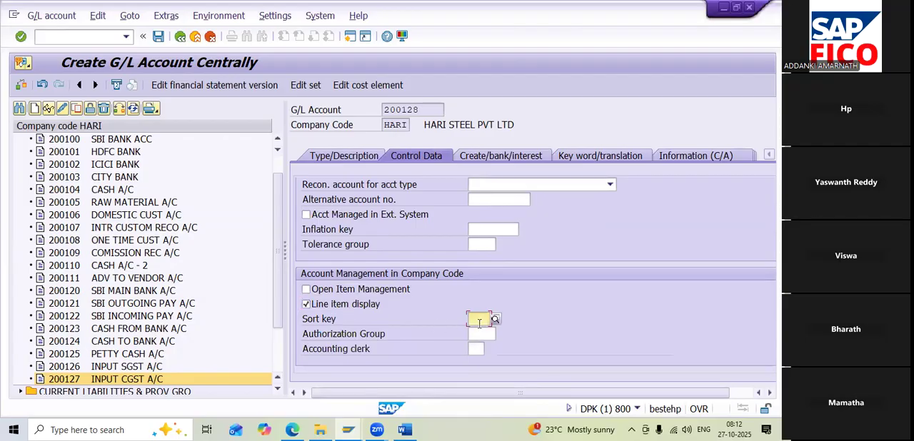
pyautogui.write('001')
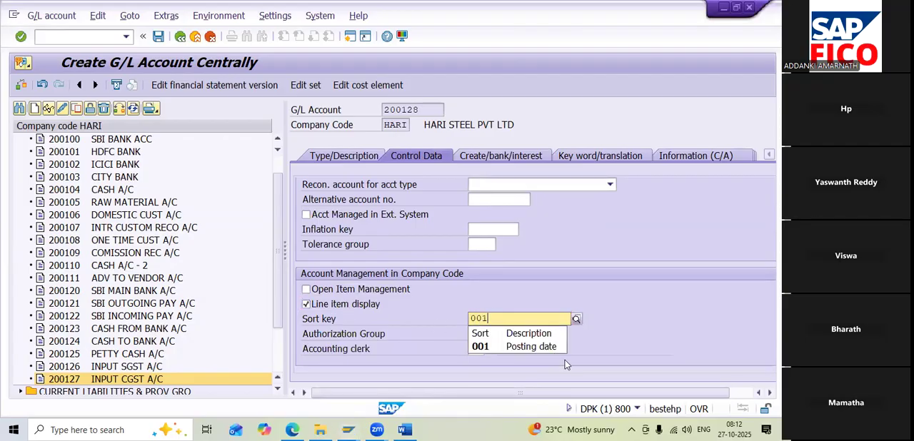
pyautogui.click(536, 347)
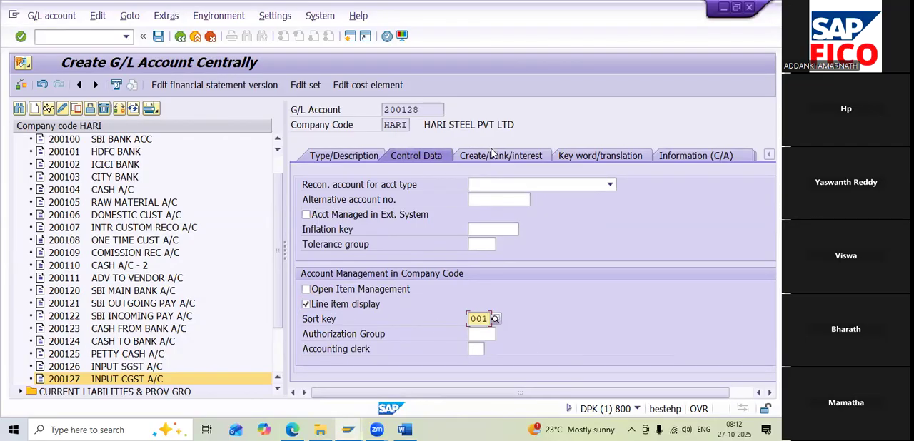
# Set field status group G001 and Post automatically only for account 200128, and save the account
pyautogui.click(492, 155)
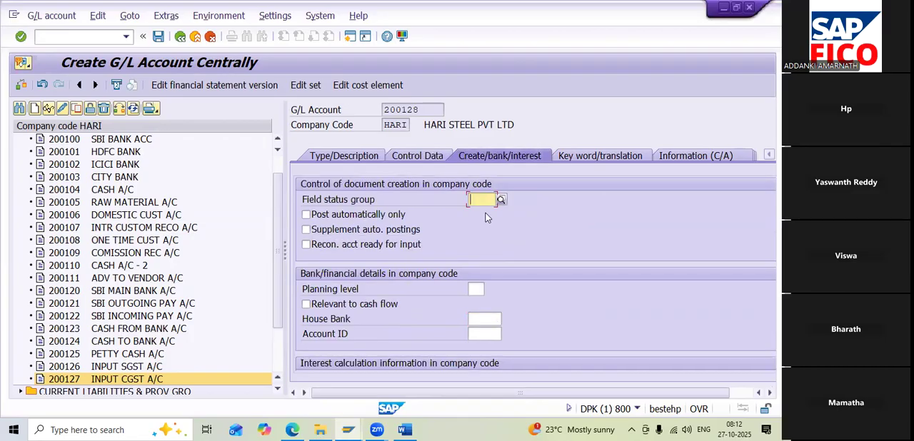
pyautogui.write('G00')
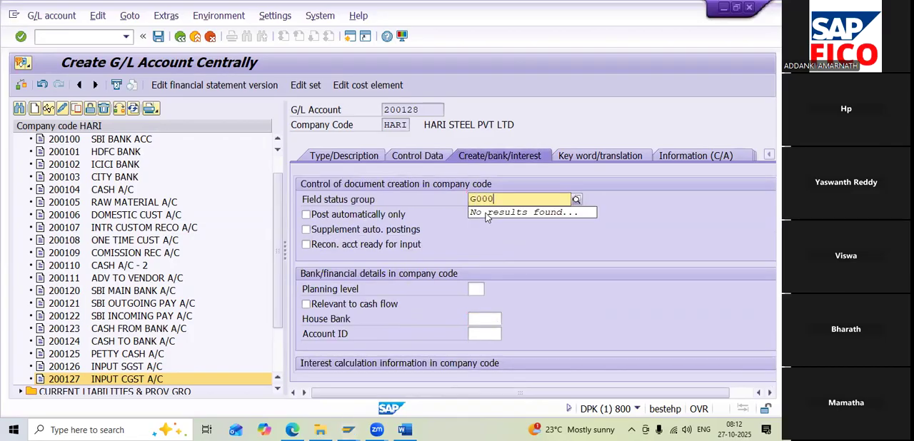
pyautogui.write('1')
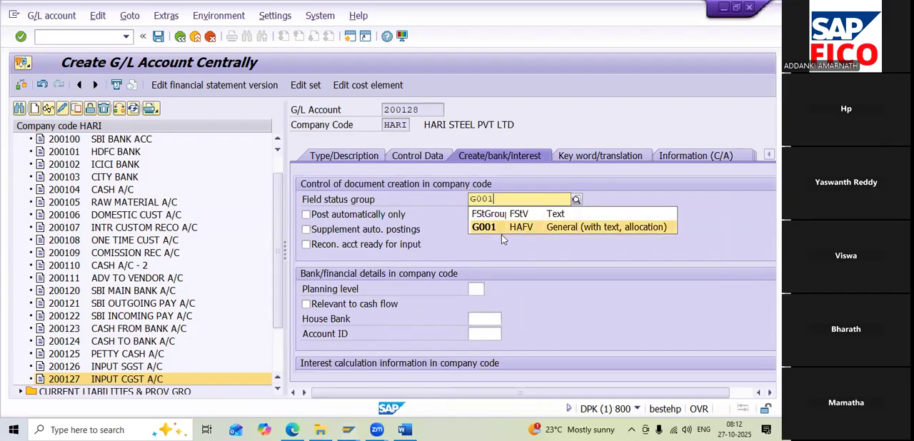
pyautogui.click(499, 227)
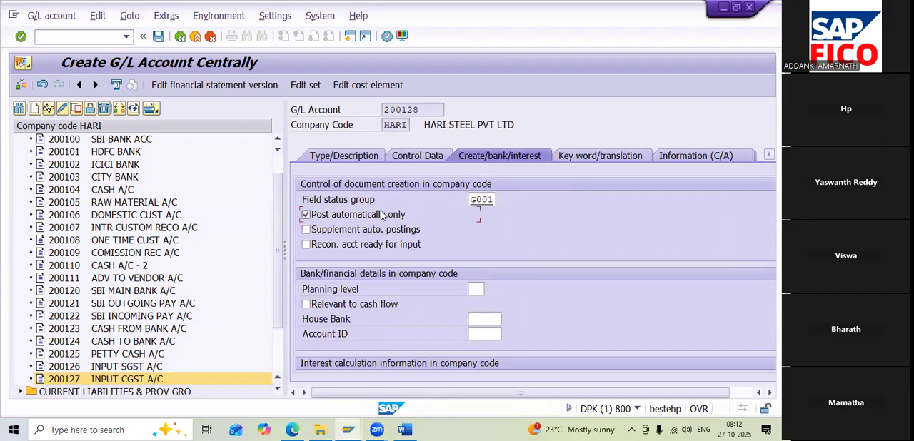
pyautogui.click(160, 36)
pyautogui.click(29, 261)
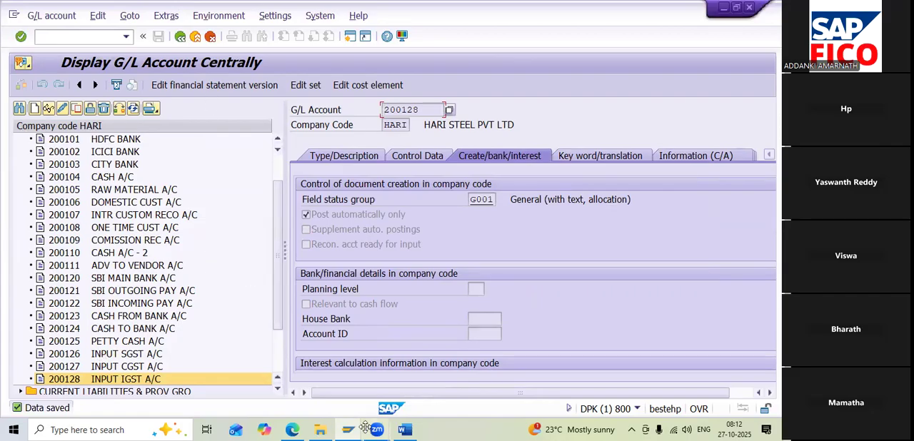
# Check the Input GST notes in Word for the next configuration item, then return to SAP and examine the accounts under ADMINISTRATION COST AND OTHER
pyautogui.click(406, 428)
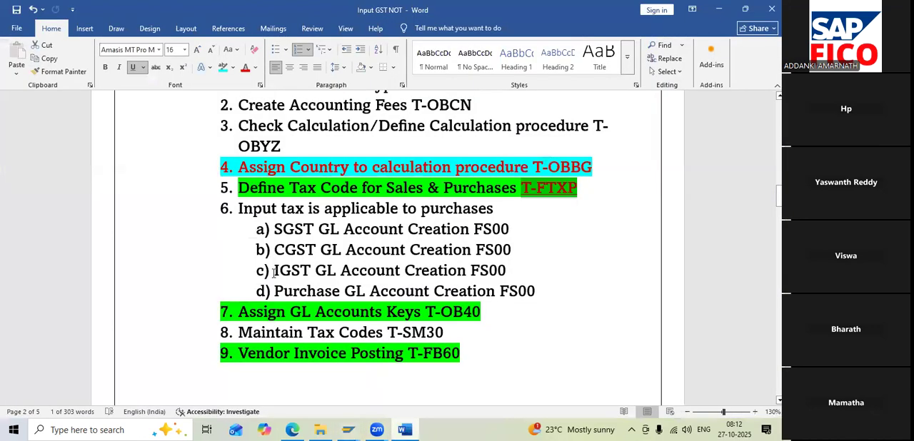
pyautogui.hotkey('alt', 'Tab')
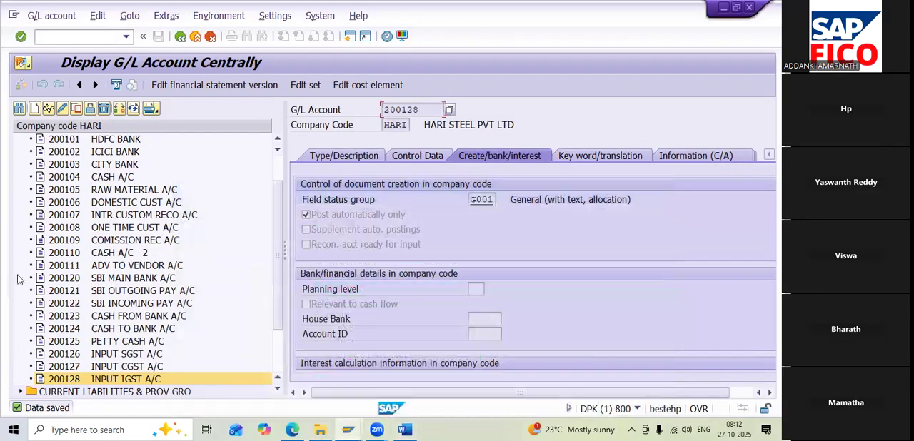
pyautogui.scroll(-3, 135, 265)
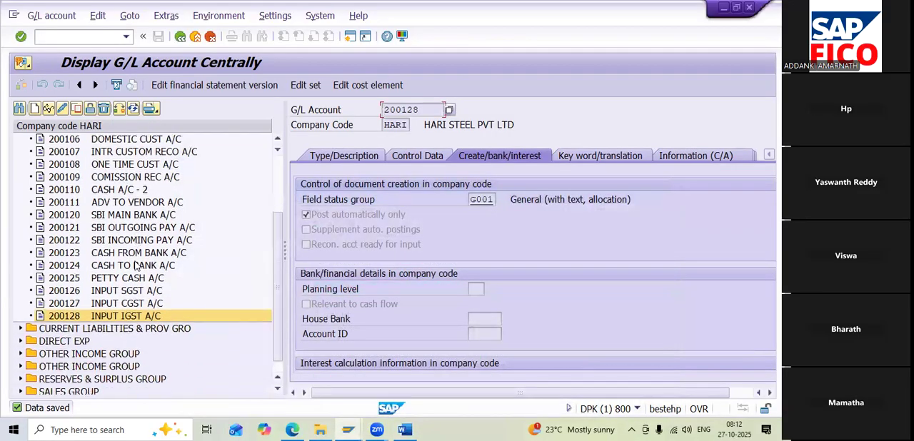
pyautogui.scroll(4, 114, 314)
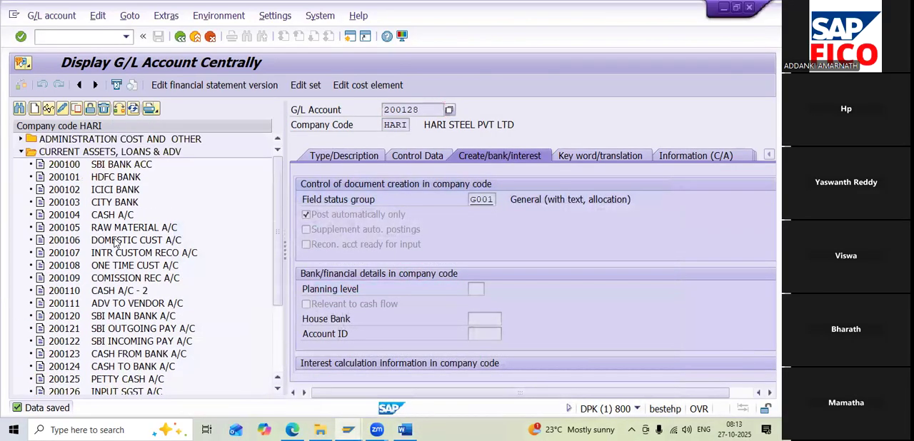
pyautogui.click(22, 140)
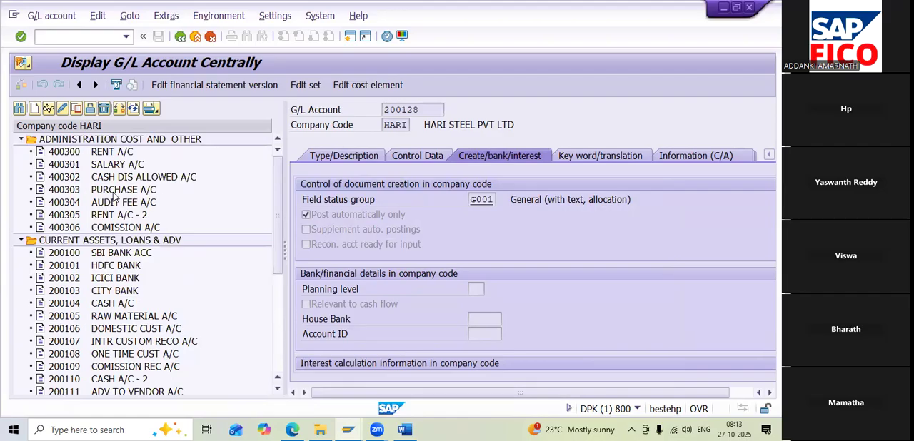
# Start creating G/L account 400307 in company code HARI
pyautogui.click(34, 108)
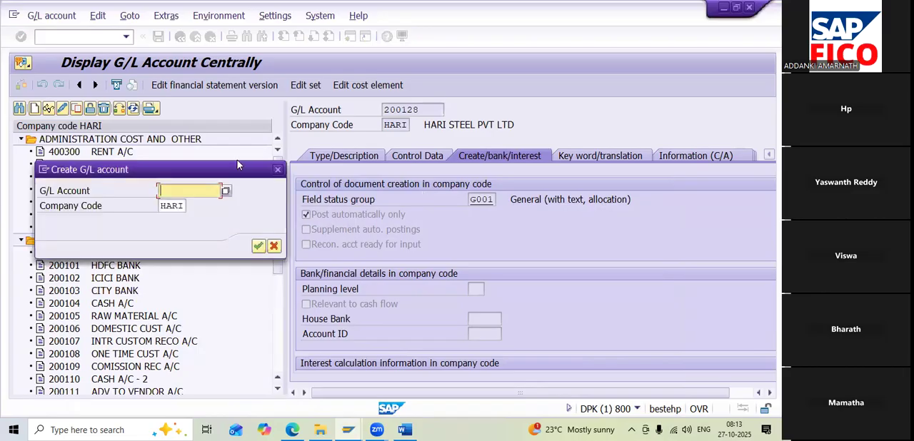
pyautogui.moveTo(231, 169); pyautogui.dragTo(361, 169)
pyautogui.write('4')
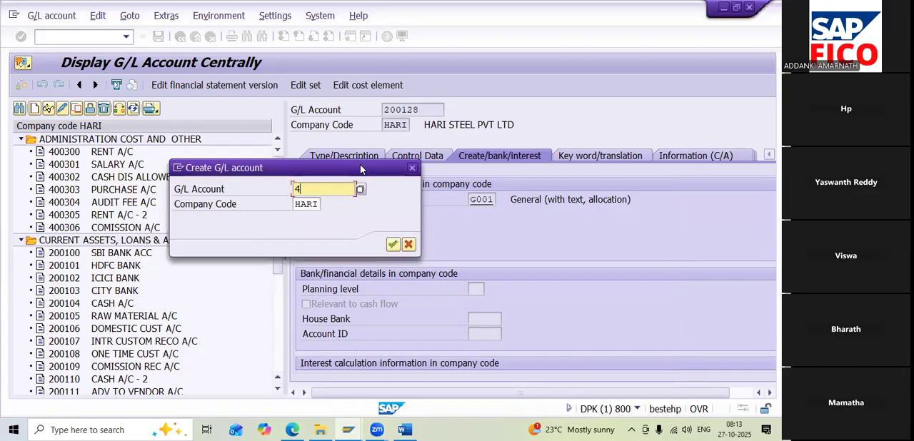
pyautogui.write('00307')
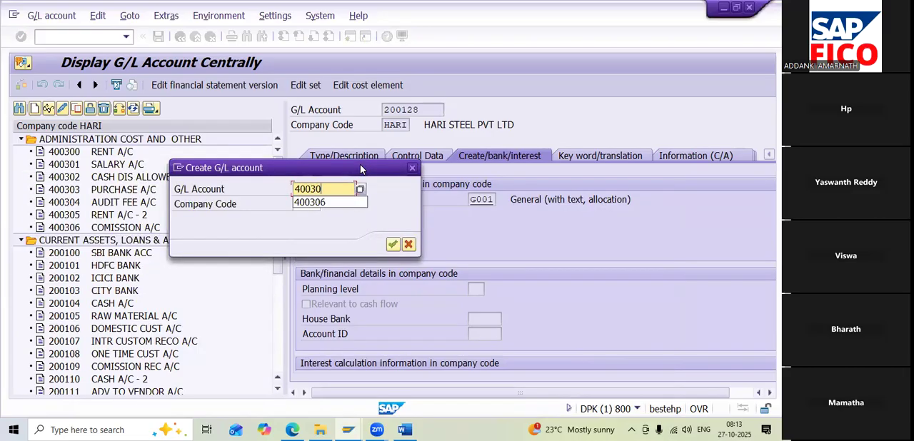
pyautogui.click(392, 246)
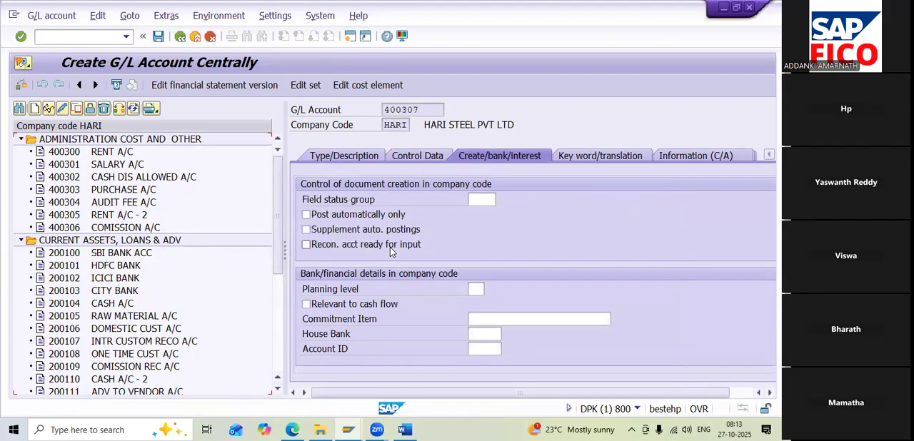
# Assign account 400307 to the ADMINISTRATION COST AND OTHER account group
pyautogui.click(356, 156)
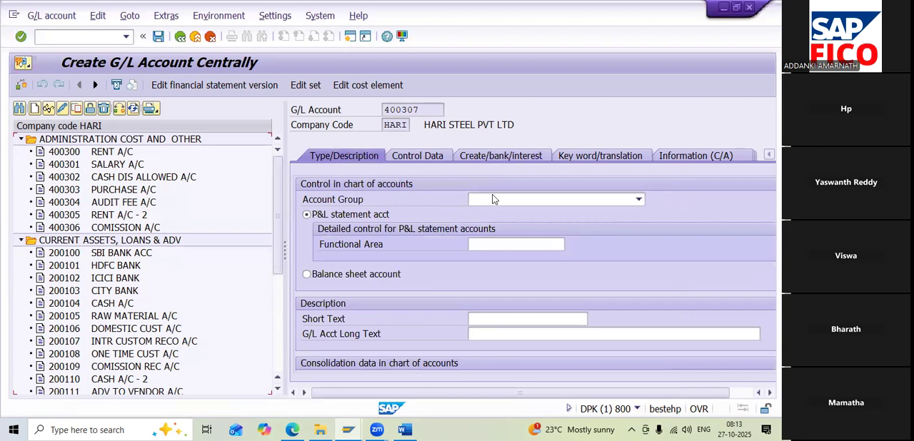
pyautogui.click(550, 199)
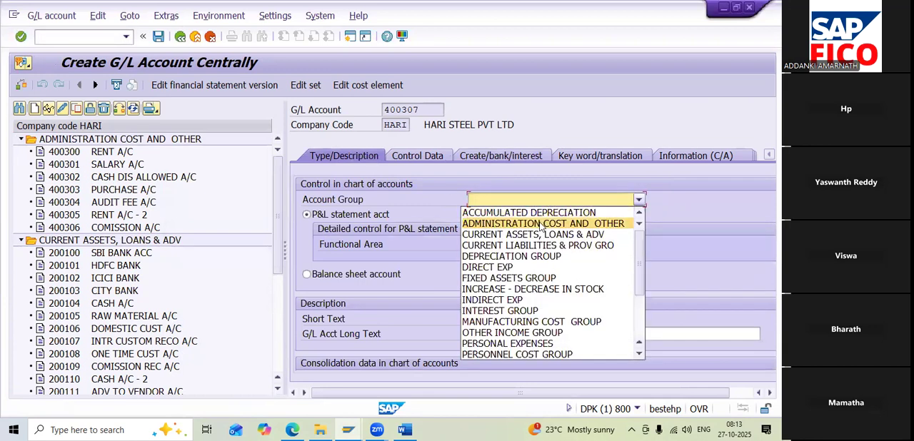
pyautogui.click(541, 224)
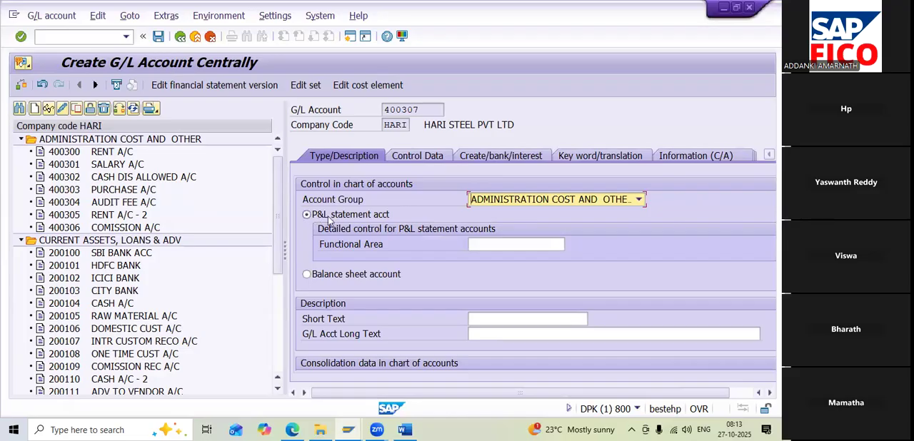
# Describe account 400307 with short text PURCHASE - 2 A/C and long text PURCHASE ACCOUNT
pyautogui.click(485, 323)
pyautogui.write('P')
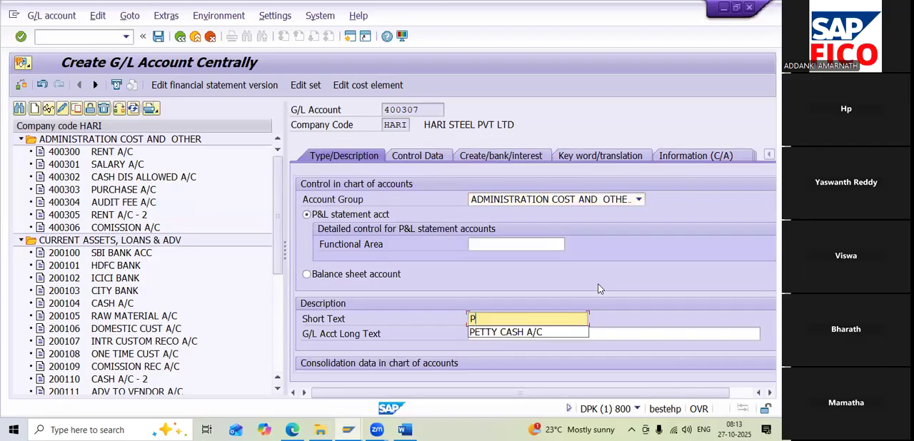
pyautogui.write('URCHASE')
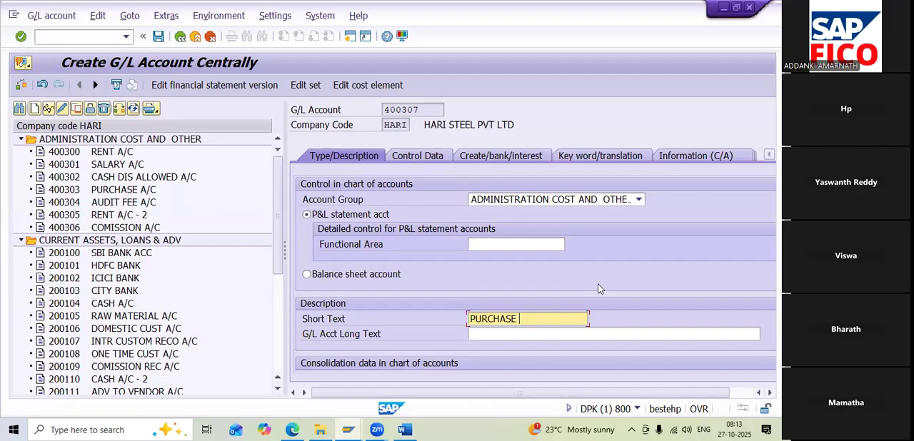
pyautogui.write('A/C')
pyautogui.click(514, 319)
pyautogui.write('- 2 A/C')
pyautogui.click(513, 333)
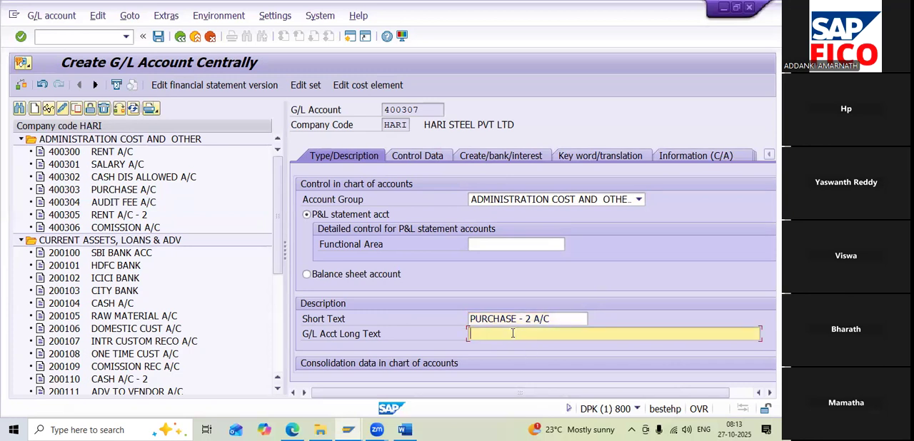
pyautogui.write('PURCHASE ACCOUNT')
# Set the tax category of account 400307 to *, All tax types allowed, and permit posting without tax
pyautogui.click(435, 156)
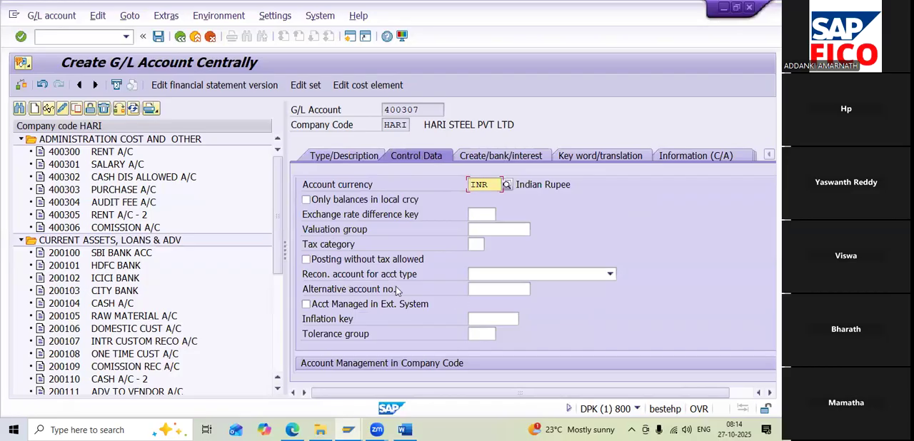
pyautogui.scroll(-2, 399, 292)
pyautogui.scroll(2, 365, 265)
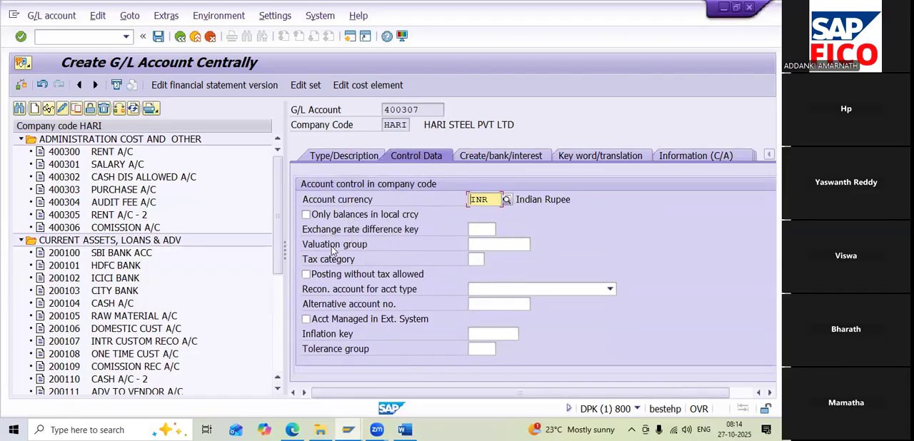
pyautogui.click(475, 260)
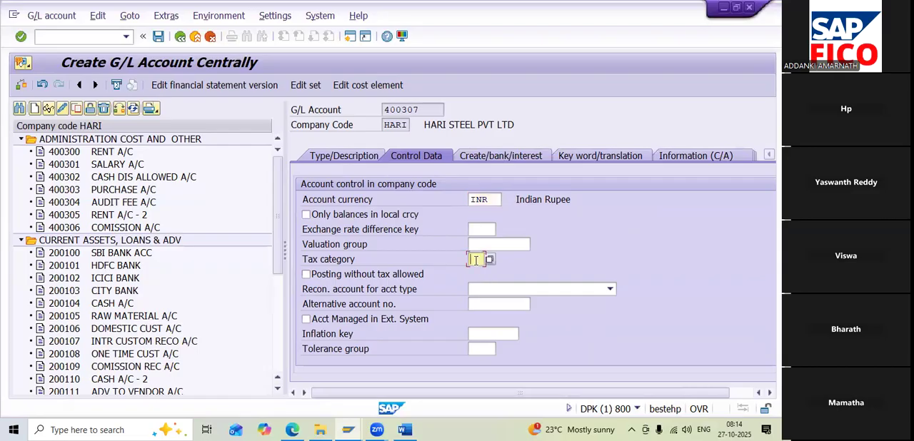
pyautogui.click(490, 260)
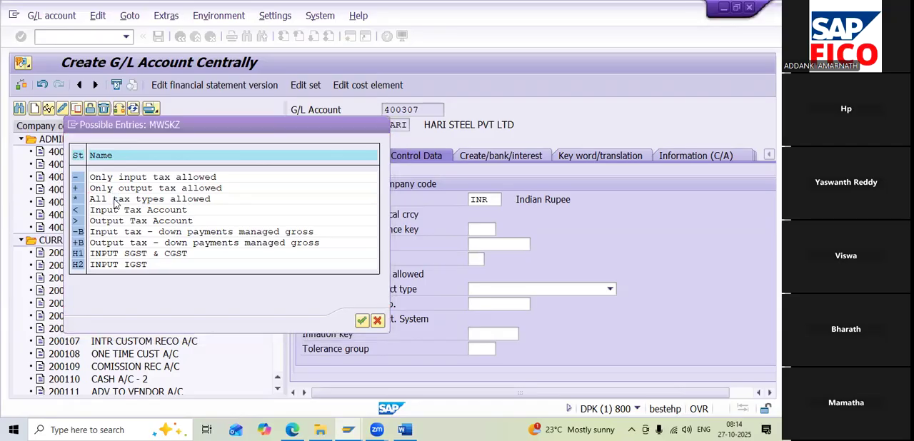
pyautogui.doubleClick(114, 199)
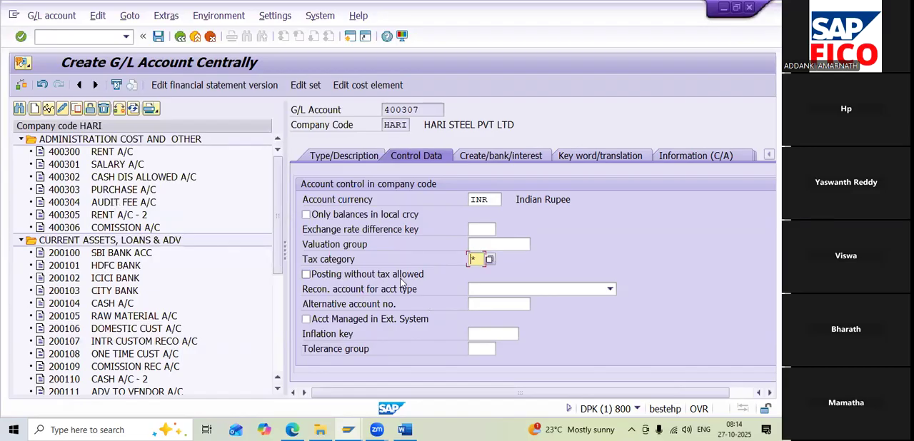
pyautogui.click(306, 275)
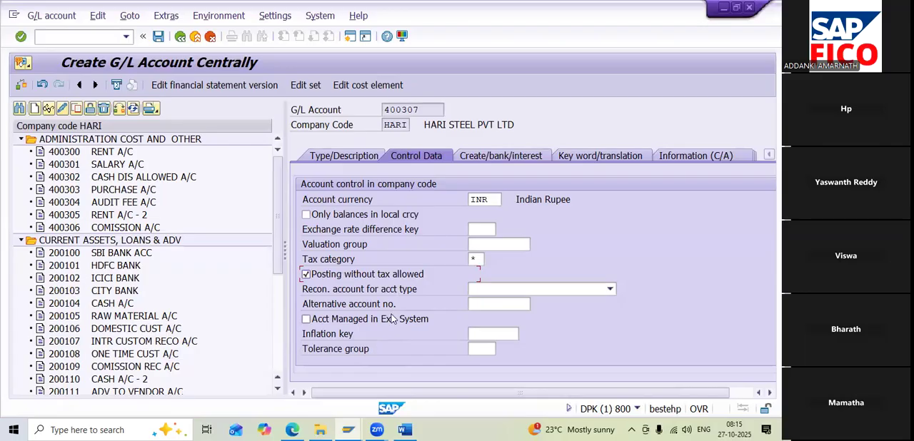
# Enable line item display for account 400307 and enter 001 as its sort key
pyautogui.scroll(-1, 391, 319)
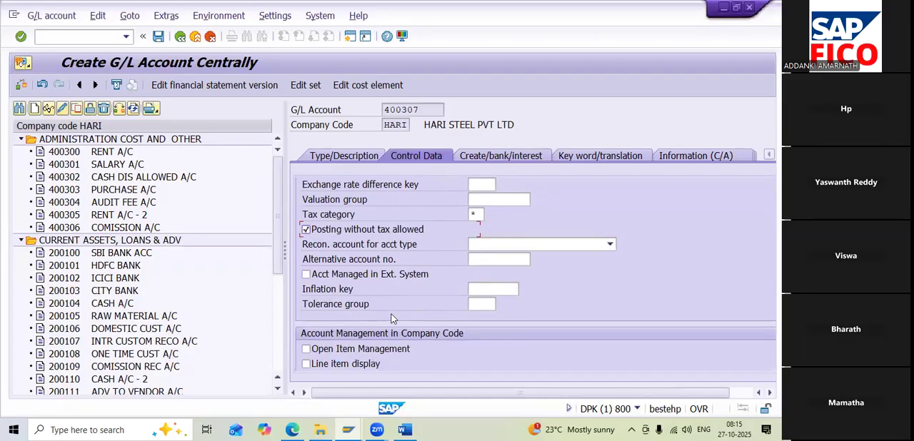
pyautogui.scroll(-2, 391, 319)
pyautogui.click(345, 275)
pyautogui.click(463, 287)
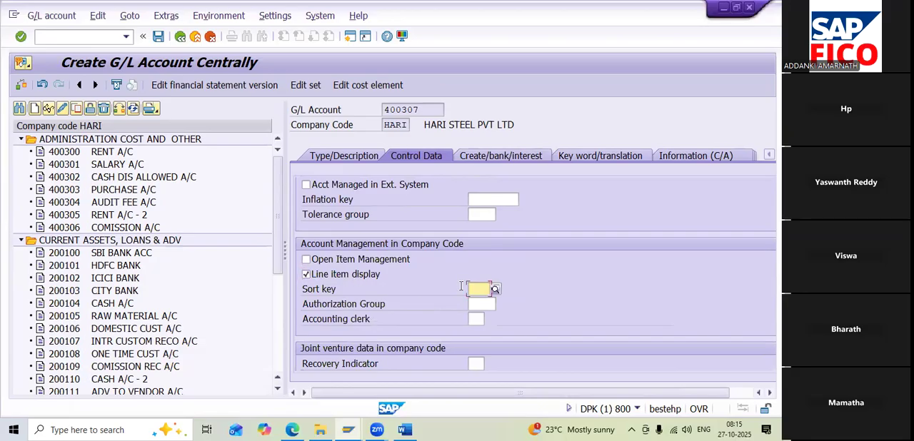
pyautogui.write('001')
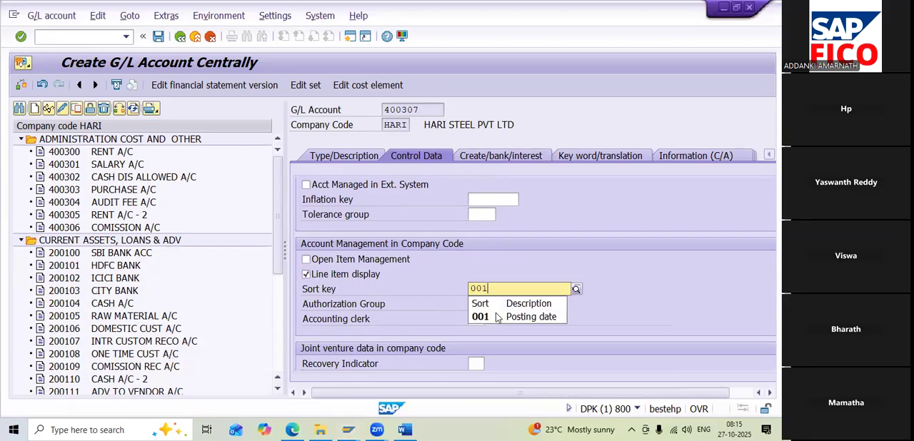
# Assign field status group G001 to account 400307 and save the account
pyautogui.click(495, 312)
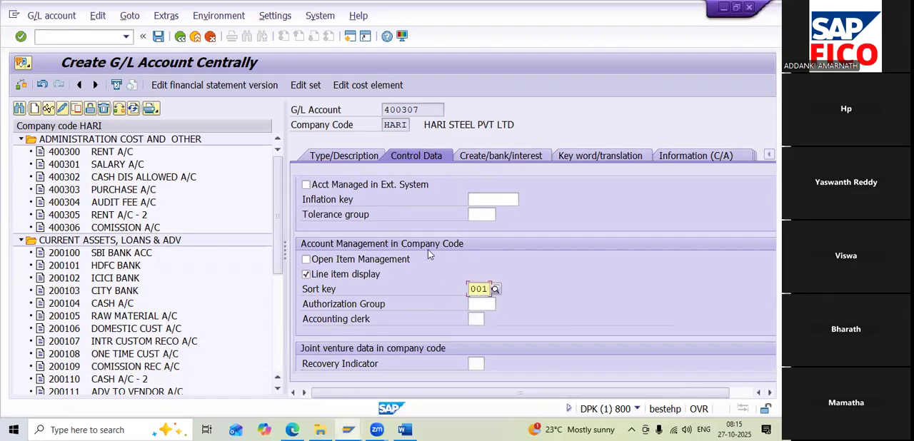
pyautogui.click(499, 158)
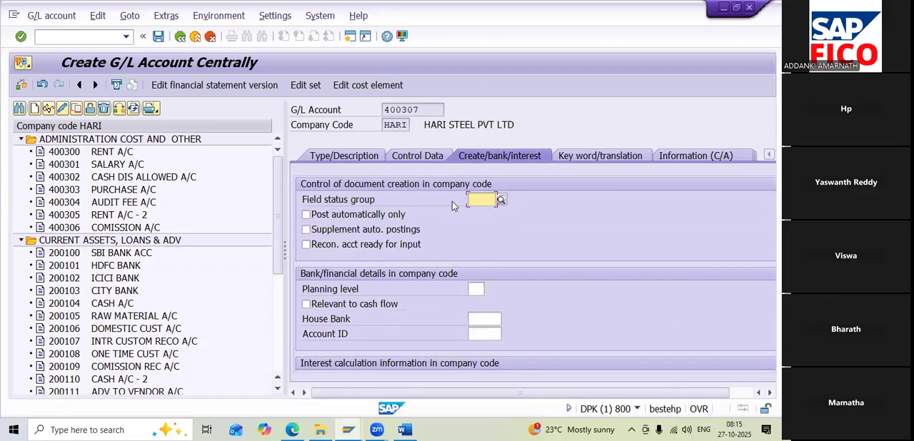
pyautogui.write('G001')
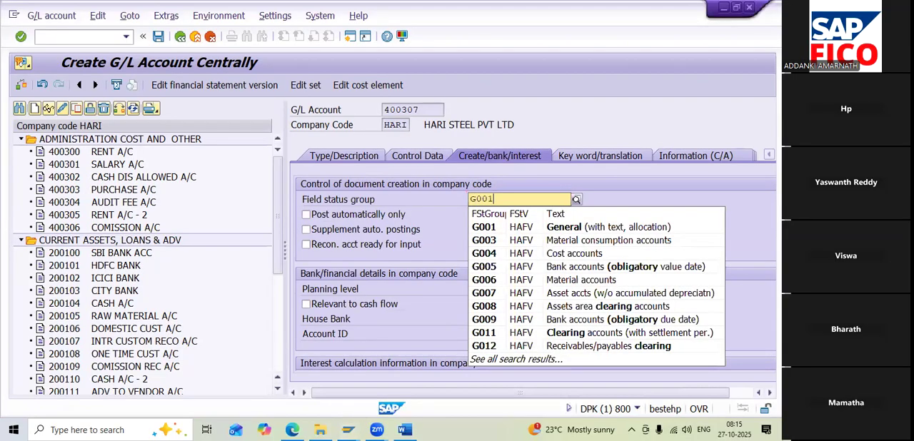
pyautogui.click(489, 227)
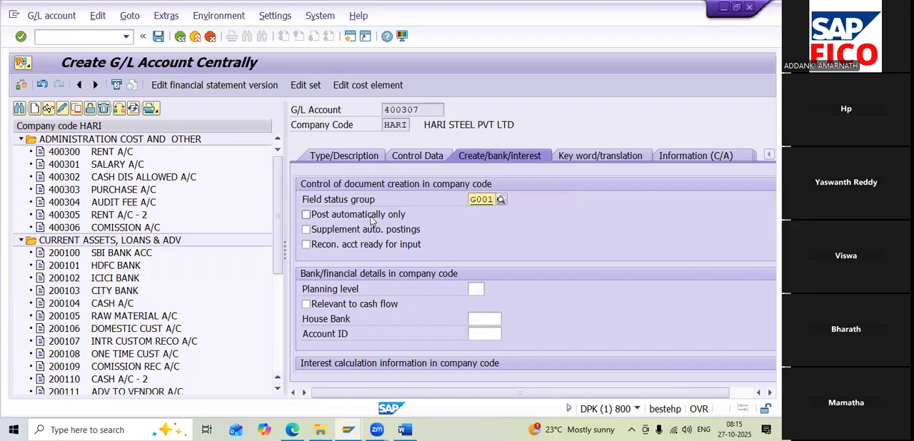
pyautogui.click(158, 36)
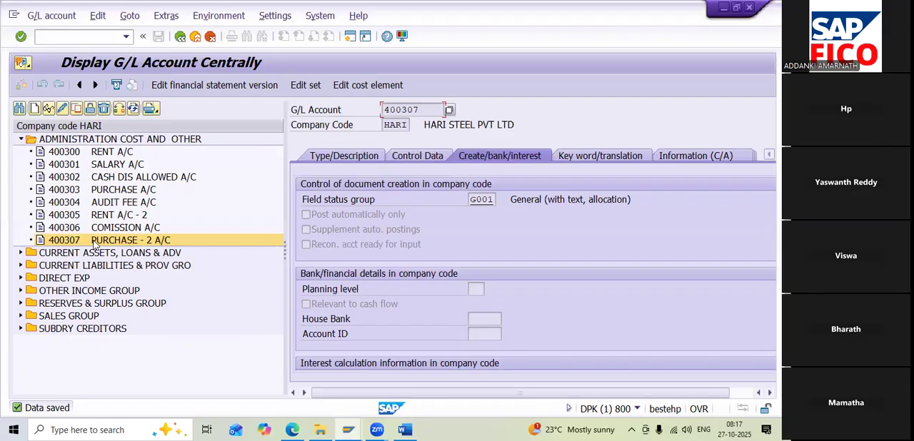
# Consult step 7, Assign GL Accounts Keys T-OB40, in the Word notes and return to SAP
pyautogui.click(404, 429)
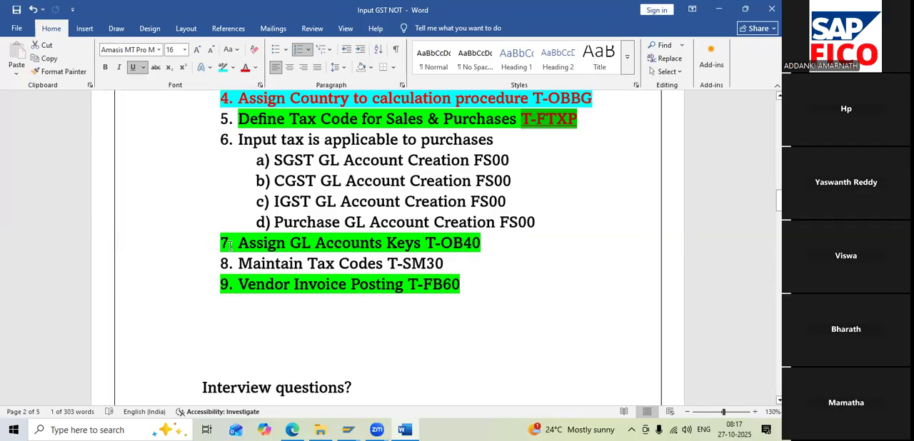
pyautogui.moveTo(220, 244); pyautogui.dragTo(490, 243)
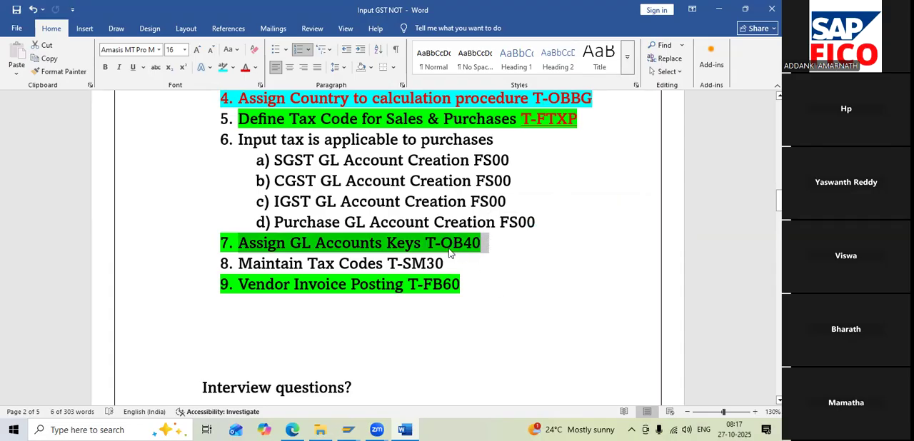
pyautogui.click(718, 10)
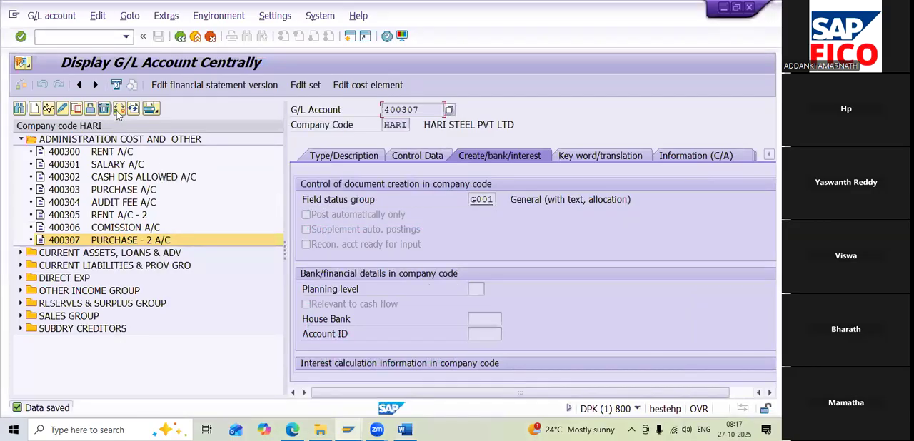
# Leave the G/L account display and open transaction OB40
pyautogui.click(69, 36)
pyautogui.write('/n')
pyautogui.press('Return')
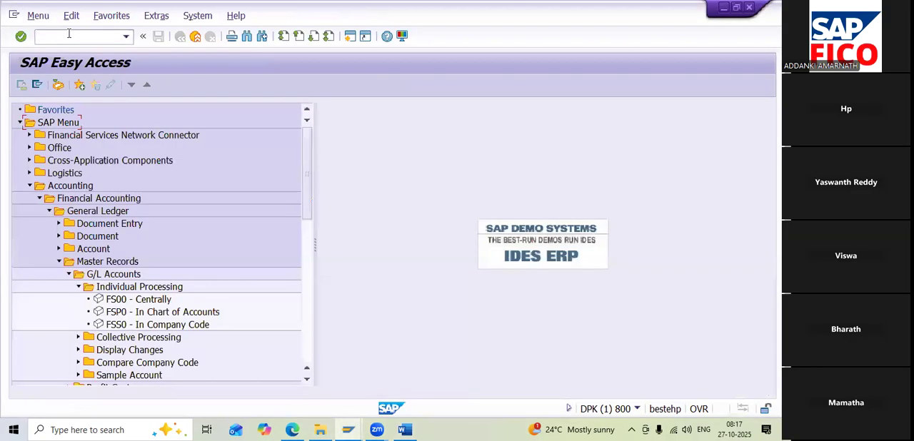
pyautogui.click(69, 36)
pyautogui.write('OB40')
pyautogui.press('Return')
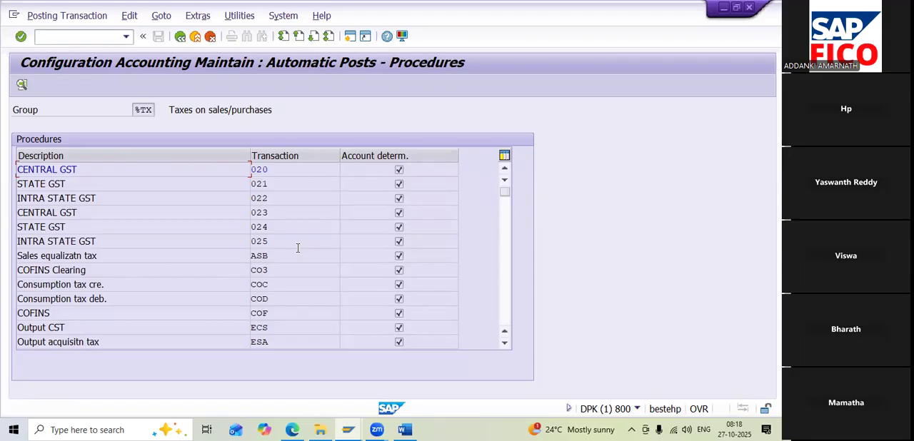
# Open the INPUT SGST transaction HA1 for chart of accounts HAOC and save its rules
pyautogui.scroll(-3, 362, 283)
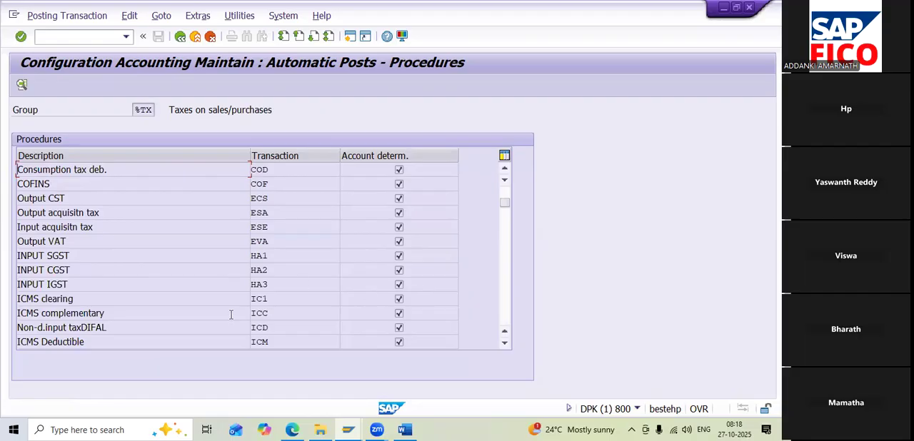
pyautogui.doubleClick(261, 257)
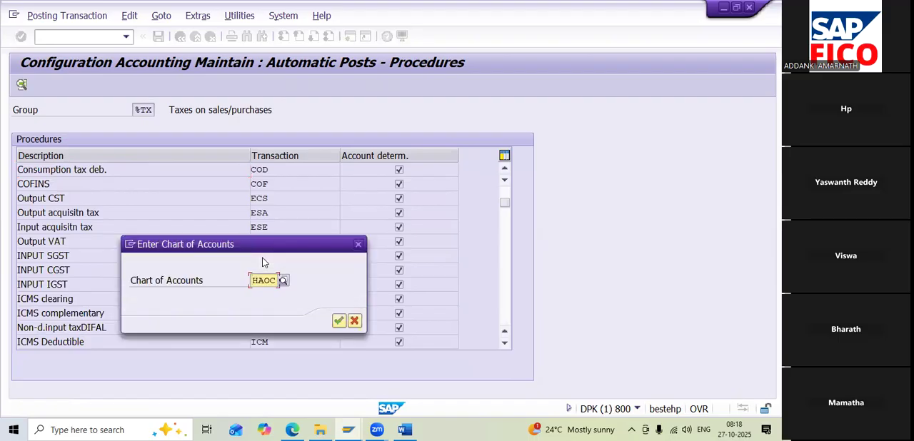
pyautogui.click(338, 320)
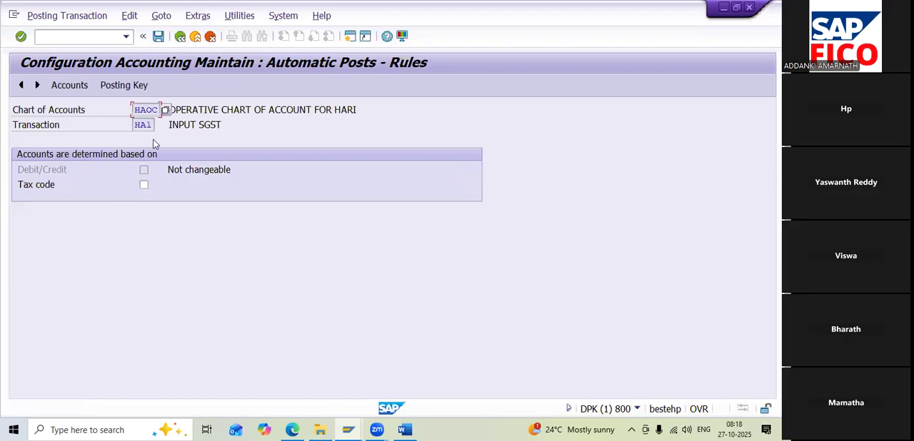
pyautogui.click(123, 86)
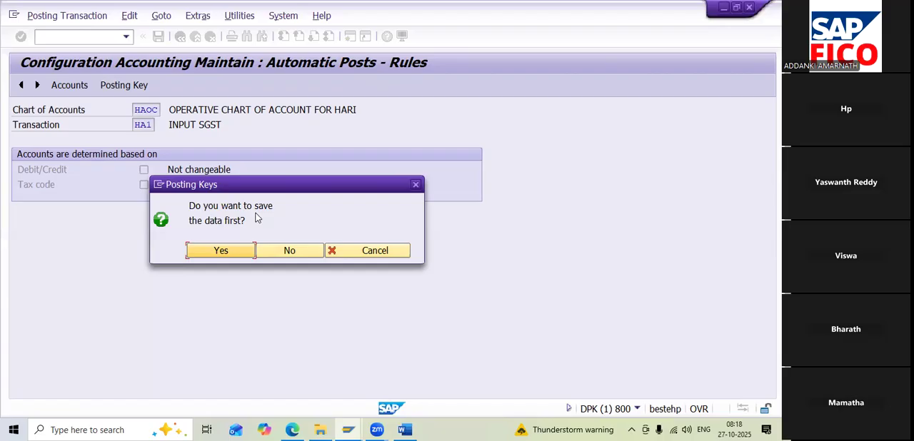
pyautogui.click(218, 253)
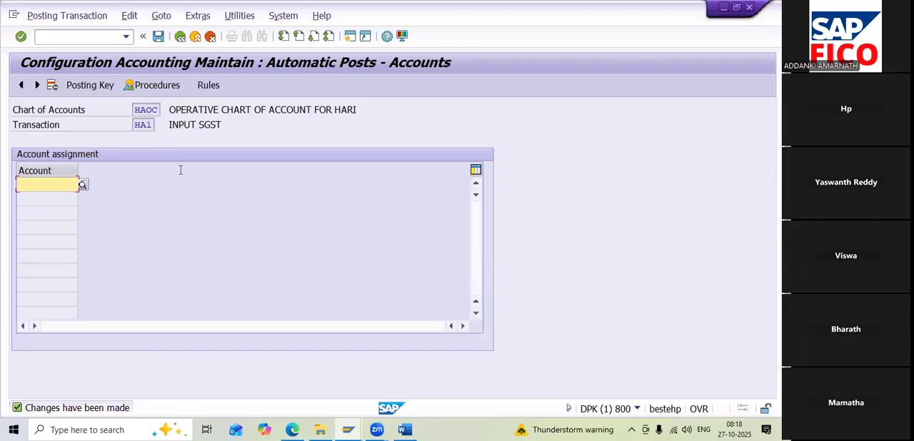
# Set HA1's posting keys to 40 for debit and 50 for credit, and save them in customizing request DPKK900713
pyautogui.click(92, 85)
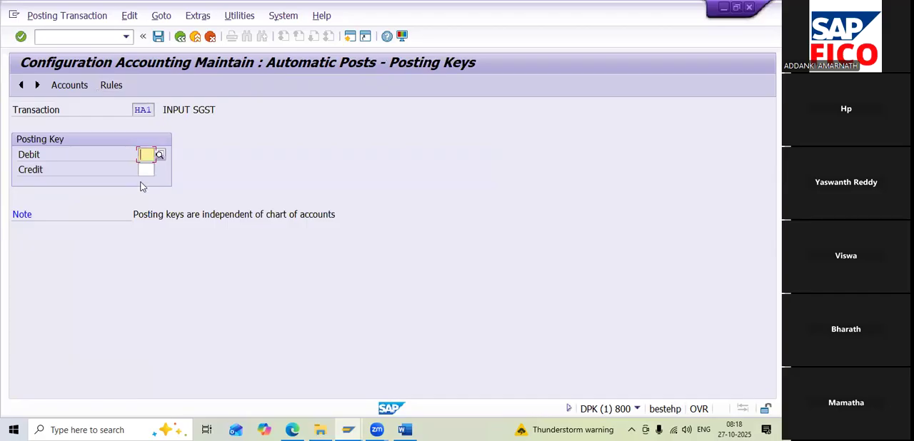
pyautogui.write('40')
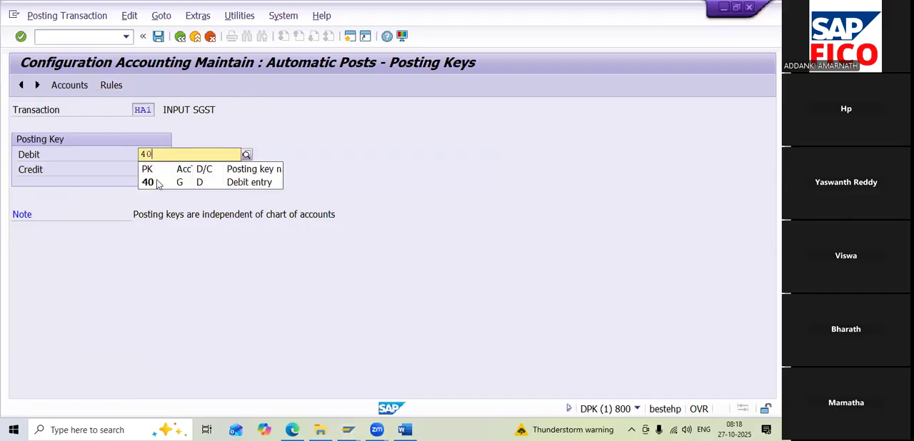
pyautogui.click(158, 184)
pyautogui.click(143, 171)
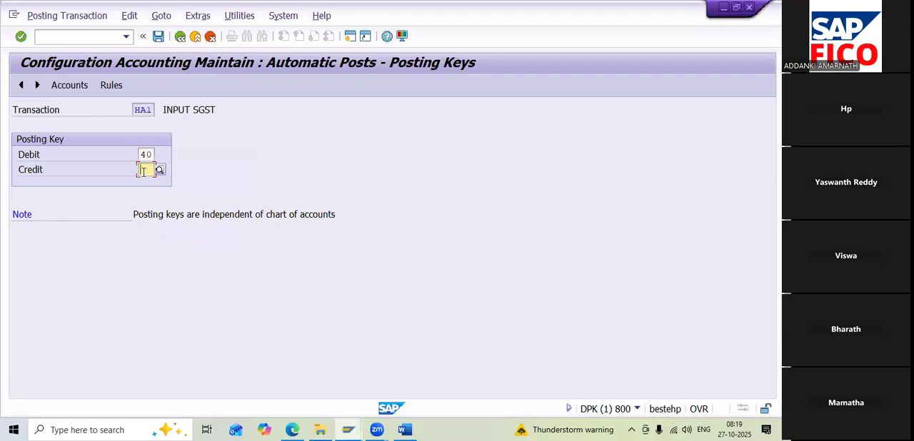
pyautogui.write('50')
pyautogui.click(163, 201)
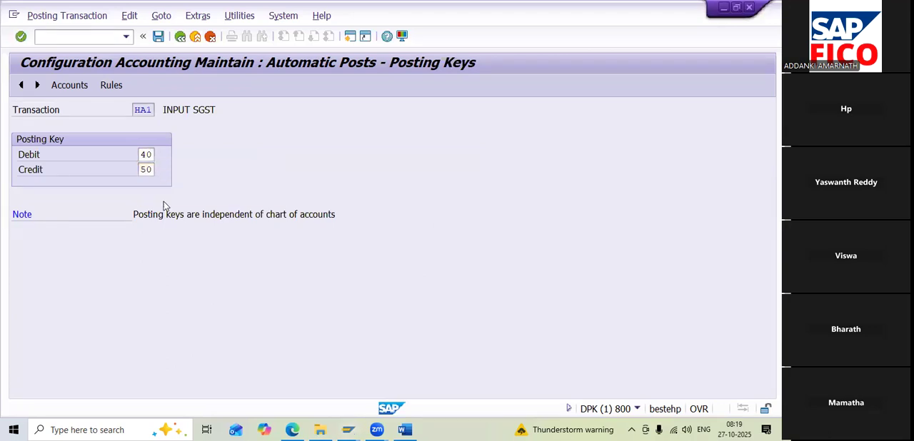
pyautogui.click(159, 37)
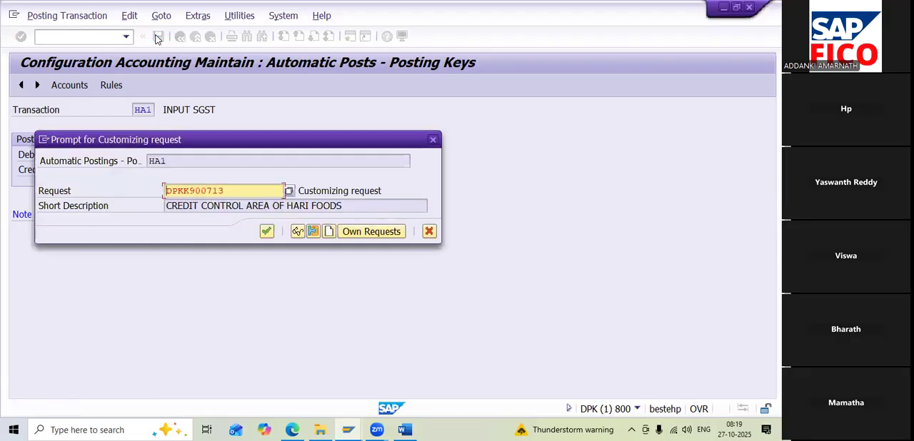
pyautogui.click(266, 232)
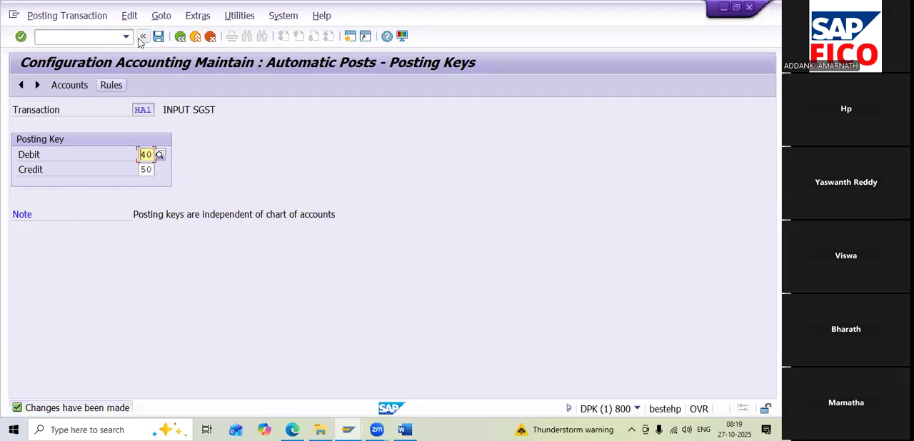
# Assign the INPUT SGST ACCOUNT, 200126, to transaction HA1 and save the assignment to the customizing request
pyautogui.click(72, 85)
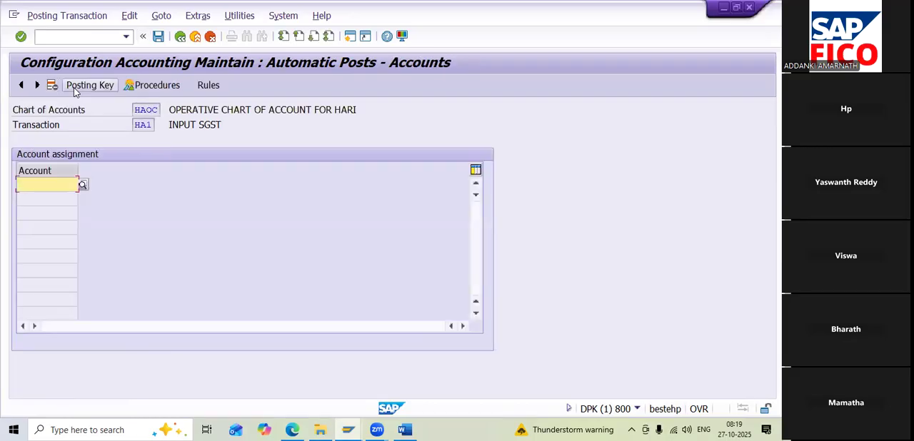
pyautogui.click(83, 185)
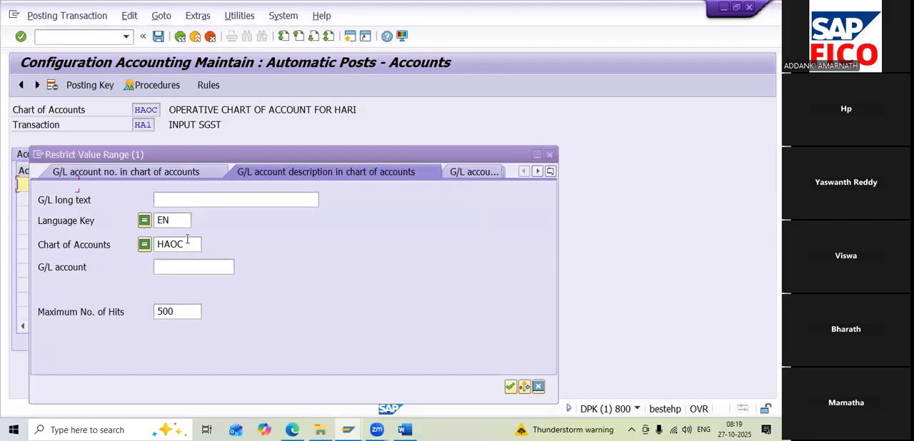
pyautogui.click(510, 386)
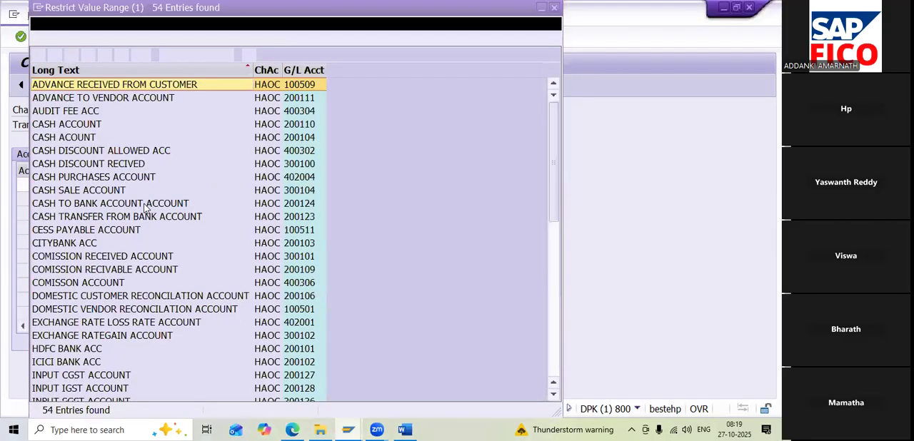
pyautogui.scroll(-3, 145, 208)
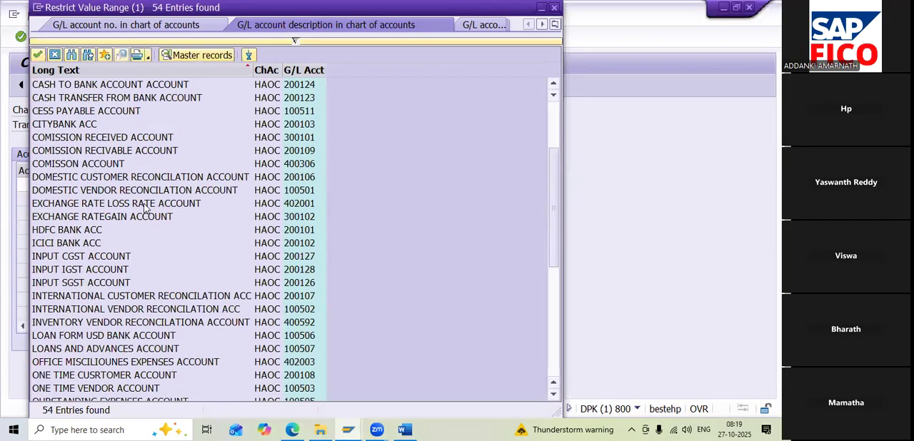
pyautogui.click(89, 284)
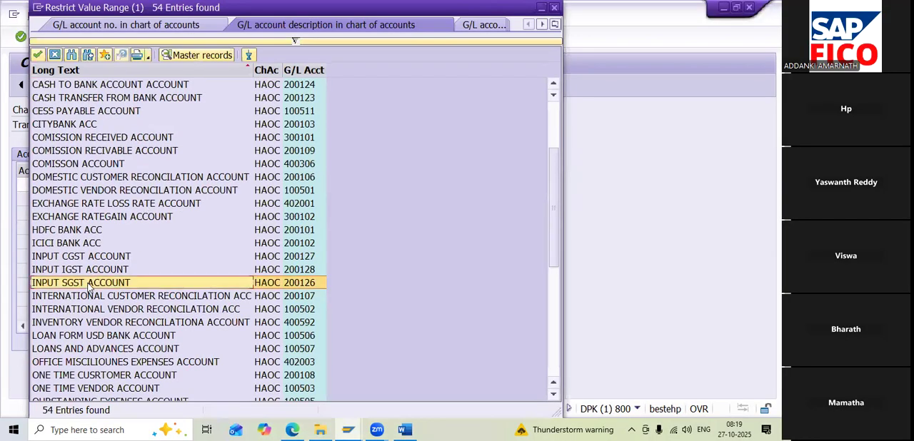
pyautogui.doubleClick(90, 284)
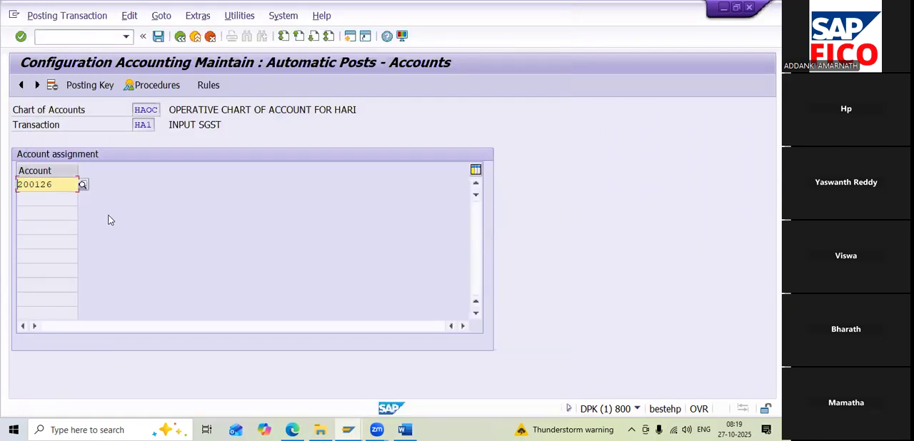
pyautogui.click(158, 37)
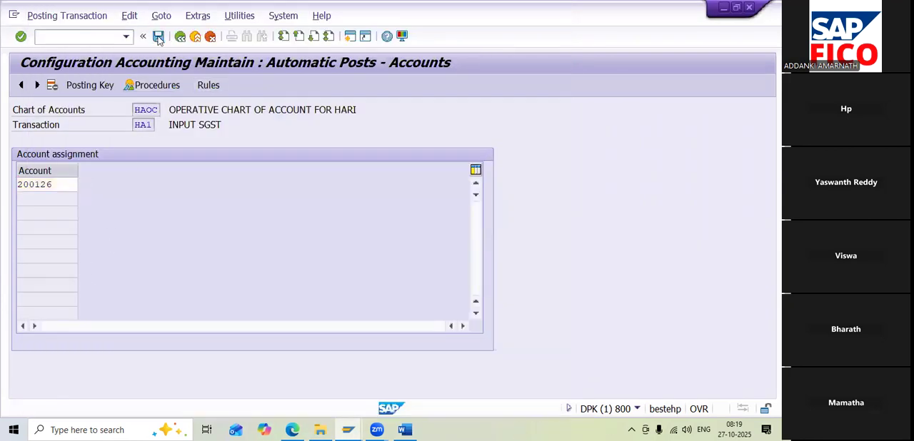
pyautogui.click(266, 232)
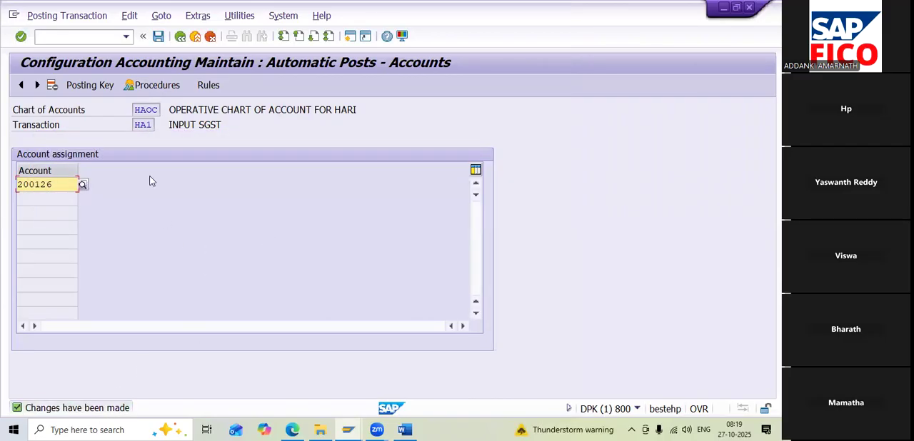
# Return to the procedures list, open the INPUT CGST transaction HA2 and save its rules
pyautogui.click(180, 37)
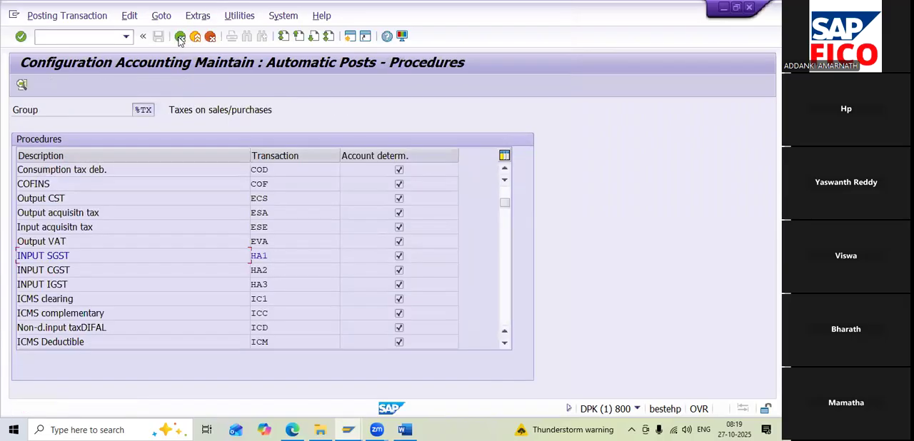
pyautogui.doubleClick(257, 269)
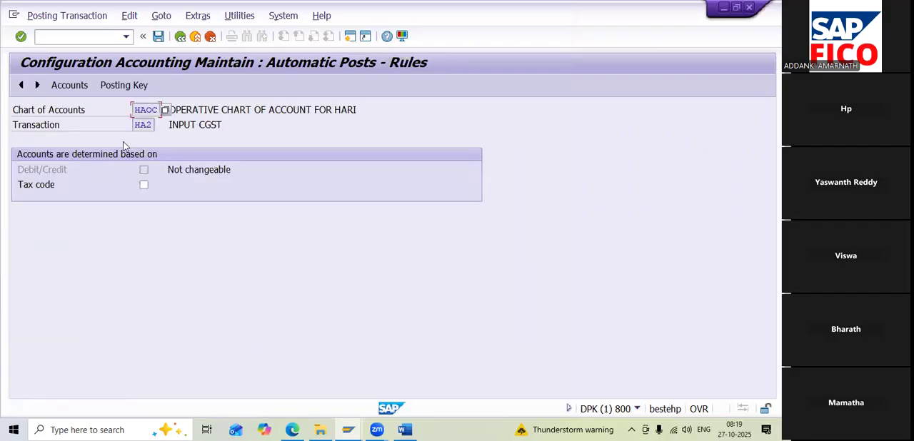
pyautogui.click(125, 85)
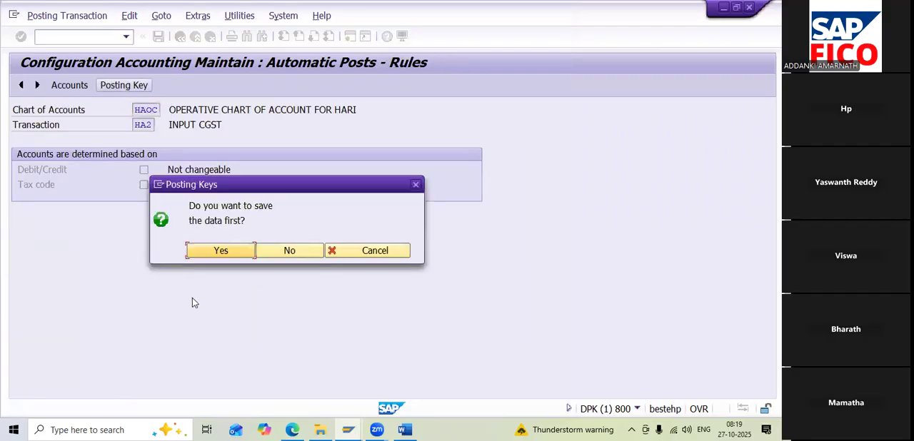
pyautogui.click(227, 252)
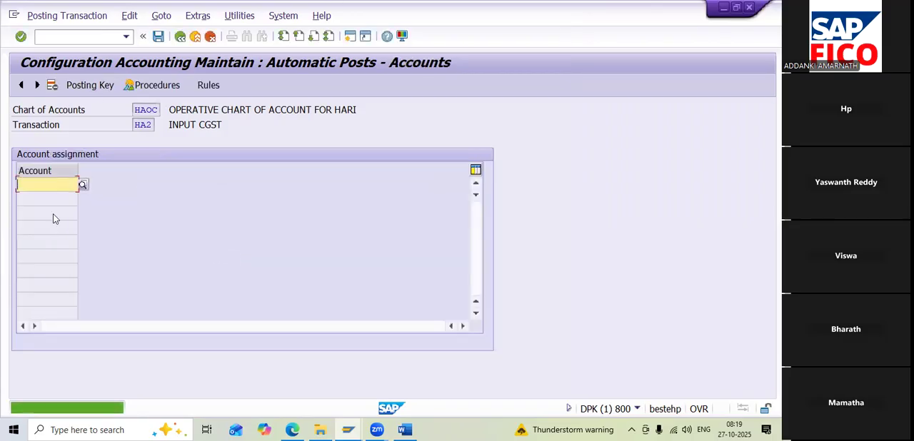
# Set the INPUT CGST transaction HA2's posting keys to 40 for debit and 50 for credit, and save them in customizing request DPKK900713
pyautogui.click(84, 87)
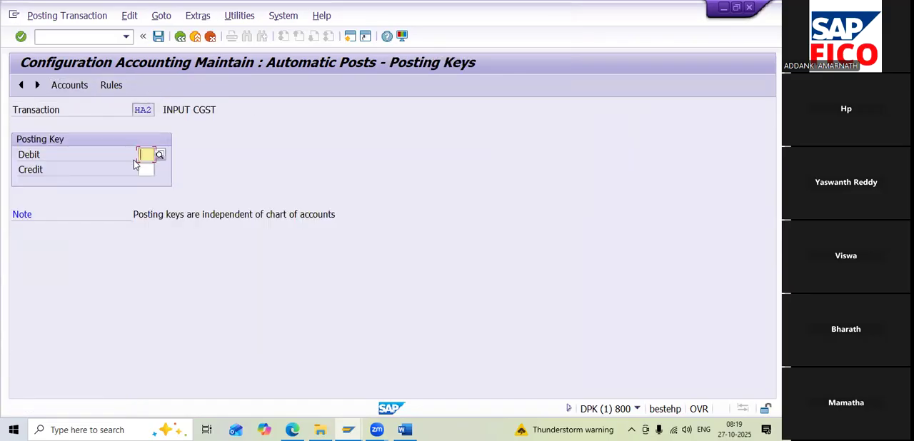
pyautogui.write('40')
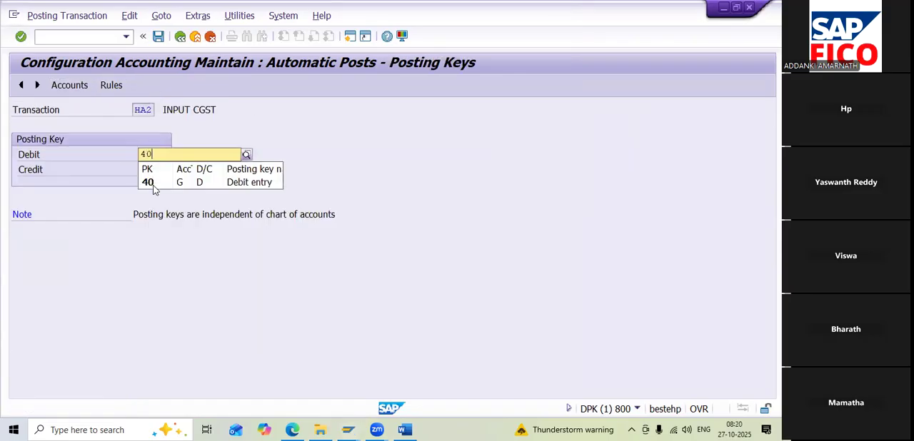
pyautogui.click(153, 183)
pyautogui.click(146, 170)
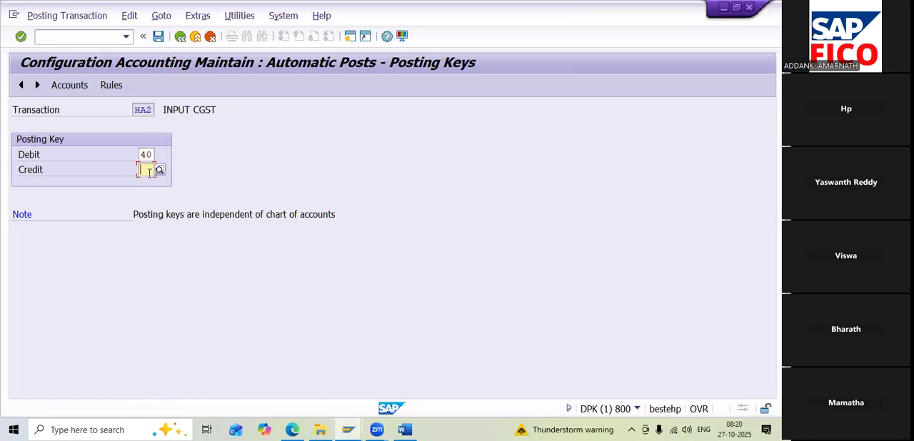
pyautogui.write('50')
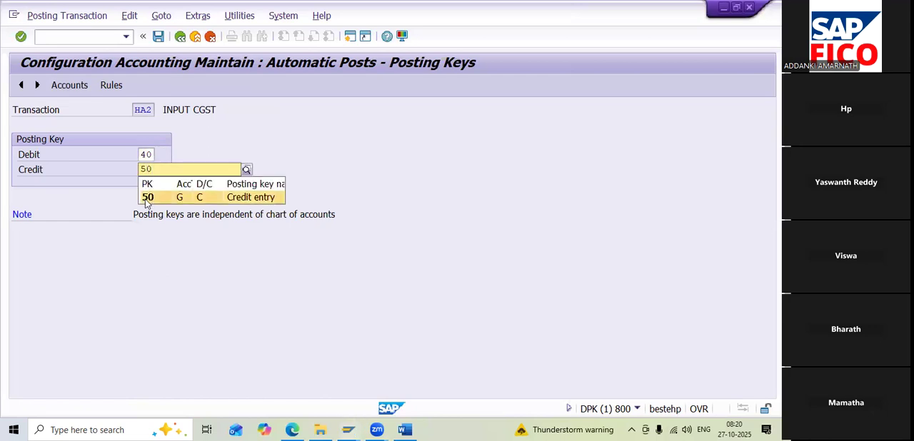
pyautogui.click(147, 199)
pyautogui.click(70, 85)
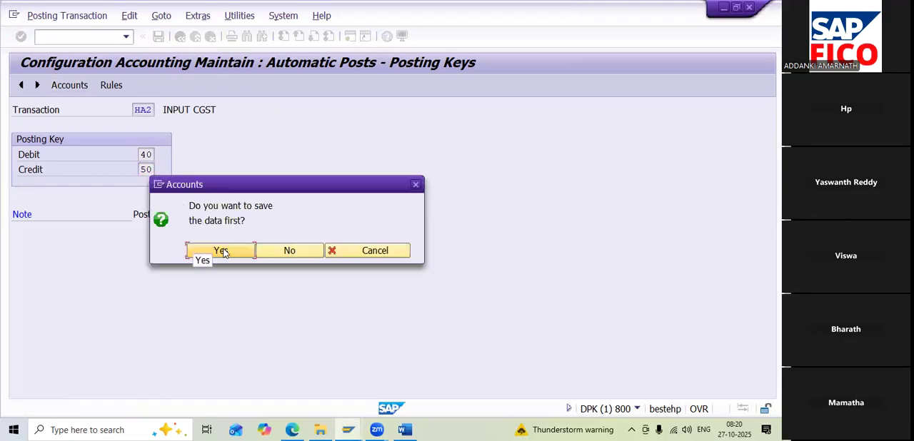
pyautogui.click(221, 252)
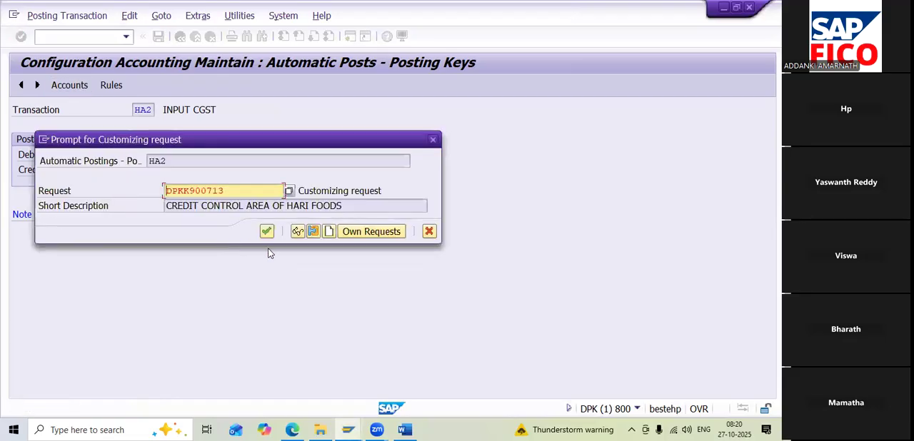
pyautogui.click(271, 234)
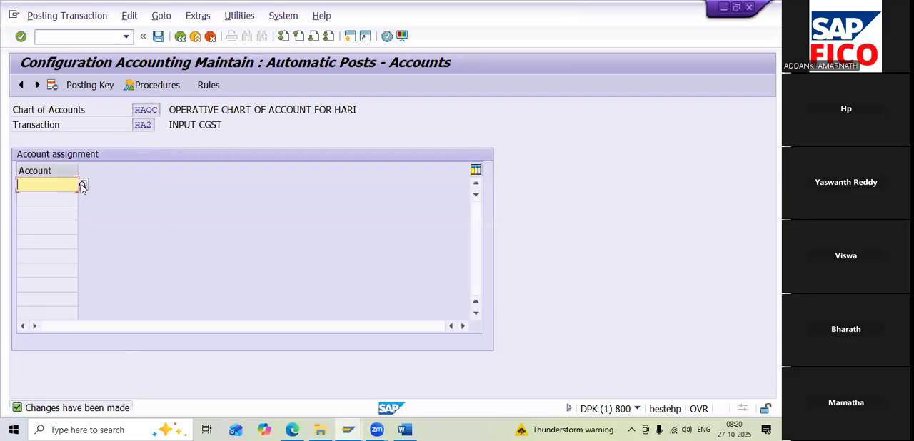
# Assign the INPUT CGST ACCOUNT, 200127, to transaction HA2 and save the assignment in customizing request DPKK900713
pyautogui.click(82, 185)
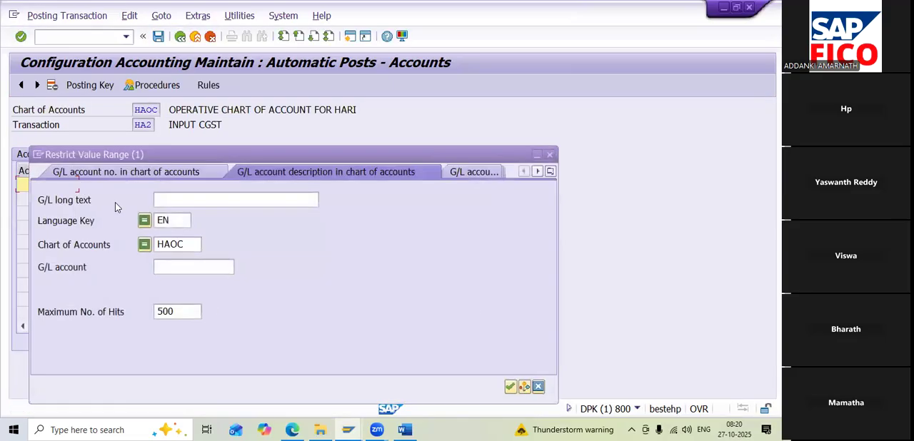
pyautogui.click(511, 386)
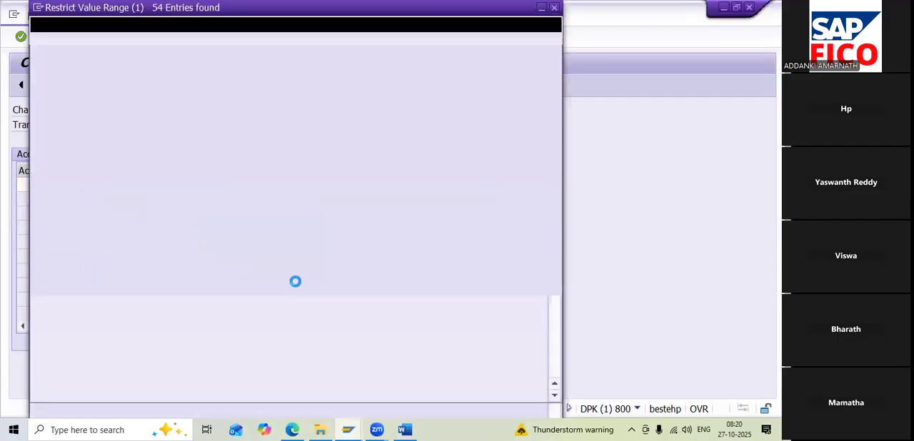
pyautogui.scroll(-2, 226, 297)
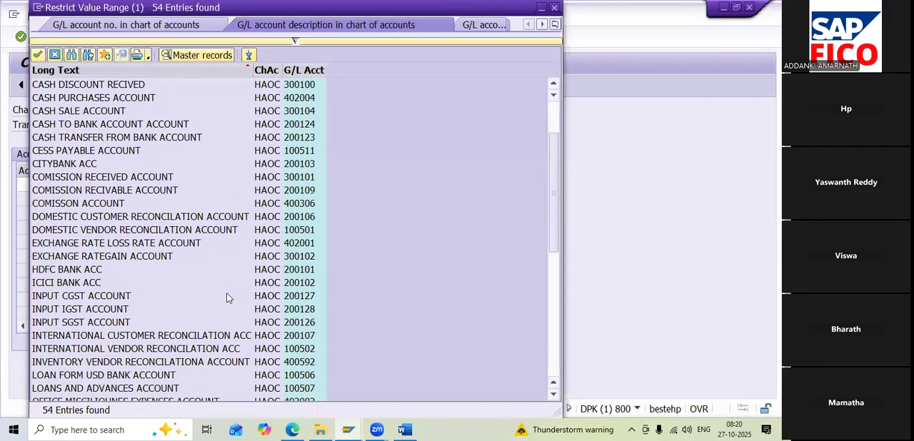
pyautogui.click(82, 299)
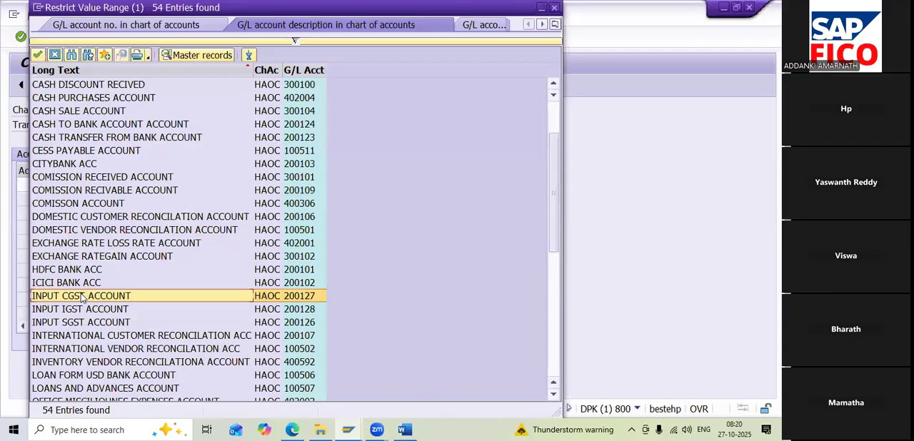
pyautogui.doubleClick(82, 299)
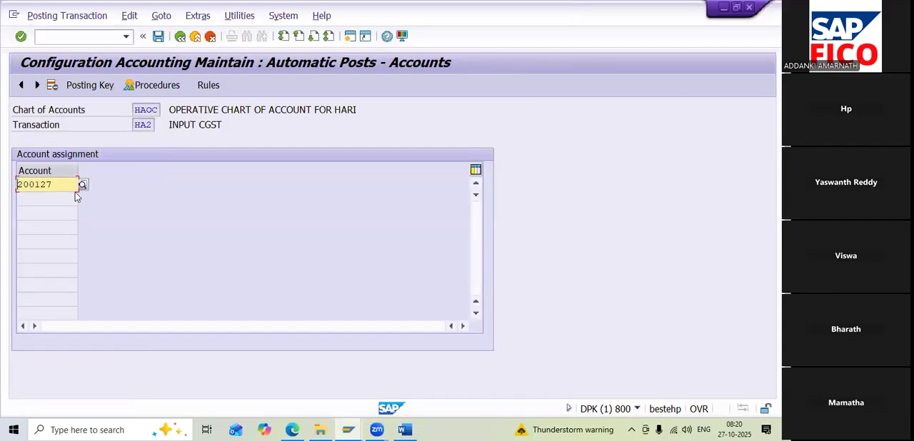
pyautogui.click(158, 38)
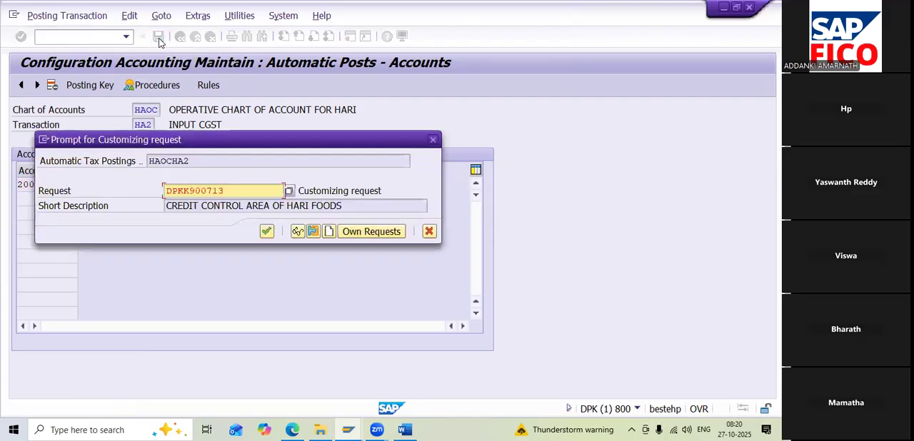
pyautogui.click(266, 232)
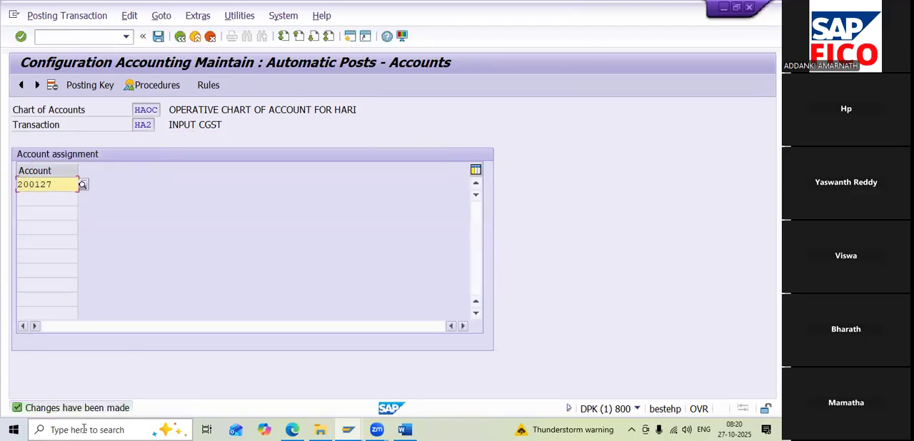
# Return to the procedures list, open the INPUT IGST transaction HA3 and save its rules
pyautogui.click(180, 40)
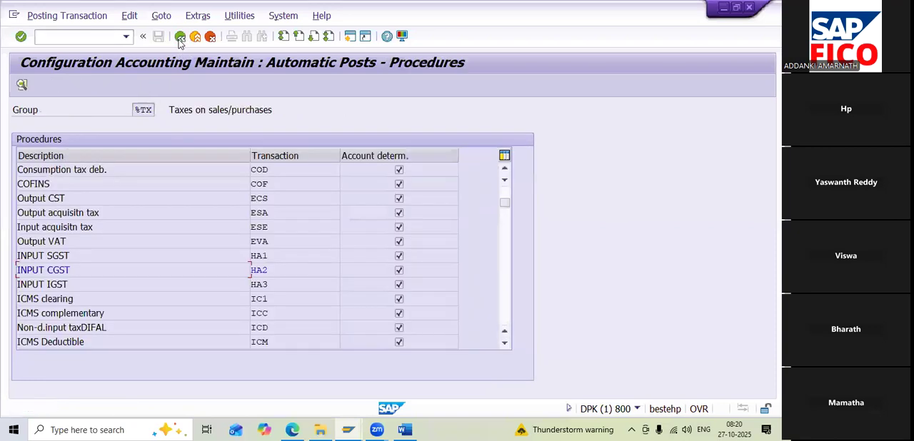
pyautogui.doubleClick(263, 287)
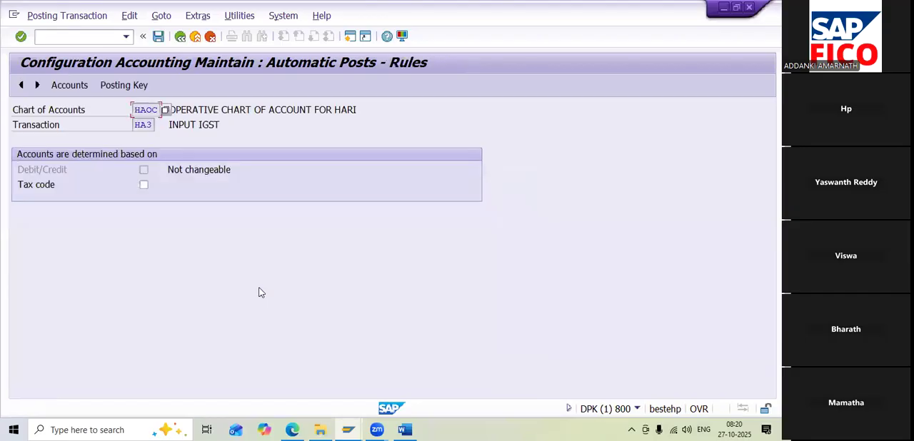
pyautogui.click(123, 87)
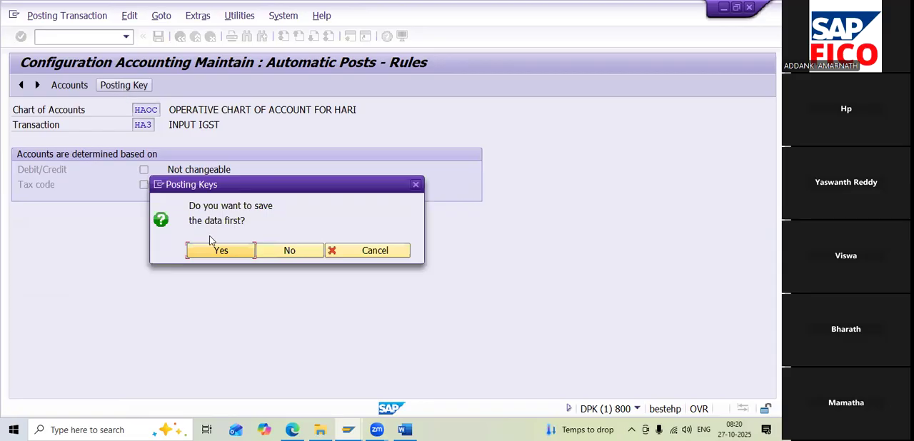
pyautogui.click(211, 251)
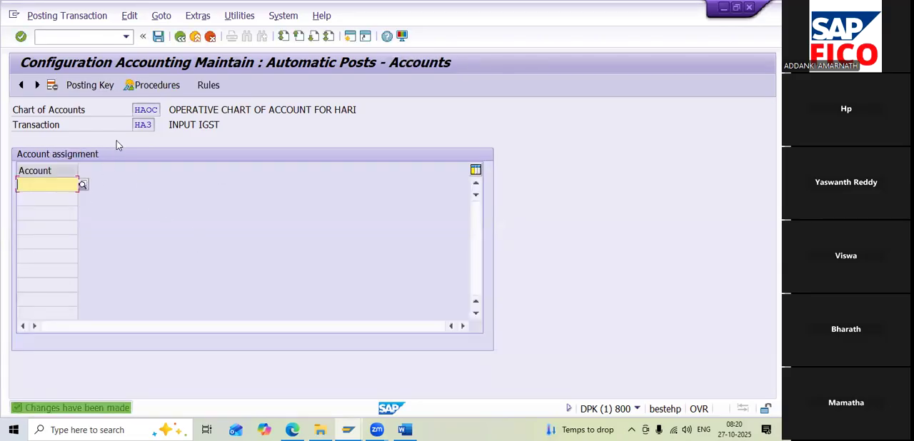
# Set HA3's posting keys to 40 for debit and 50 for credit, and save them to the customizing request
pyautogui.click(95, 87)
pyautogui.write('40')
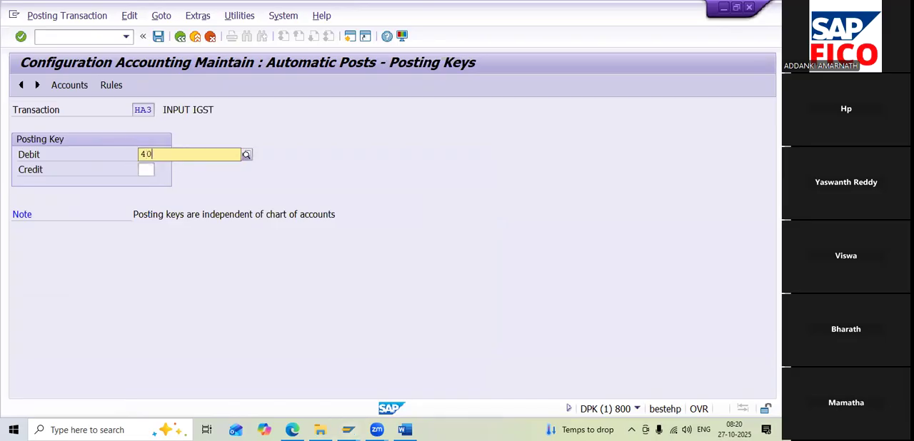
pyautogui.click(156, 183)
pyautogui.click(151, 170)
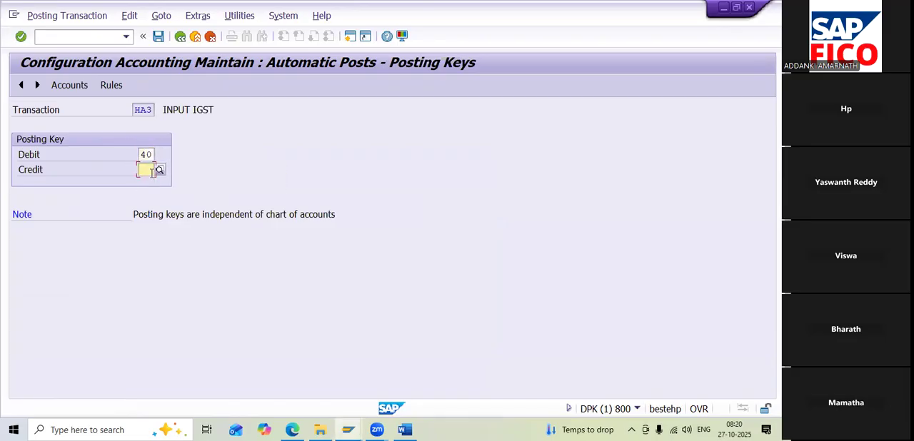
pyautogui.write('50')
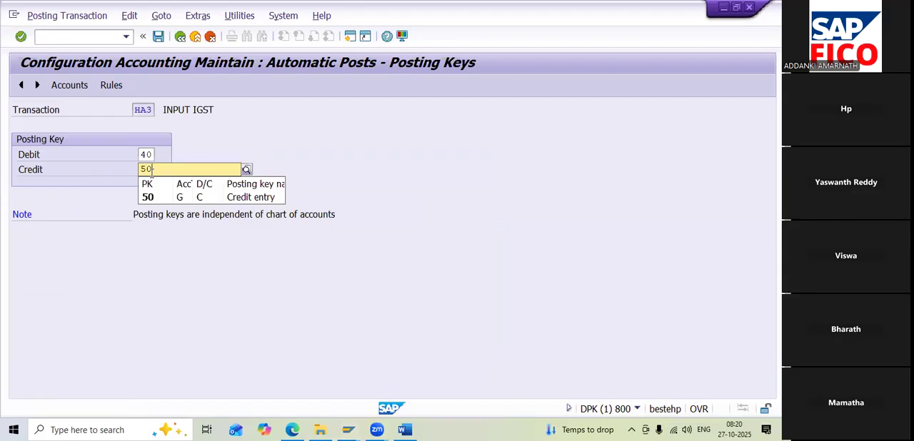
pyautogui.click(185, 200)
pyautogui.click(70, 86)
pyautogui.click(247, 252)
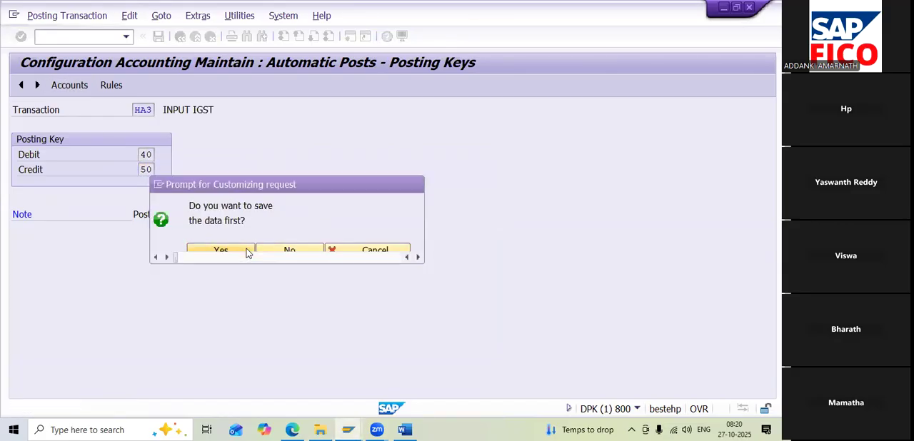
pyautogui.click(266, 232)
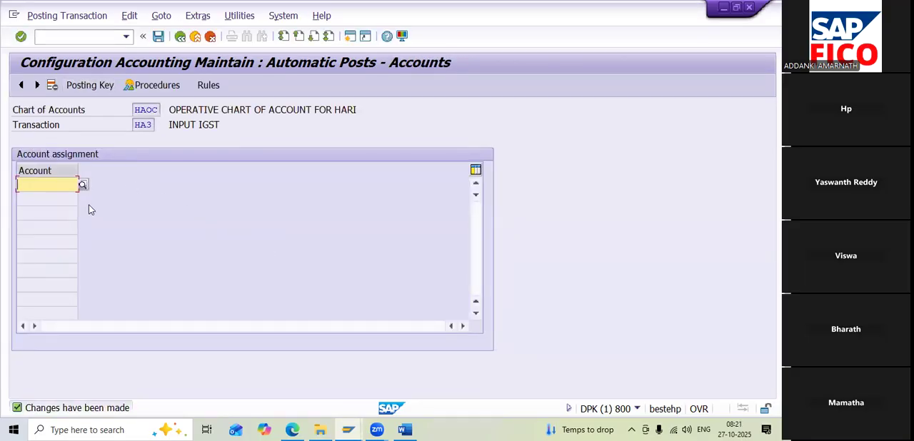
# Assign the INPUT IGST ACCOUNT, 200128, to transaction HA3 and save the assignment in customizing request DPKK900713
pyautogui.click(83, 185)
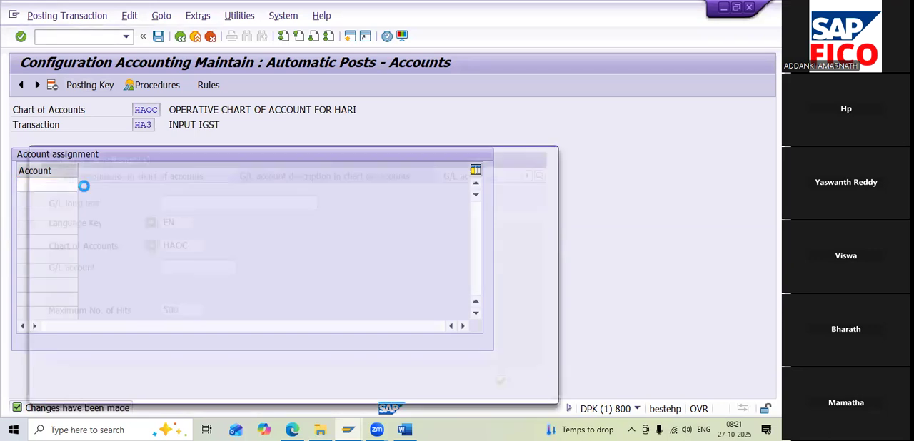
pyautogui.click(509, 386)
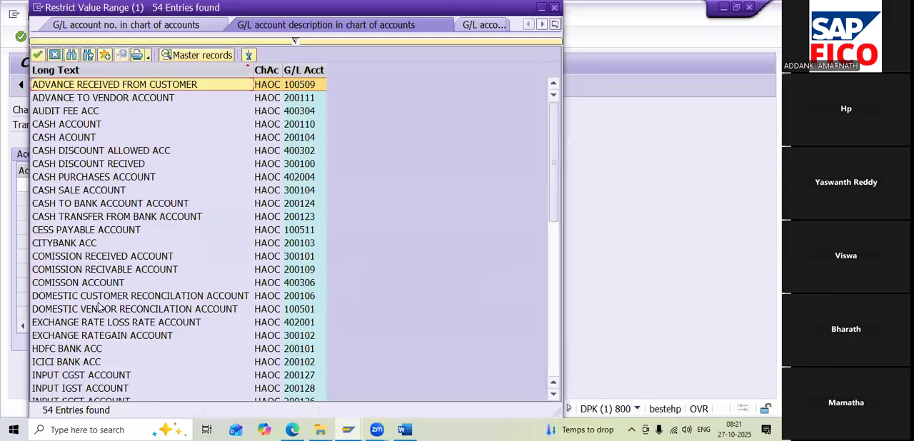
pyautogui.scroll(-2, 100, 306)
pyautogui.click(72, 313)
pyautogui.doubleClick(72, 314)
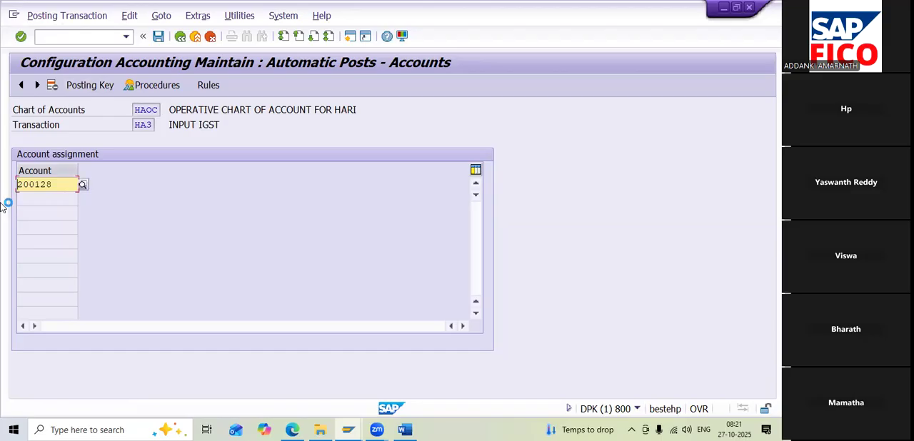
pyautogui.click(158, 36)
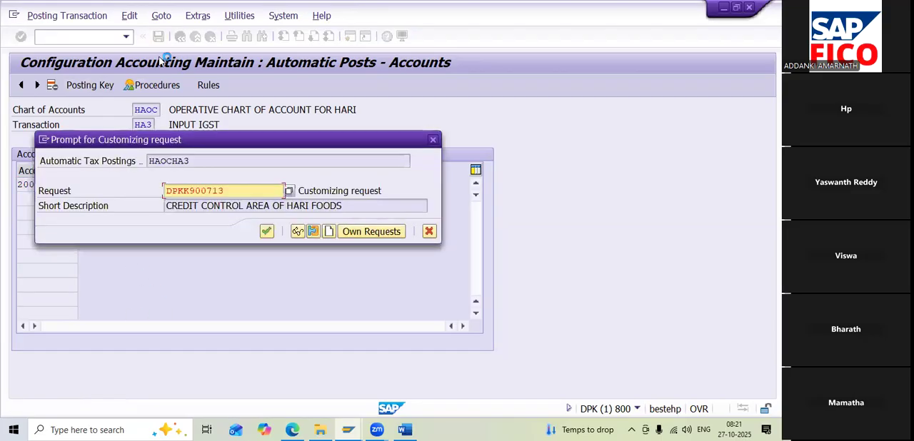
pyautogui.click(266, 230)
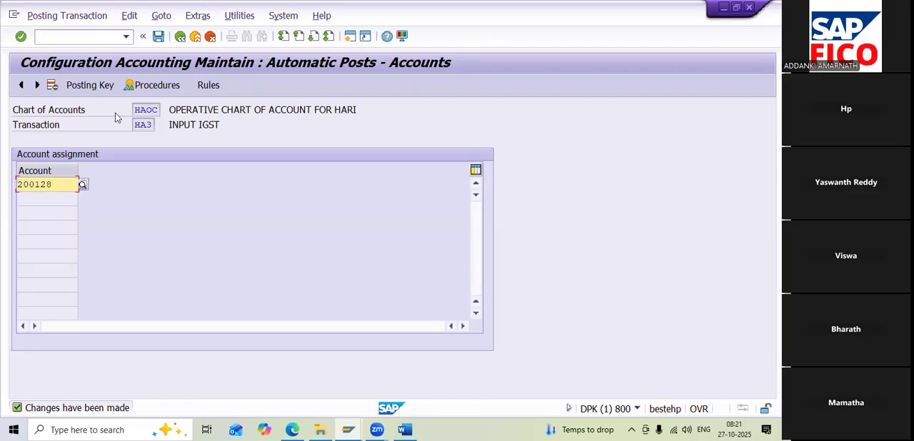
pyautogui.click(86, 114)
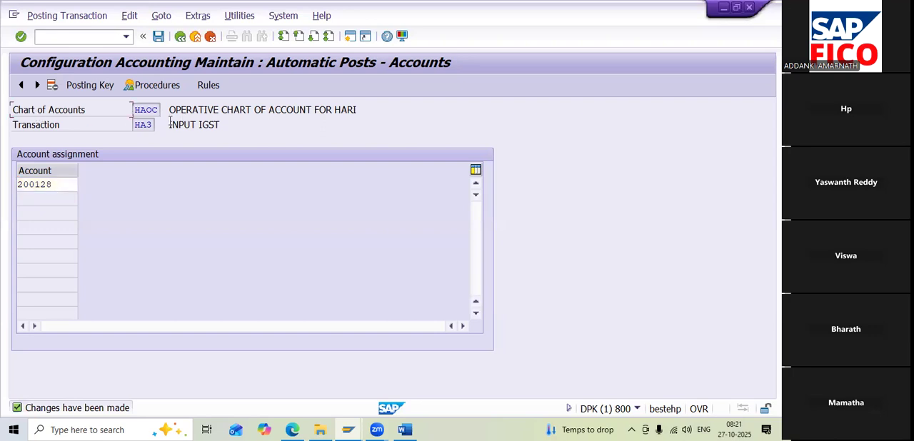
# Switch to the Input GST notes in Word, review the input tax steps through Maintain Tax Codes T-SM30, and return to SAP
pyautogui.click(404, 430)
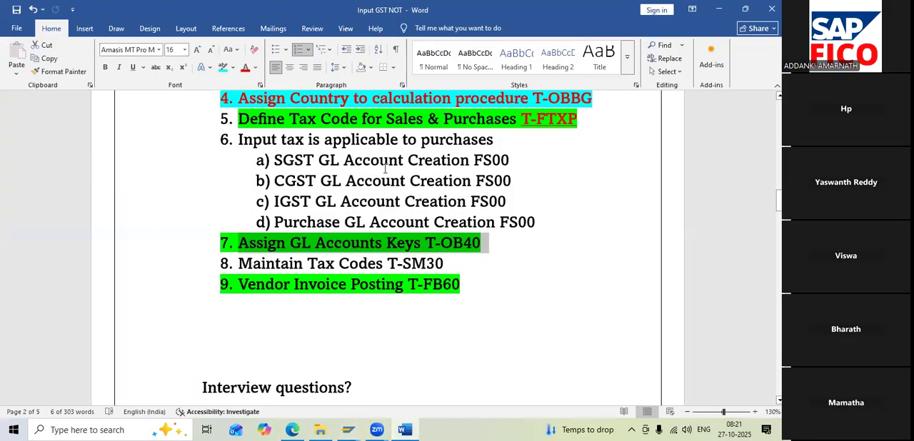
pyautogui.moveTo(238, 140); pyautogui.dragTo(541, 223)
pyautogui.scroll(-1, 176, 259)
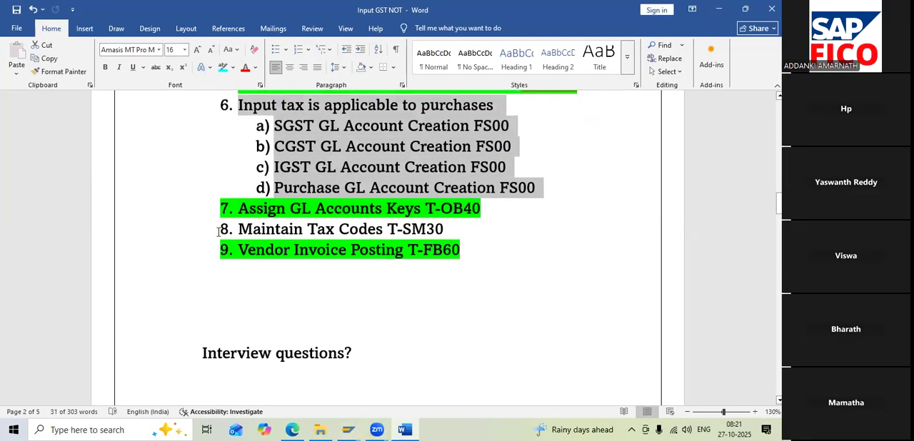
pyautogui.moveTo(289, 229); pyautogui.dragTo(463, 240)
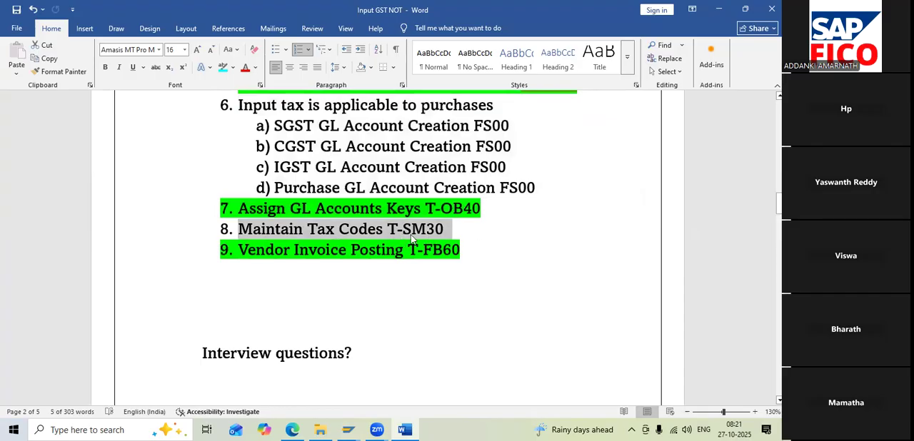
pyautogui.click(719, 10)
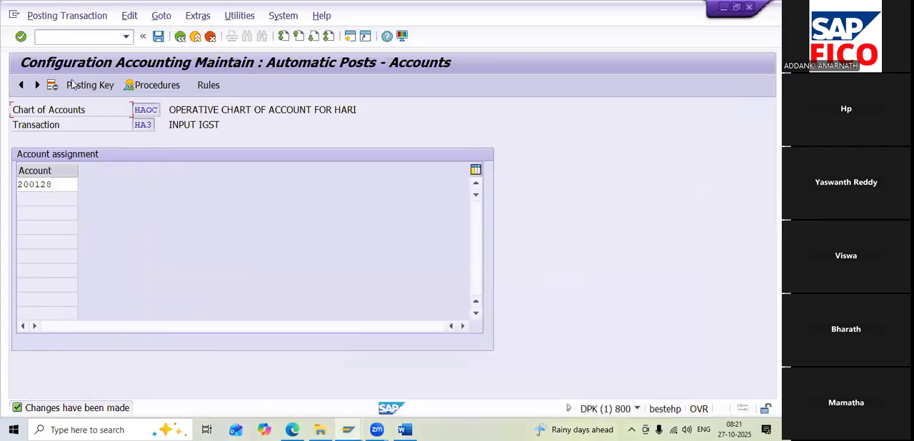
# Open transaction SM30 for maintaining table views
pyautogui.write('/NSM30')
pyautogui.press('Return')
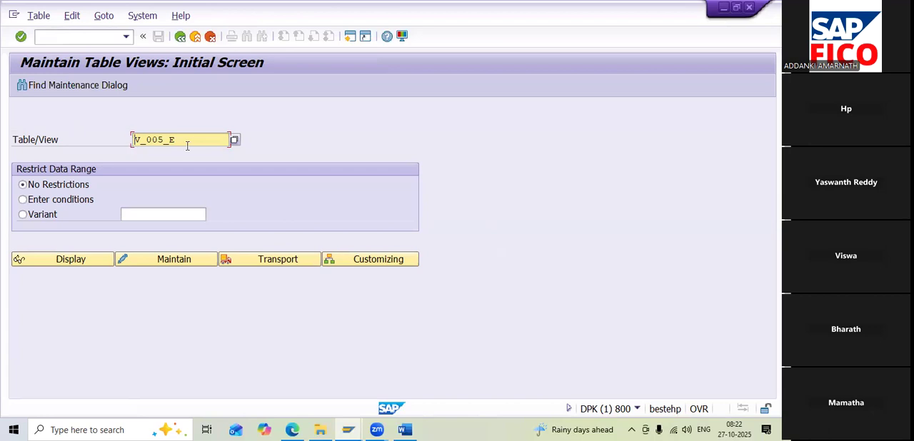
# Replace the table/view name with V_1ICONDTAX
pyautogui.moveTo(197, 144); pyautogui.dragTo(110, 147)
pyautogui.write('V_')
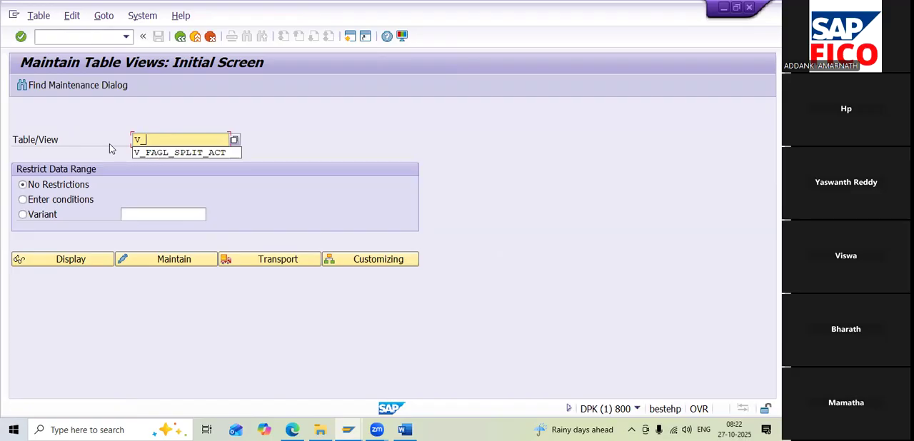
pyautogui.write('1')
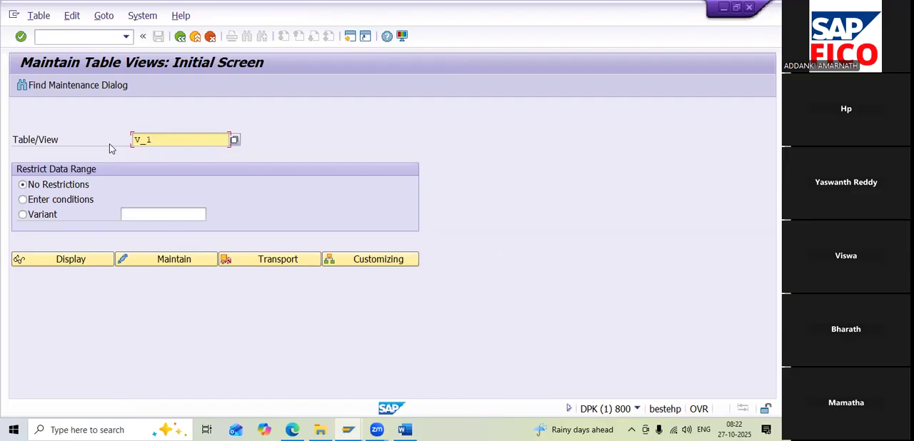
pyautogui.write('001')
pyautogui.write('N')
pyautogui.write('D')
pyautogui.write('TAX')
pyautogui.write('V')
pyautogui.write('_')
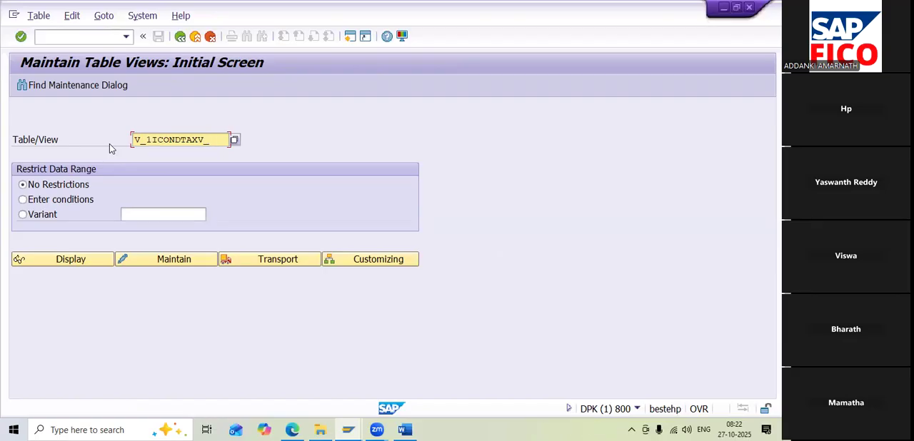
pyautogui.press('BackSpace')
pyautogui.press('BackSpace')
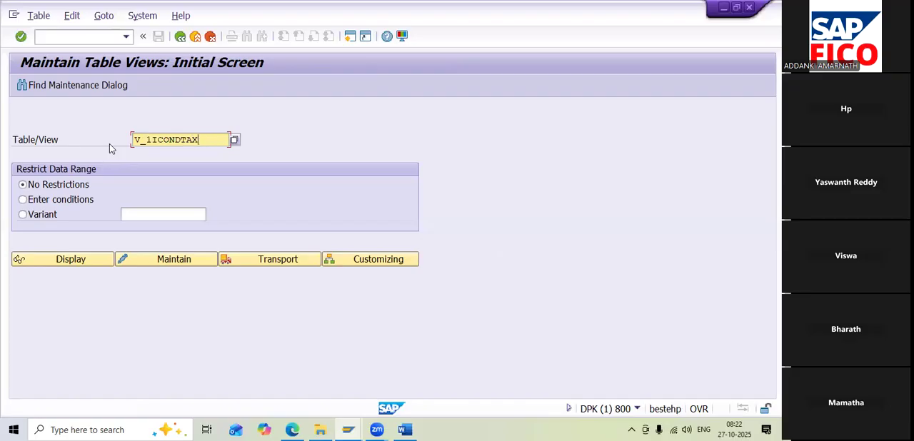
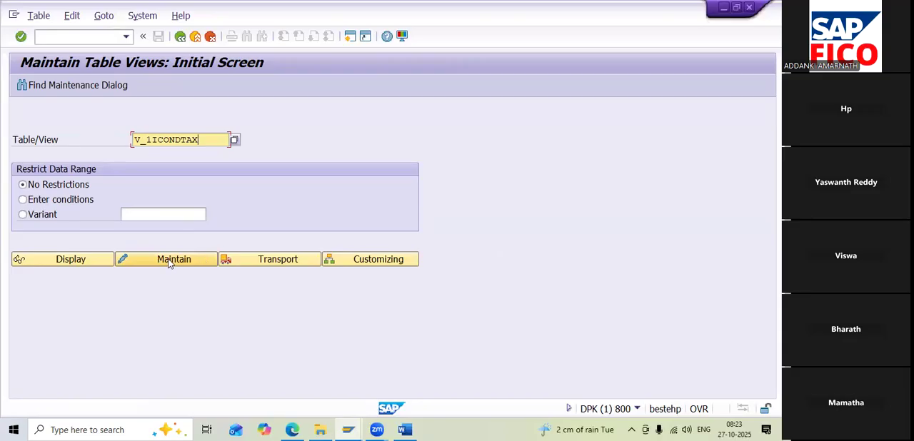
# Correct the table/view name to J_1ICONDTAX and open it for maintenance
pyautogui.click(169, 261)
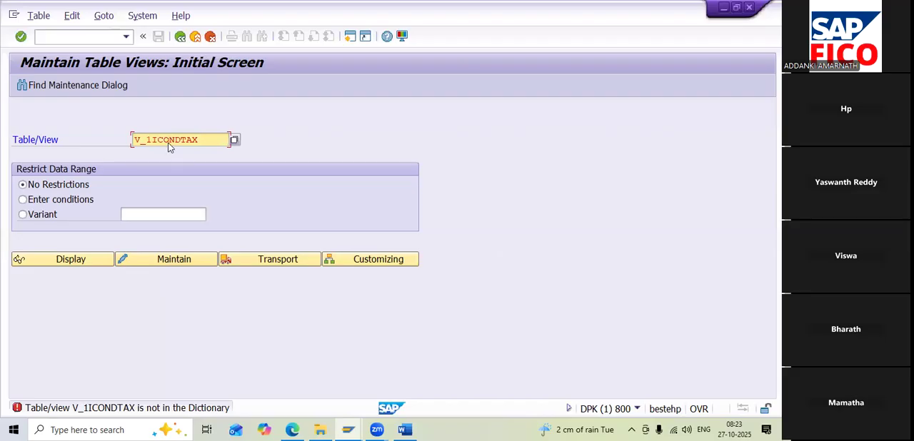
pyautogui.click(175, 140)
pyautogui.press('Home')
pyautogui.press('Delete')
pyautogui.write('J_1ICON')
pyautogui.write('D')
pyautogui.press('Right')
pyautogui.press('Right')
pyautogui.press('Right')
pyautogui.click(174, 261)
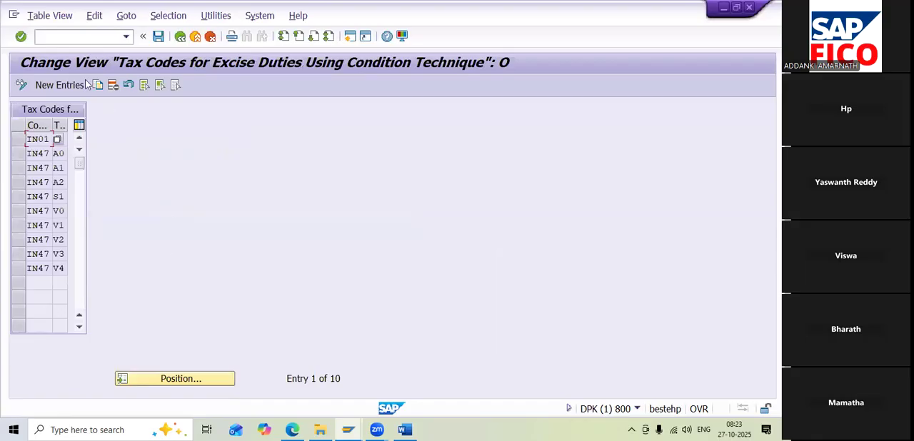
# Create a new entry assigning tax code H1 to company code HARI
pyautogui.click(60, 85)
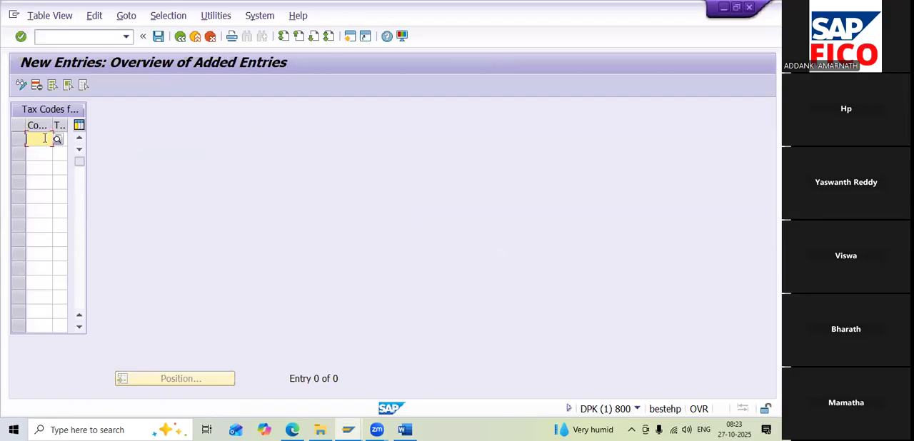
pyautogui.write('HARI')
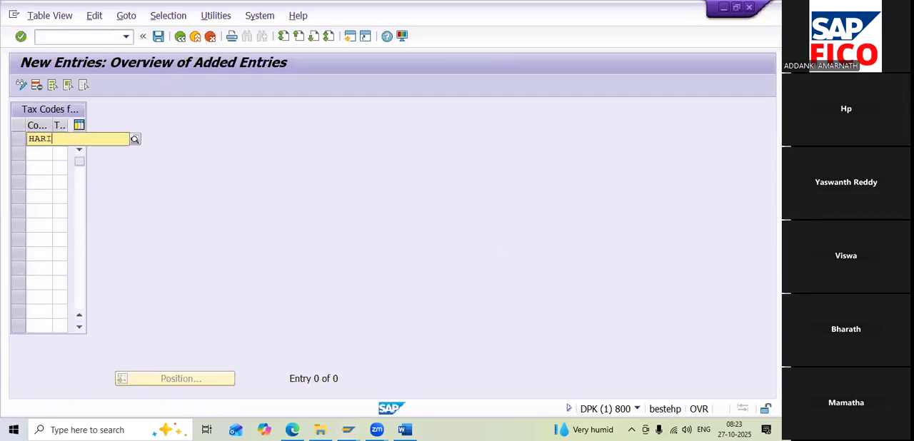
pyautogui.click(48, 166)
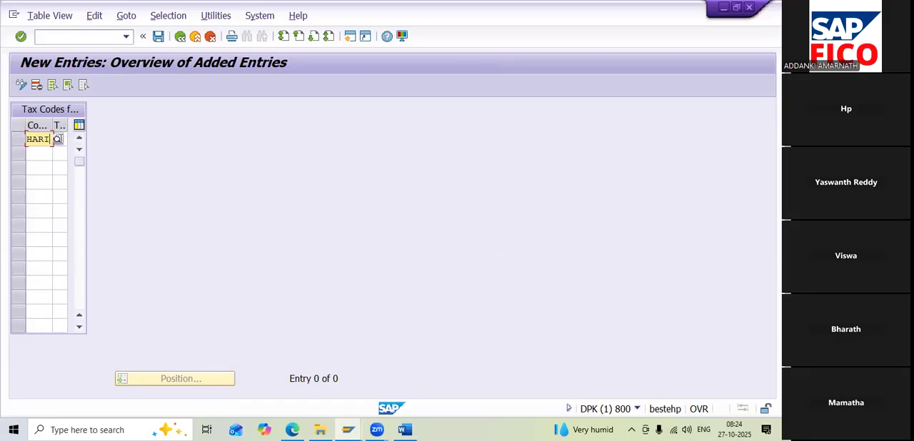
pyautogui.click(61, 140)
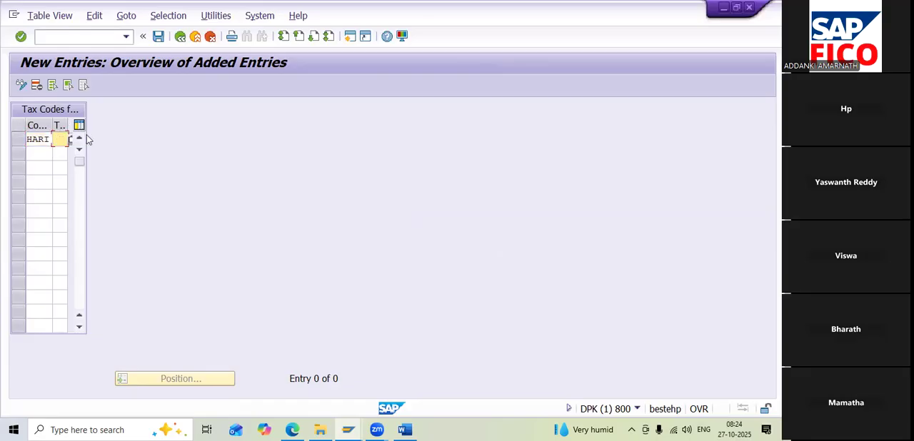
pyautogui.write('H')
pyautogui.write('I')
# Add a second entry with tax code H2 for company code HARI and save the entries in customizing request DPKK900713
pyautogui.click(28, 148)
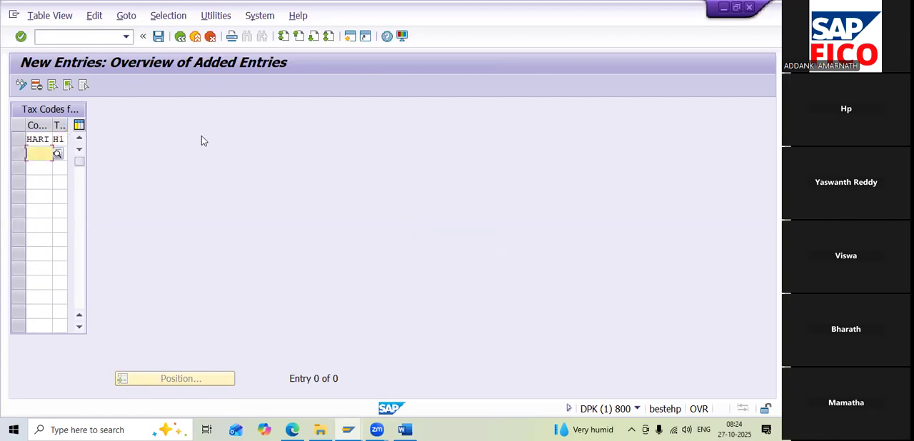
pyautogui.write('HARI')
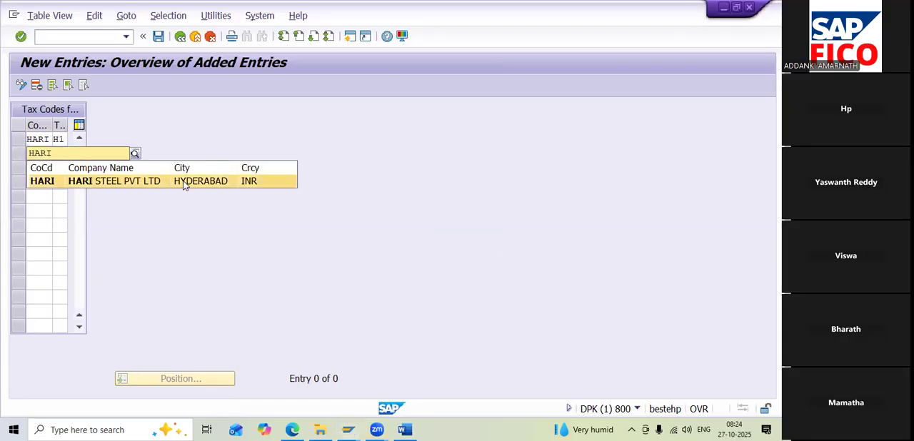
pyautogui.click(183, 179)
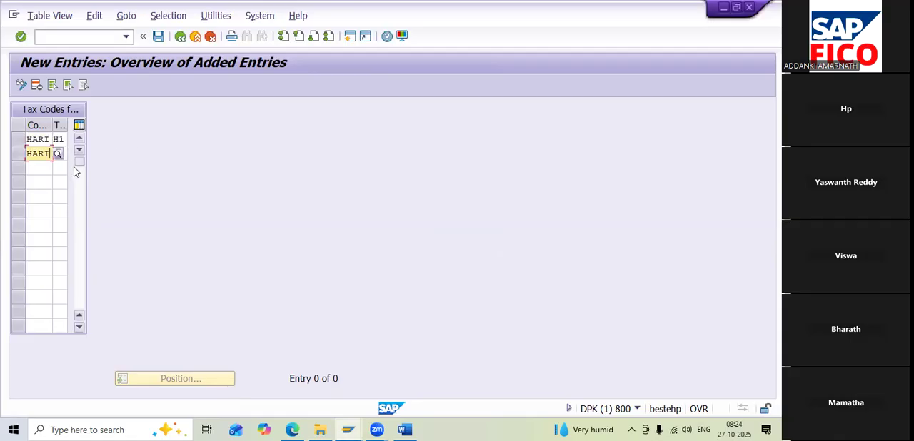
pyautogui.press('Tab')
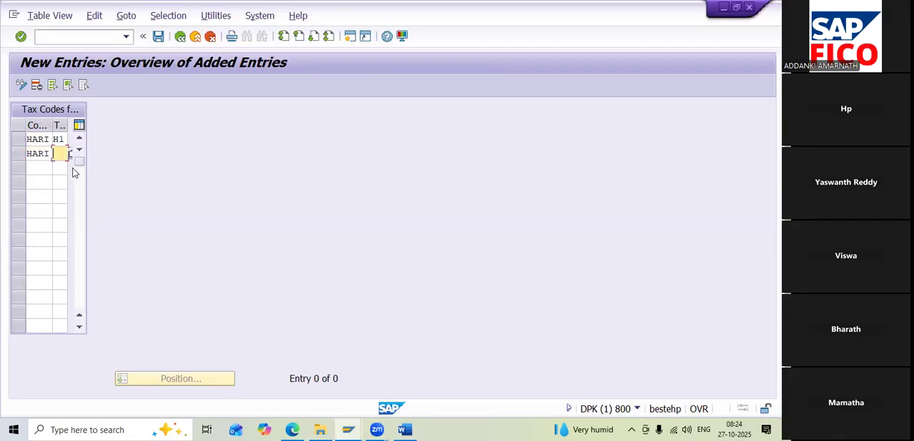
pyautogui.write('H2')
pyautogui.click(46, 169)
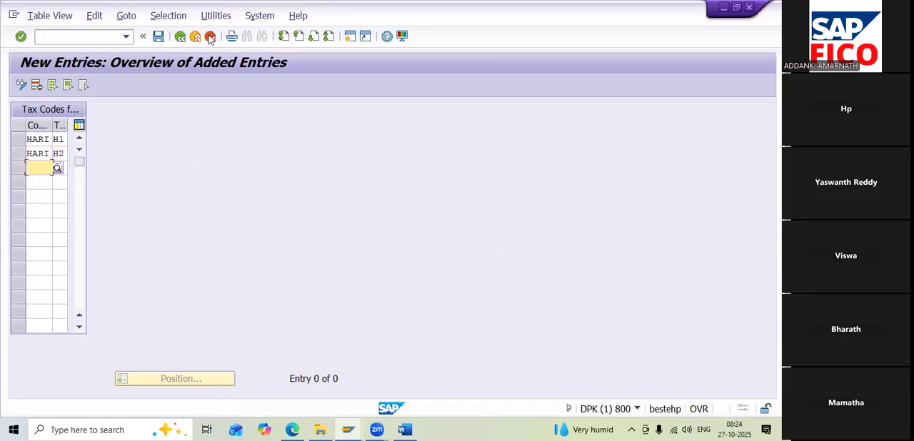
pyautogui.click(158, 37)
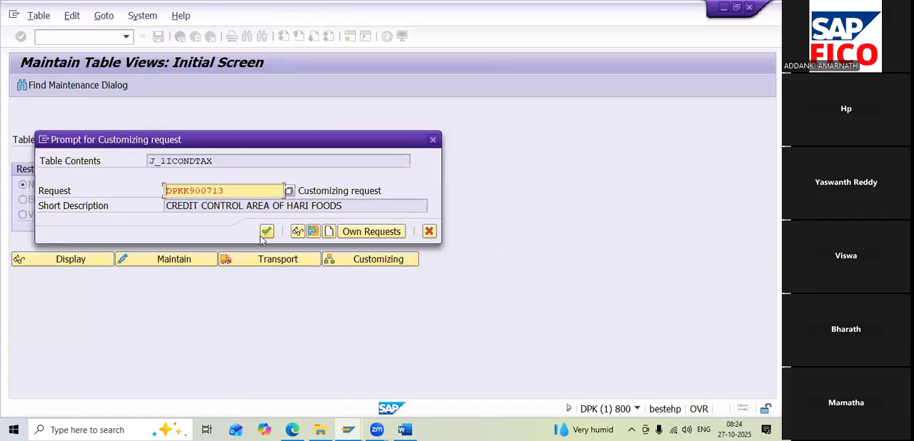
pyautogui.click(265, 236)
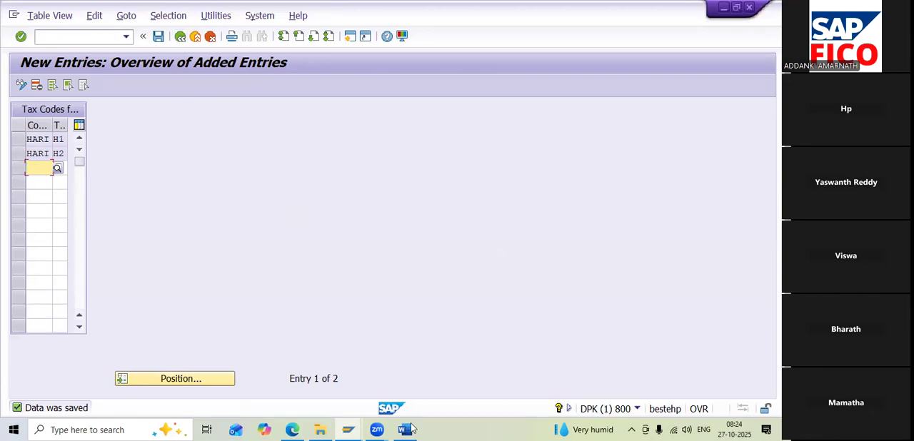
# Switch to the Input GST notes in Word, review the step Vendor Invoice Posting T-FB60, and return to SAP
pyautogui.hotkey('alt', 'Tab')
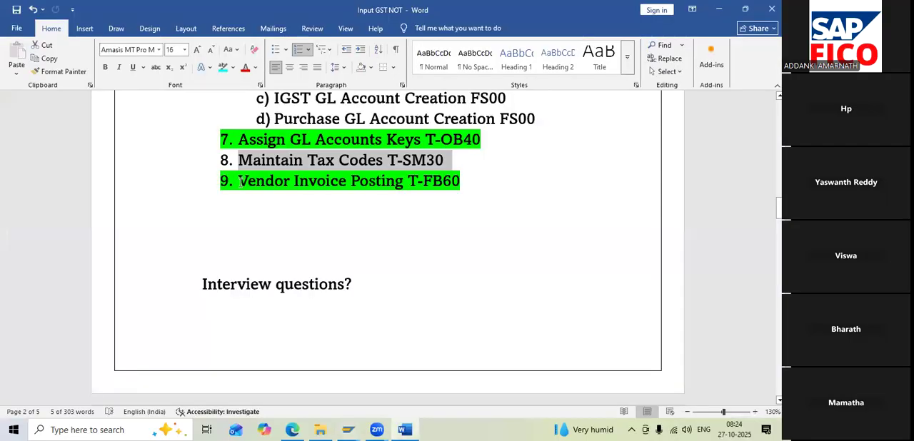
pyautogui.moveTo(240, 182); pyautogui.dragTo(461, 183)
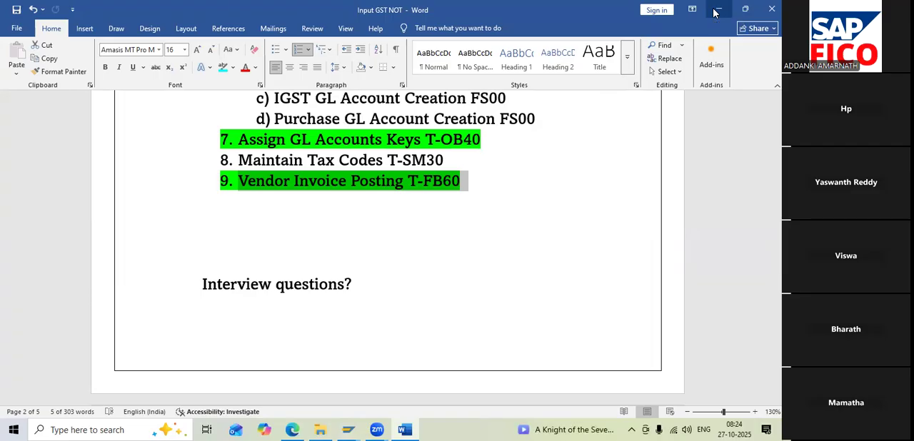
pyautogui.click(716, 10)
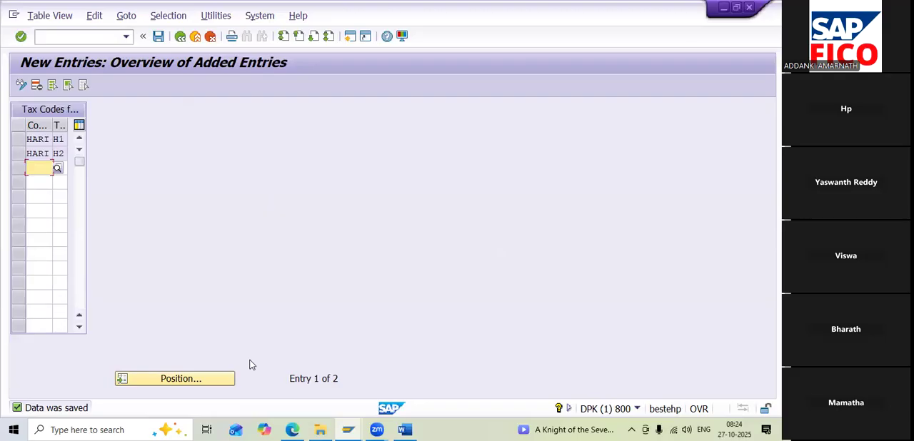
# Leave the tax code table and open transaction FB60 for entering a vendor invoice
pyautogui.click(95, 35)
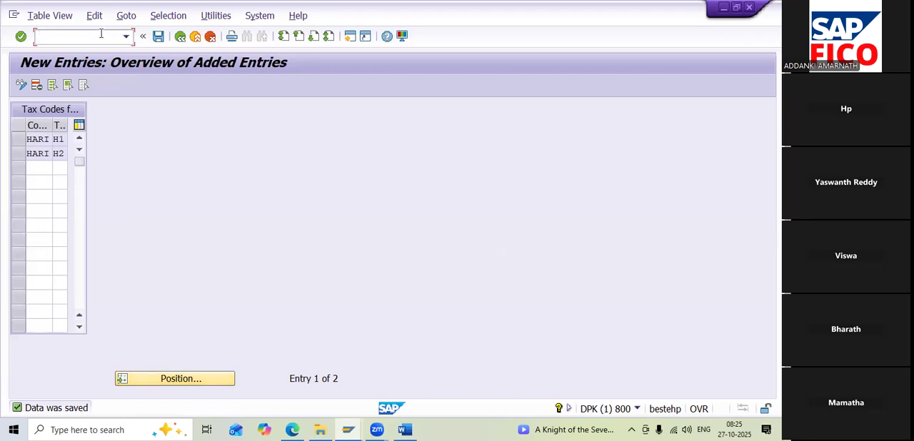
pyautogui.write('/NFB60')
pyautogui.press('Return')
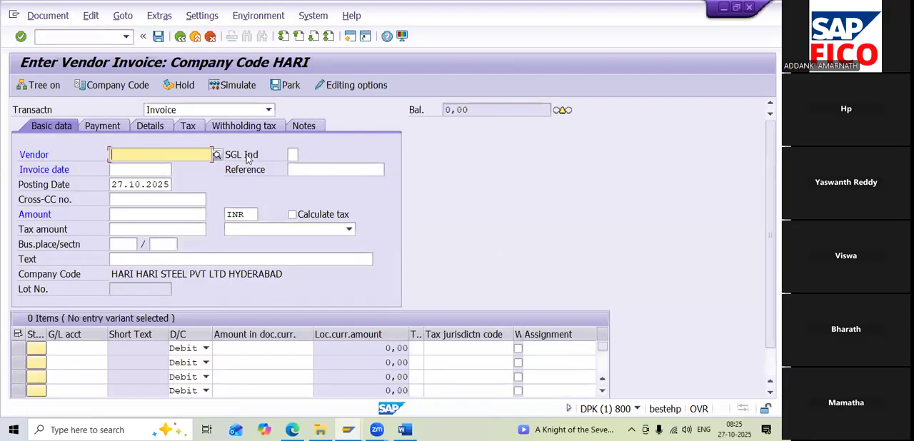
# Choose APP ENTERPRISES as the vendor from company code HARI's vendors and set the invoice date to 27.10.2025
pyautogui.click(216, 156)
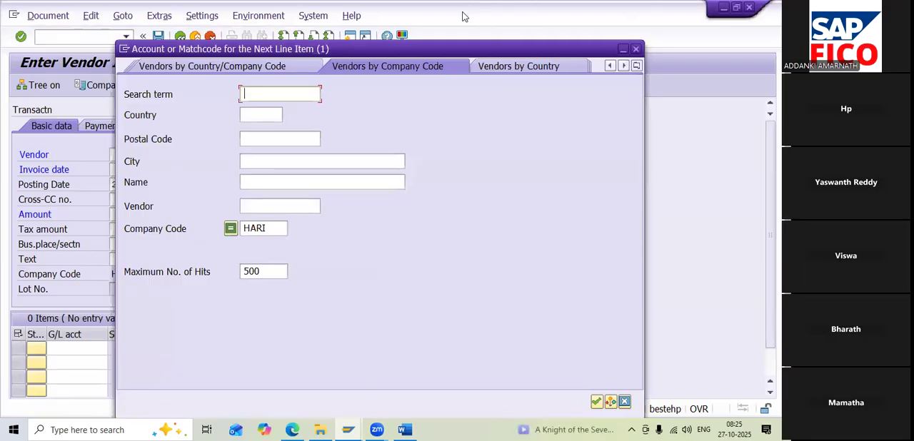
pyautogui.press('Return')
pyautogui.doubleClick(238, 114)
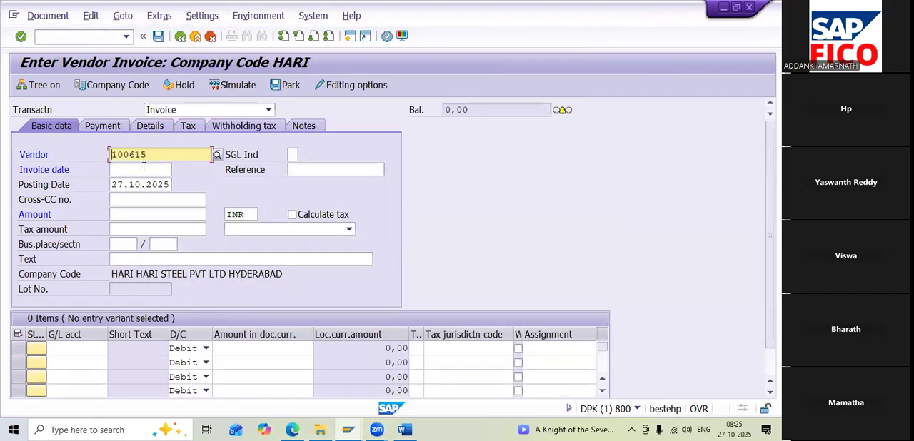
pyautogui.click(147, 168)
pyautogui.click(177, 171)
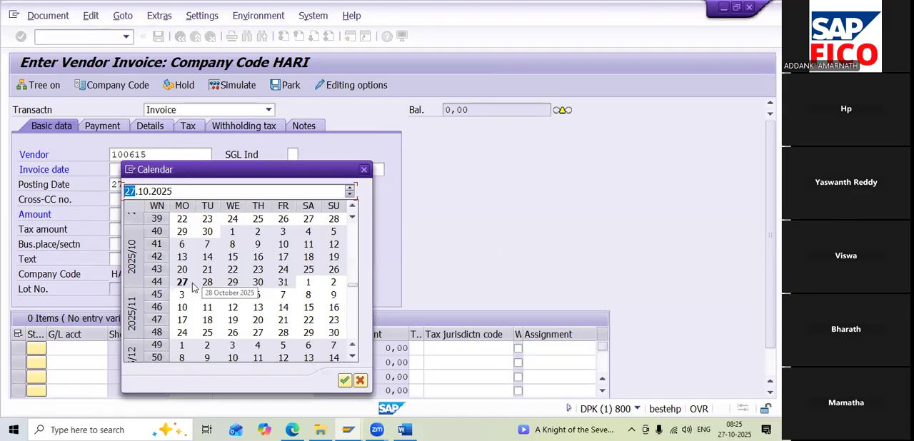
pyautogui.doubleClick(182, 282)
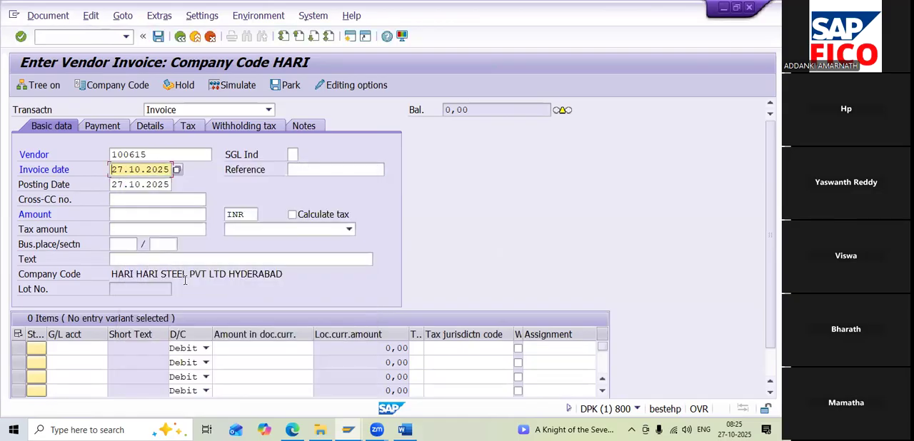
# Enter the invoice text VENDOR INVOICE CREATION and set the amount to 100000 INR
pyautogui.click(159, 263)
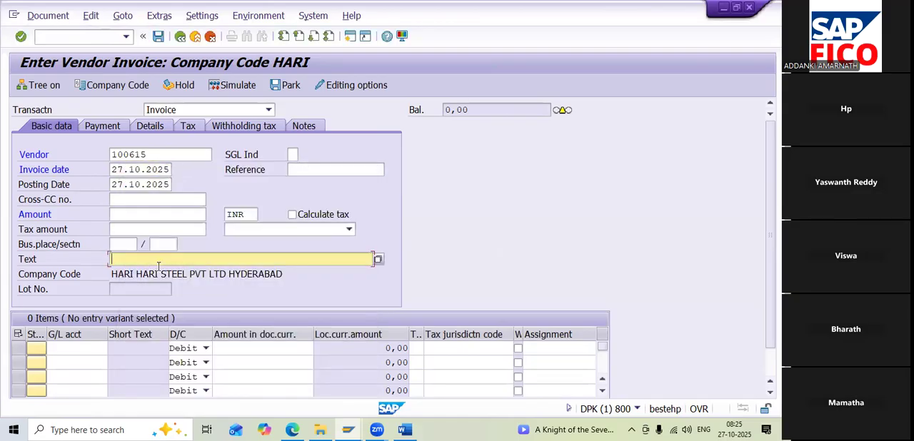
pyautogui.write('V')
pyautogui.click(160, 271)
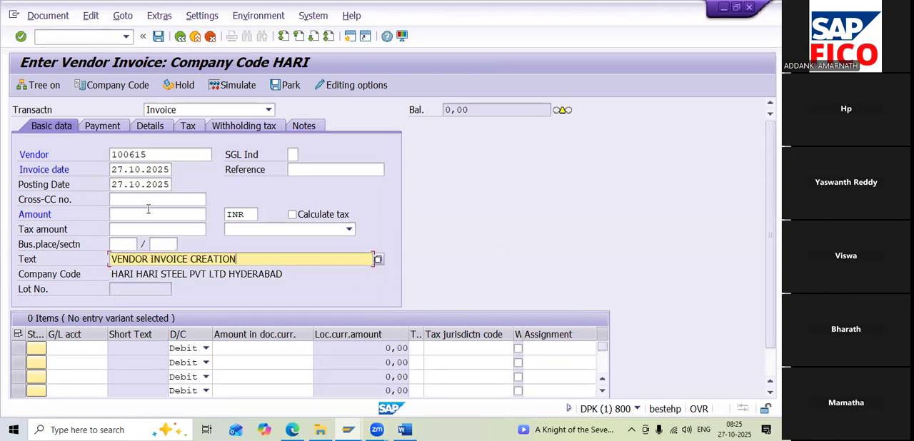
pyautogui.click(148, 209)
pyautogui.write('100000')
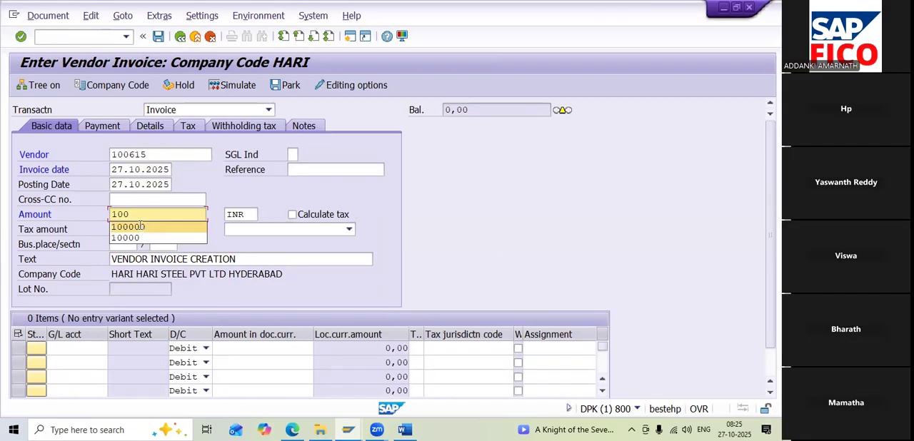
pyautogui.click(140, 226)
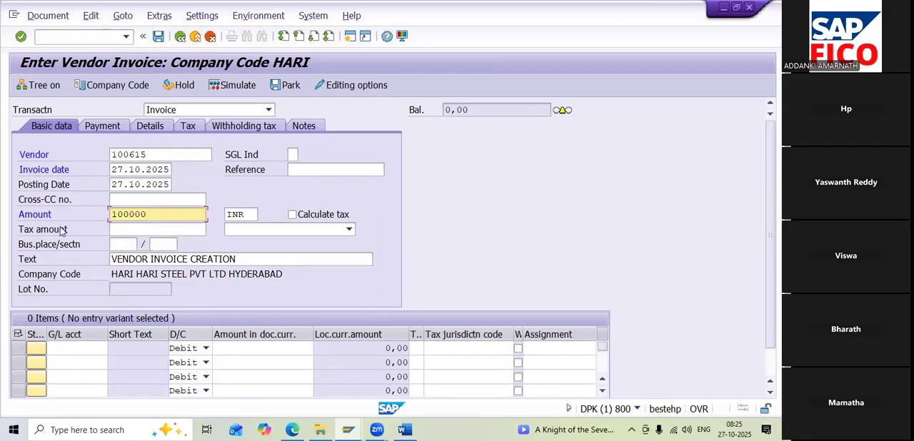
# Enable tax calculation for the invoice and assign tax code H1 (INPUT SGST & CGST)
pyautogui.click(292, 214)
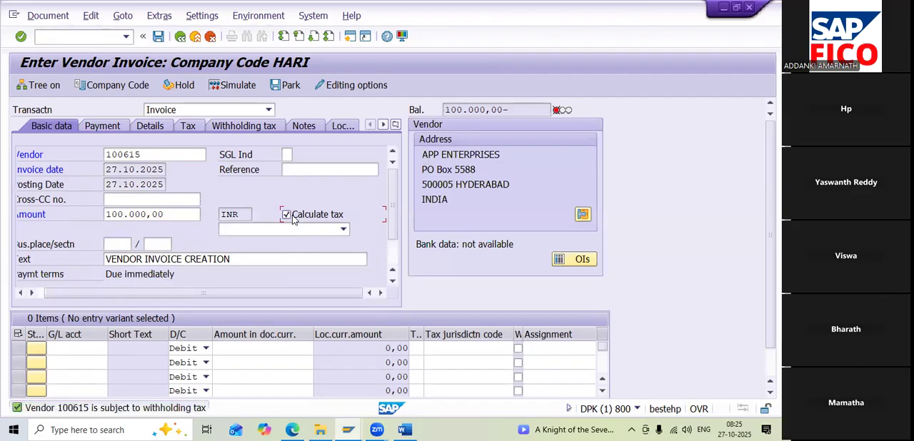
pyautogui.click(343, 231)
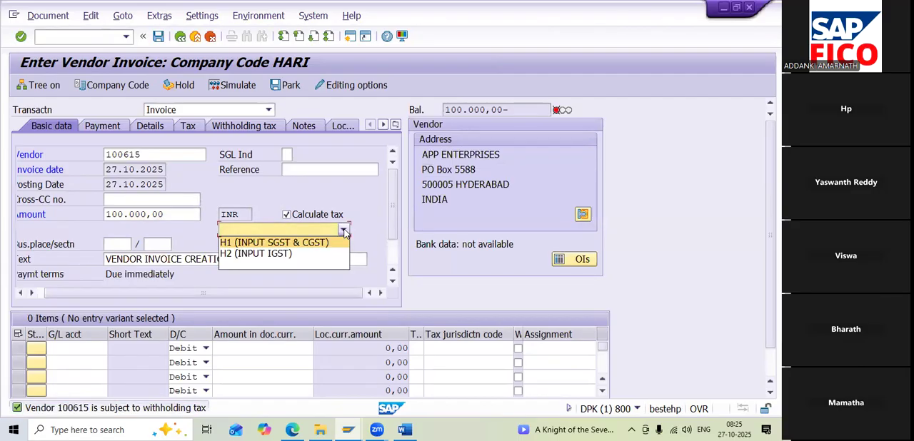
pyautogui.click(281, 243)
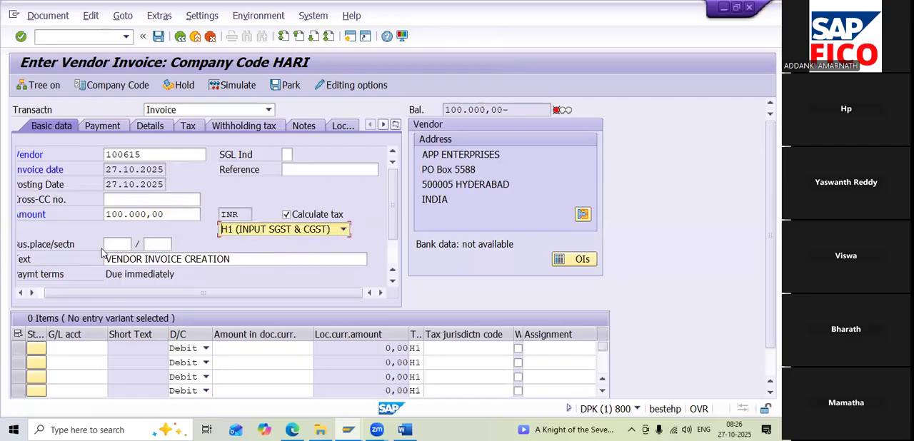
# Look through the G/L accounts of chart HAOC, listed by account number, for a suitable purchase account, then close the list
pyautogui.click(77, 350)
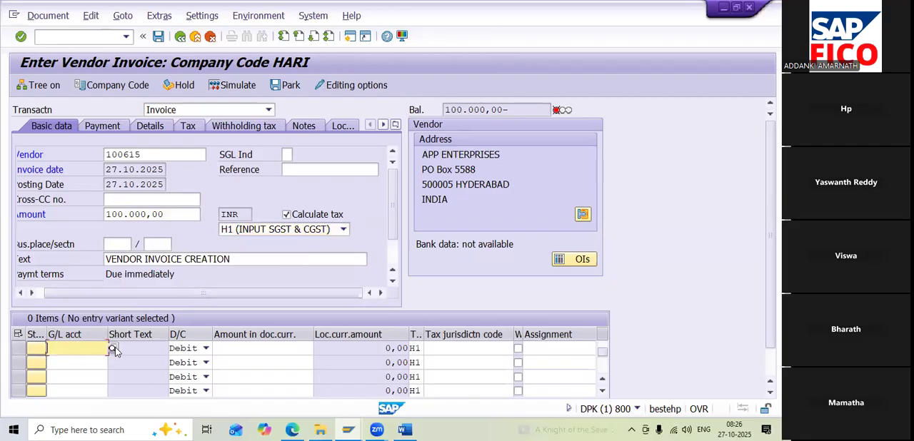
pyautogui.click(113, 349)
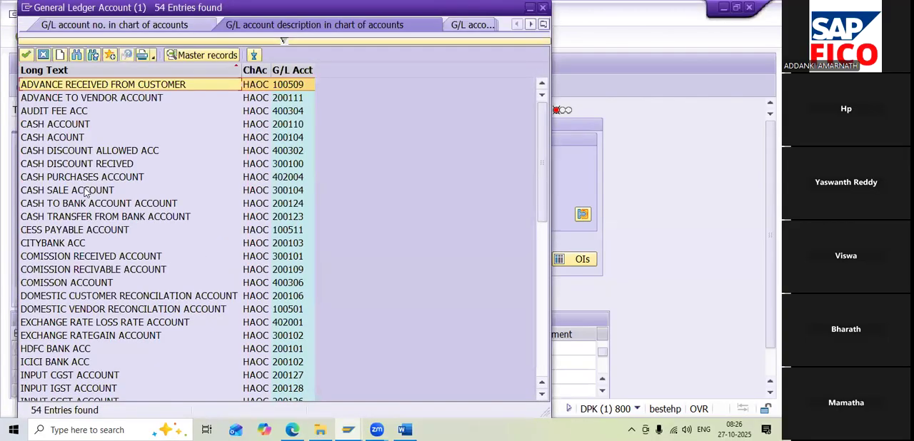
pyautogui.click(91, 178)
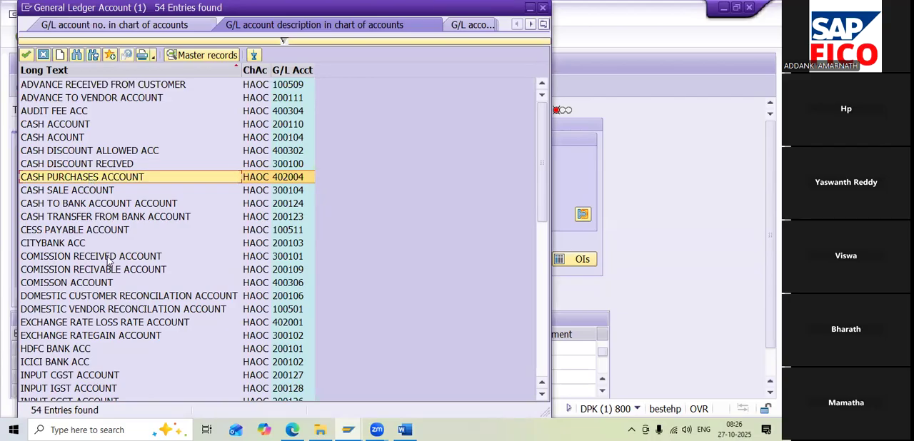
pyautogui.click(141, 27)
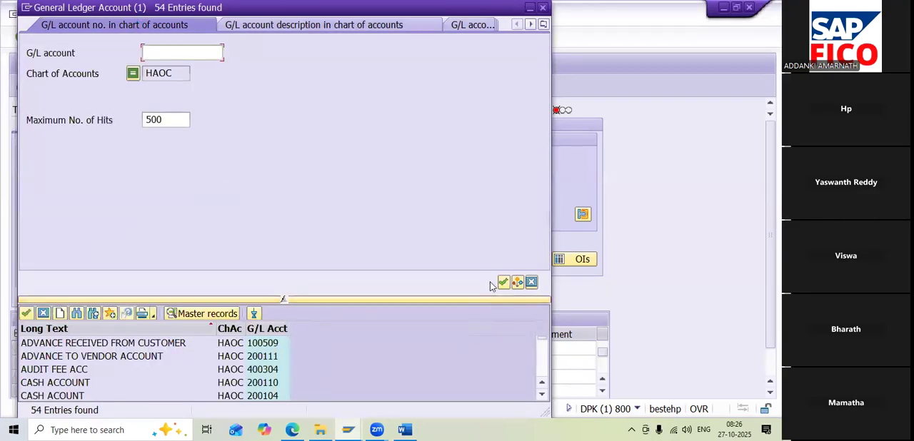
pyautogui.click(503, 283)
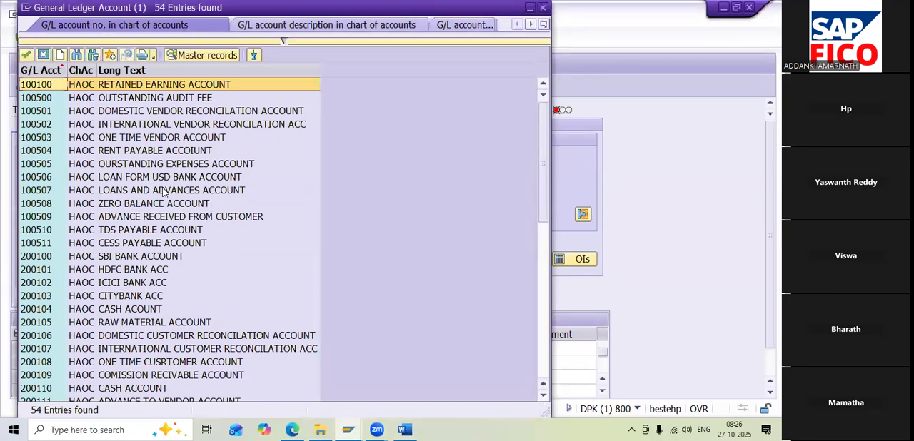
pyautogui.scroll(-6, 162, 192)
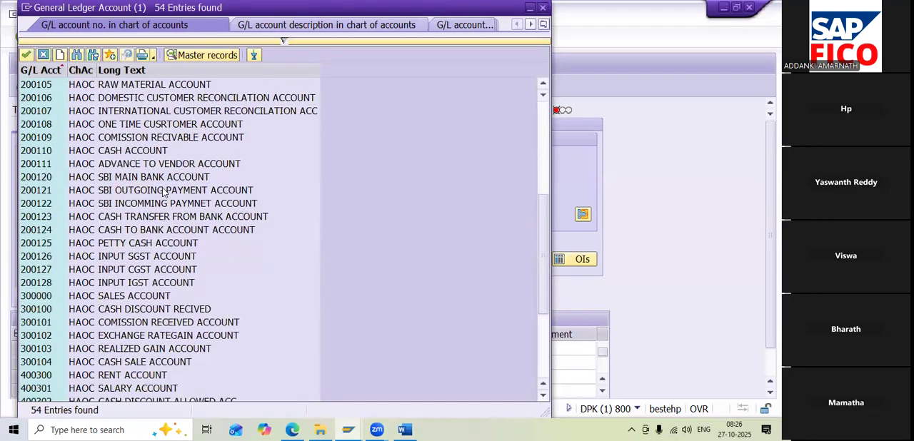
pyautogui.scroll(-3, 162, 193)
pyautogui.scroll(-1, 162, 192)
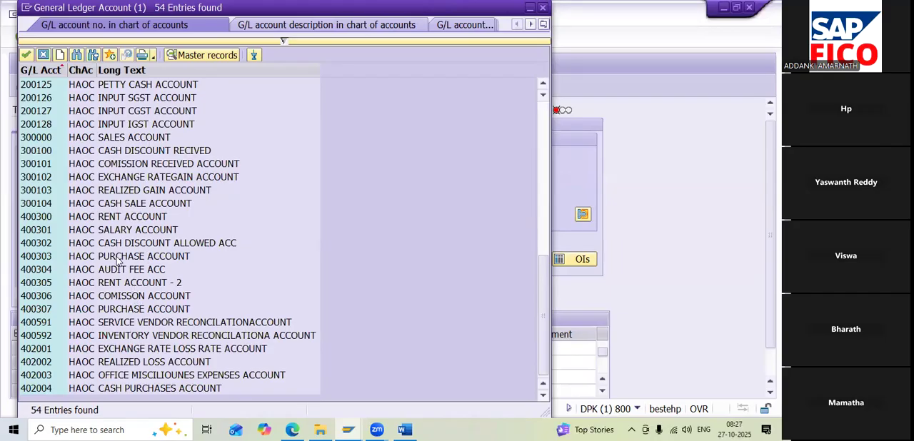
pyautogui.click(140, 259)
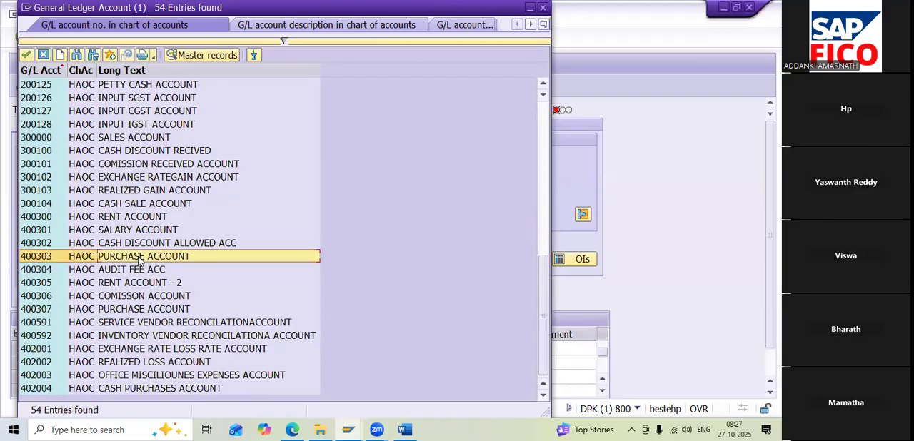
pyautogui.scroll(1, 158, 207)
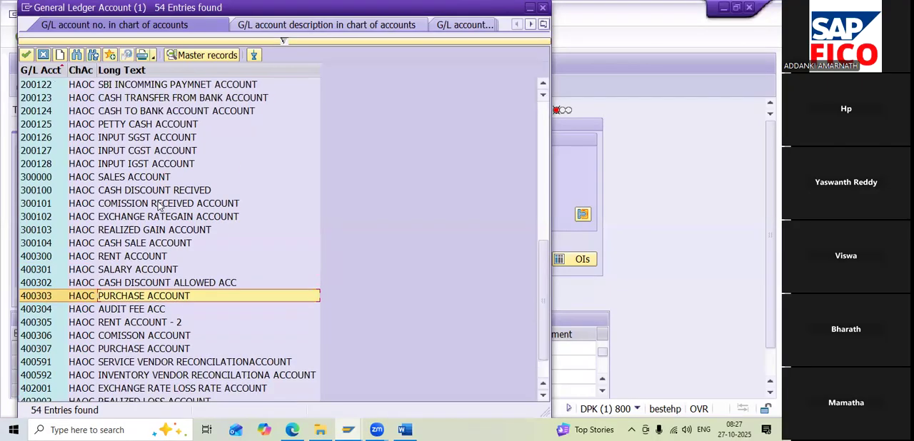
pyautogui.scroll(2, 158, 207)
pyautogui.scroll(1, 159, 207)
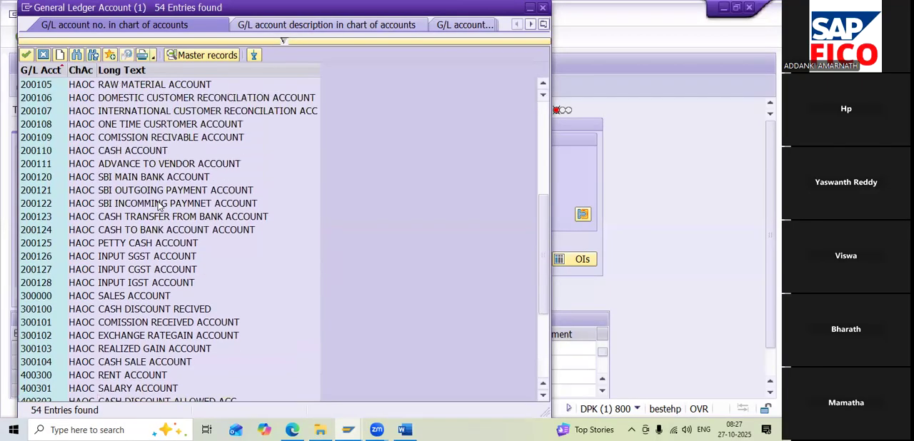
pyautogui.scroll(2, 158, 207)
pyautogui.scroll(3, 159, 207)
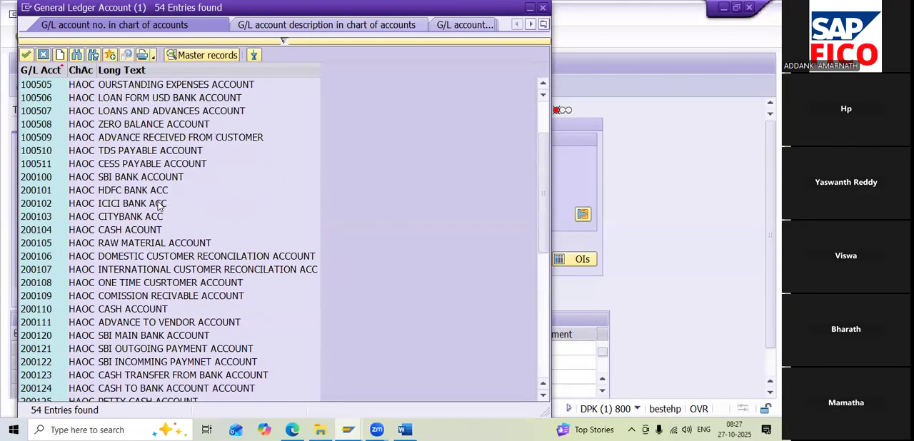
pyautogui.scroll(1, 159, 207)
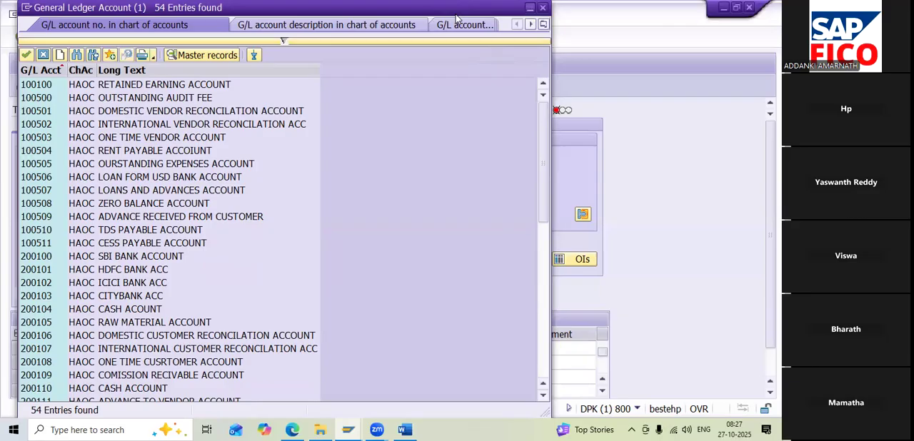
pyautogui.click(541, 8)
# Open transaction FS00 in a new session, check the purchase accounts under ADMINISTRATION COST AND OTHER, and return to the invoice
pyautogui.click(350, 37)
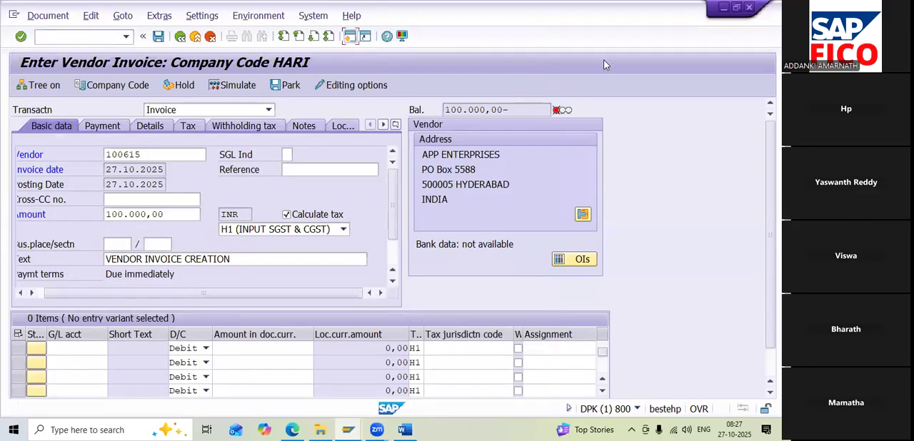
pyautogui.write('FS00')
pyautogui.press('Return')
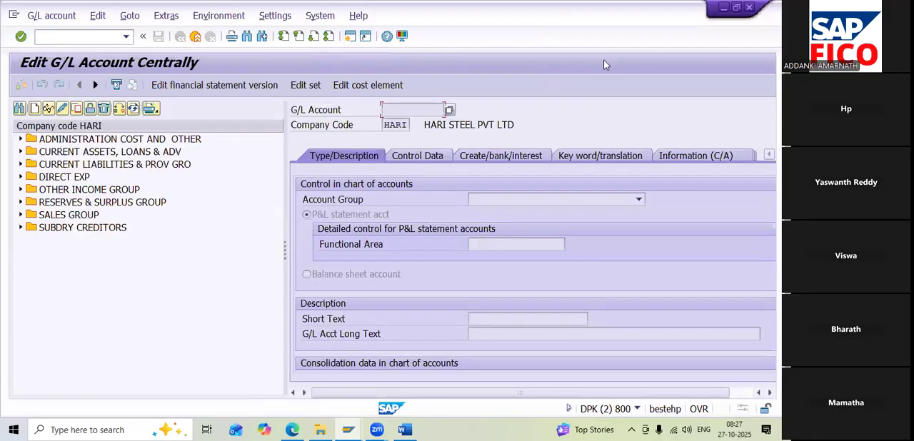
pyautogui.click(21, 139)
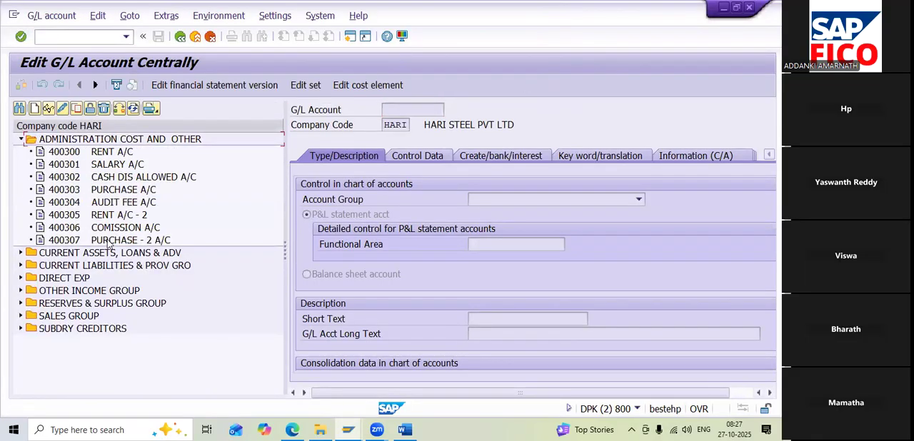
pyautogui.click(108, 242)
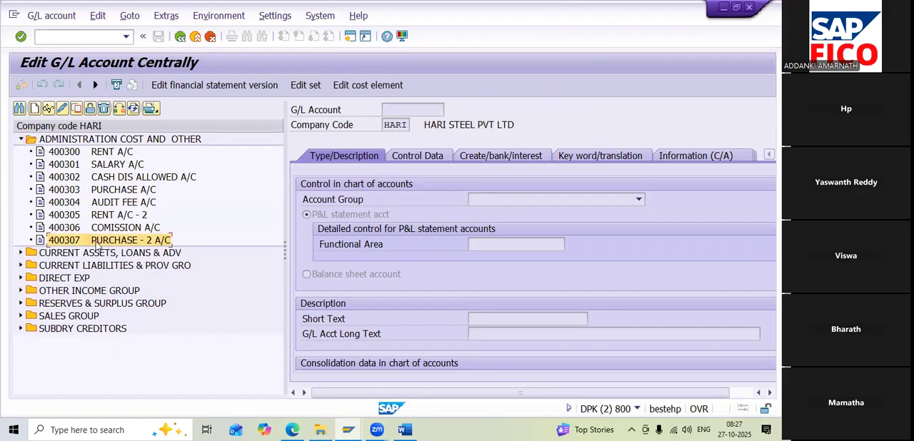
pyautogui.click(723, 7)
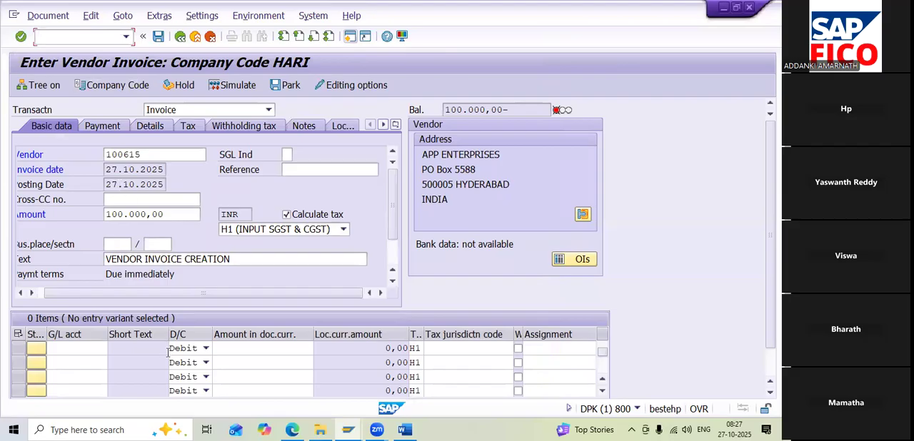
# Choose G/L account 400307 (PURCHASE ACCOUNT) from the chart of accounts for the first debit line item
pyautogui.click(100, 348)
pyautogui.click(113, 348)
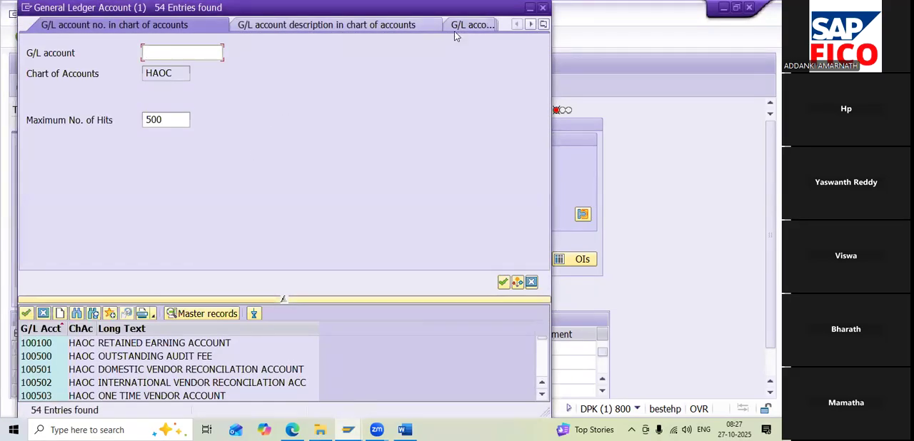
pyautogui.click(504, 283)
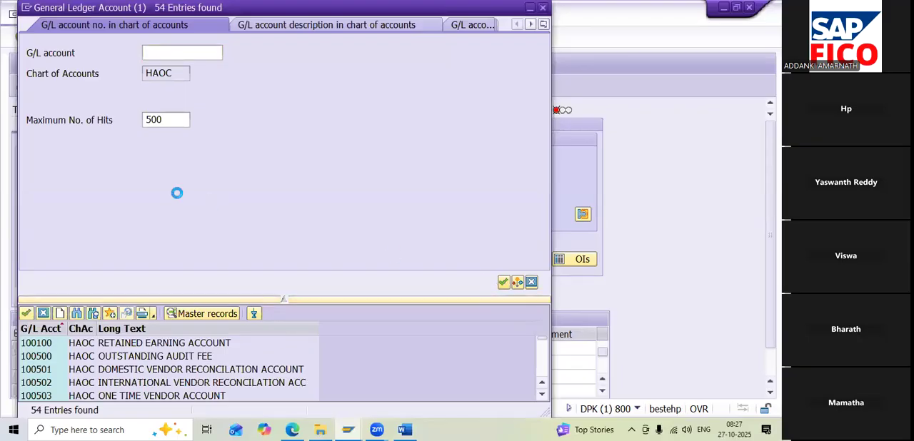
pyautogui.scroll(-10, 176, 192)
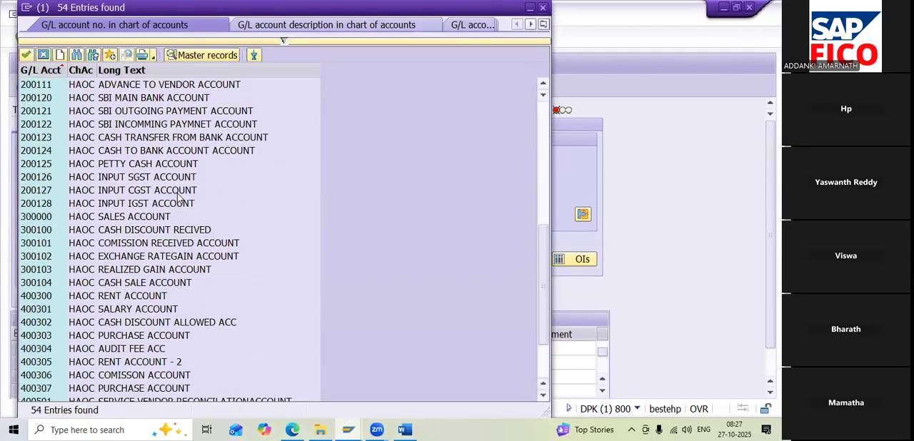
pyautogui.click(126, 310)
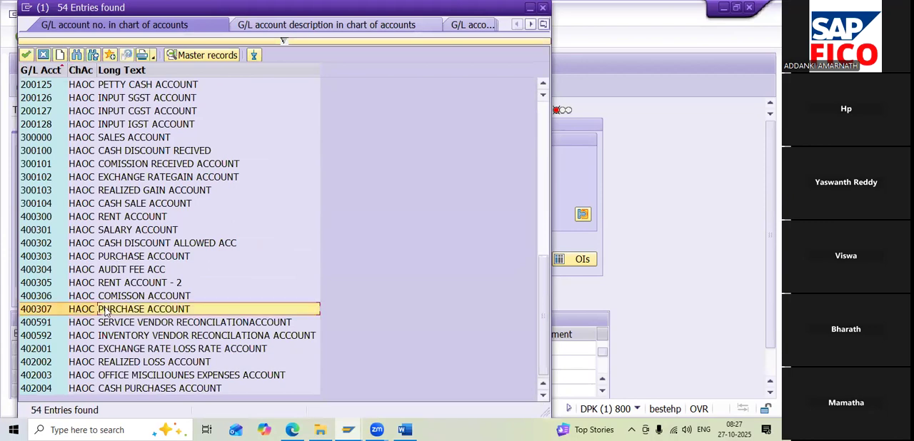
pyautogui.doubleClick(142, 310)
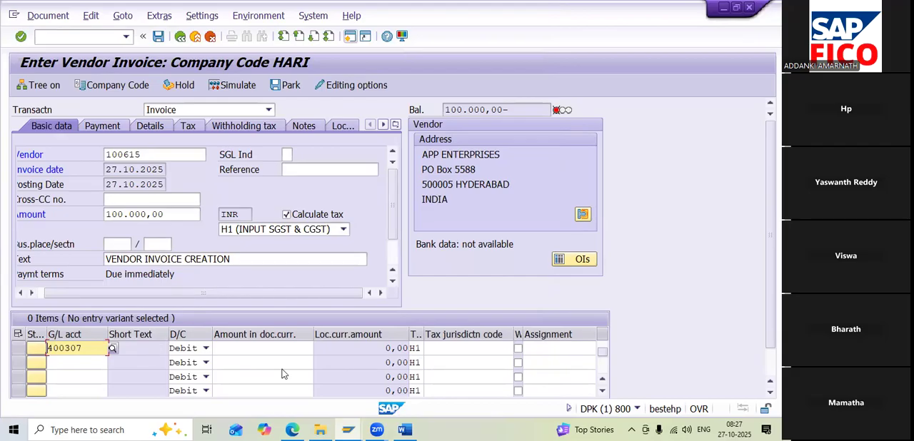
# Enter * as the purchase line item's amount so it takes over the full invoice amount
pyautogui.click(279, 350)
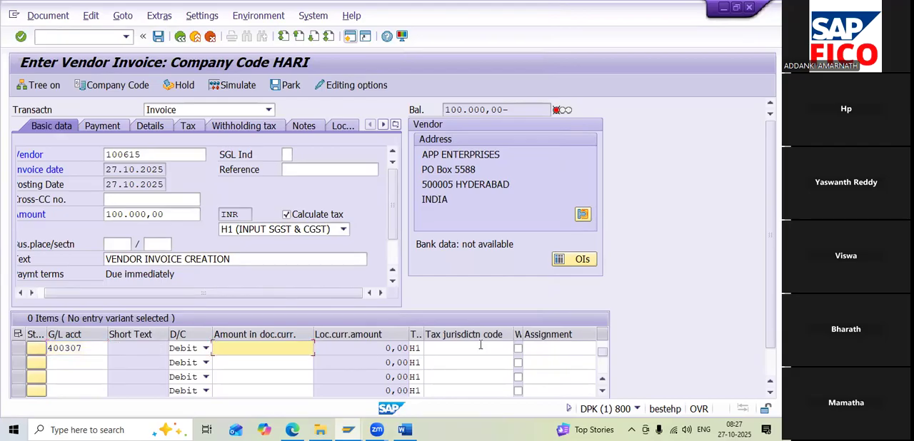
pyautogui.write('*')
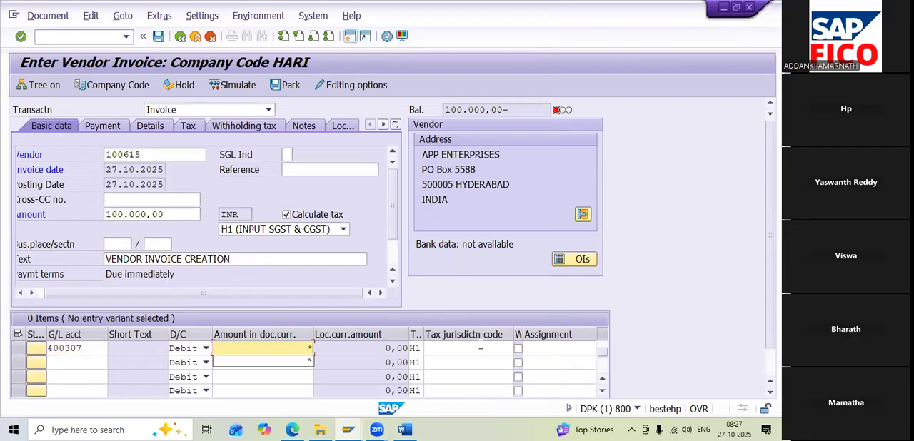
pyautogui.press('Return')
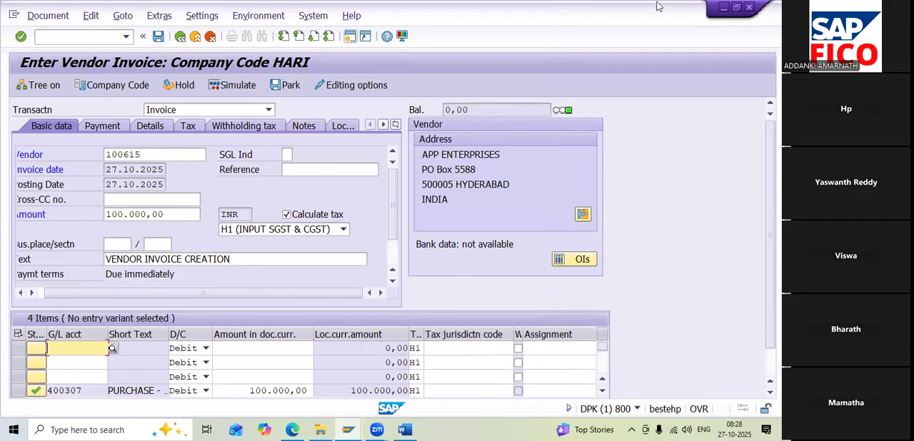
# Simulate the invoice to examine the GST and withholding tax line items, and leave the transaction without posting
pyautogui.click(237, 85)
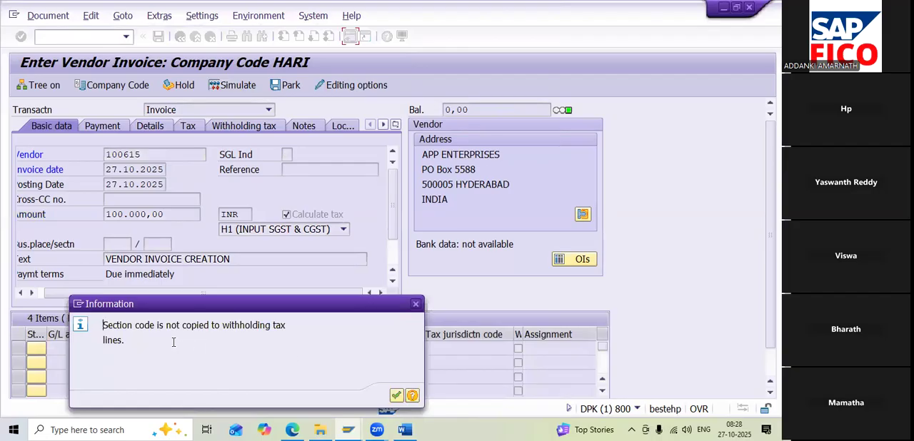
pyautogui.click(396, 395)
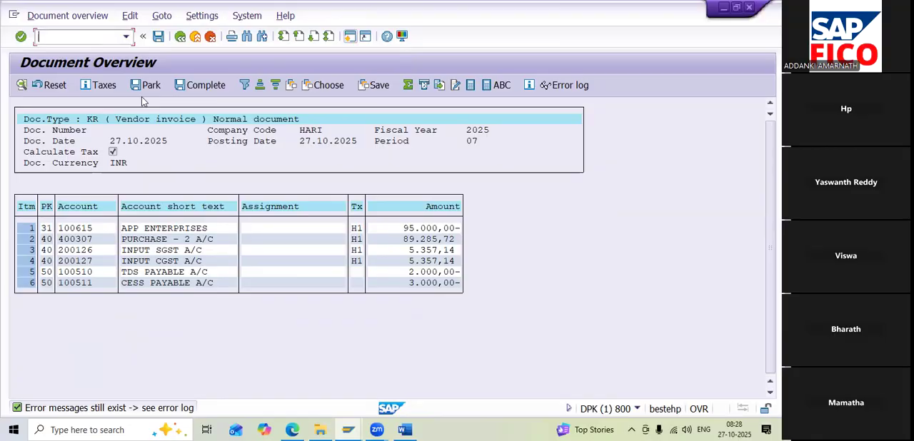
pyautogui.write('/N')
pyautogui.press('Return')
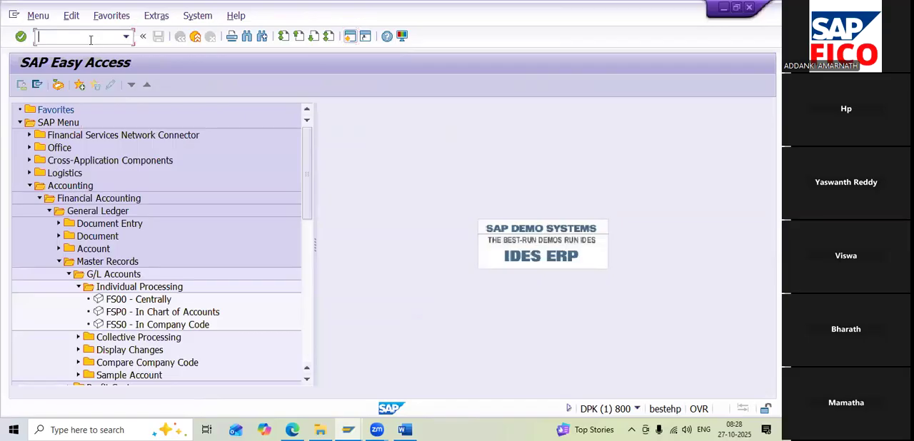
# Reopen the vendor invoice entry transaction and choose HARI ENTERPRISES as the vendor from company code HARI's vendors
pyautogui.write('miro')
pyautogui.press('Return')
pyautogui.click(215, 156)
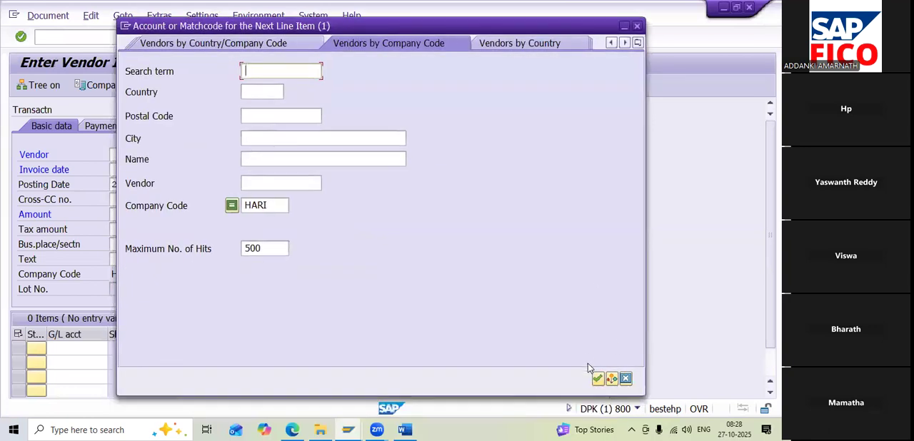
pyautogui.press('Return')
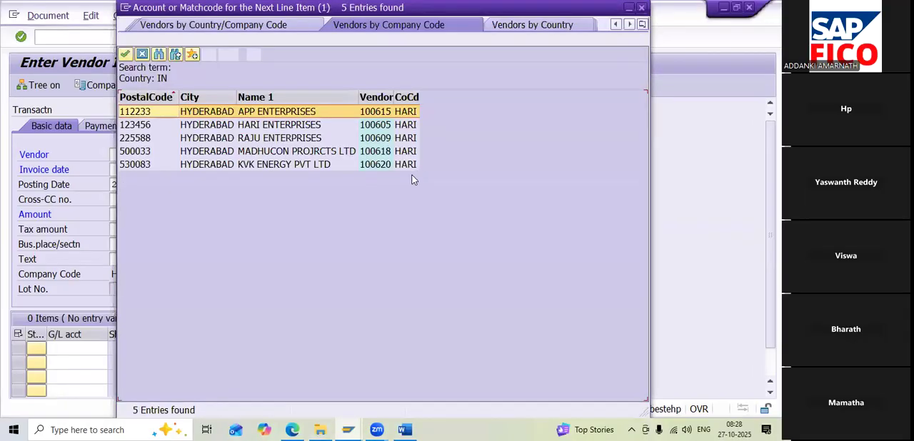
pyautogui.doubleClick(197, 126)
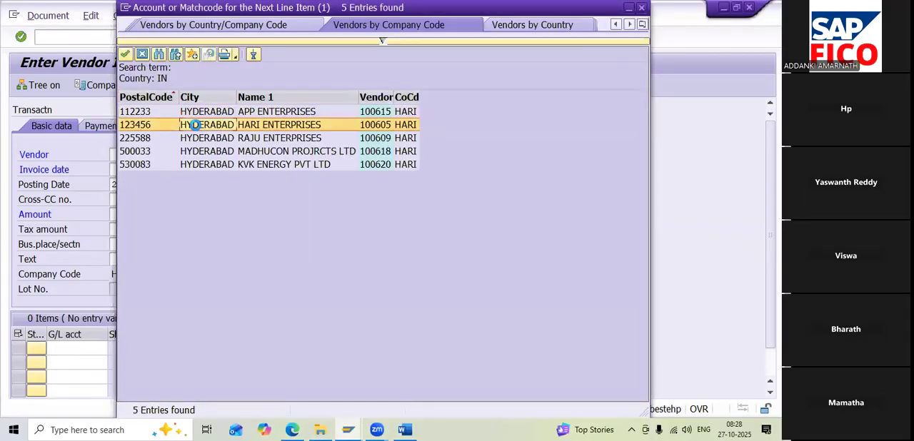
pyautogui.press('Return')
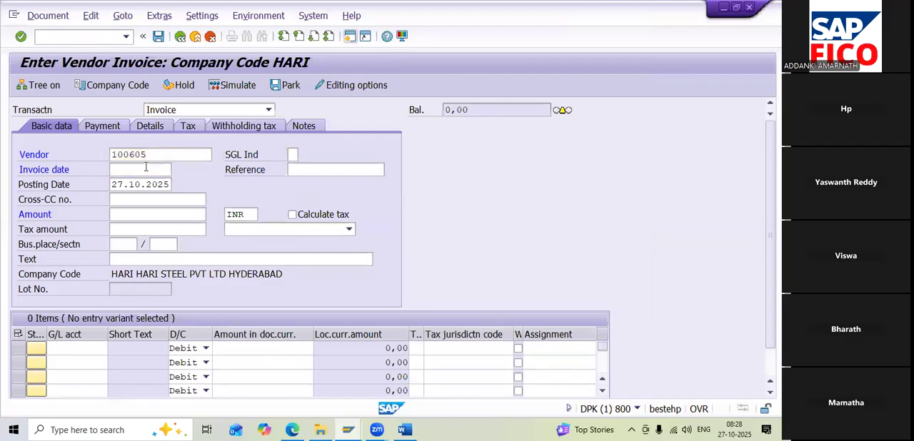
# Set the invoice date to 27.10.2025 and the invoice amount to 100000 INR
pyautogui.click(176, 170)
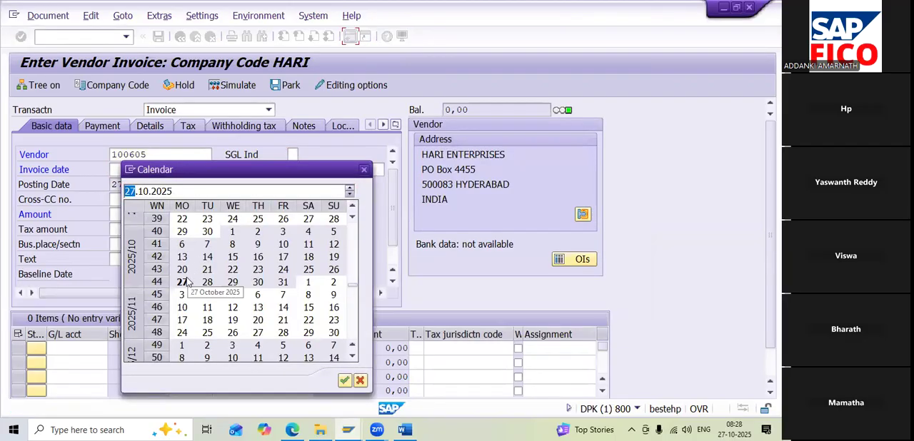
pyautogui.doubleClick(184, 282)
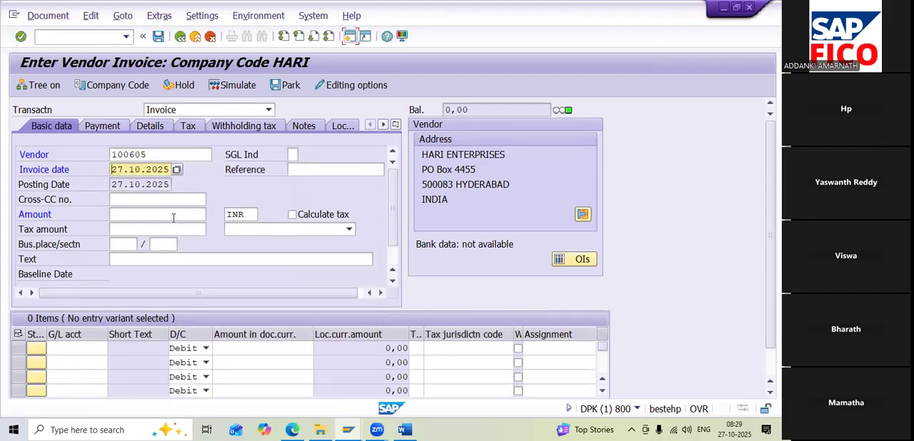
pyautogui.click(167, 216)
pyautogui.write('100000')
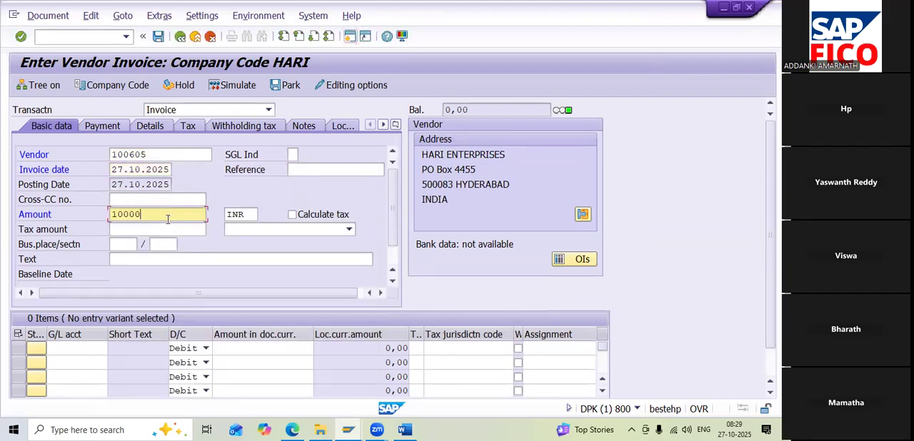
# Turn on Calculate tax with tax code H1 (INPUT SGST & CGST) and set the text to VENDOR INVOICE CREATION
pyautogui.click(286, 214)
pyautogui.click(298, 230)
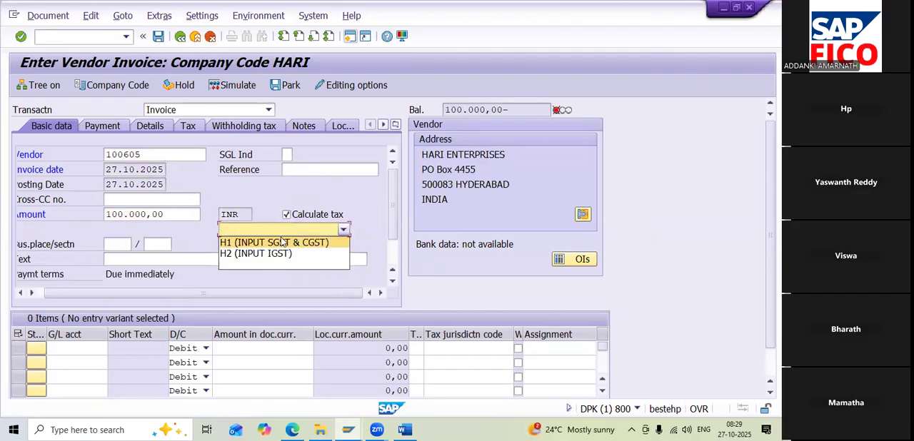
pyautogui.click(280, 242)
pyautogui.click(120, 254)
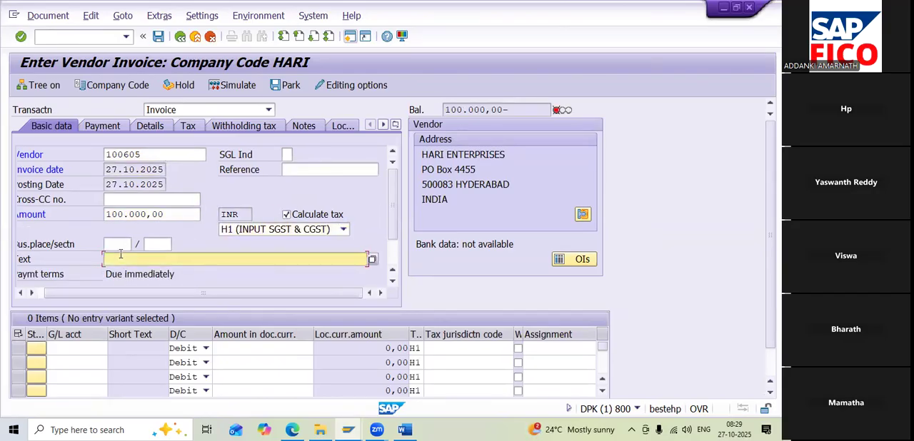
pyautogui.write('V')
pyautogui.click(131, 273)
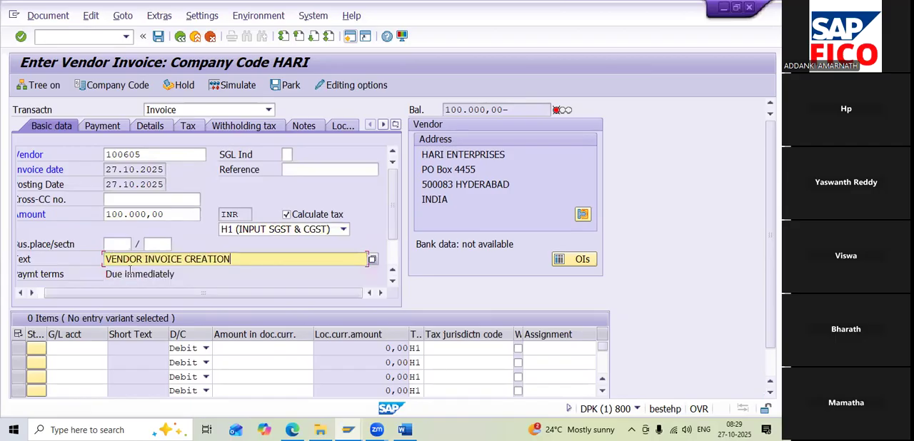
# Add a debit line item for G/L account 400307 (PURCHASE ACCOUNT) with an amount of 100000
pyautogui.click(58, 351)
pyautogui.click(112, 350)
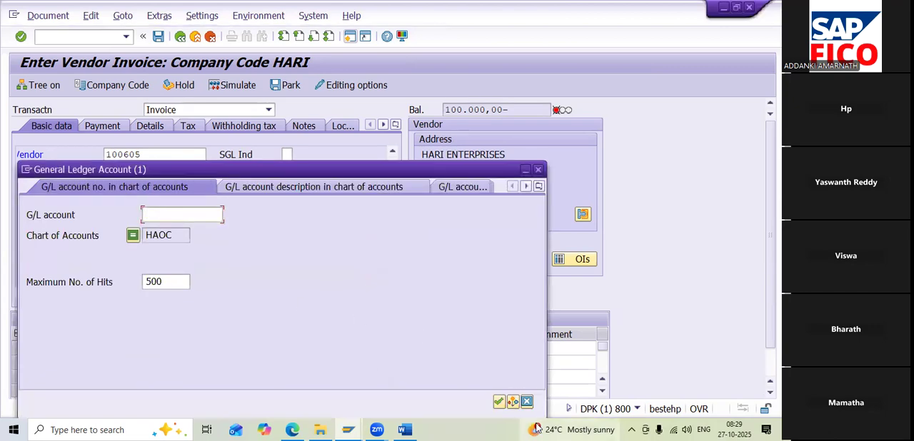
pyautogui.click(498, 402)
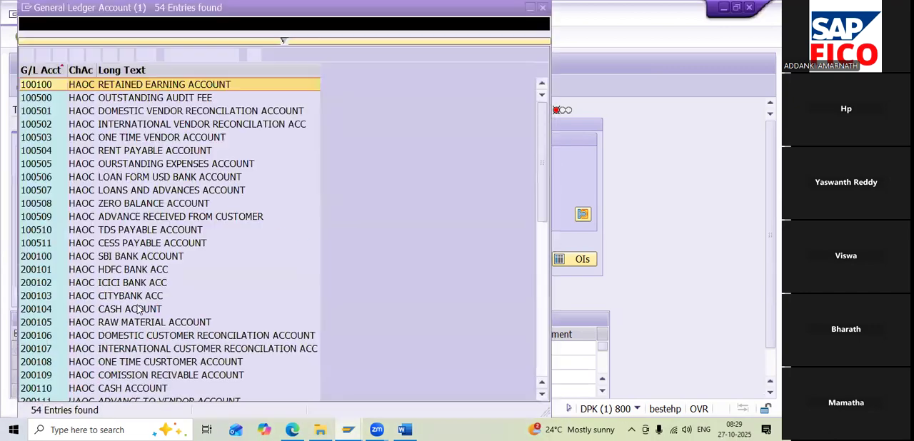
pyautogui.scroll(-6, 136, 311)
pyautogui.click(99, 309)
pyautogui.doubleClick(99, 309)
pyautogui.click(230, 352)
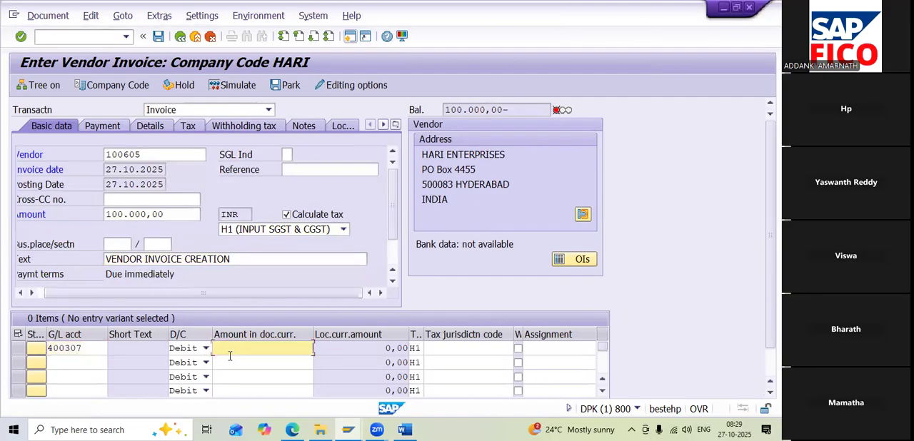
pyautogui.write('100000')
pyautogui.press('Return')
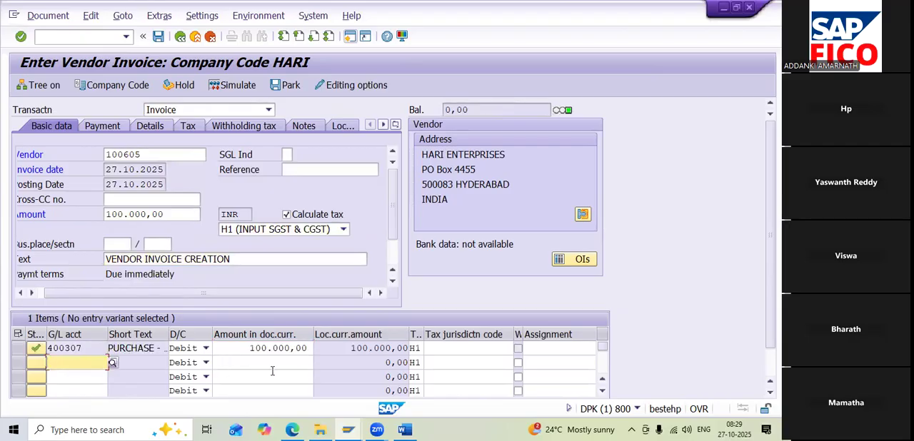
# Simulate the H1 invoice to check its SGST and CGST line items, and post the document
pyautogui.click(228, 86)
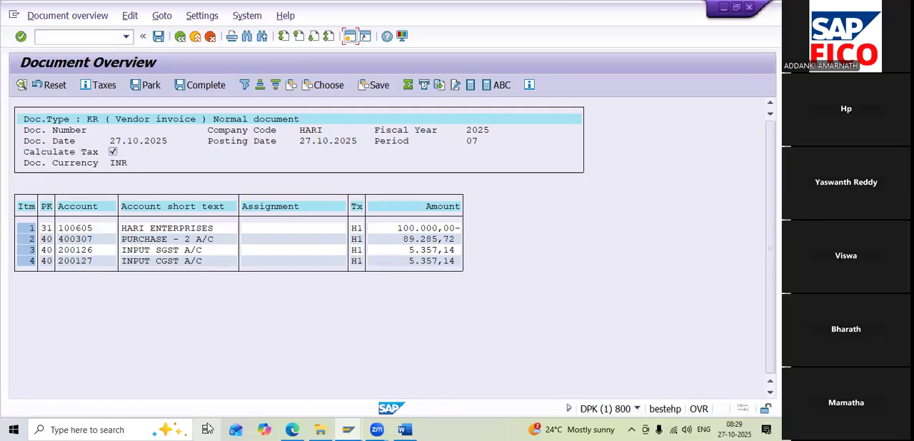
pyautogui.moveTo(344, 422); pyautogui.dragTo(180, 400)
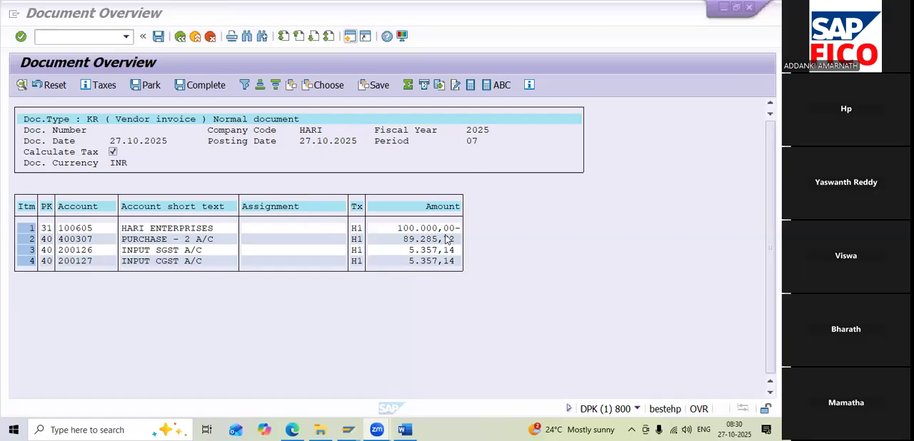
pyautogui.click(159, 37)
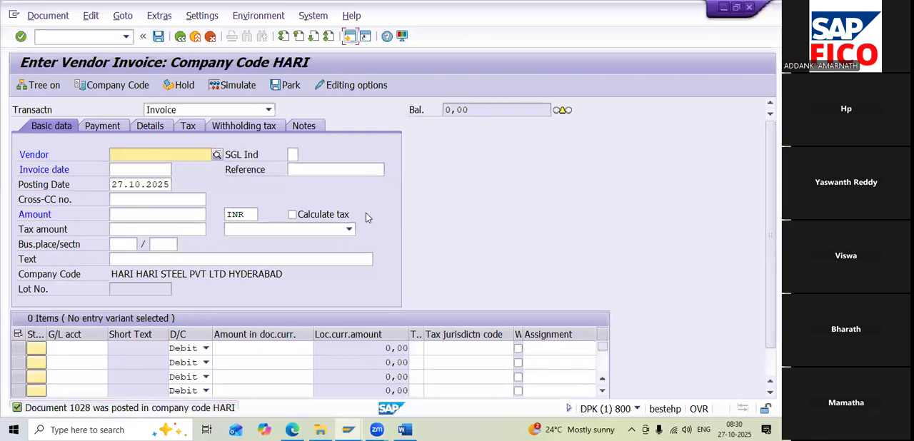
# Choose HARI ENTERPRISES from company code HARI's vendors as the vendor of a new invoice
pyautogui.click(186, 152)
pyautogui.click(217, 156)
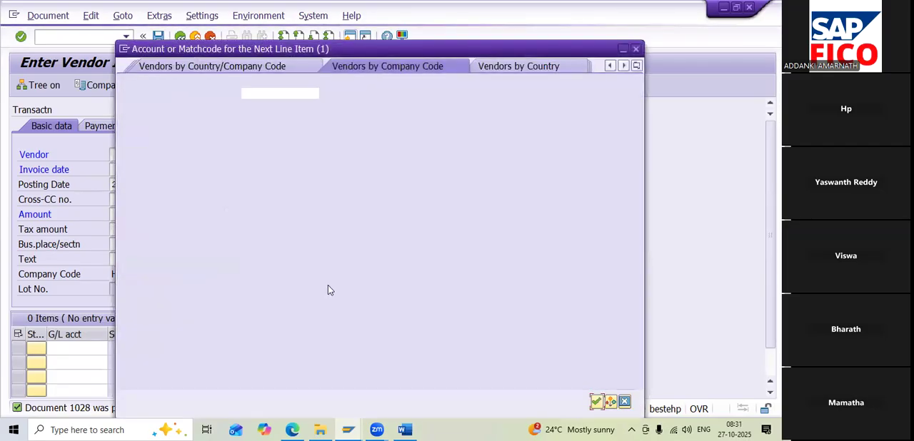
pyautogui.click(597, 402)
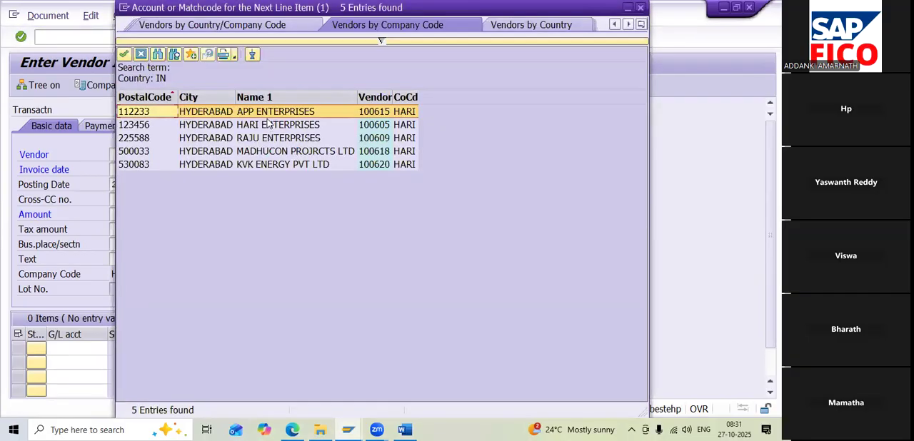
pyautogui.click(265, 124)
pyautogui.doubleClick(265, 124)
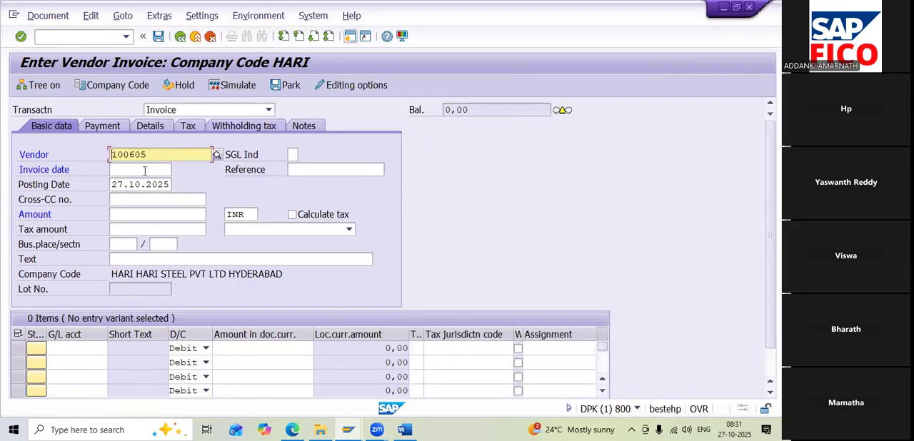
# Set the new invoice's date to 27.10.2025 and its amount to 100000 INR
pyautogui.click(144, 170)
pyautogui.click(176, 172)
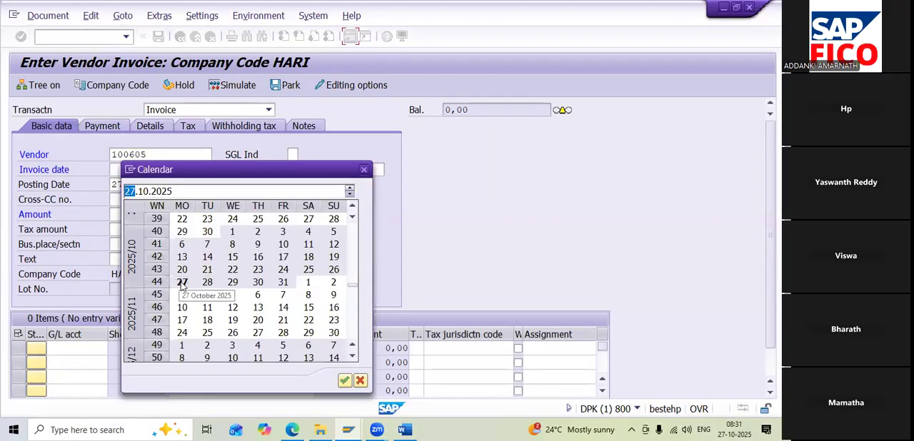
pyautogui.doubleClick(182, 283)
pyautogui.click(133, 212)
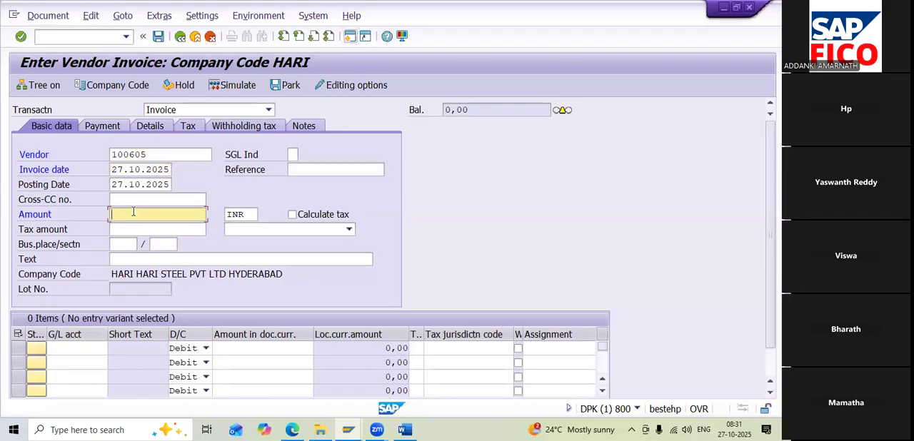
pyautogui.write('1')
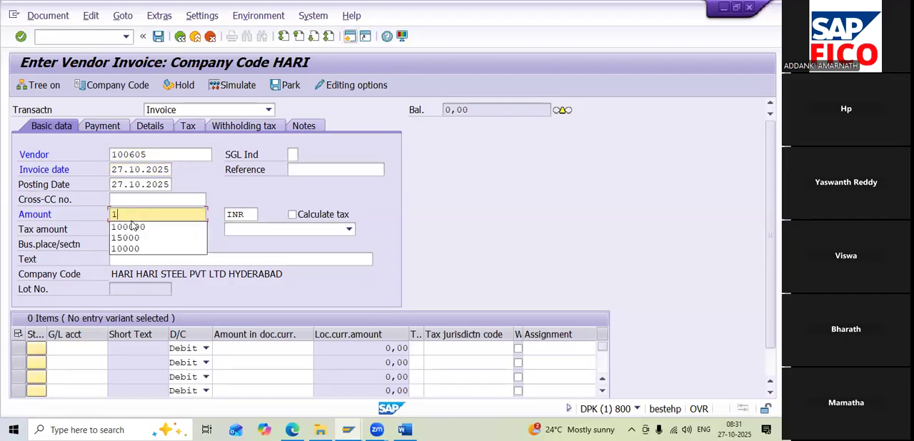
pyautogui.click(133, 227)
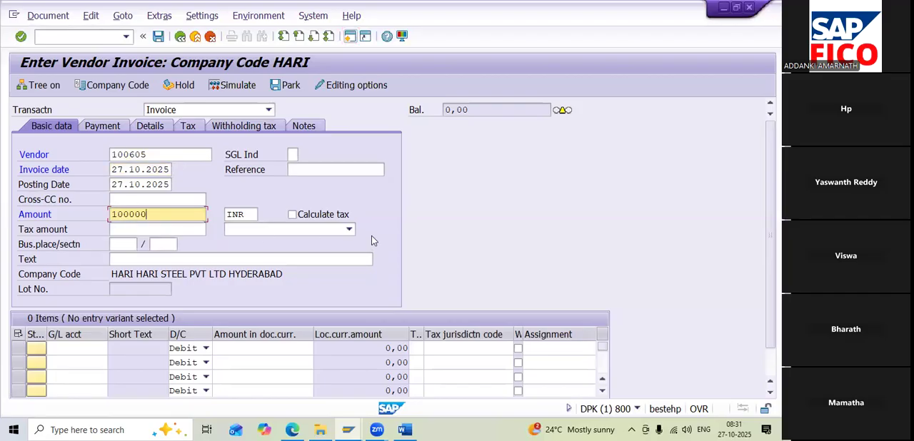
# Turn on Calculate tax with tax code H2 (INPUT IGST) and enter VENDOR INVOICE CREATION as the text
pyautogui.click(291, 214)
pyautogui.click(285, 229)
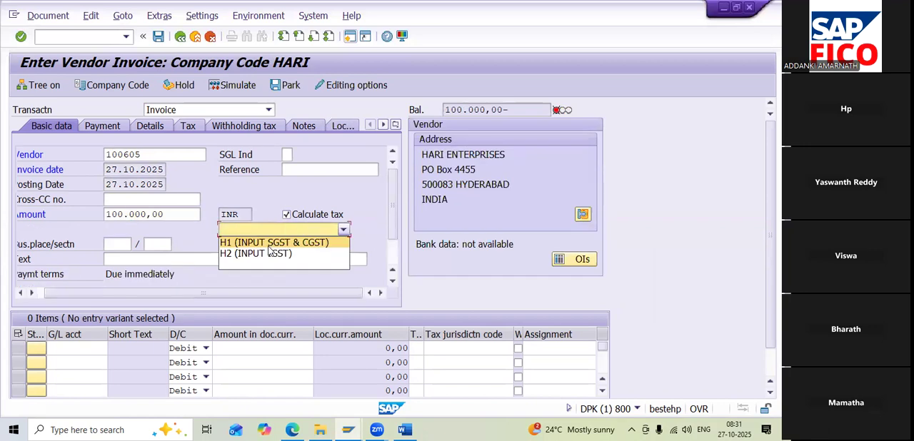
pyautogui.click(269, 254)
pyautogui.click(200, 259)
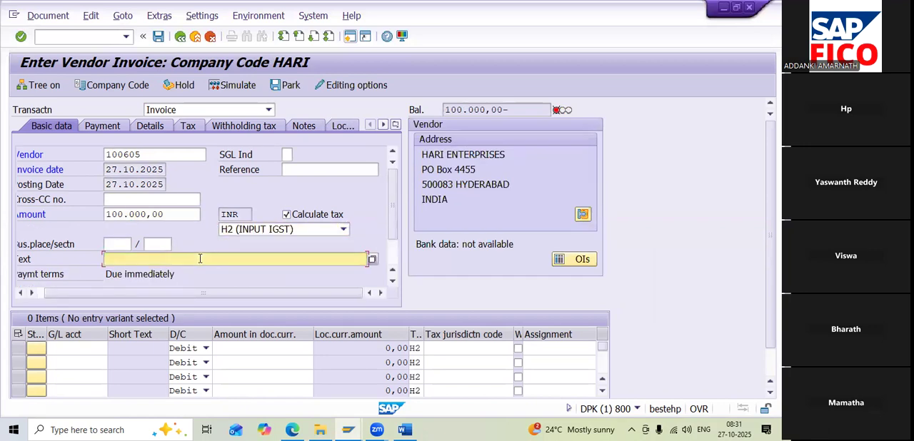
pyautogui.write('V')
pyautogui.click(199, 269)
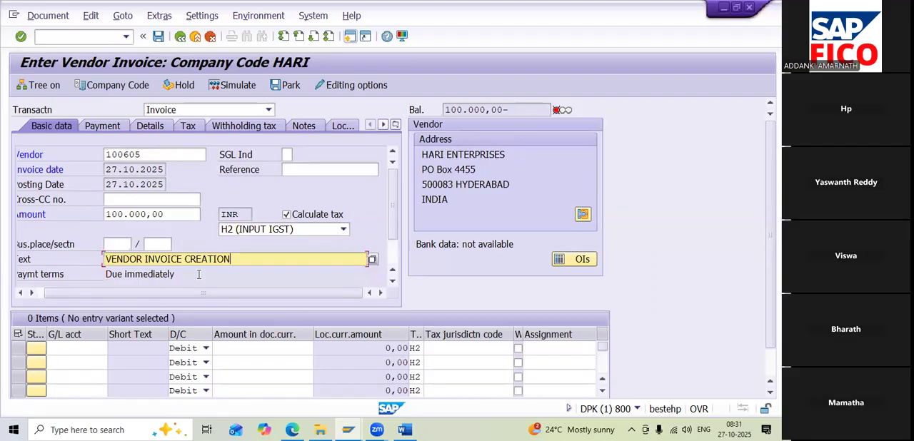
# Add a debit line item for purchase G/L account 400307, entering * as its amount to take over the invoice total
pyautogui.click(77, 348)
pyautogui.click(113, 348)
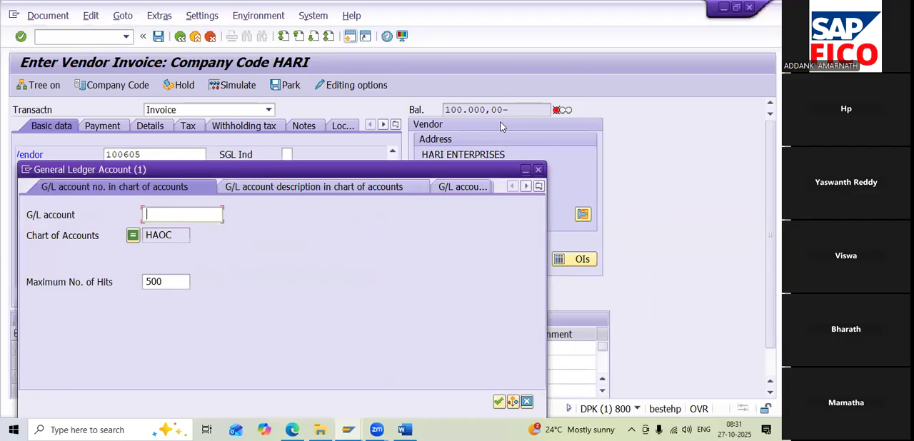
pyautogui.moveTo(412, 169); pyautogui.dragTo(436, 74)
pyautogui.click(521, 308)
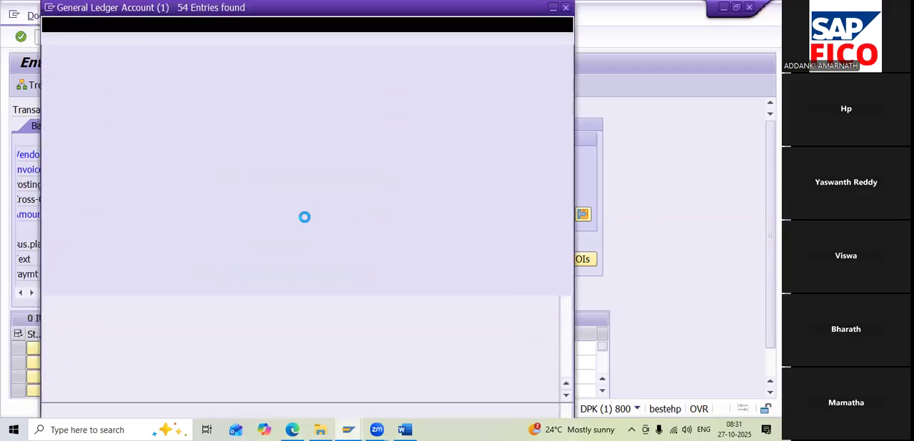
pyautogui.scroll(-9, 162, 298)
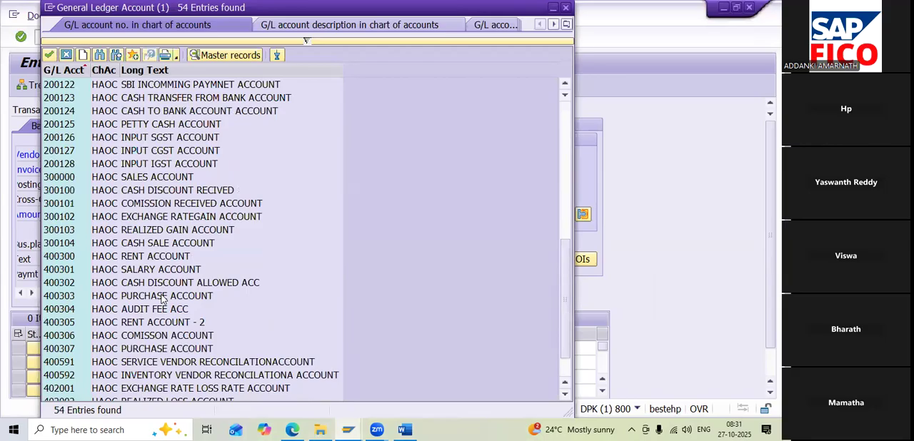
pyautogui.scroll(-1, 162, 299)
pyautogui.click(148, 309)
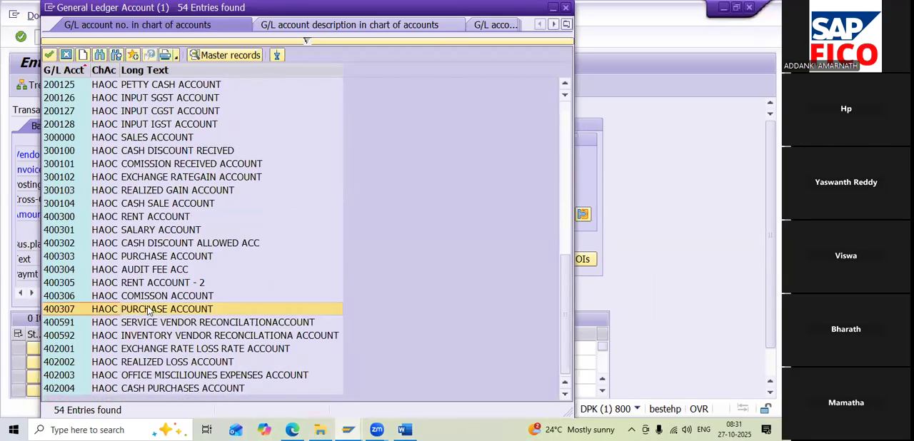
pyautogui.click(147, 309)
pyautogui.click(251, 348)
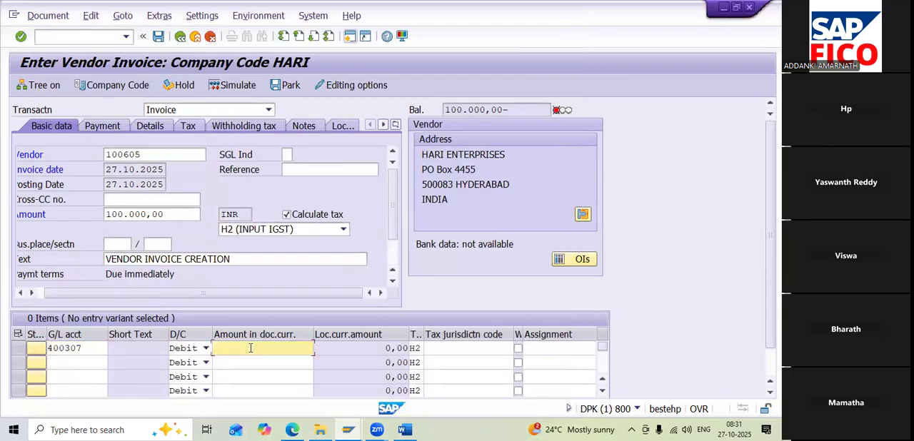
pyautogui.write('*')
pyautogui.press('Return')
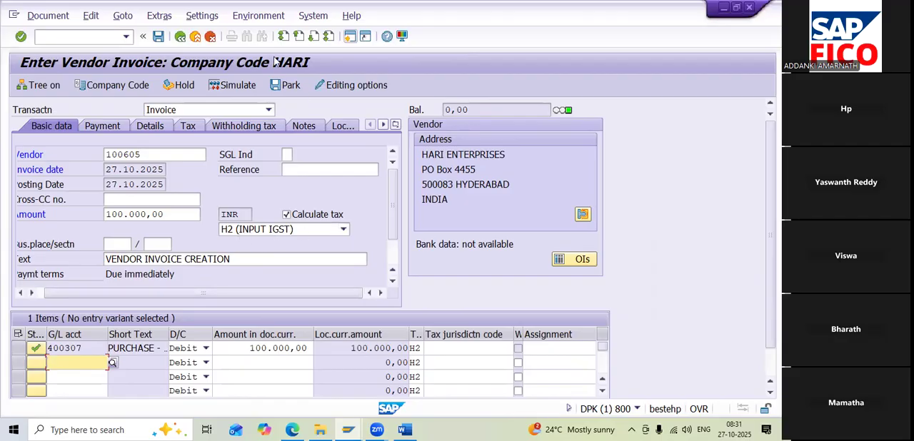
# Simulate the H2 invoice to check its IGST line item, and post the document
pyautogui.click(231, 87)
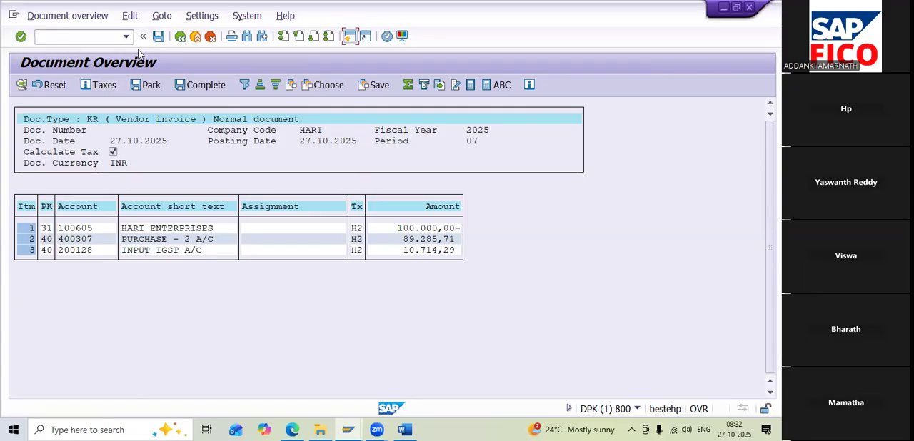
pyautogui.click(158, 36)
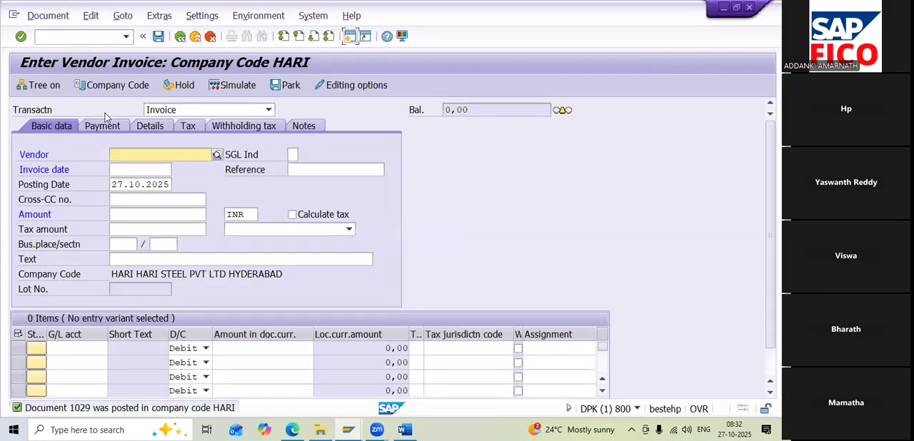
pyautogui.click(204, 158)
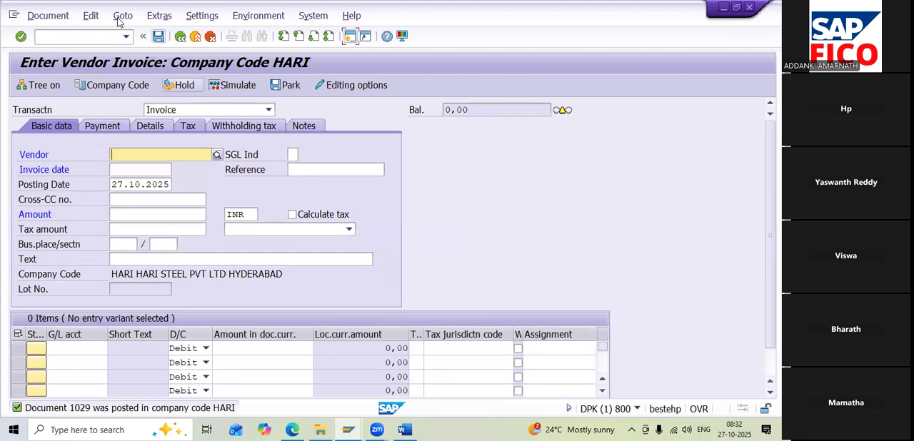
# Enable and save Calculate taxes on net amount in the accounting editing options, and leave the transaction for the SAP Easy Access screen
pyautogui.click(89, 16)
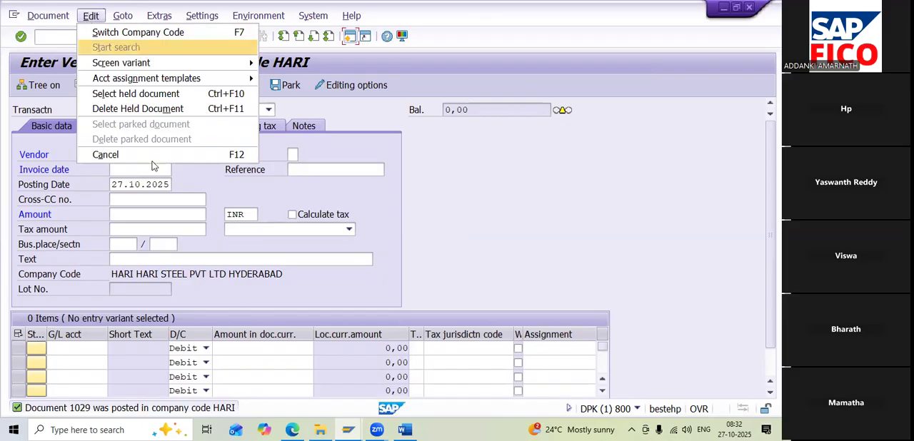
pyautogui.click(164, 199)
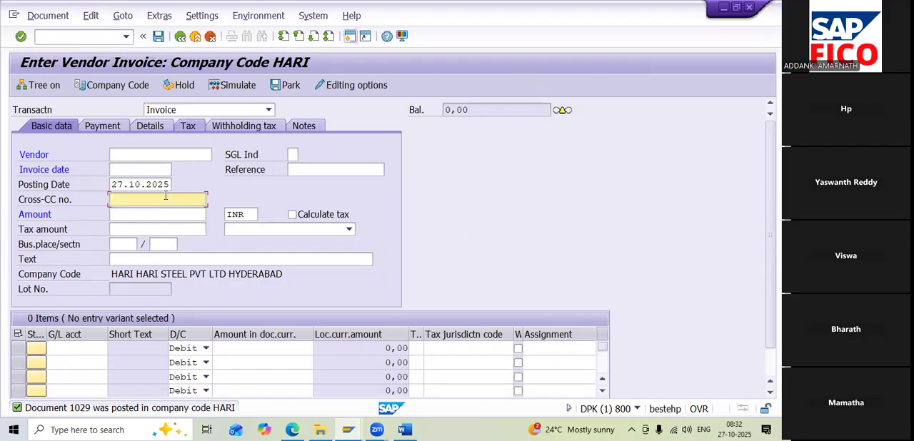
pyautogui.click(372, 86)
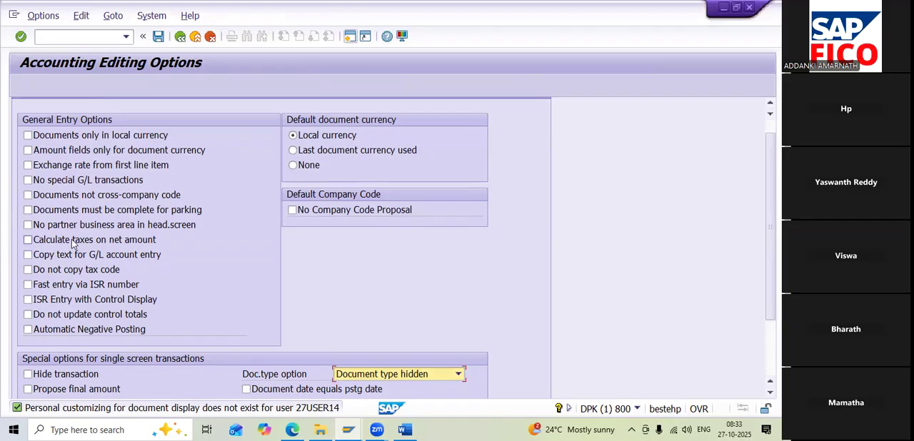
pyautogui.click(28, 241)
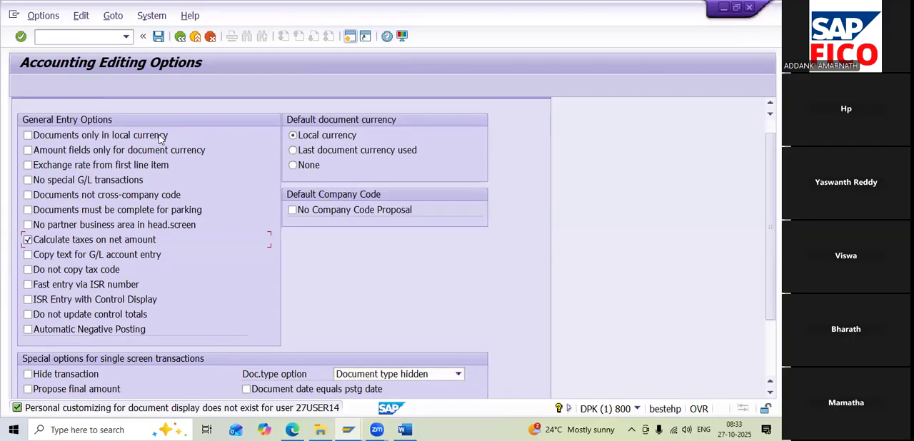
pyautogui.click(158, 36)
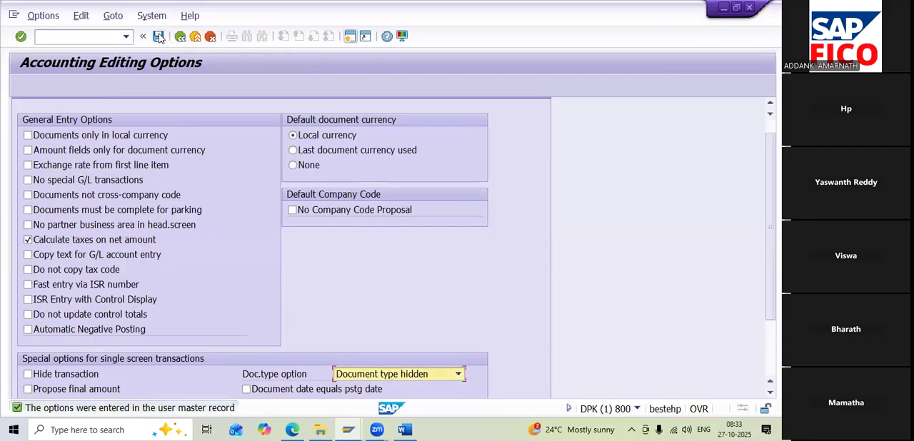
pyautogui.click(103, 40)
pyautogui.write('/n')
pyautogui.press('Return')
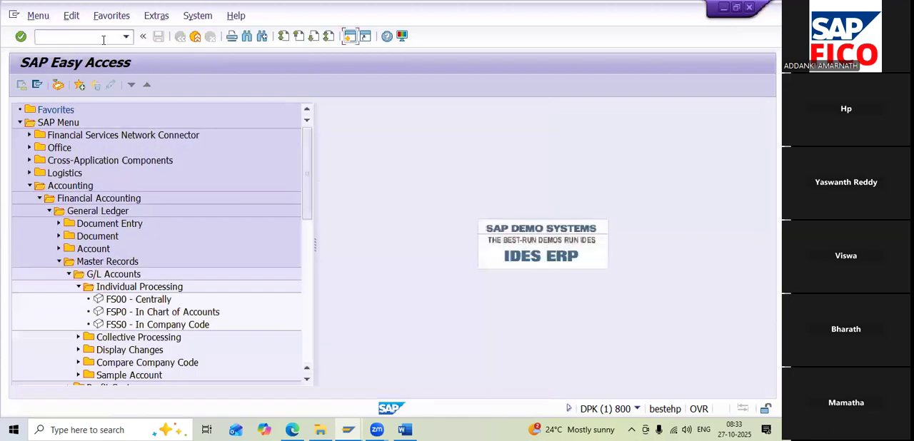
# Start a vendor invoice entry for company code HARI with vendor HARI ENTERPRISES and invoice date 27.10.2025
pyautogui.write('miro')
pyautogui.press('Return')
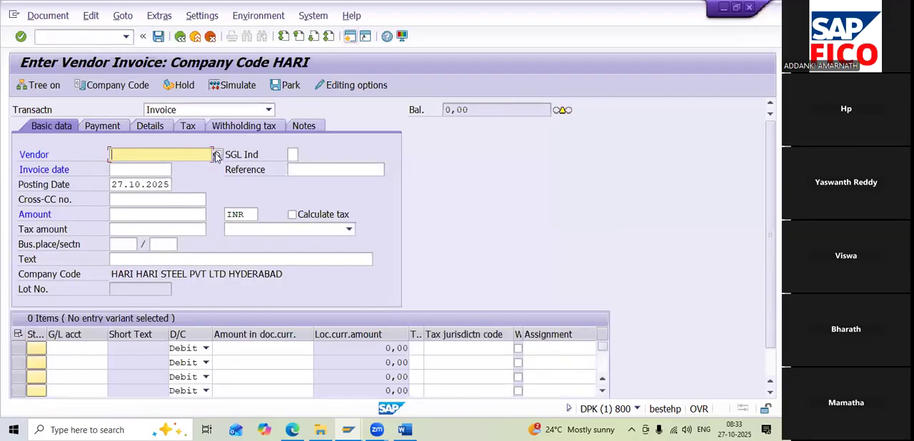
pyautogui.click(217, 155)
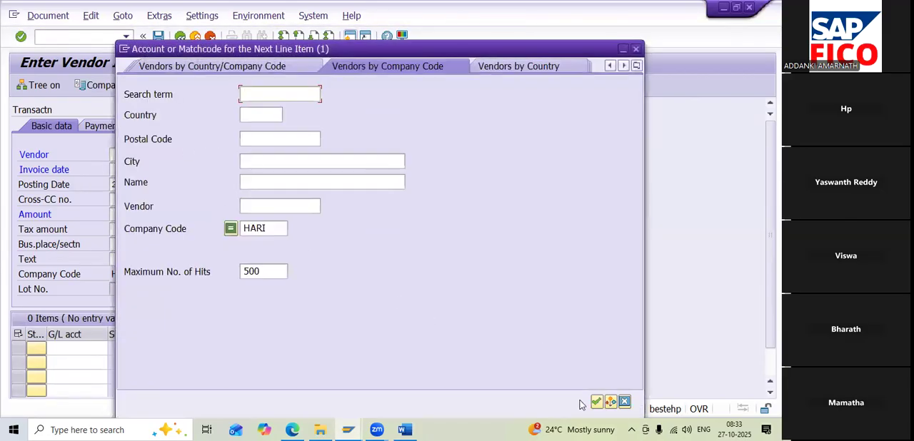
pyautogui.click(596, 402)
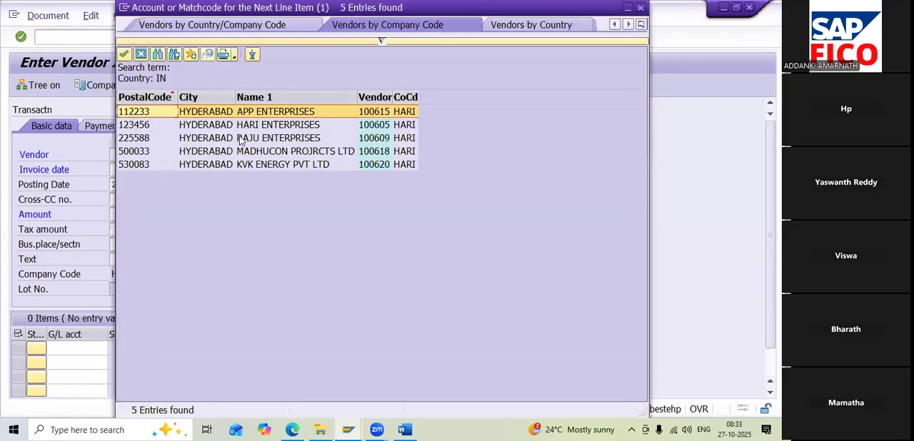
pyautogui.doubleClick(242, 126)
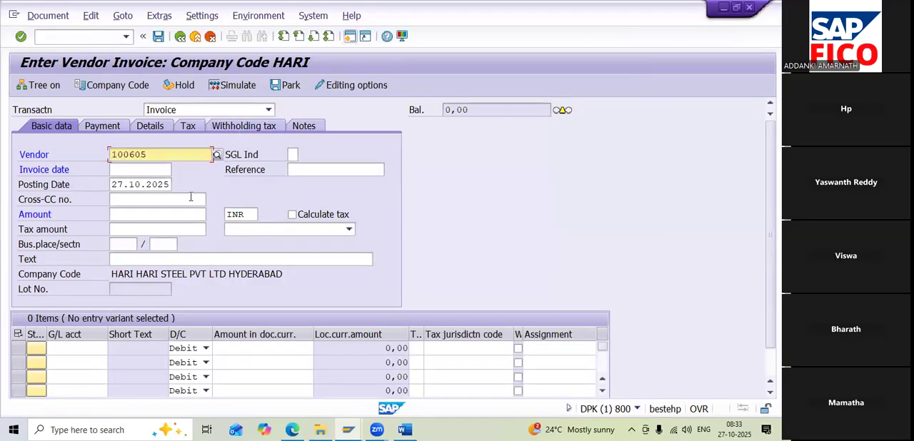
pyautogui.click(168, 171)
pyautogui.click(177, 170)
pyautogui.doubleClick(182, 282)
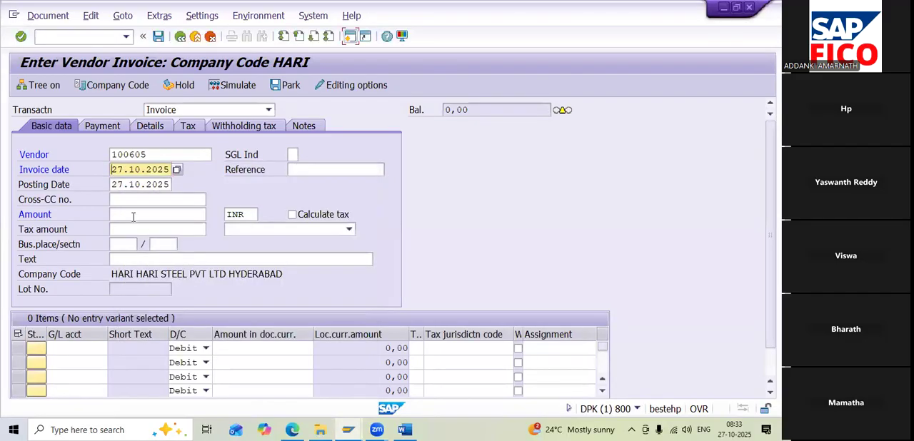
pyautogui.click(133, 215)
pyautogui.write('1')
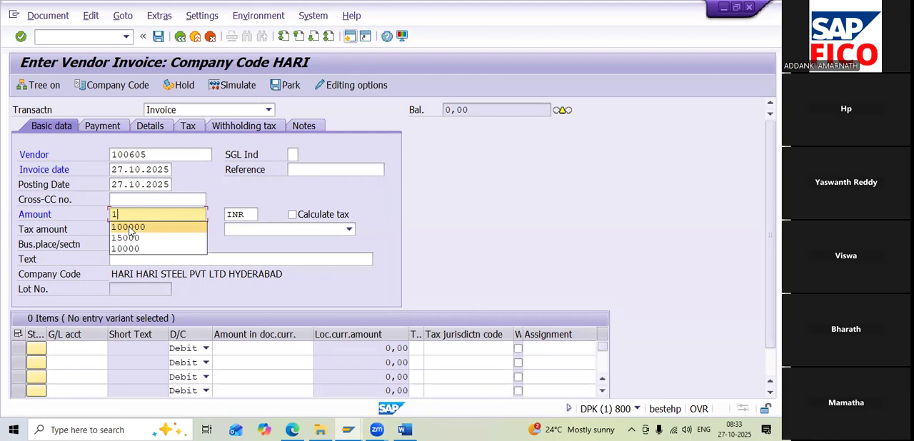
pyautogui.press('BackSpace')
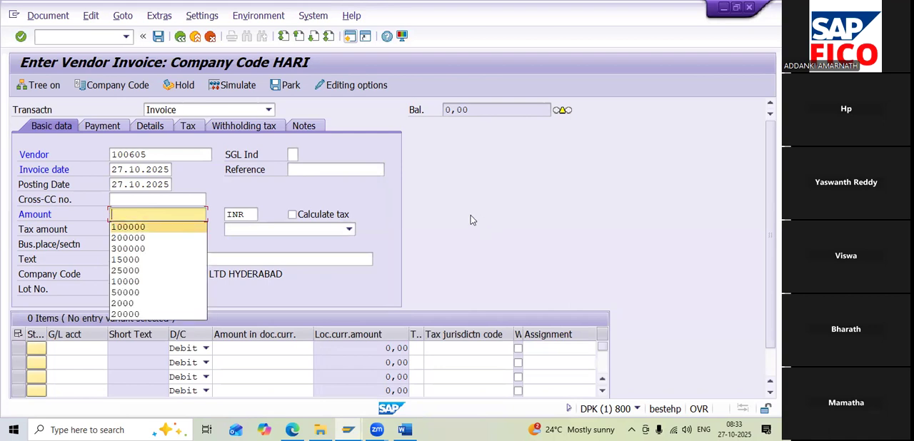
pyautogui.click(469, 215)
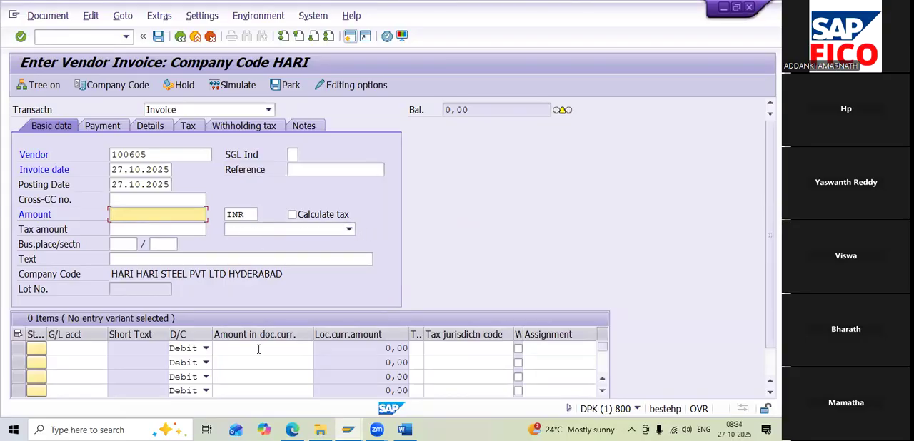
# Turn on Calculate tax with tax code H1 (INPUT SGST & CGST) and enter VENDOR INVOICE CREATION as the text
pyautogui.click(314, 215)
pyautogui.click(344, 231)
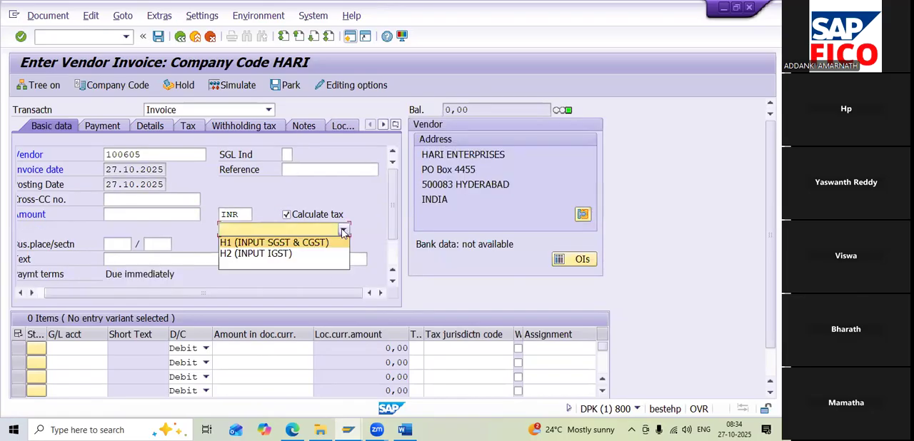
pyautogui.click(287, 243)
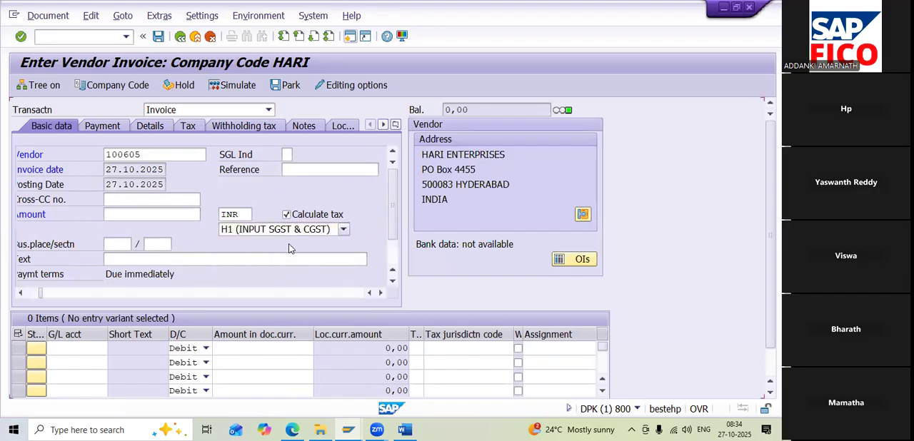
pyautogui.click(219, 258)
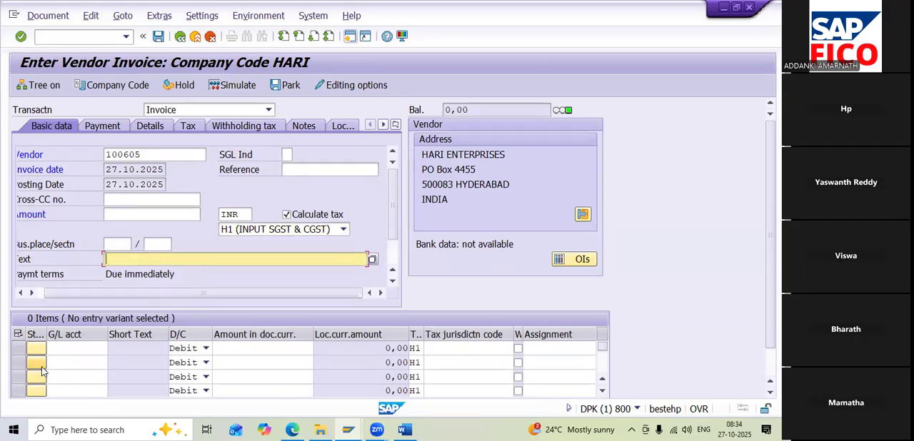
pyautogui.write('V')
pyautogui.click(161, 274)
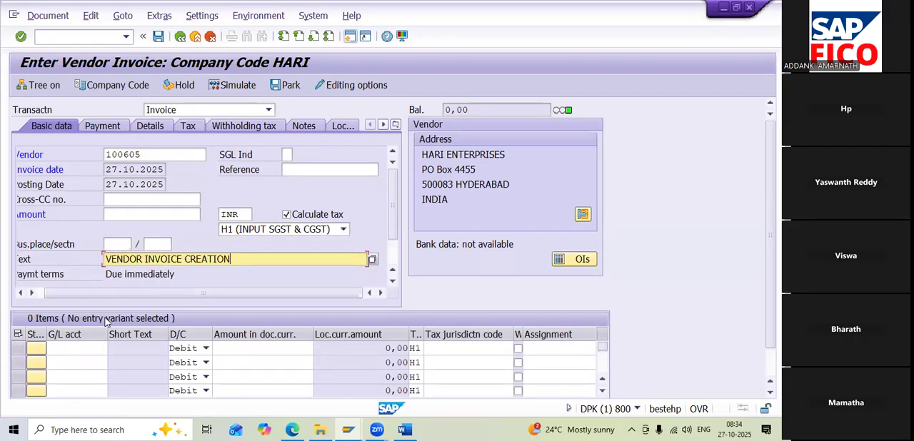
# Add a debit line item for purchase G/L account 400307 with a net amount of 100000
pyautogui.click(79, 348)
pyautogui.click(112, 349)
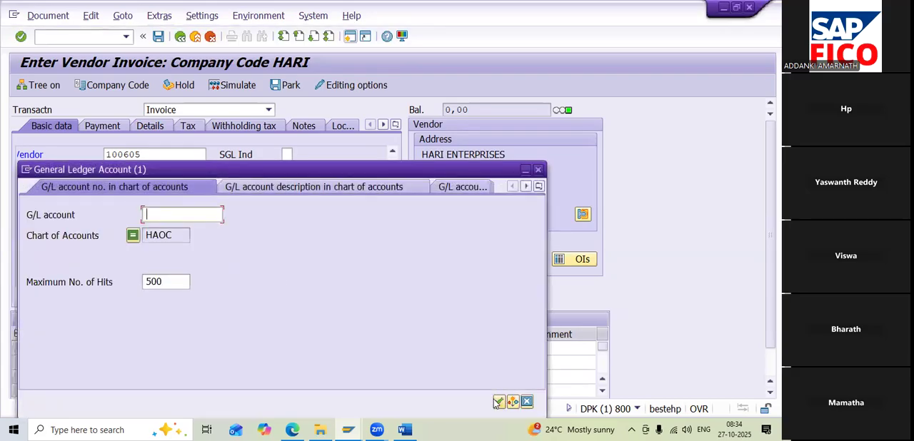
pyautogui.click(499, 402)
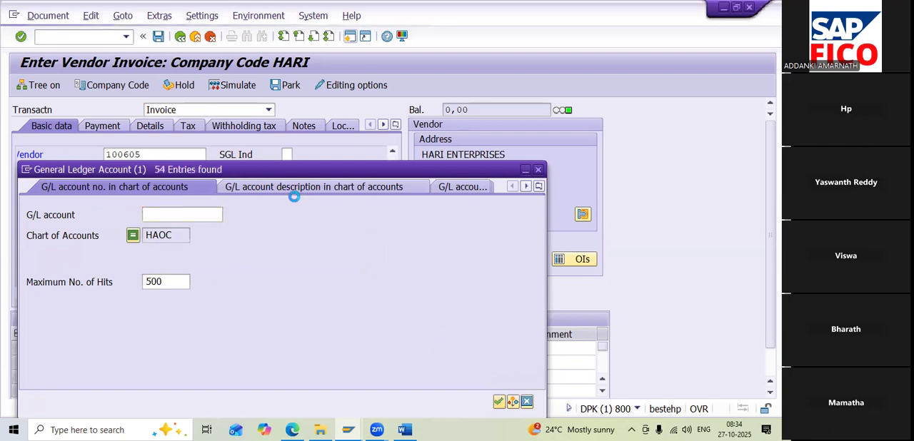
pyautogui.scroll(-10, 219, 240)
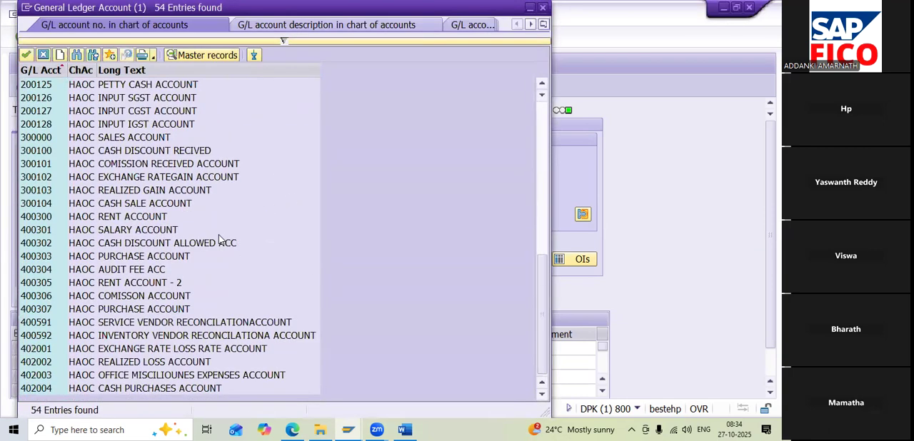
pyautogui.doubleClick(134, 306)
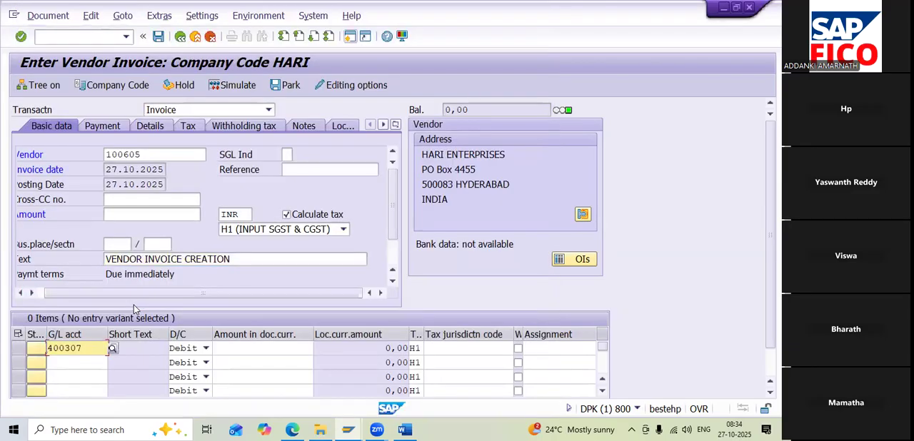
pyautogui.click(265, 348)
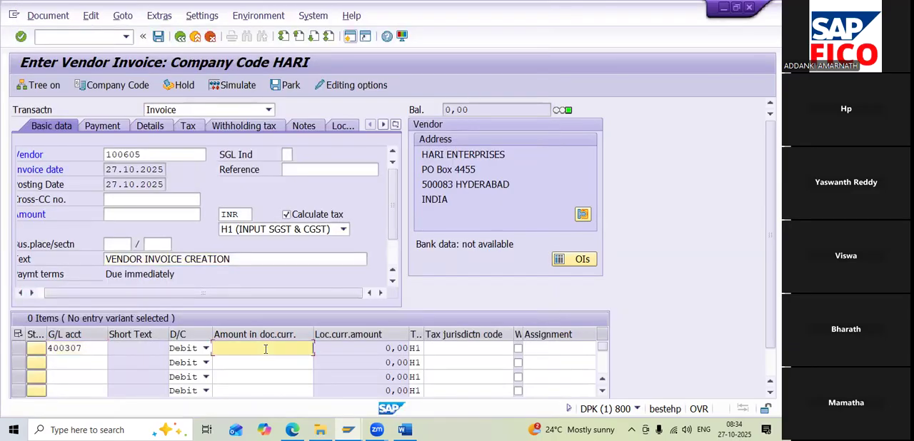
pyautogui.write('1')
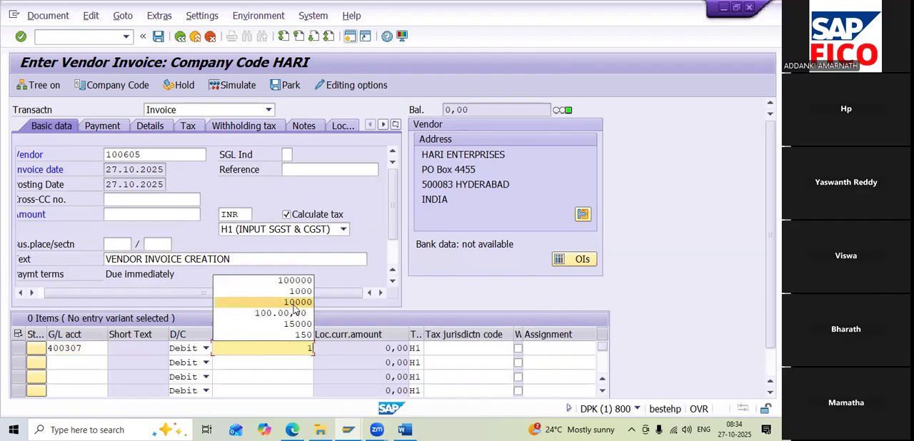
pyautogui.click(304, 281)
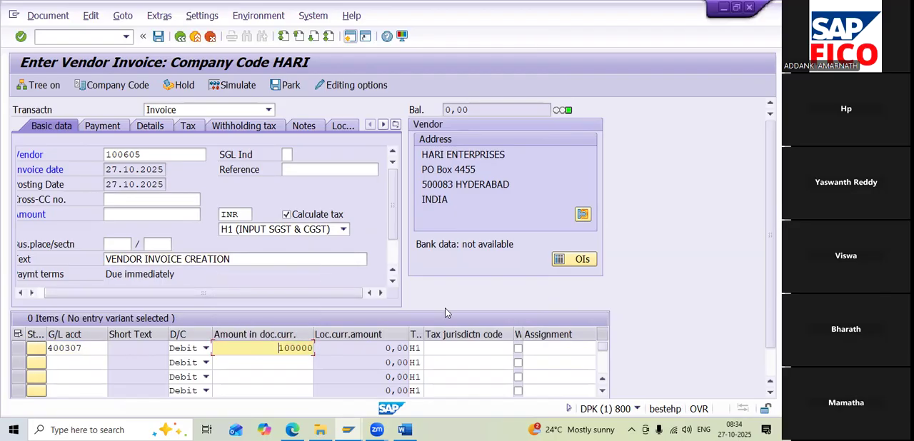
pyautogui.press('Return')
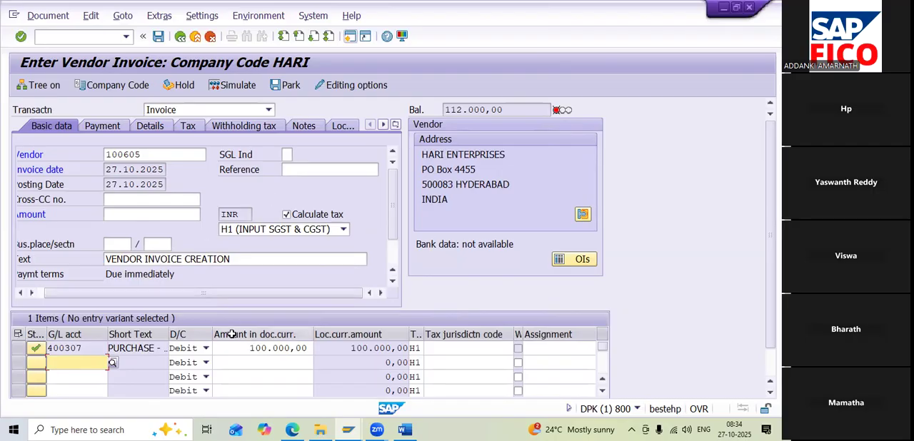
# Copy the open balance into the invoice header amount, setting it to 112.000,00 INR
pyautogui.moveTo(506, 110); pyautogui.dragTo(441, 110)
pyautogui.hotkey('ctrl', 'c')
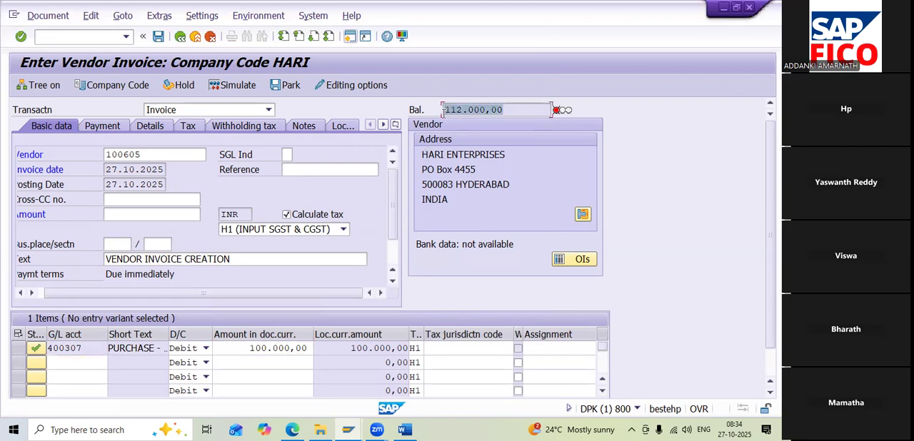
pyautogui.click(443, 109)
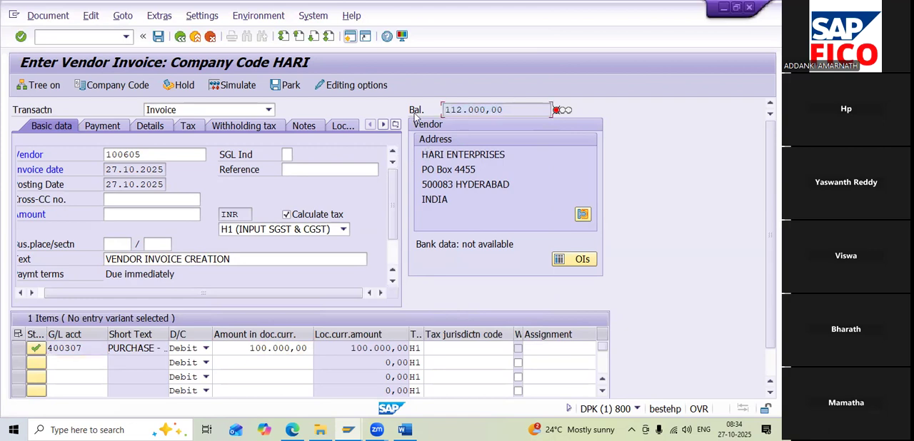
pyautogui.click(149, 212)
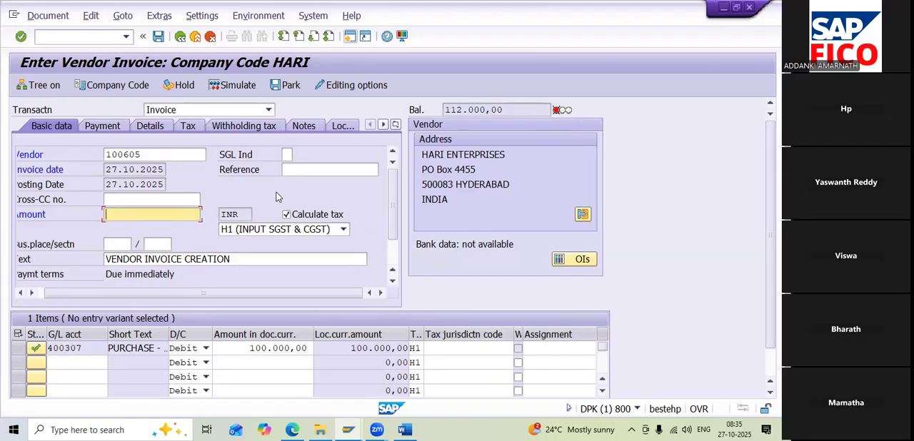
pyautogui.hotkey('ctrl', 'v')
pyautogui.press('Return')
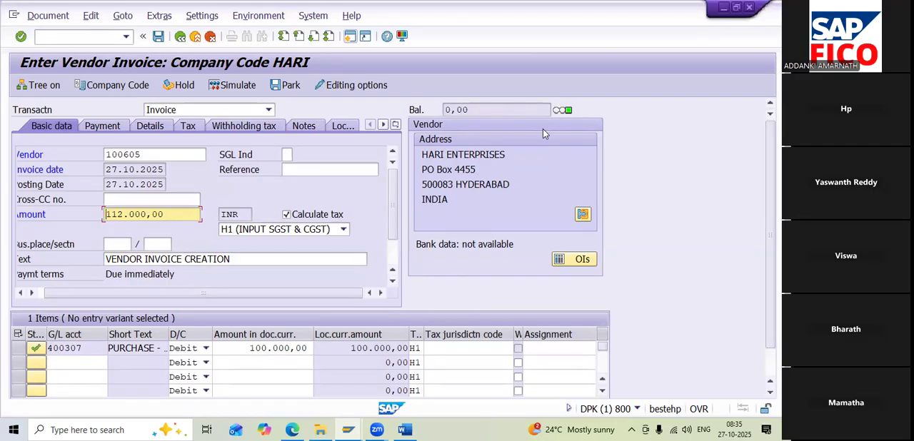
# Simulate the H1 invoice to check its SGST and CGST line items, and post the document
pyautogui.click(237, 85)
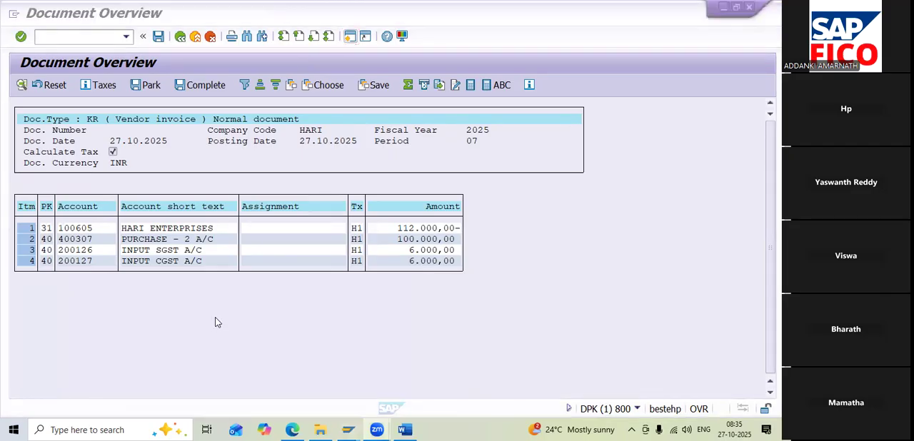
pyautogui.click(158, 36)
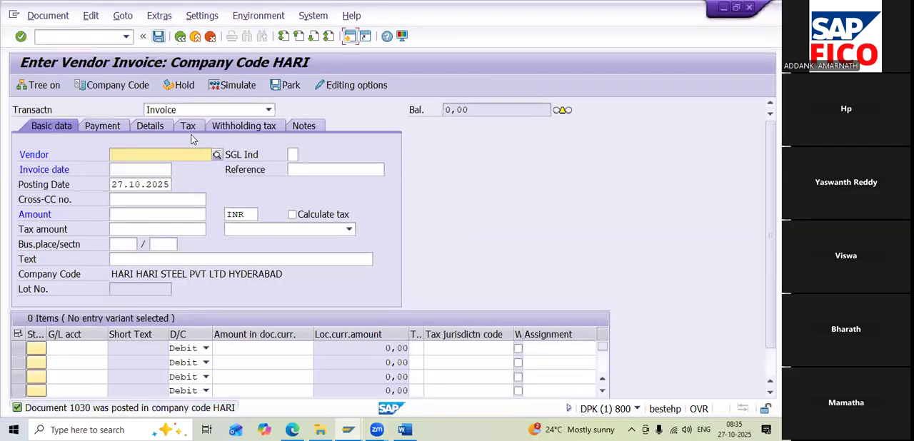
# Fill in another invoice with vendor HARI ENTERPRISES and invoice date 27.10.2025
pyautogui.click(217, 155)
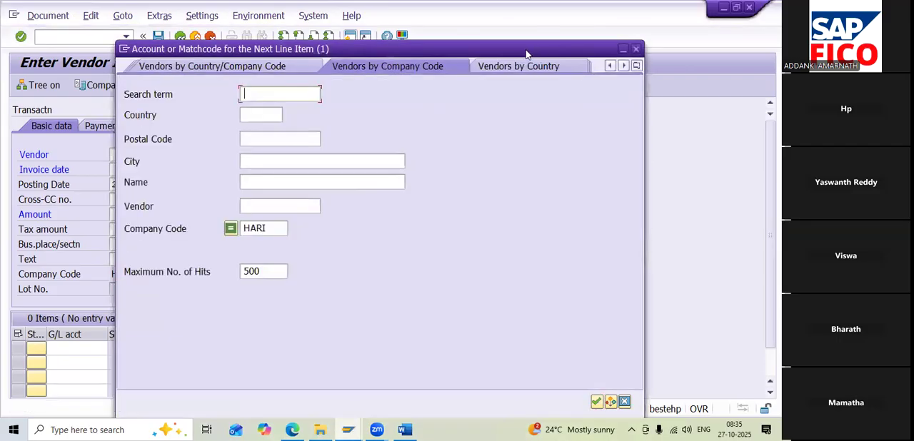
pyautogui.click(589, 382)
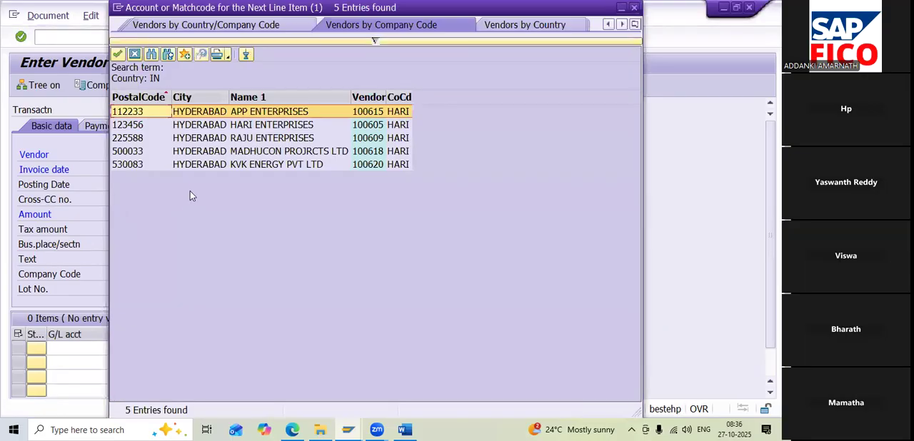
pyautogui.doubleClick(213, 128)
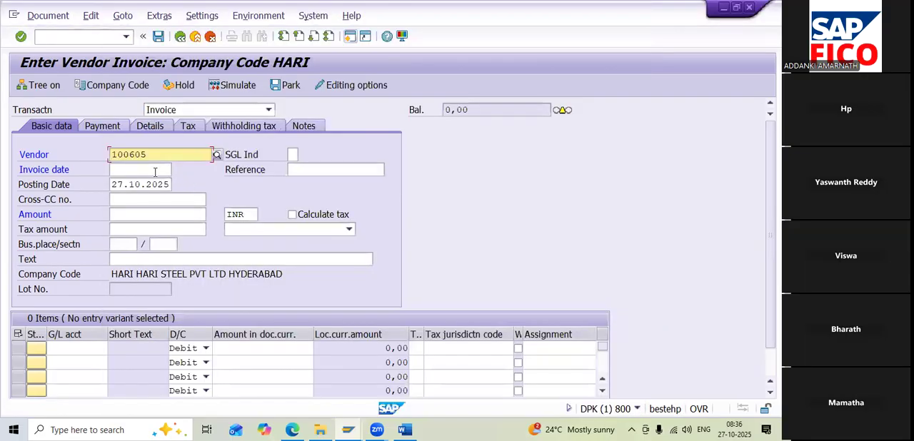
pyautogui.click(179, 169)
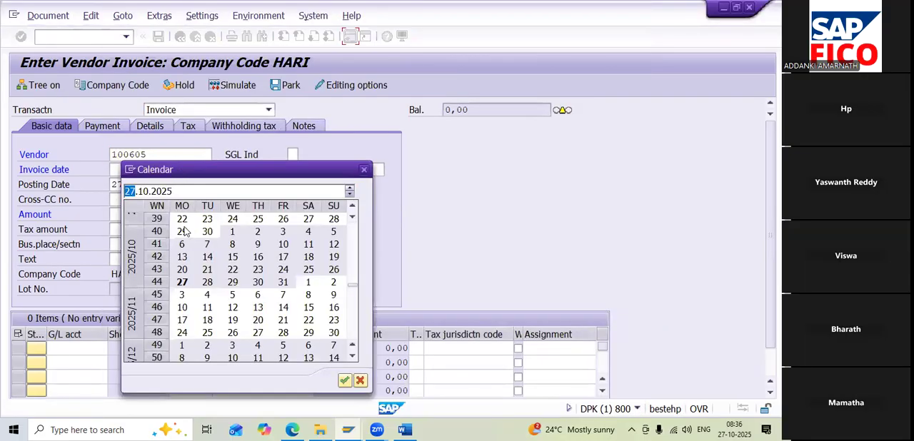
pyautogui.doubleClick(187, 281)
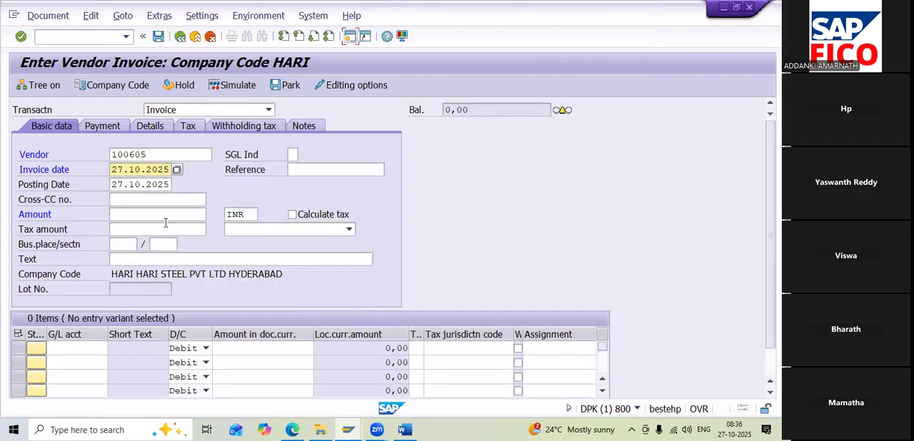
# Turn on Calculate tax with tax code H2 (INPUT IGST) and enter VENDOR INVOICE CREATION as the text
pyautogui.click(292, 214)
pyautogui.click(289, 227)
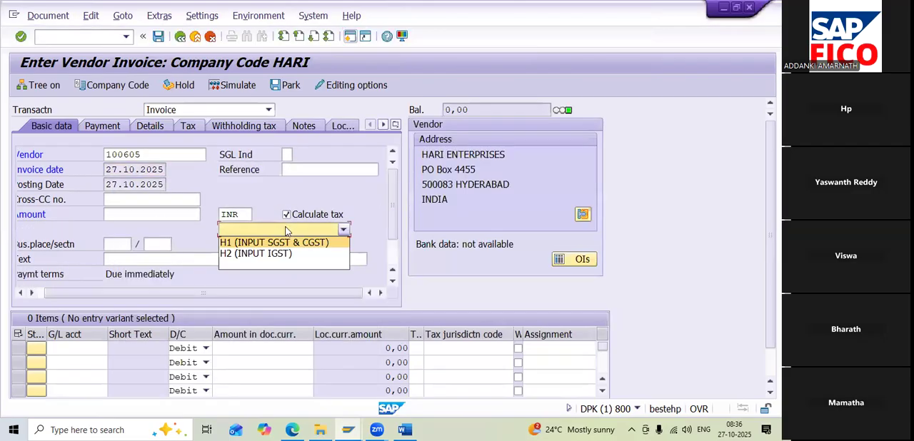
pyautogui.click(230, 257)
pyautogui.click(229, 260)
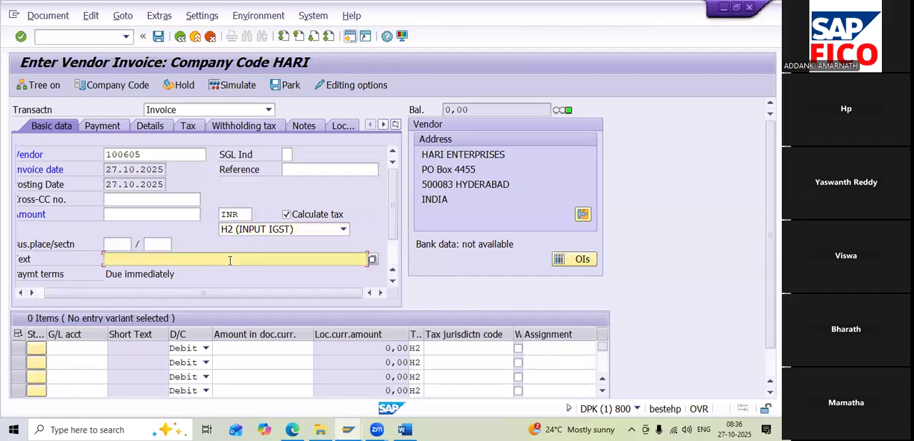
pyautogui.write('V')
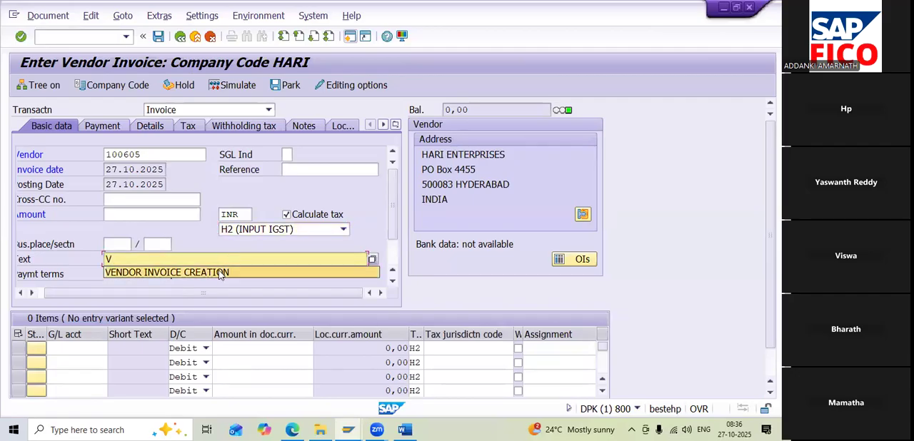
pyautogui.click(222, 275)
# Add a debit line item to G/L account 400307 (PURCHASE ACCOUNT) with an amount of 100000 INR
pyautogui.click(78, 348)
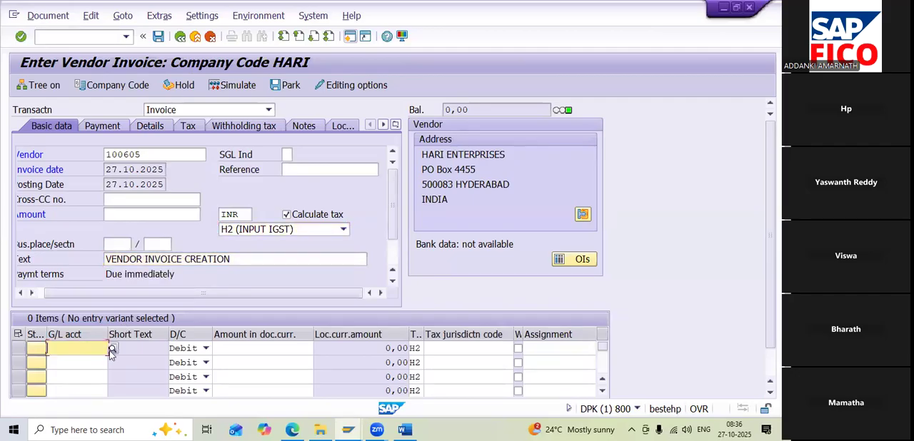
pyautogui.click(112, 349)
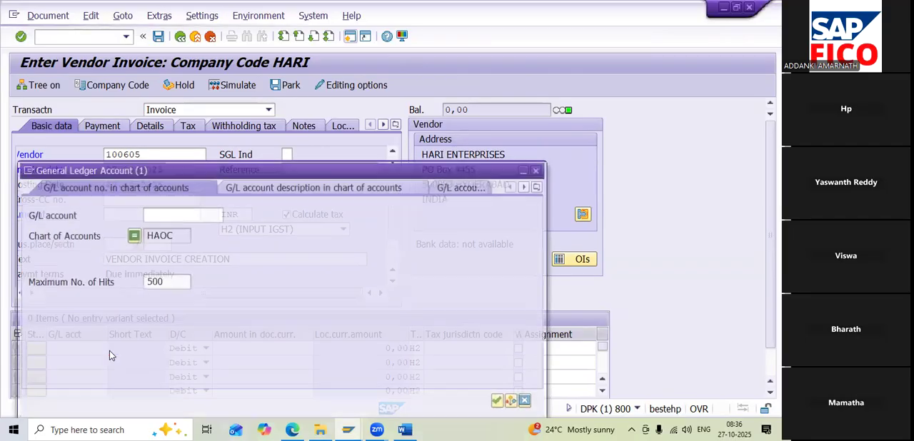
pyautogui.click(497, 402)
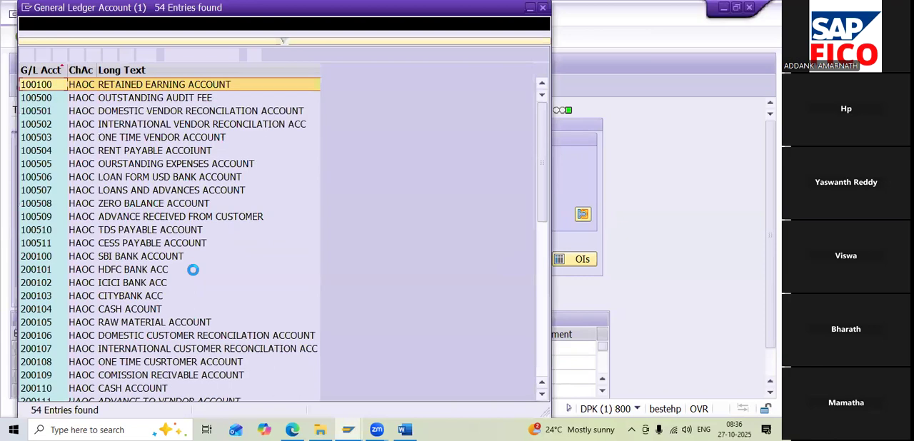
pyautogui.doubleClick(79, 311)
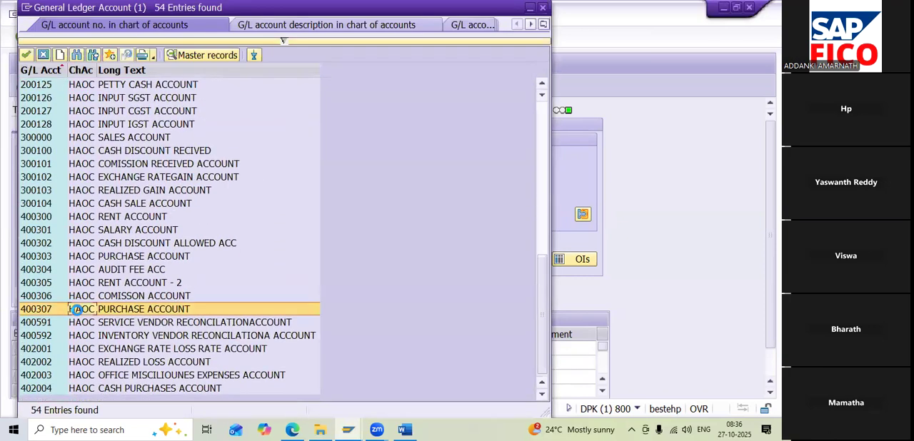
pyautogui.click(225, 348)
pyautogui.write('1')
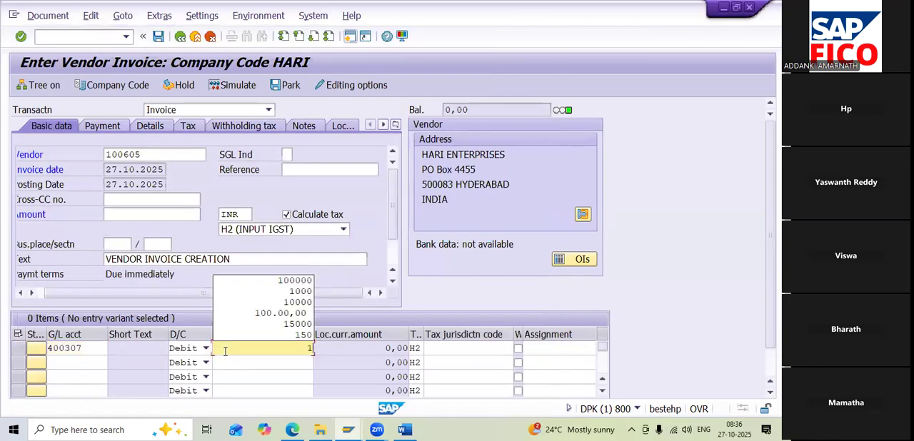
pyautogui.write('0000')
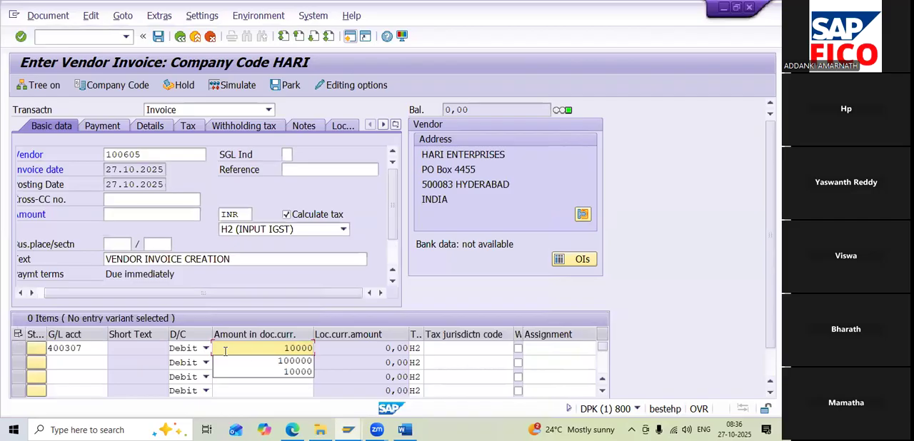
pyautogui.click(268, 363)
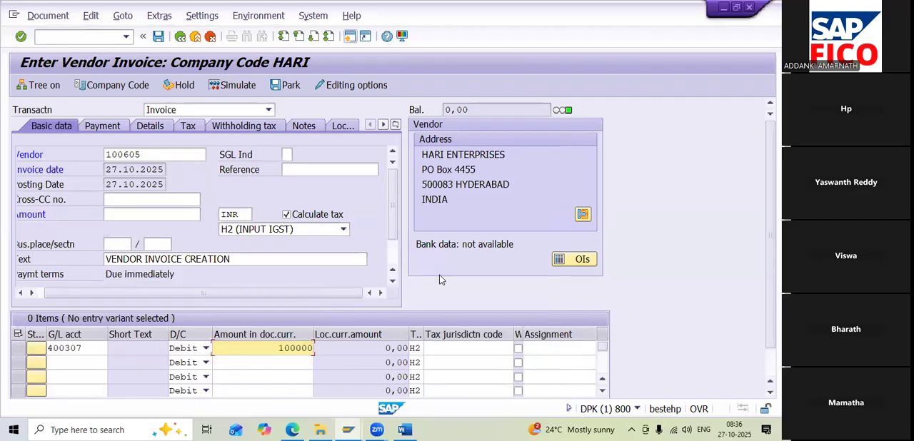
pyautogui.press('Return')
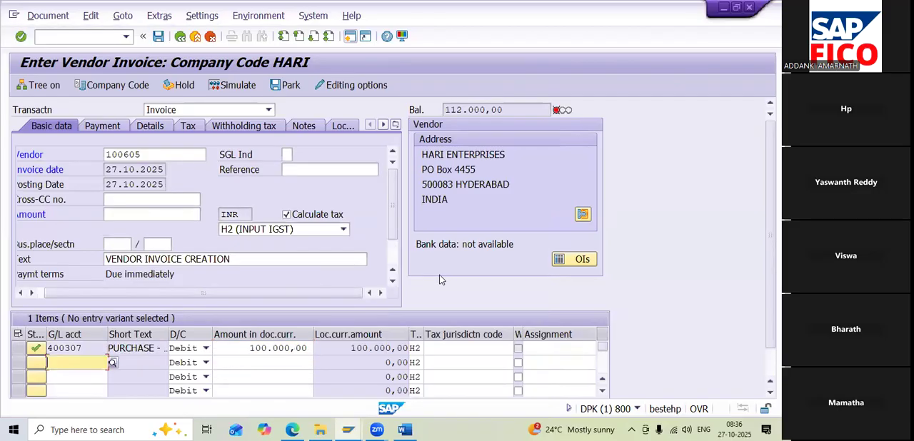
# Try to fill the invoice header amount by entering * as its value
pyautogui.click(507, 109)
pyautogui.moveTo(507, 110); pyautogui.dragTo(442, 109)
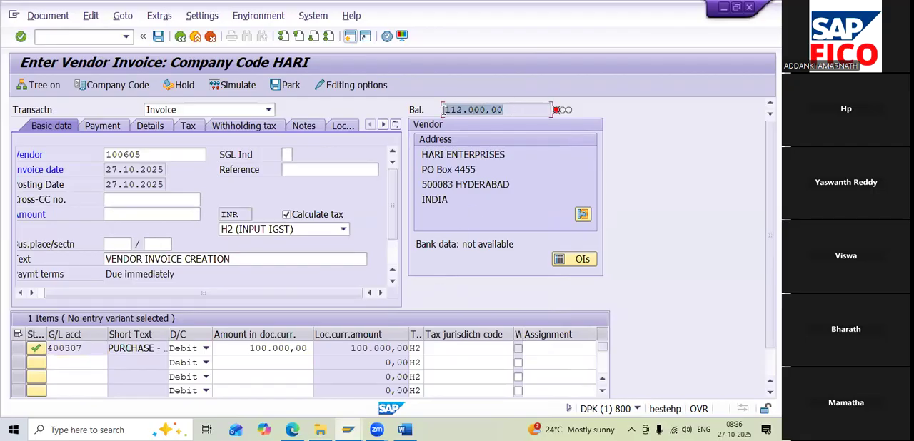
pyautogui.click(111, 214)
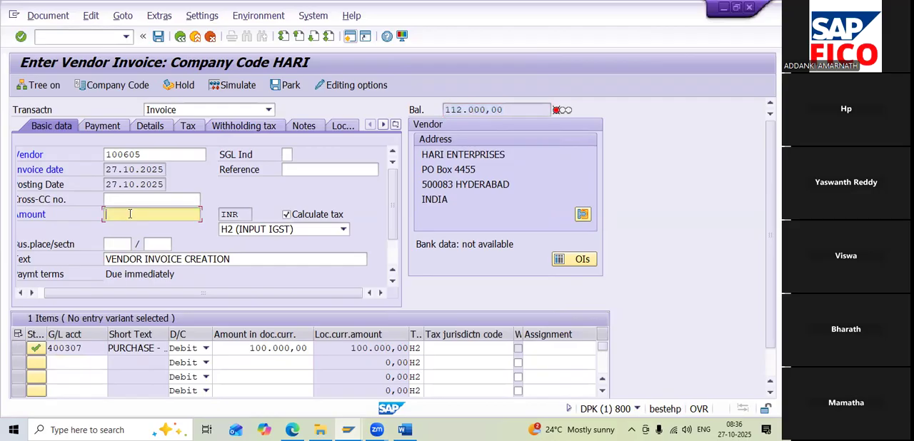
pyautogui.click(297, 405)
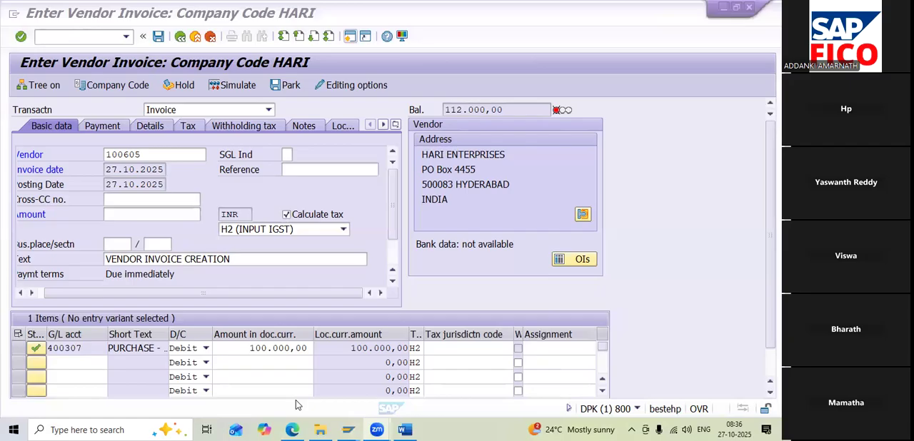
pyautogui.click(149, 213)
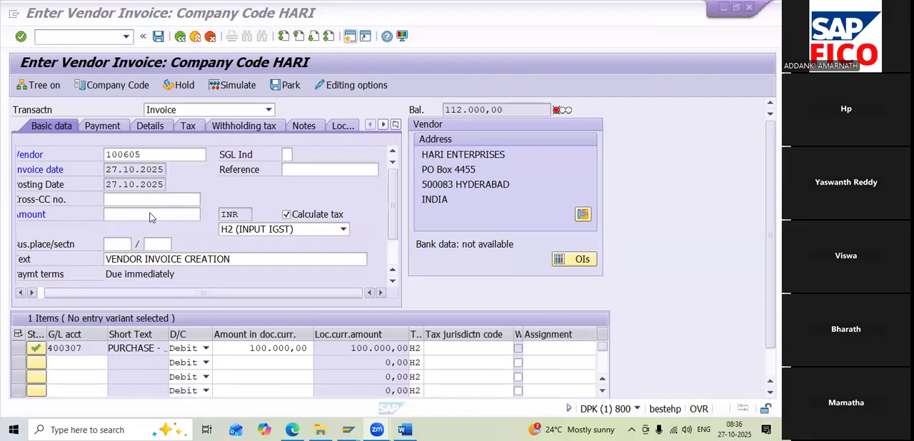
pyautogui.write('*')
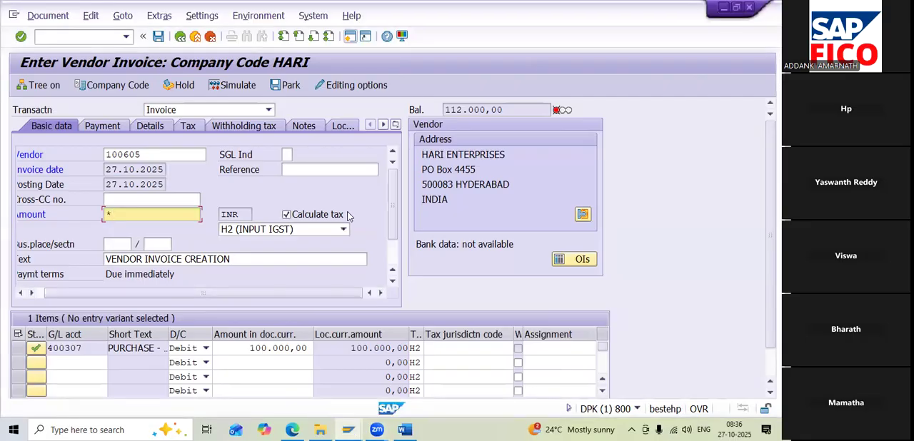
pyautogui.press('Return')
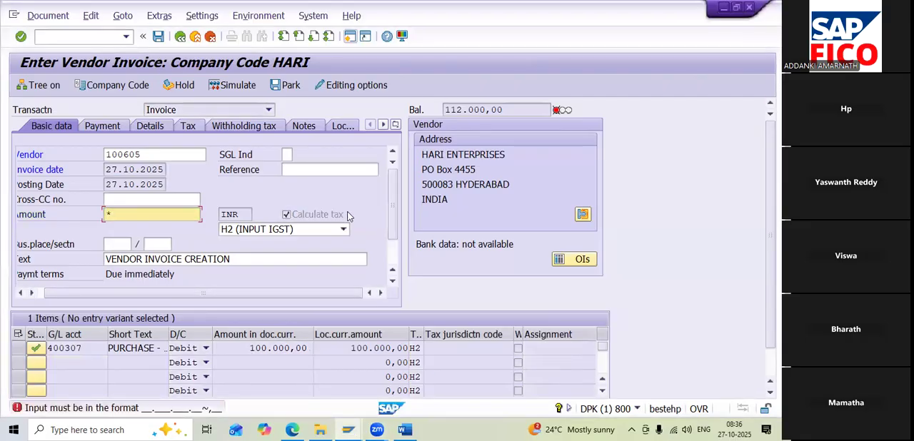
# Copy the open balance into the H2 invoice's header amount, setting it to 112.000,00 INR
pyautogui.moveTo(506, 110); pyautogui.dragTo(445, 112)
pyautogui.hotkey('ctrl', 'c')
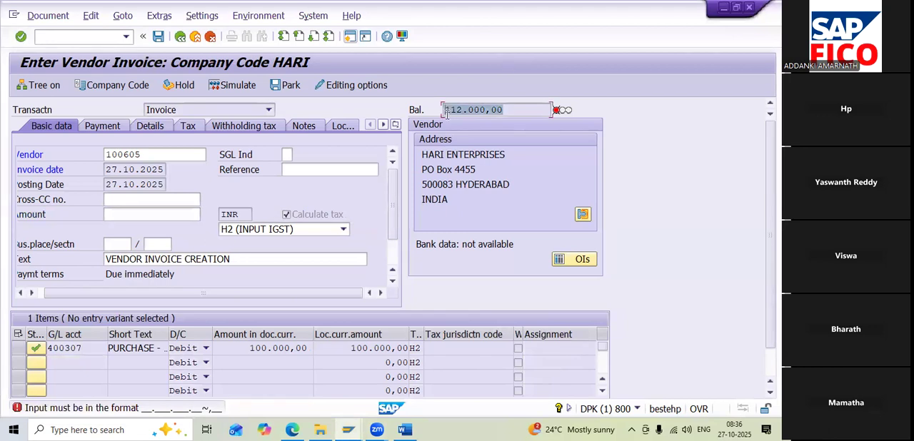
pyautogui.click(445, 113)
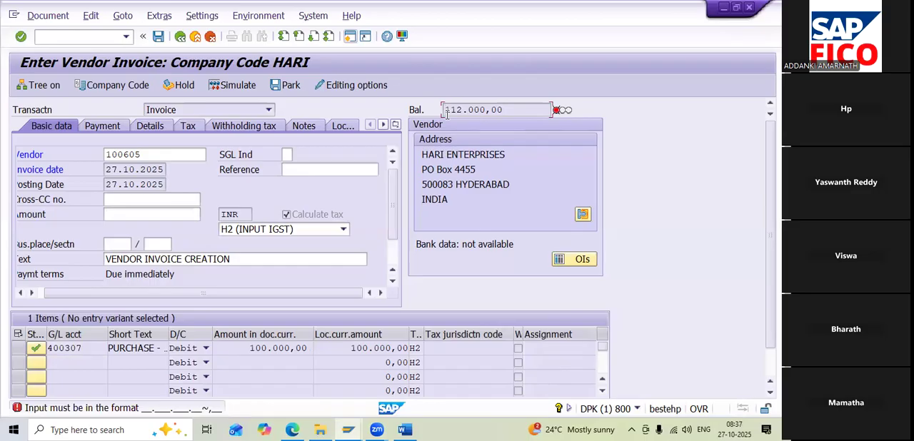
pyautogui.click(124, 220)
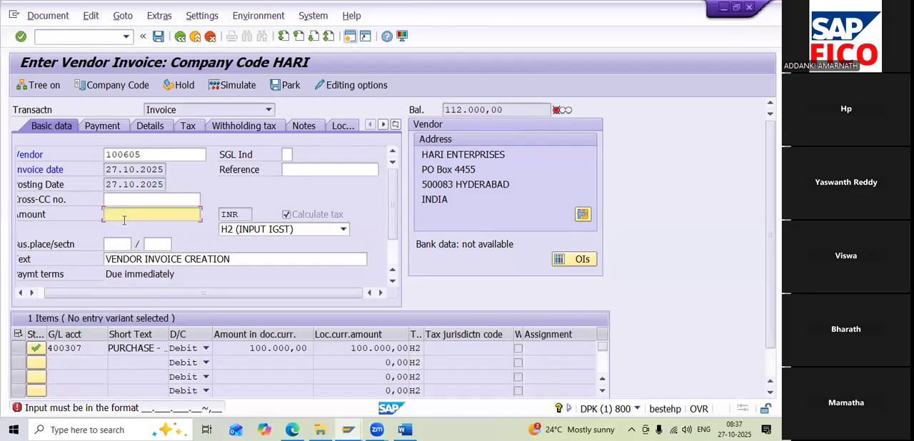
pyautogui.hotkey('ctrl', 'v')
pyautogui.click(146, 183)
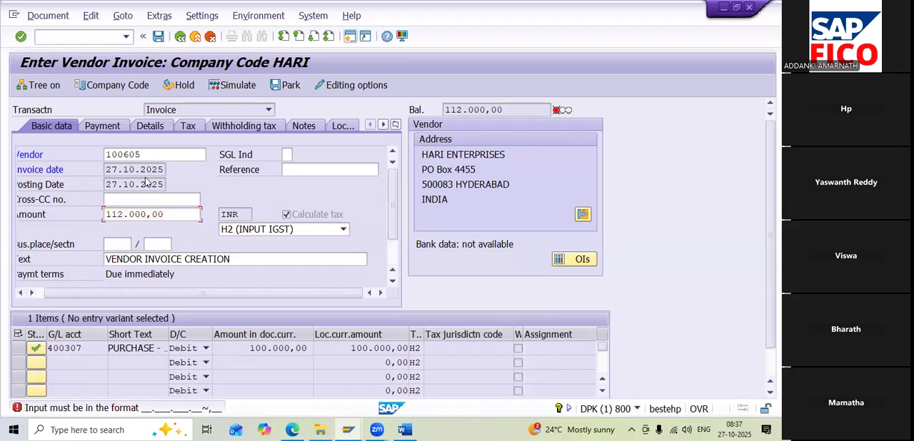
pyautogui.press('Return')
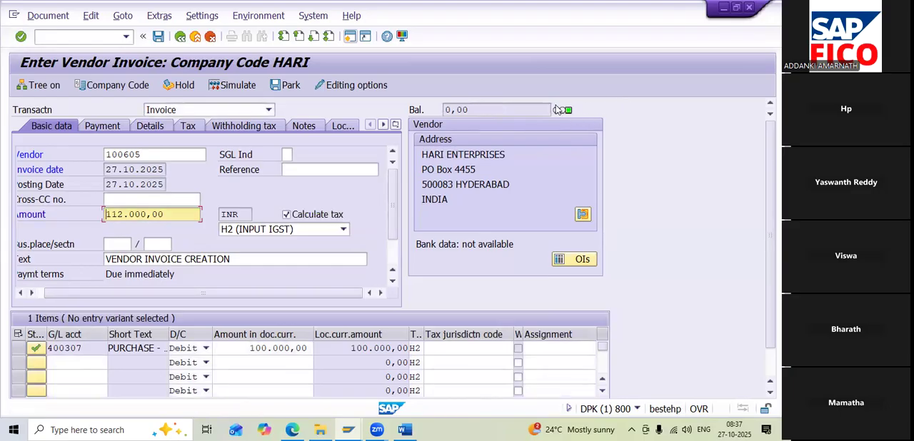
# Simulate the H2 invoice to check its INPUT IGST line item, and post the document
pyautogui.click(232, 85)
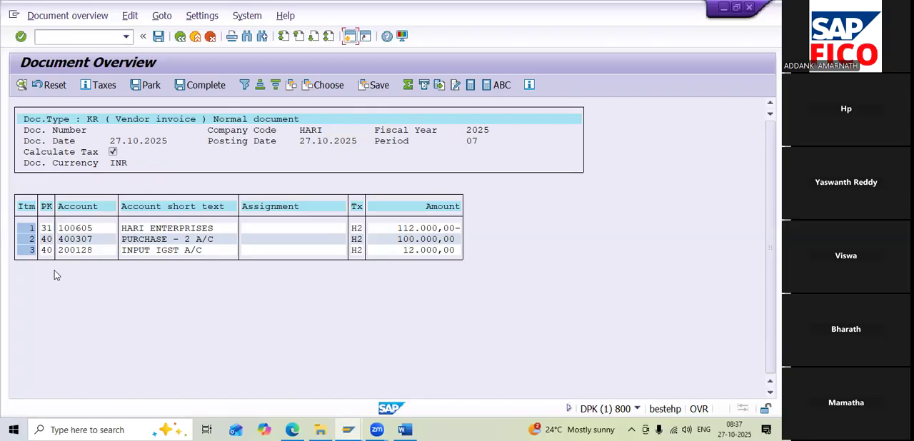
pyautogui.click(301, 426)
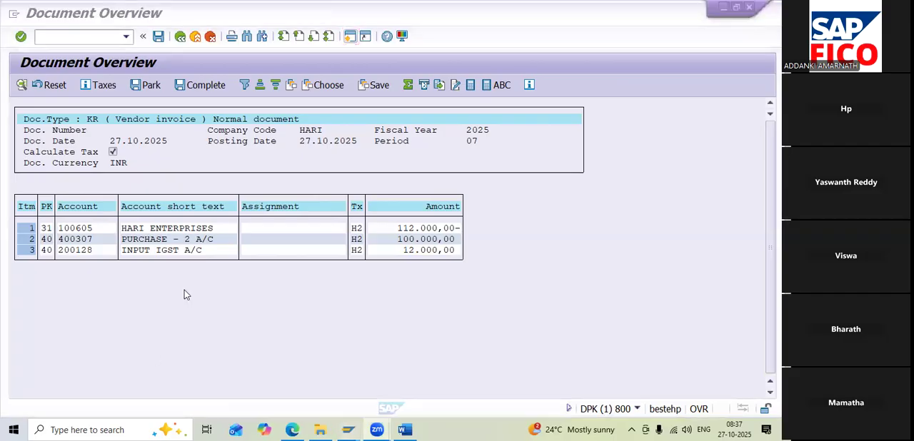
pyautogui.click(158, 39)
pyautogui.click(159, 38)
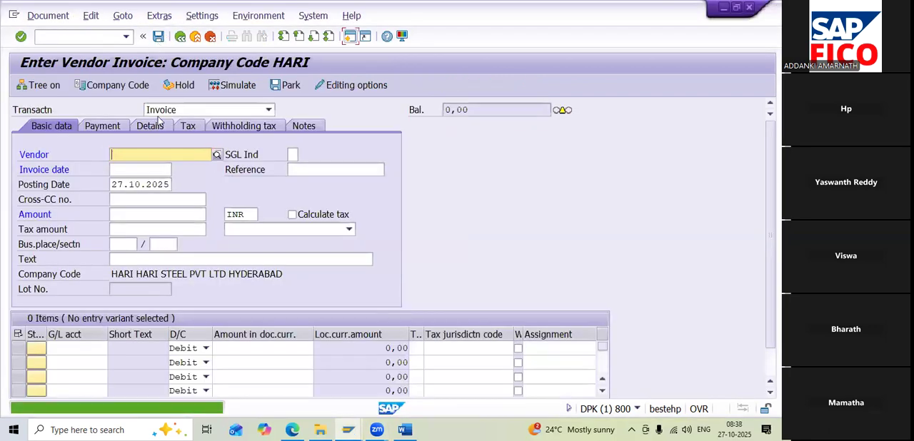